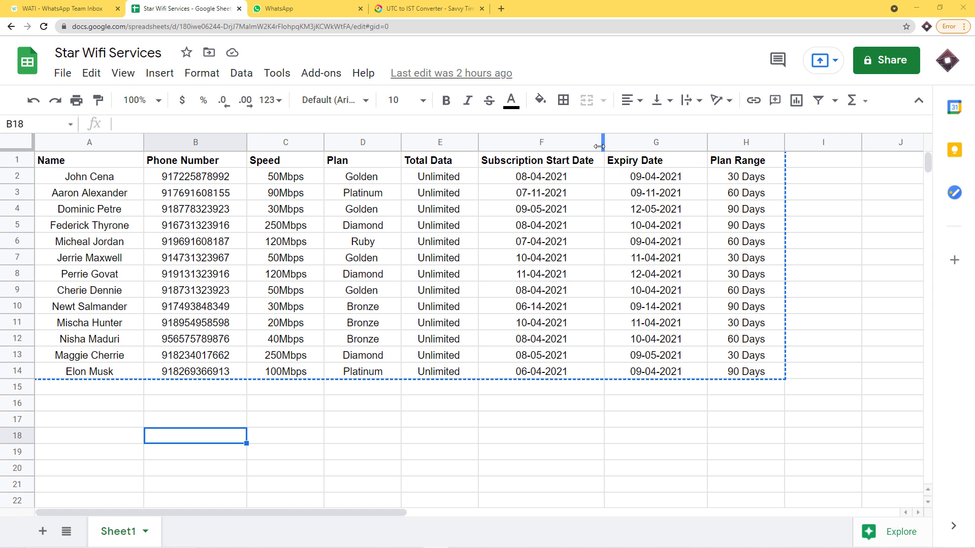
Examine the customer records in rows 2, 6 and 14 of the subscription sheet, including their expiry dates.
left_click(18, 177)
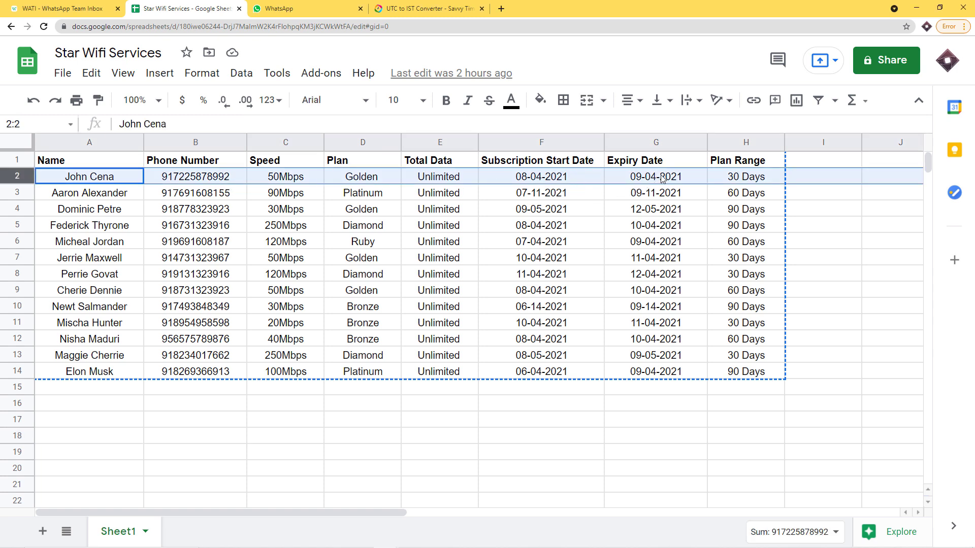
mouse_move(837, 546)
left_click(24, 243)
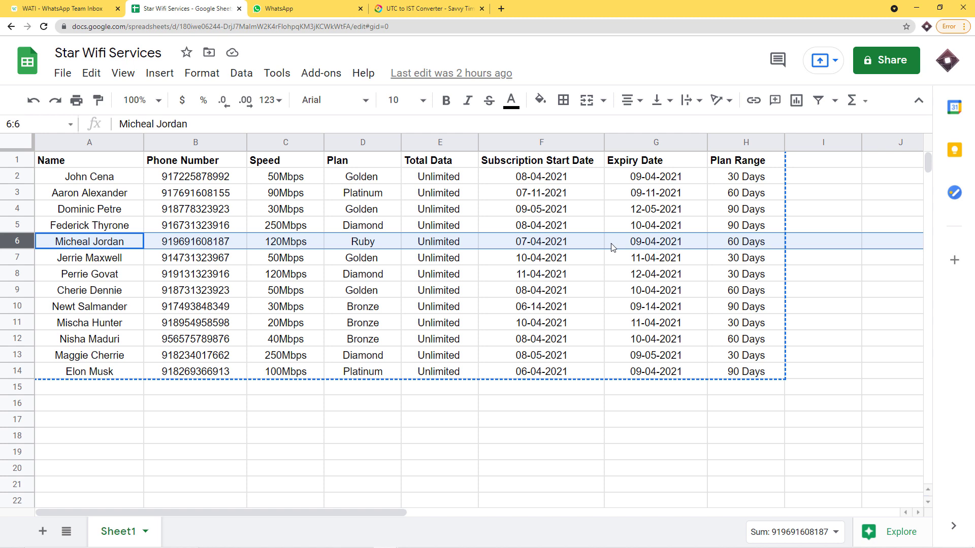
left_click(19, 373)
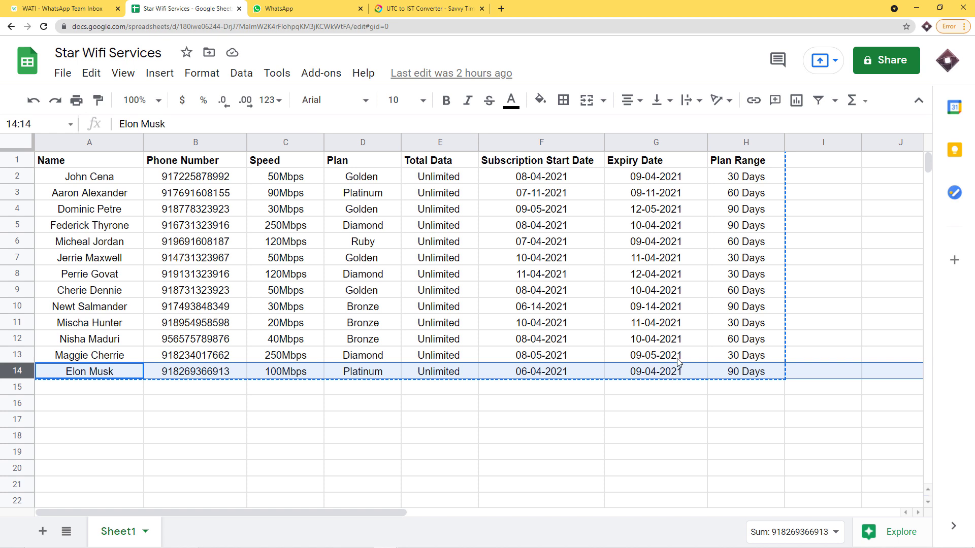
left_click(654, 180)
left_click(656, 242)
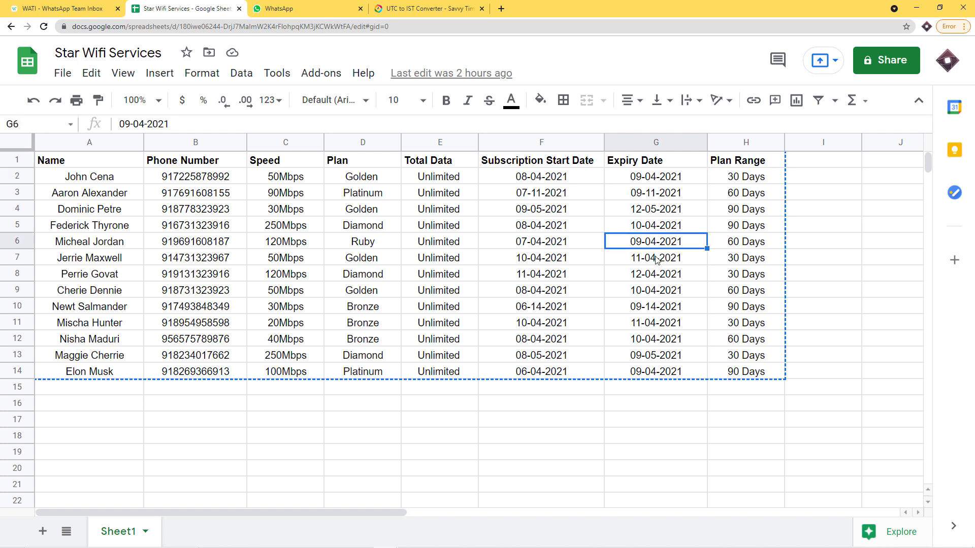
left_click(658, 372)
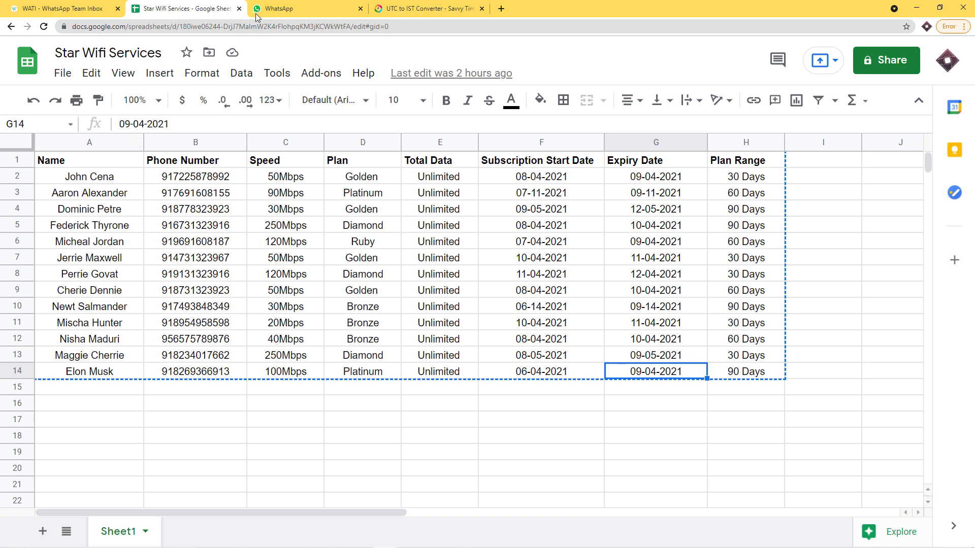
Read the subscription reminder in WhatsApp, and check the names and expiry dates in rows 6 and 14 of the Star Wifi Services sheet.
left_click(304, 8)
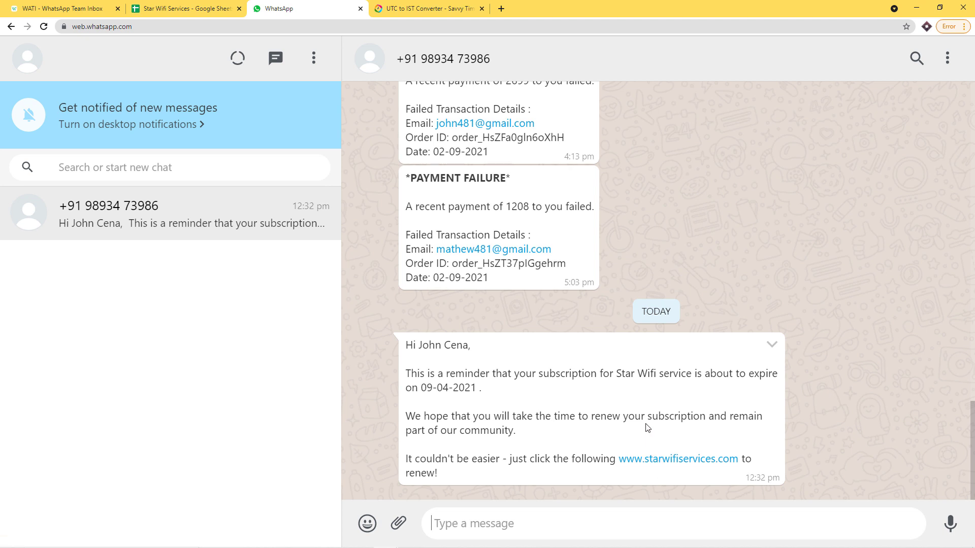
left_click(169, 8)
left_click(81, 242)
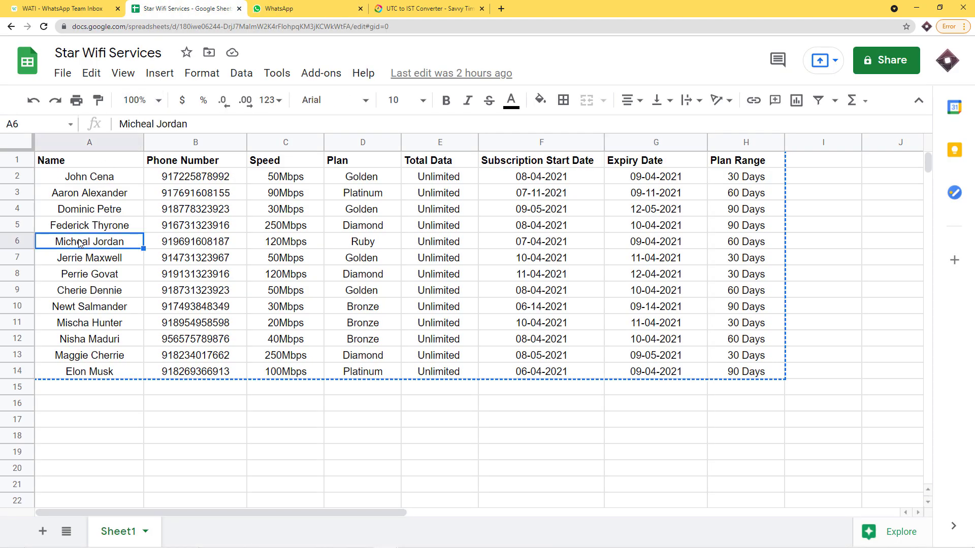
left_click(666, 246)
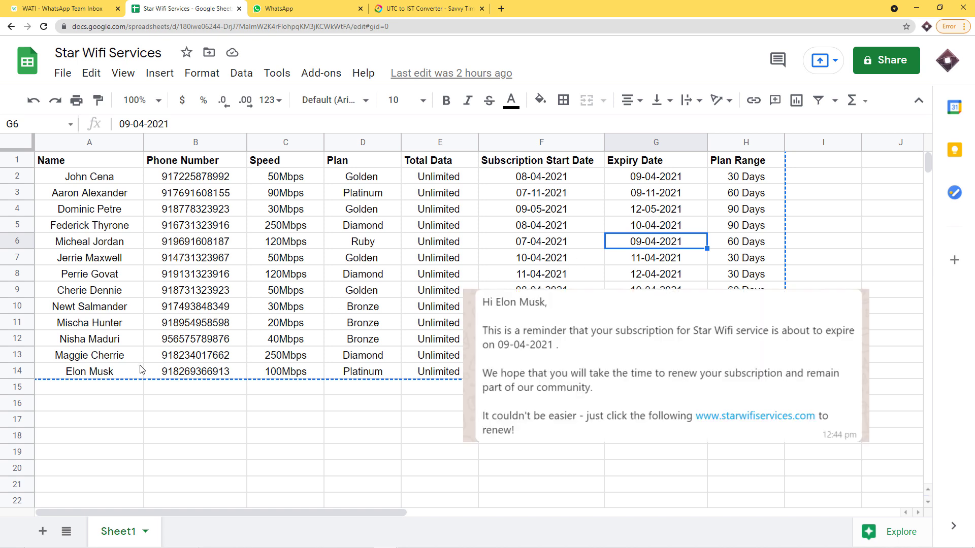
left_click(98, 374)
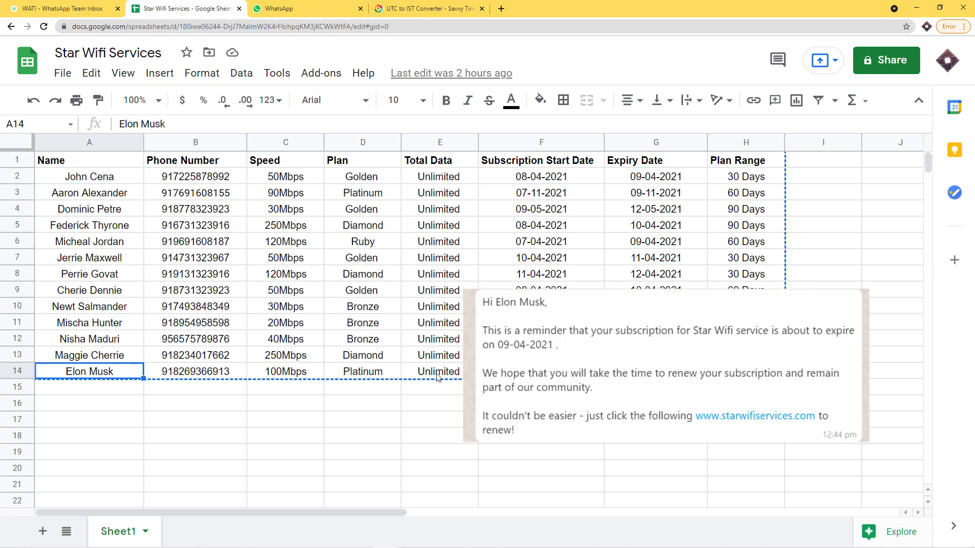
left_click(656, 371)
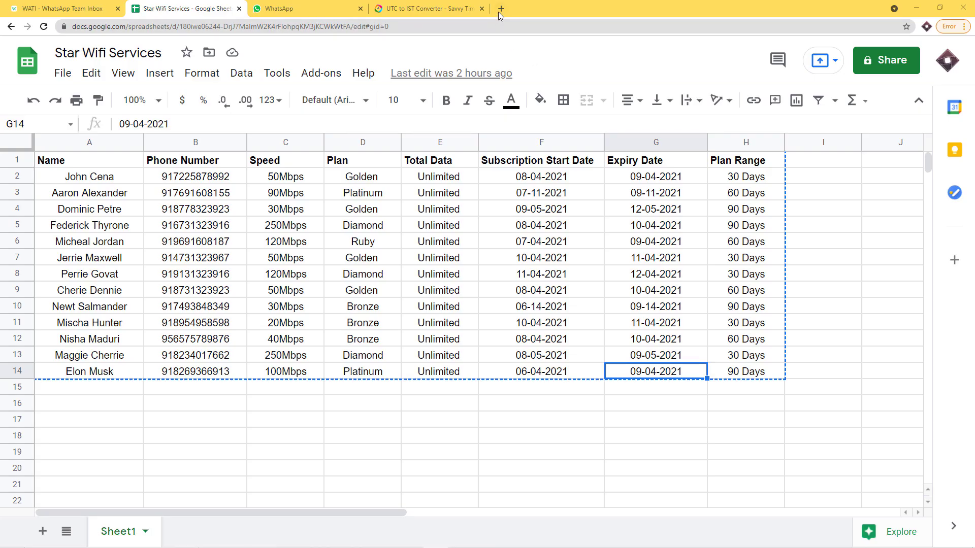
Open pabbly.com in a new browser tab and go to the Pabbly Connect product page.
left_click(500, 10)
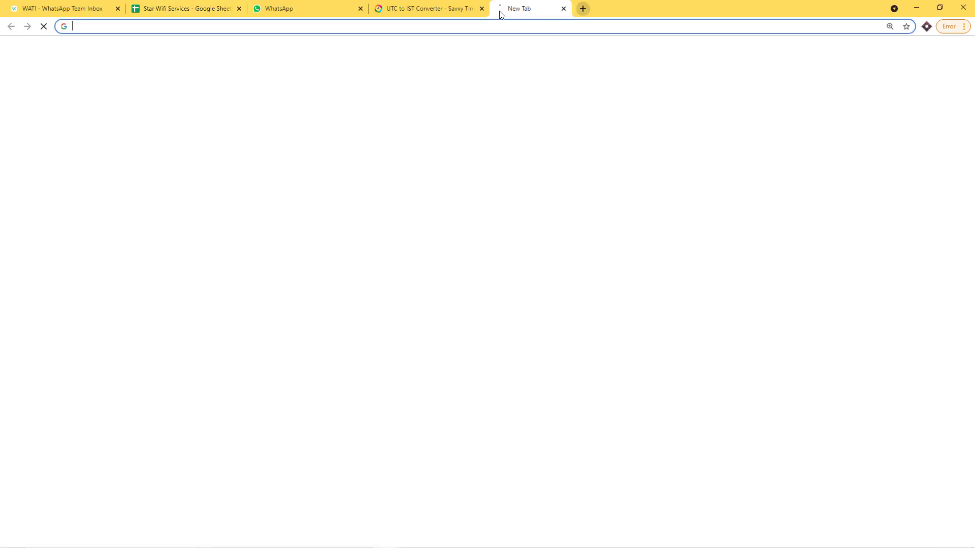
type("p")
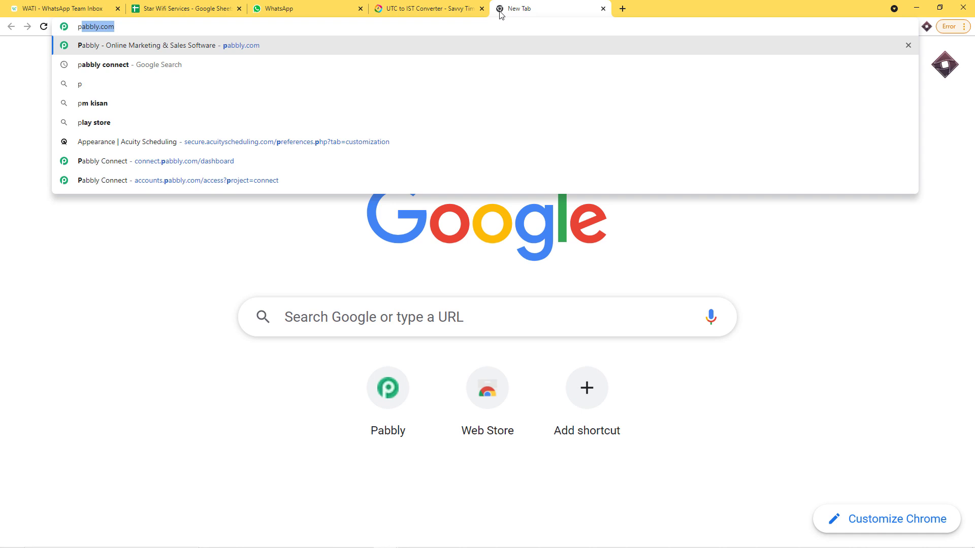
key("Return")
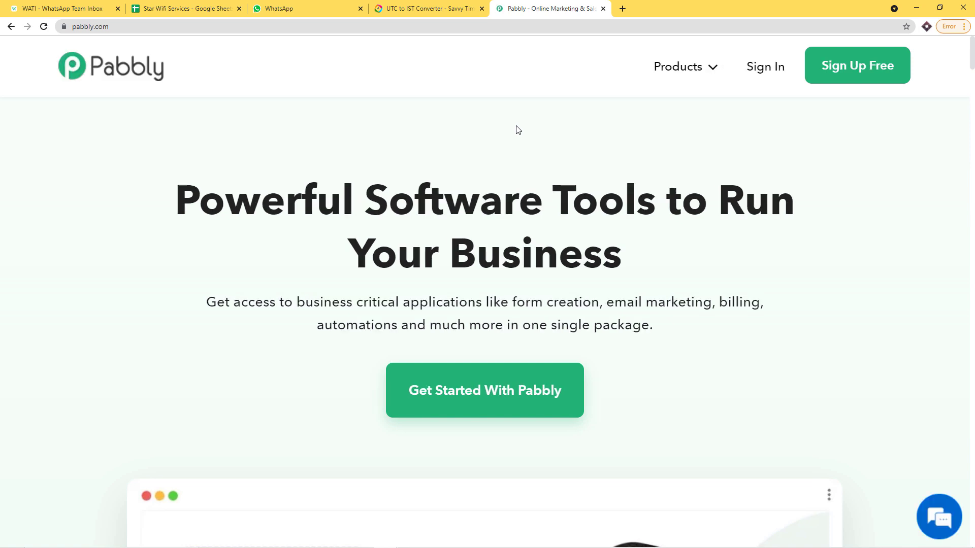
mouse_move(675, 73)
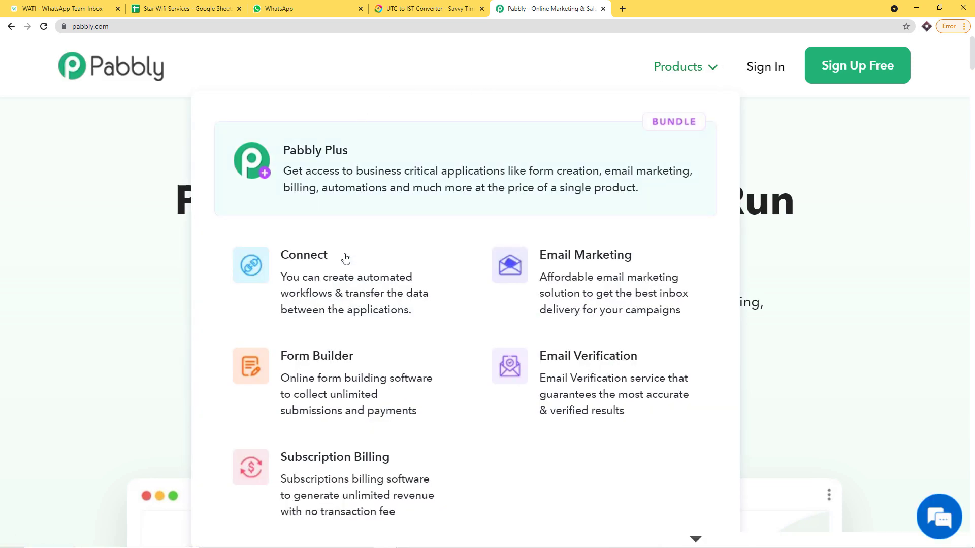
left_click(345, 282)
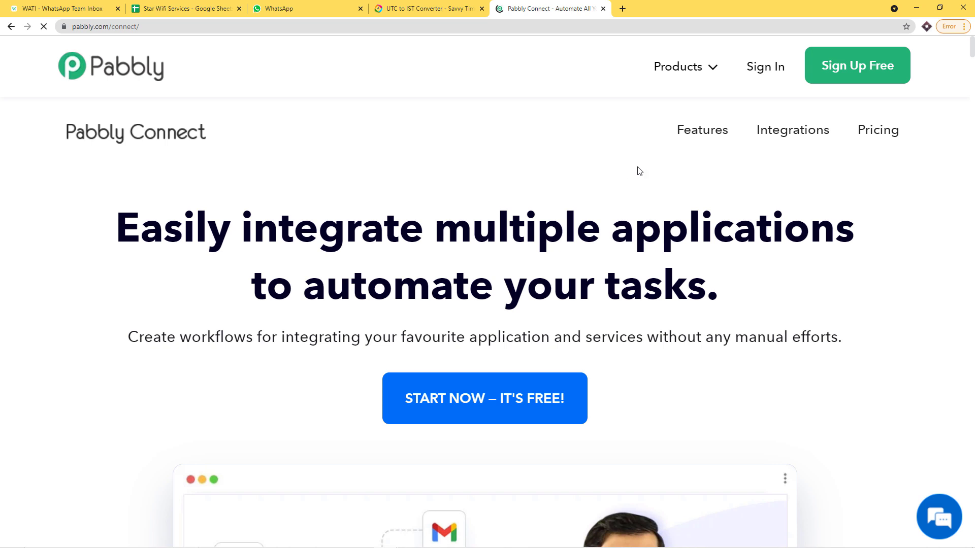
Proceed to the Pabbly account's app overview and access the Connect dashboard.
left_click(843, 71)
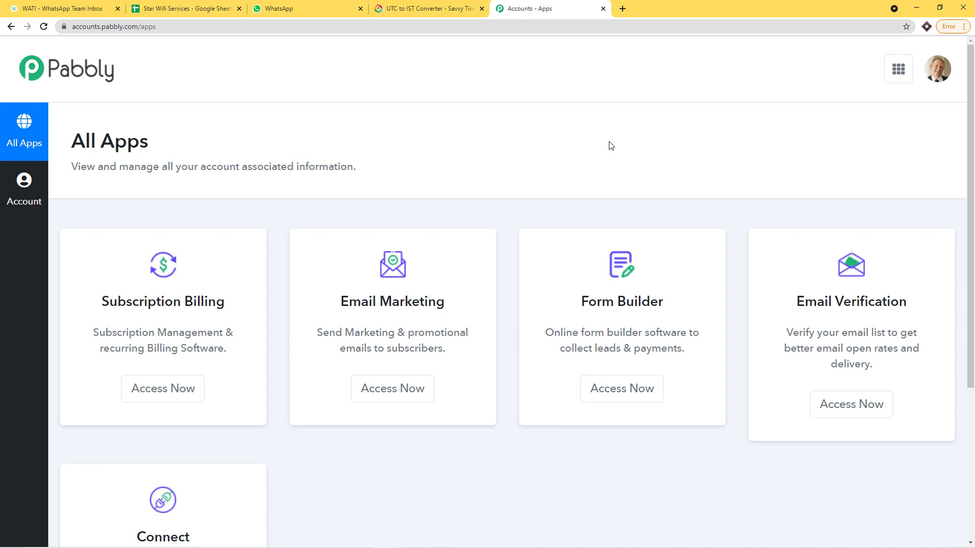
scroll(574, 185, "down", 5)
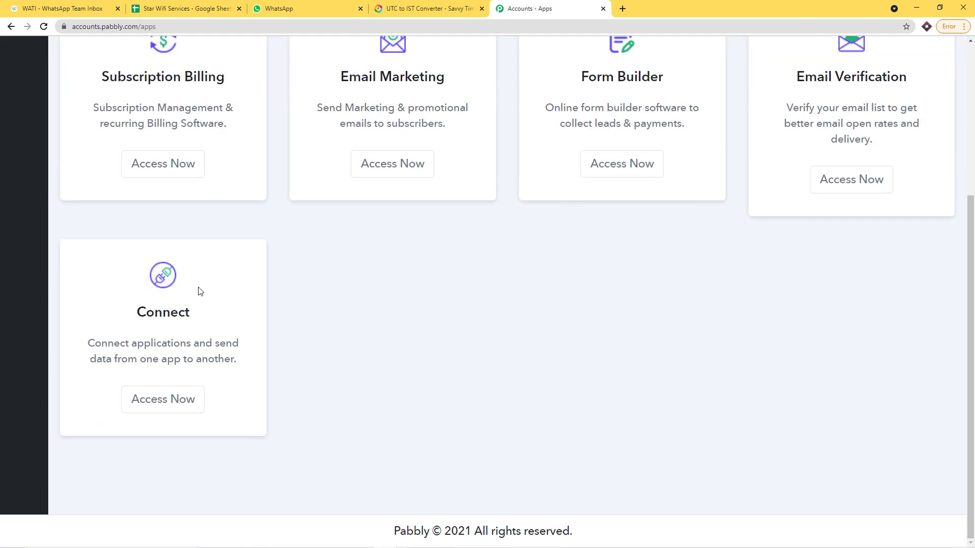
left_click(174, 402)
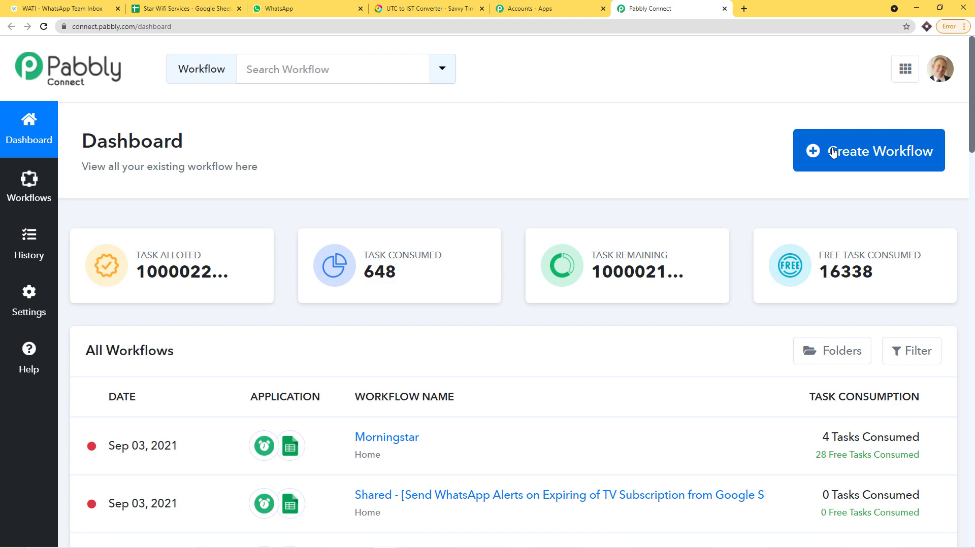
Create a workflow named "Google Sheets to WhatsApp" and collapse its trigger step.
left_click(833, 152)
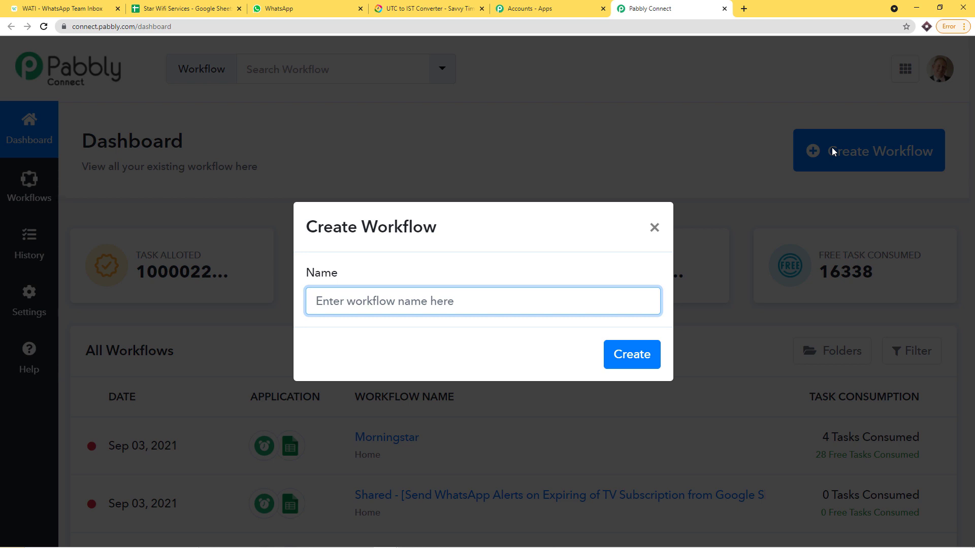
type("Goo")
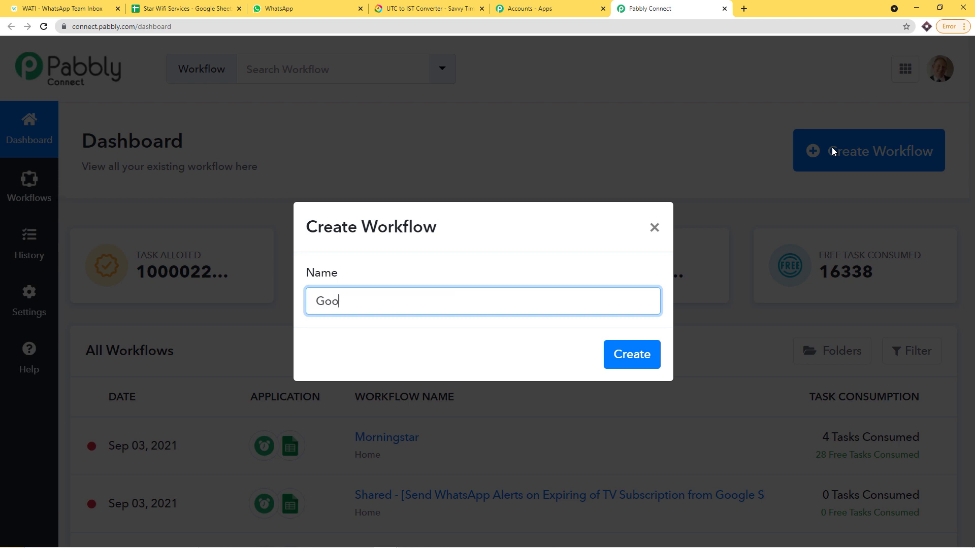
type("gle Sheets to What")
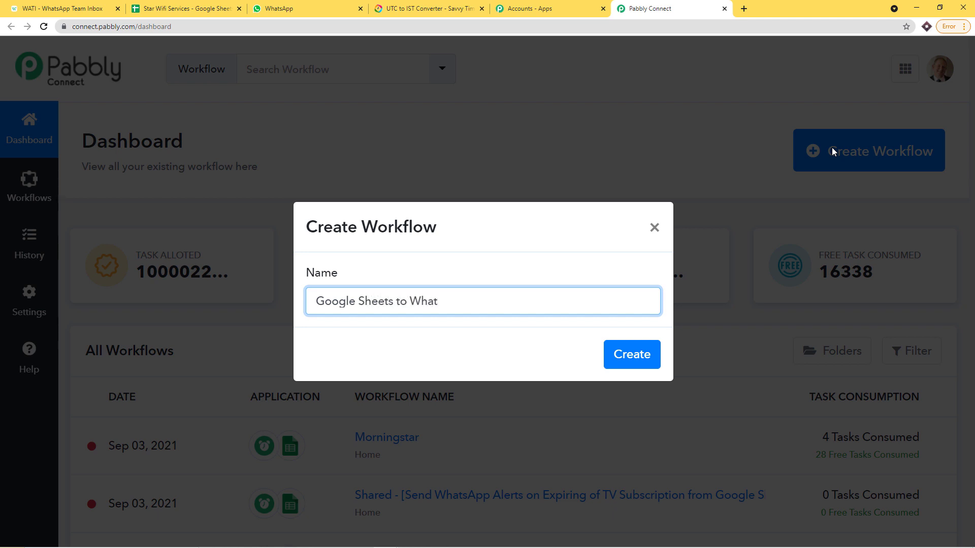
type("sApp")
left_click(620, 363)
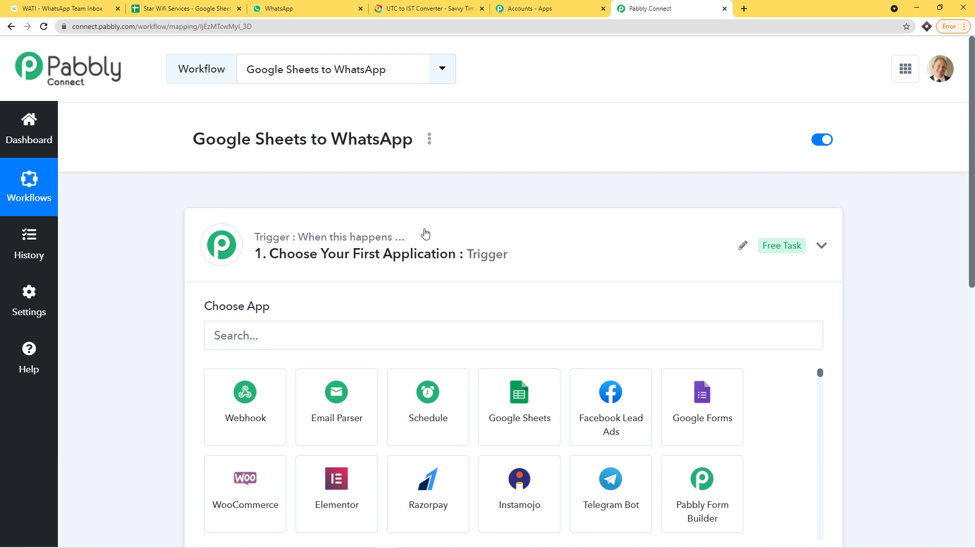
left_click(426, 234)
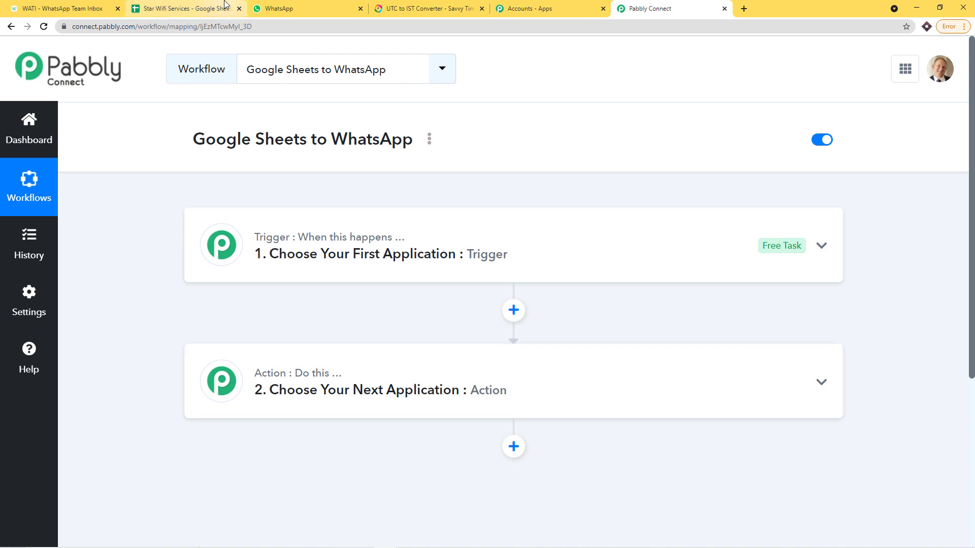
Switch to the Star Wifi Services sheet and examine the customer names against the expiry dates in rows 2, 3, 4, 6 and 14.
left_click(182, 9)
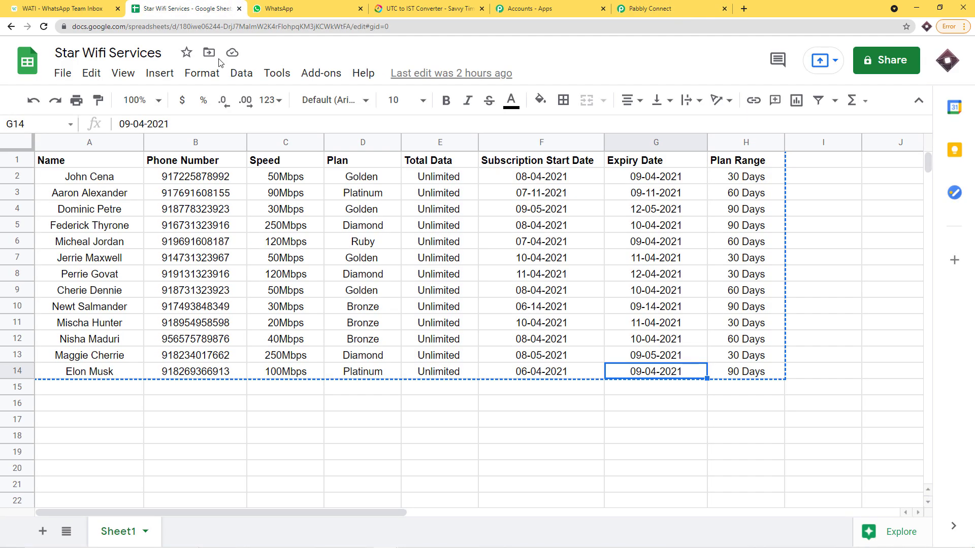
left_click(77, 181)
left_click_drag(77, 189, 85, 373)
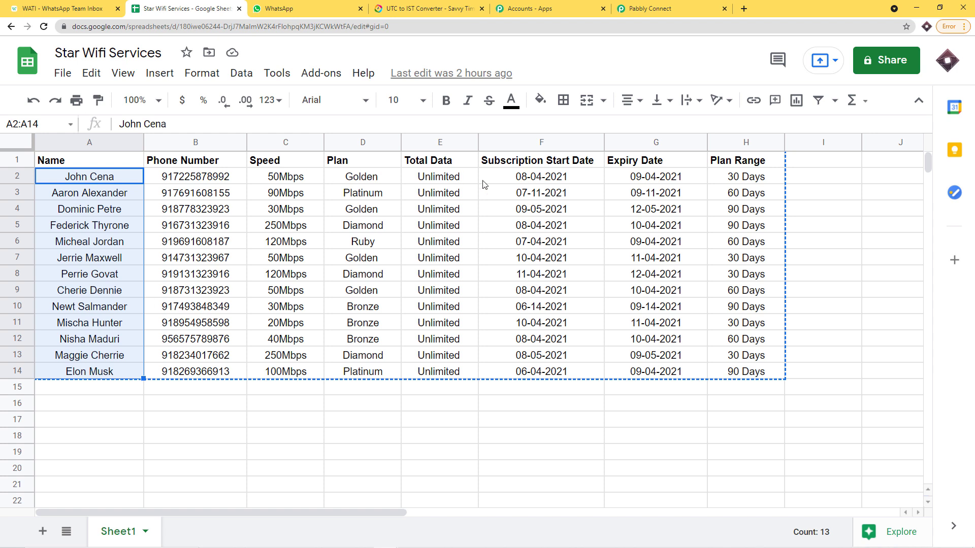
left_click(653, 180)
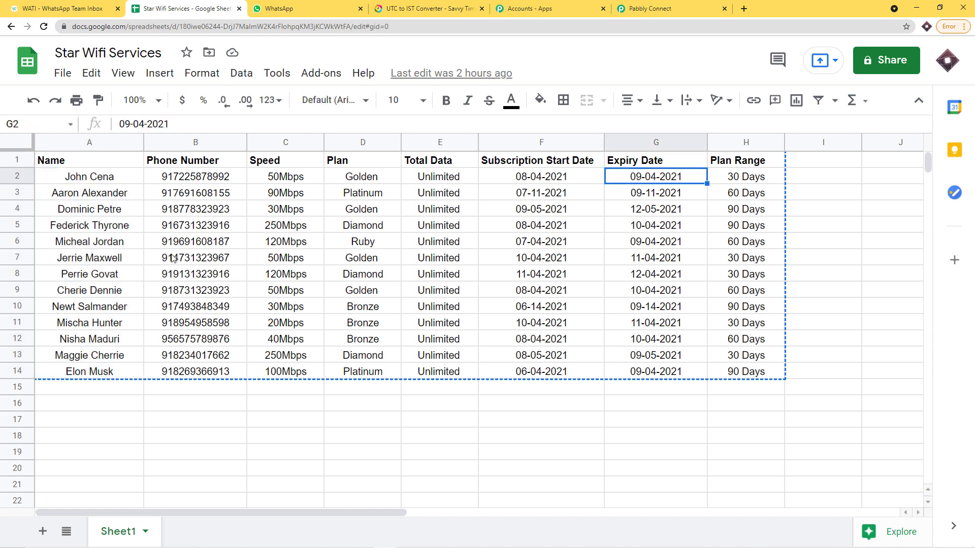
left_click(654, 245)
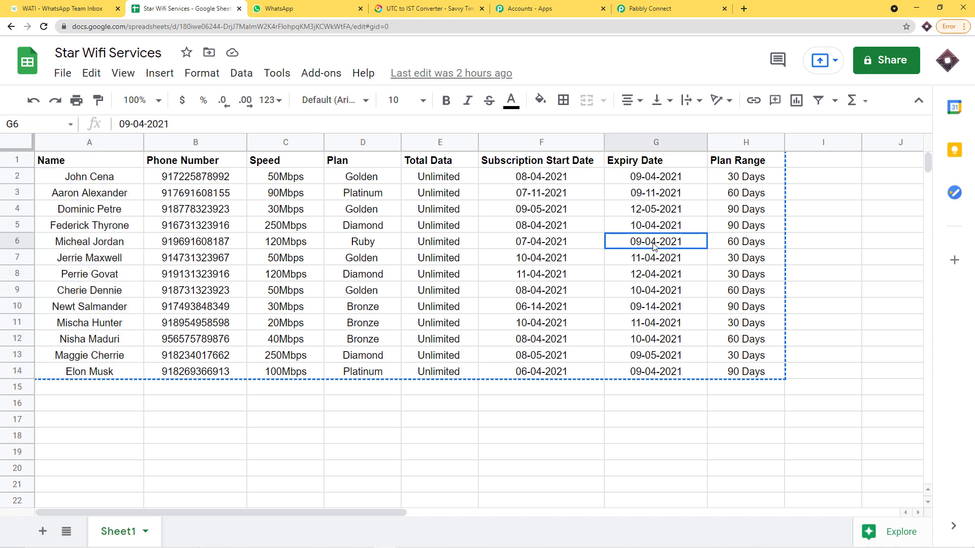
left_click(647, 375)
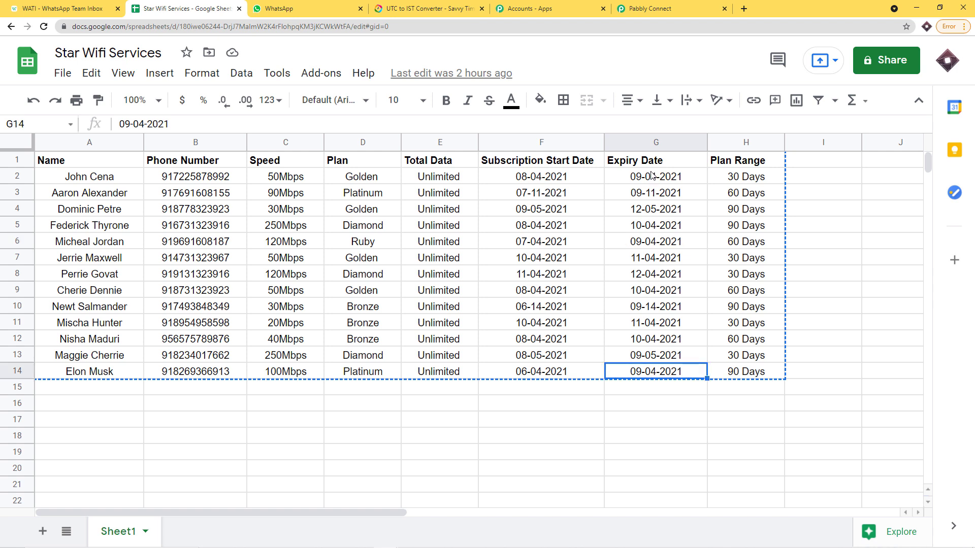
left_click(74, 198)
left_click(643, 197)
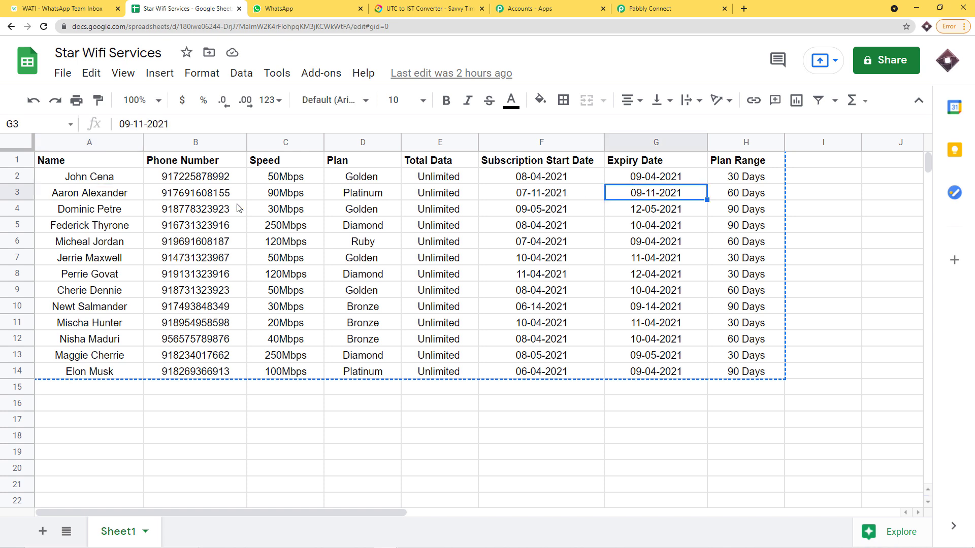
left_click(101, 210)
left_click(644, 214)
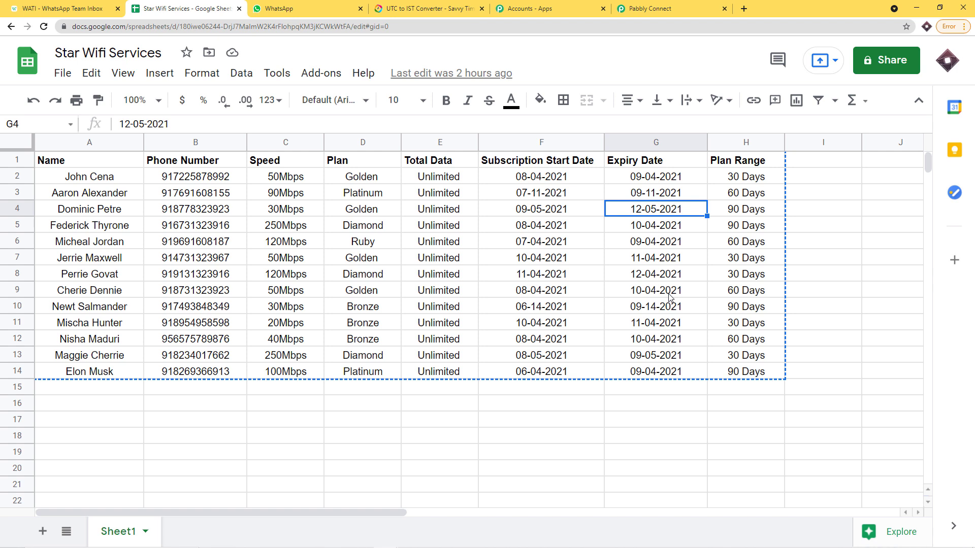
Recheck the expiry dates in rows 2, 6 and 14, and return to the Google Sheets to WhatsApp workflow in Pabbly Connect.
left_click(650, 177)
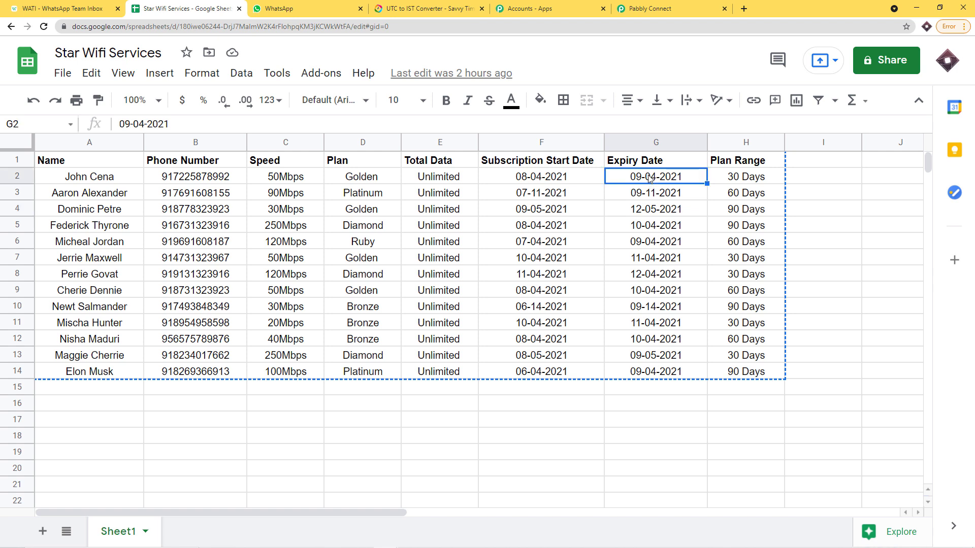
left_click(648, 242)
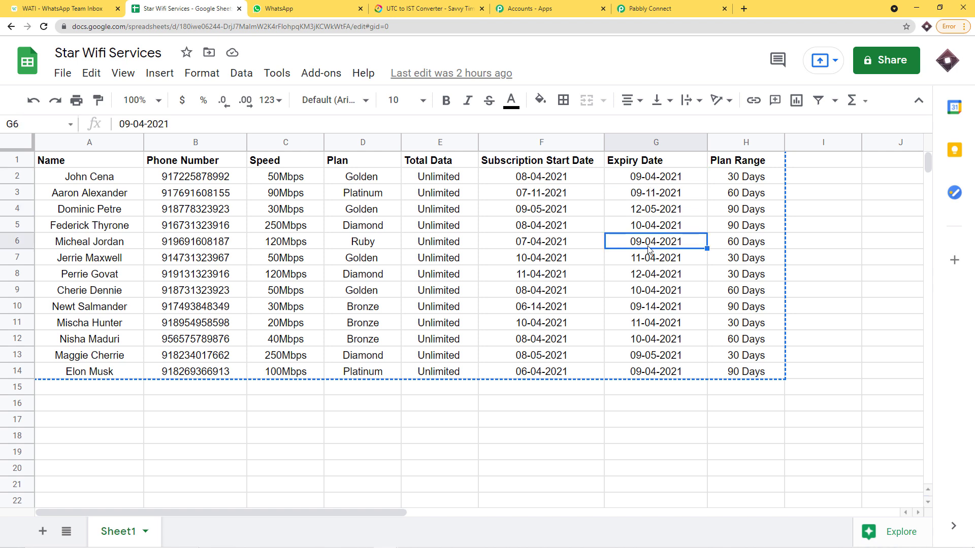
left_click(663, 370)
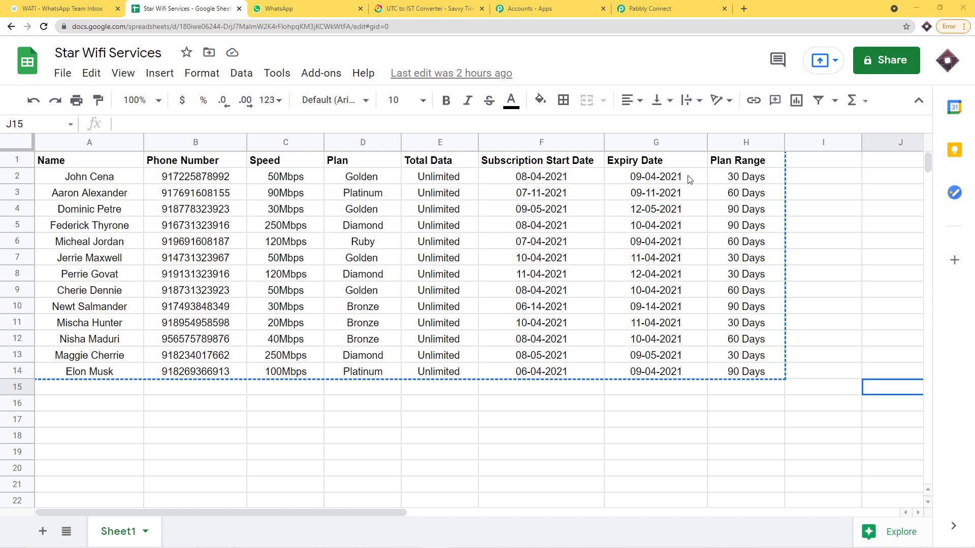
left_click(663, 174)
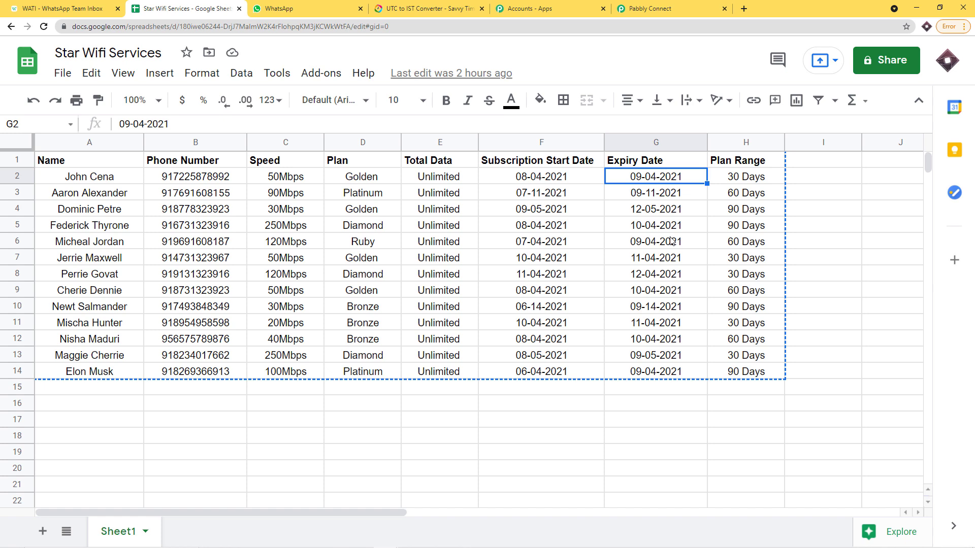
left_click(664, 6)
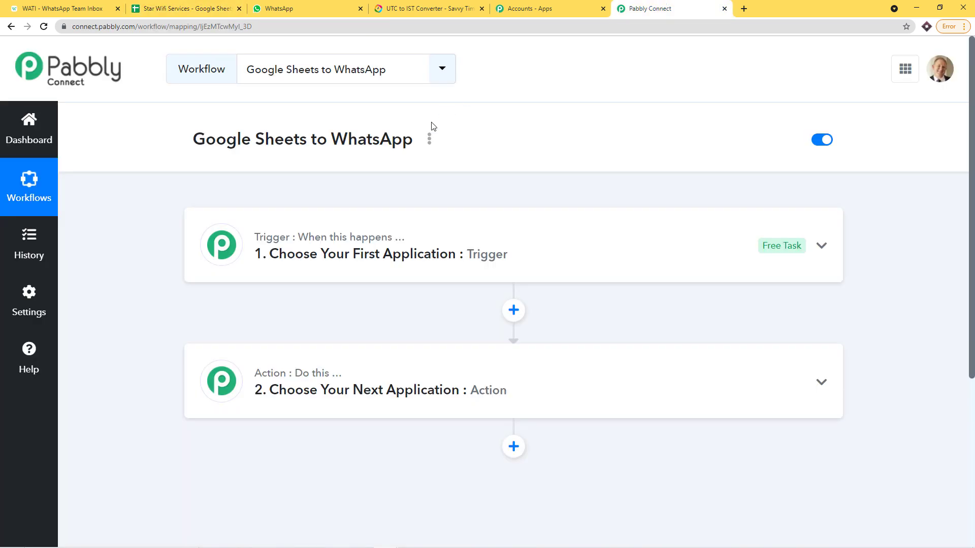
Search the trigger step's apps for "sc" and choose Schedule as the trigger application.
left_click(350, 243)
scroll(305, 234, "down", 2)
left_click(303, 237)
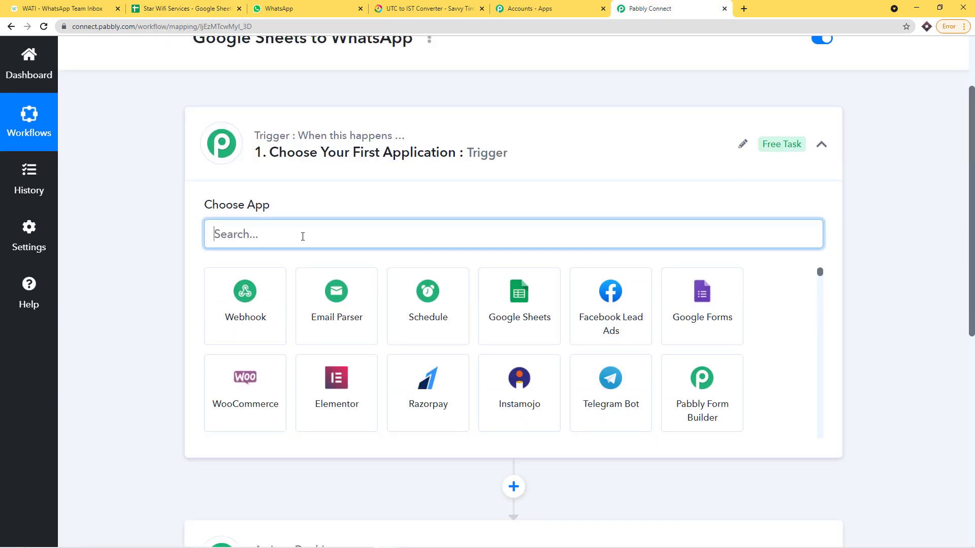
type("sc")
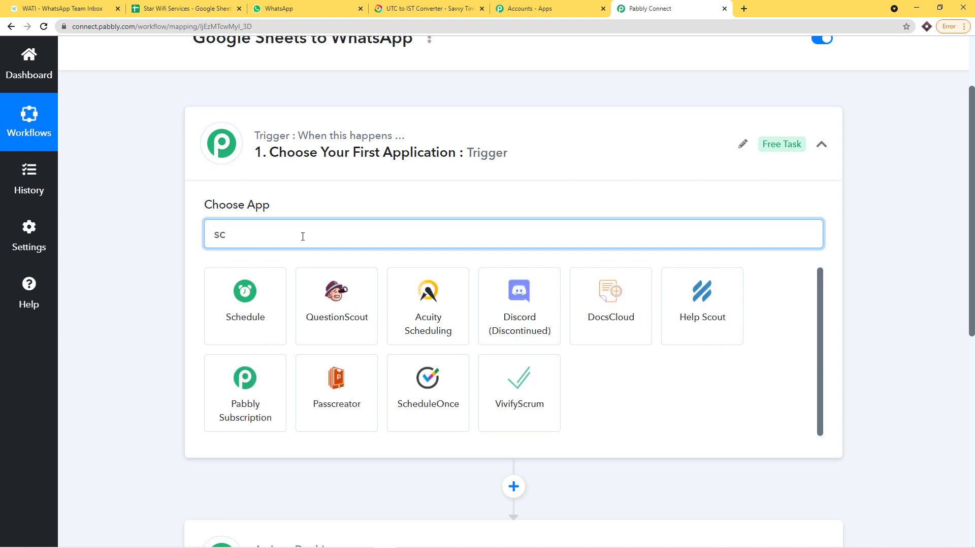
left_click(264, 284)
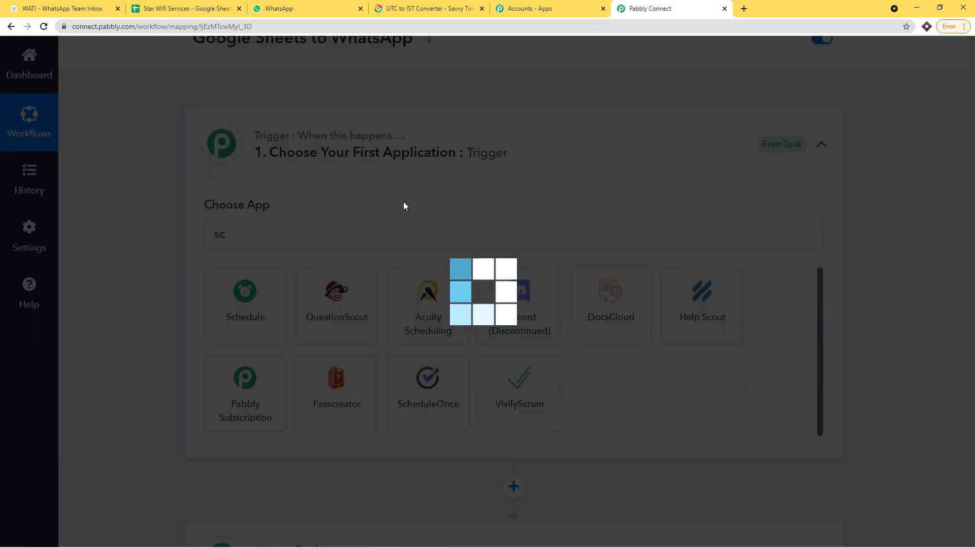
Set the Schedule trigger to run the workflow every day and highlight the note about the required time format.
scroll(450, 183, "down", 2)
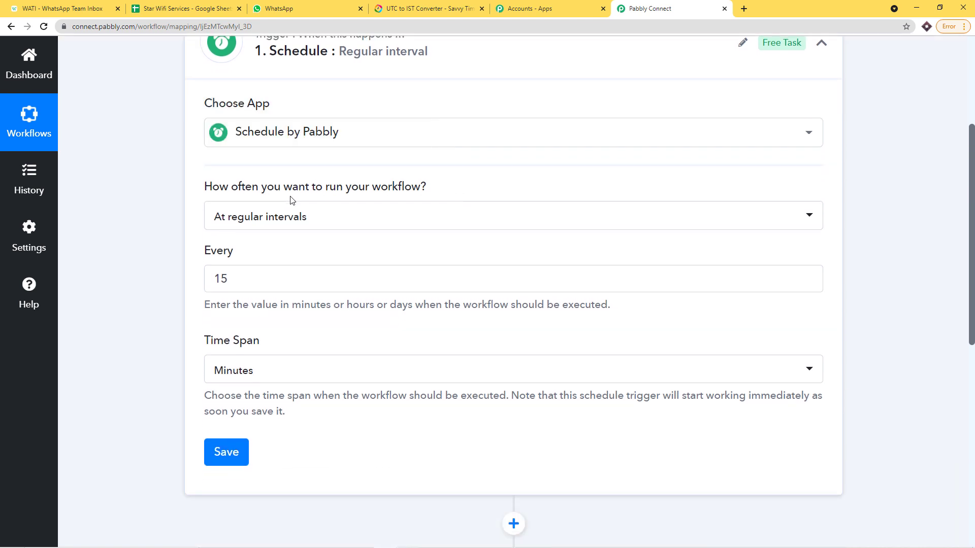
left_click(349, 216)
left_click(257, 337)
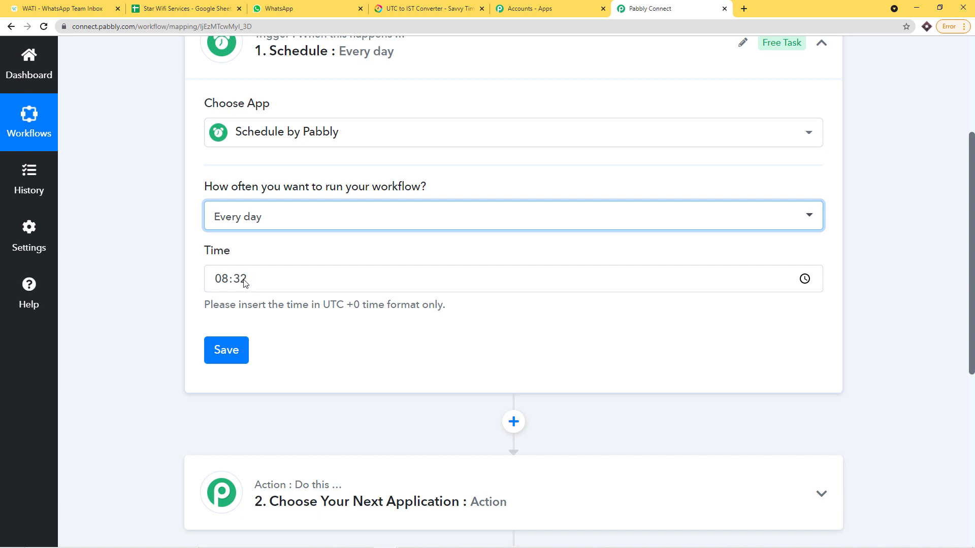
left_click_drag(204, 305, 459, 319)
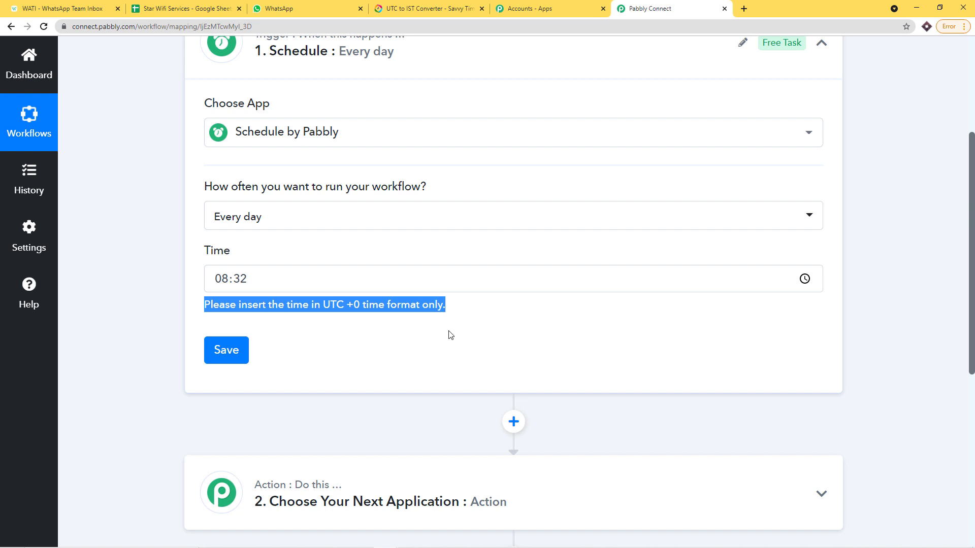
mouse_move(940, 543)
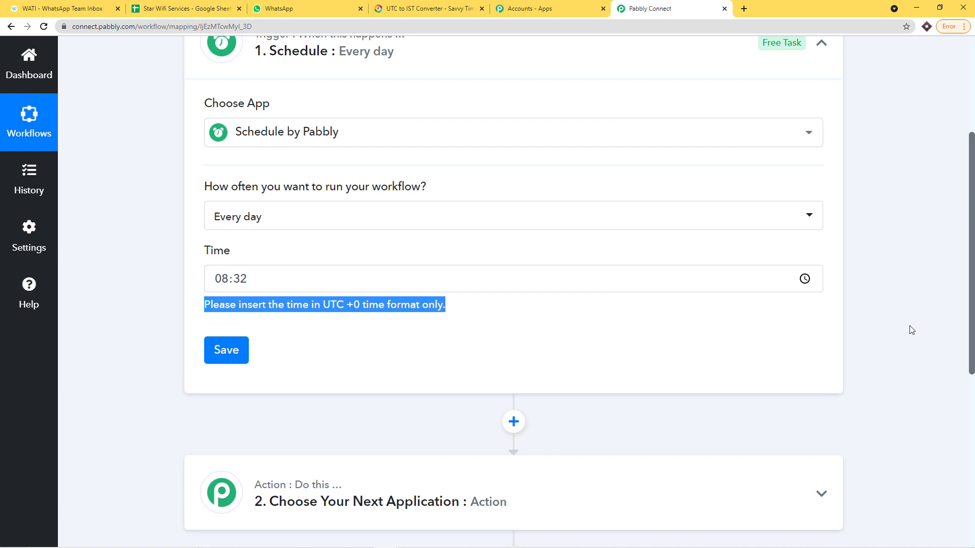
Switch to the UTC to IST converter and convert 5:30 pm IST to UTC.
left_click(444, 10)
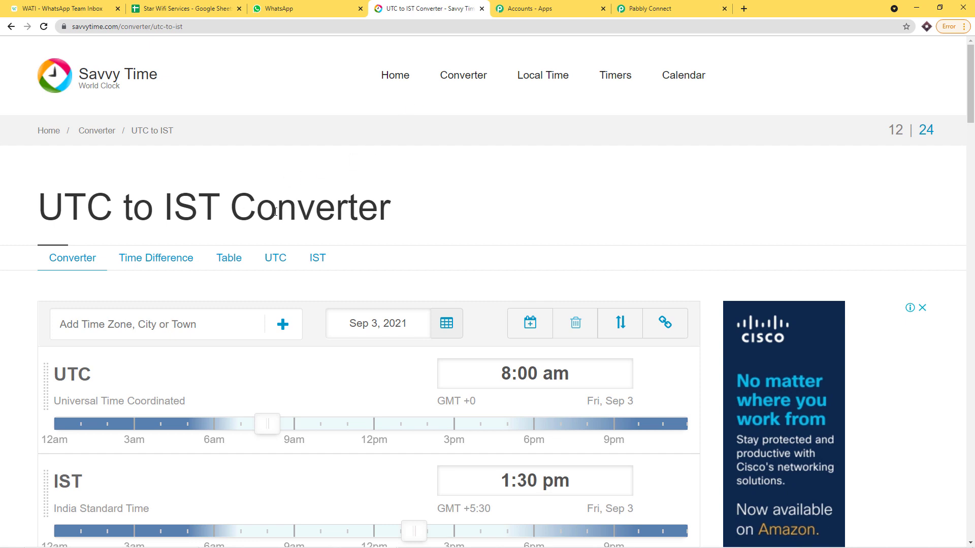
scroll(276, 212, "down", 5)
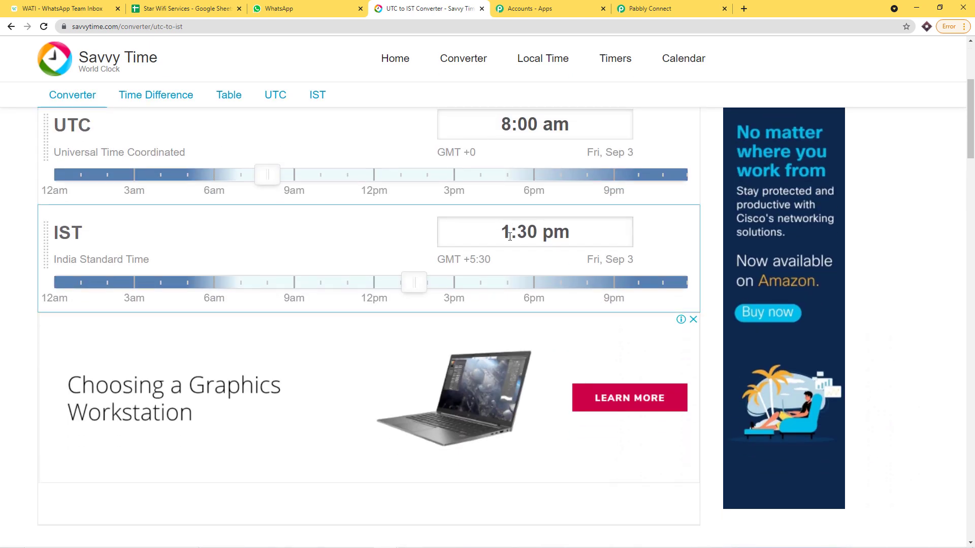
left_click(510, 237)
left_click(509, 236)
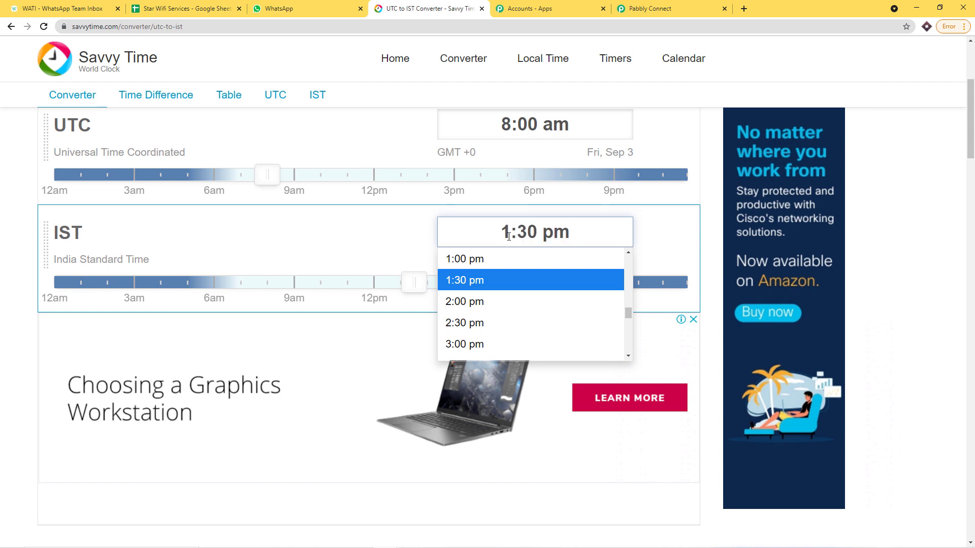
key("BackSpace")
type("5")
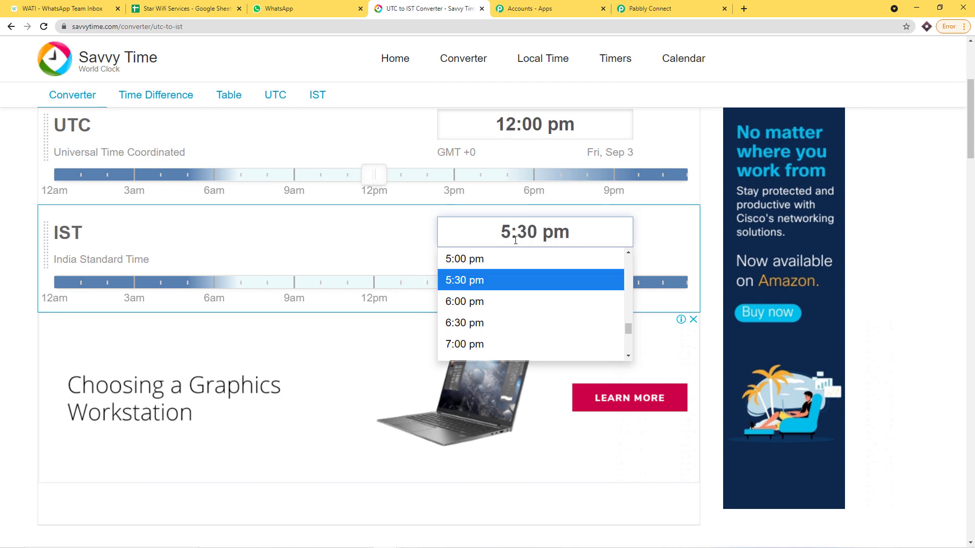
left_click(500, 286)
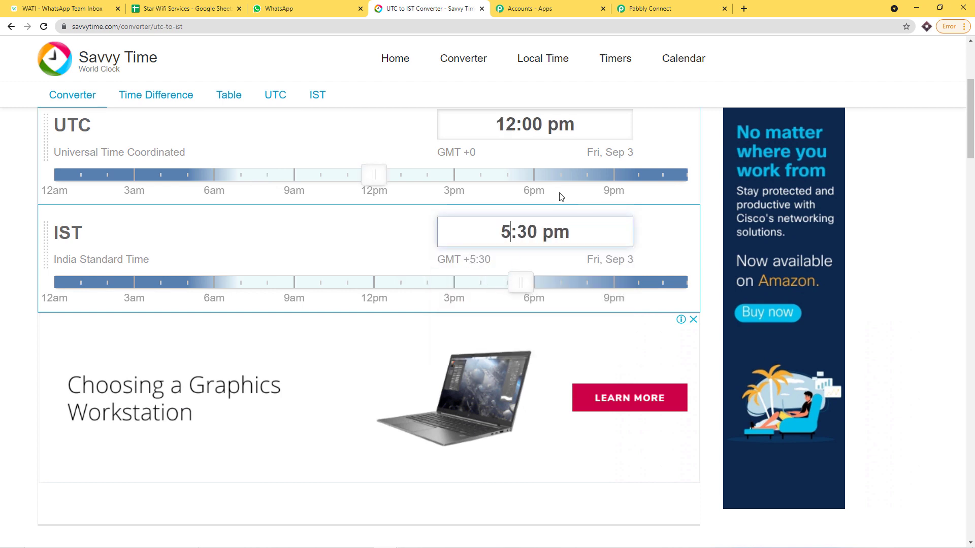
scroll(505, 159, "up", 4)
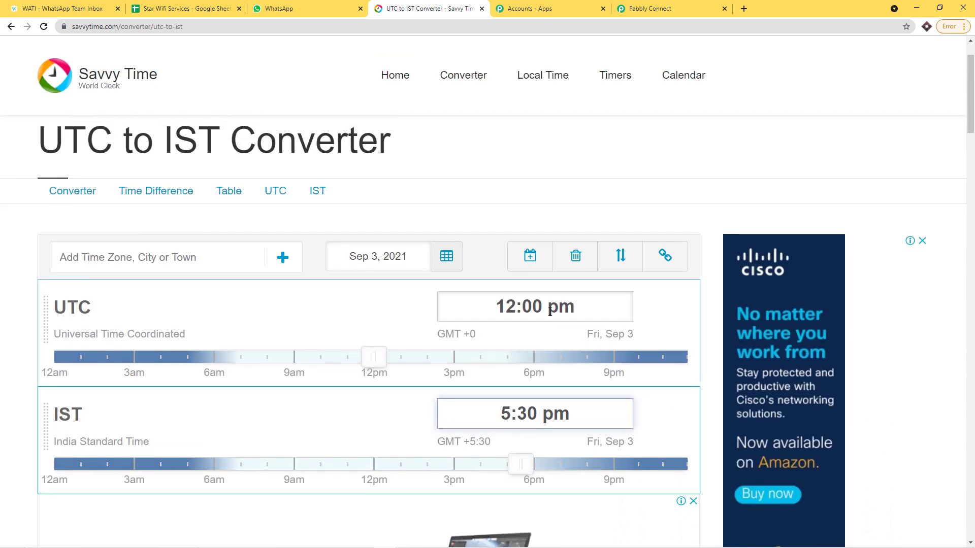
Change the converter's IST time to 4:30 pm to look up its UTC equivalent.
key("BackSpace")
type("4")
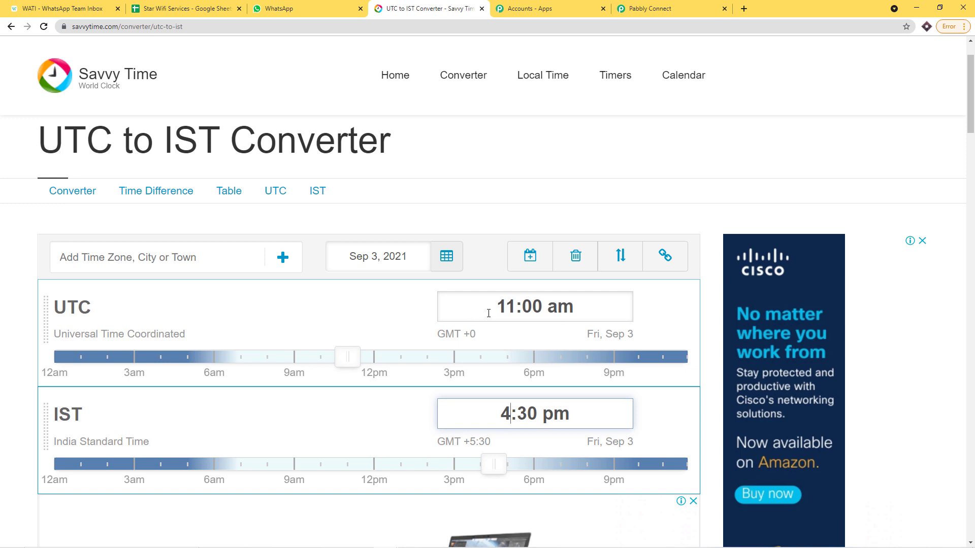
left_click(510, 413)
Return to the Pabbly Connect workflow, set the daily schedule time to 11:00 and save the trigger.
left_click(648, 8)
left_click(230, 280)
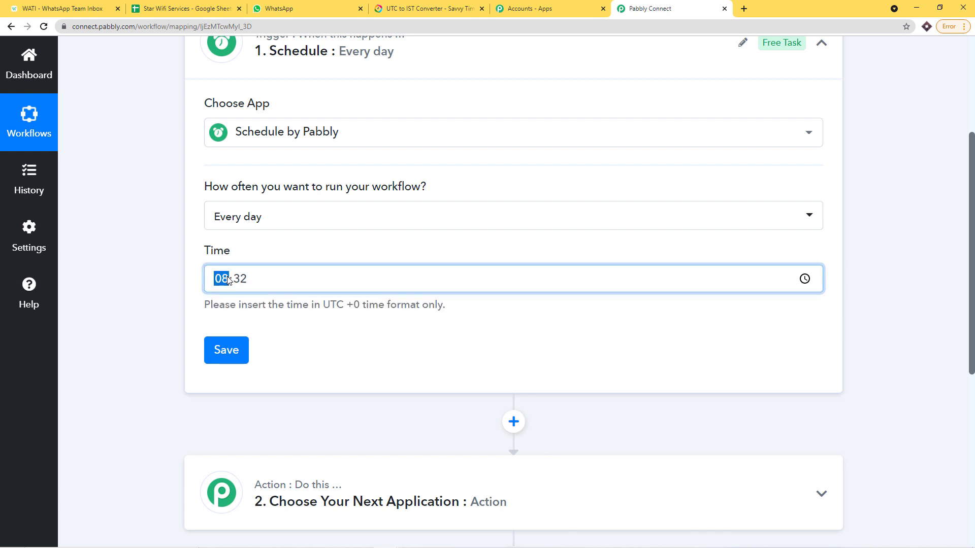
key("BackSpace")
type("11:00")
left_click(306, 247)
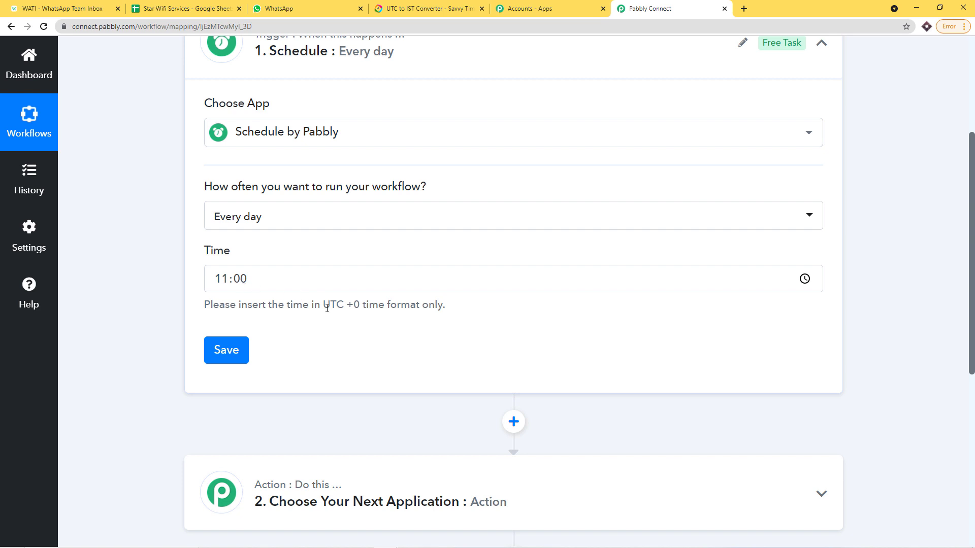
left_click(226, 351)
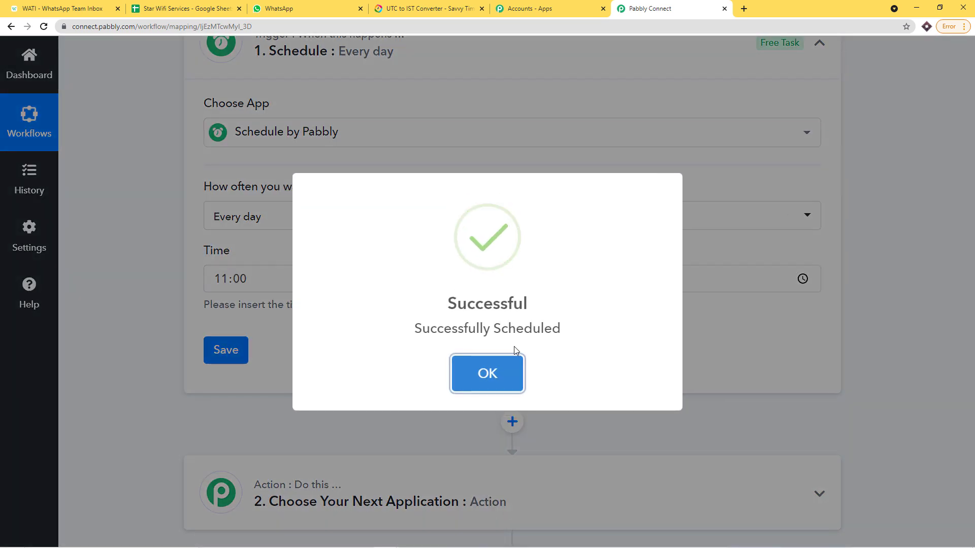
left_click(505, 365)
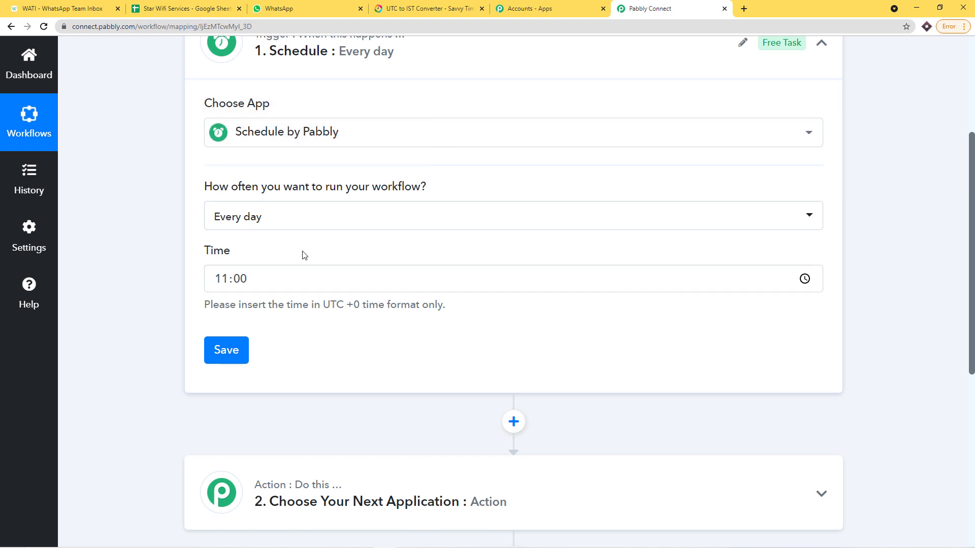
Glance at the Star Wifi Services sheet, and choose Google Sheets as the application for the workflow's second step.
scroll(366, 239, "down", 4)
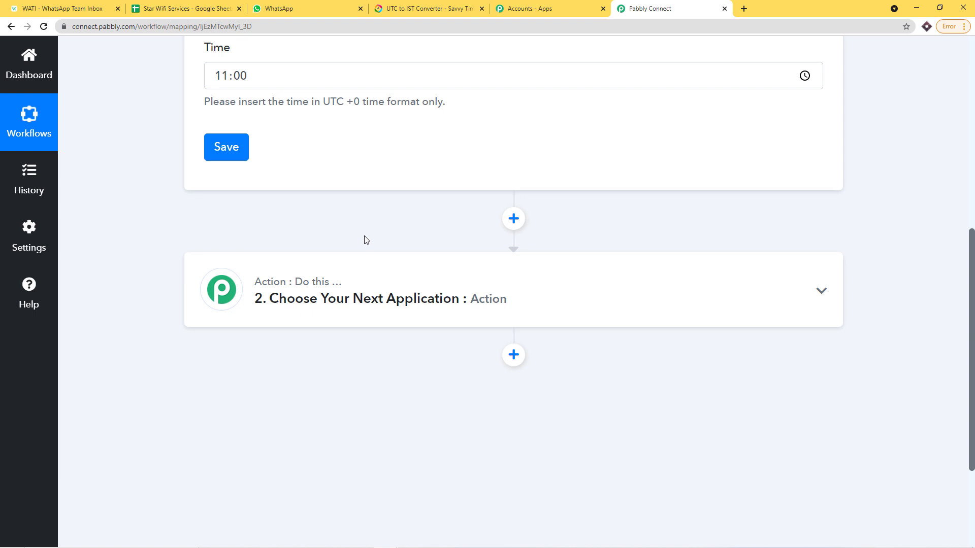
left_click(211, 8)
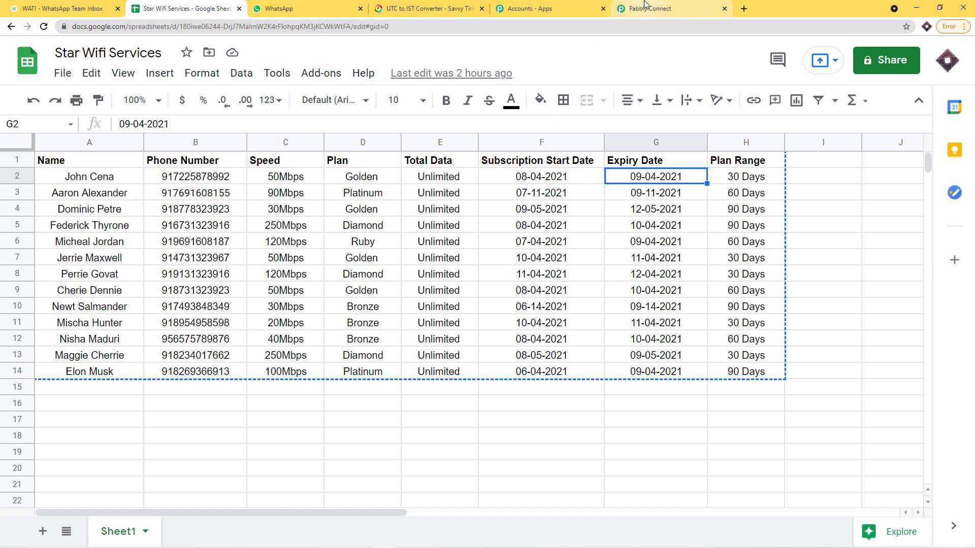
left_click(620, 8)
left_click(364, 281)
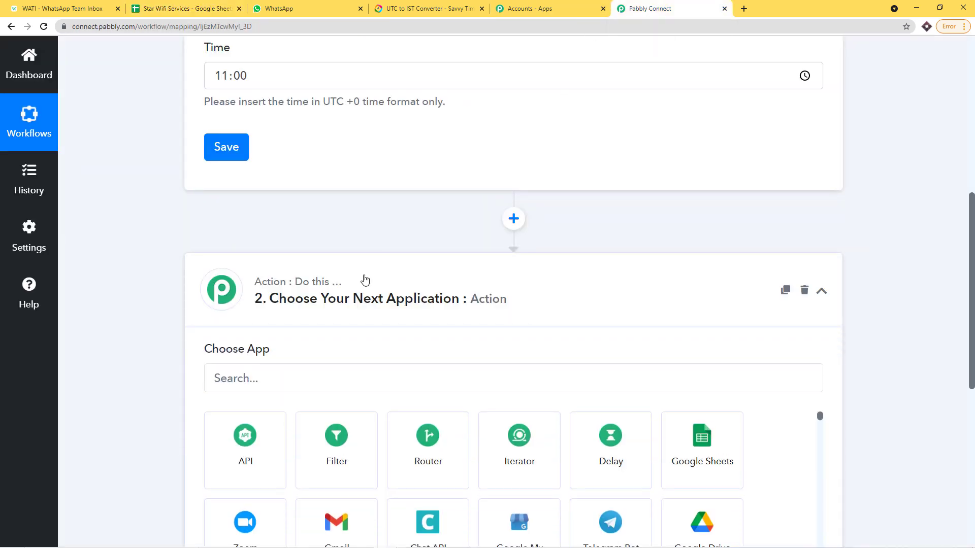
scroll(362, 274, "down", 2)
left_click(285, 273)
type("google")
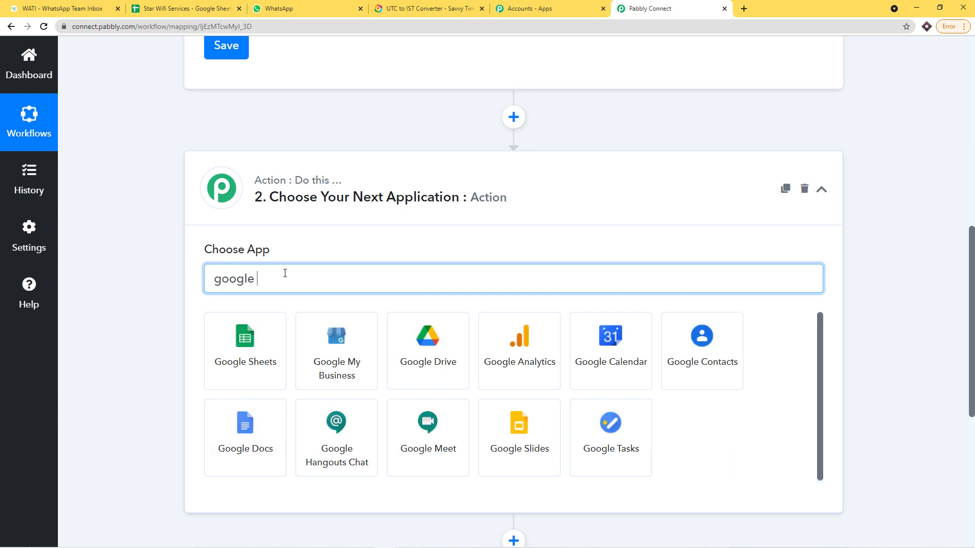
left_click(245, 350)
Recheck the Star Wifi Services sheet and set the Google Sheets step's action event to Get Row(s).
left_click(183, 8)
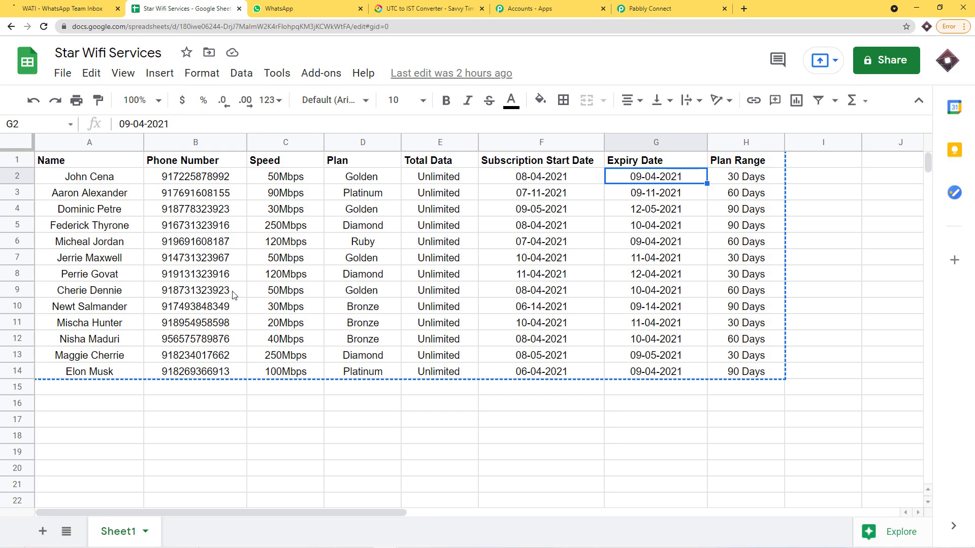
left_click(626, 6)
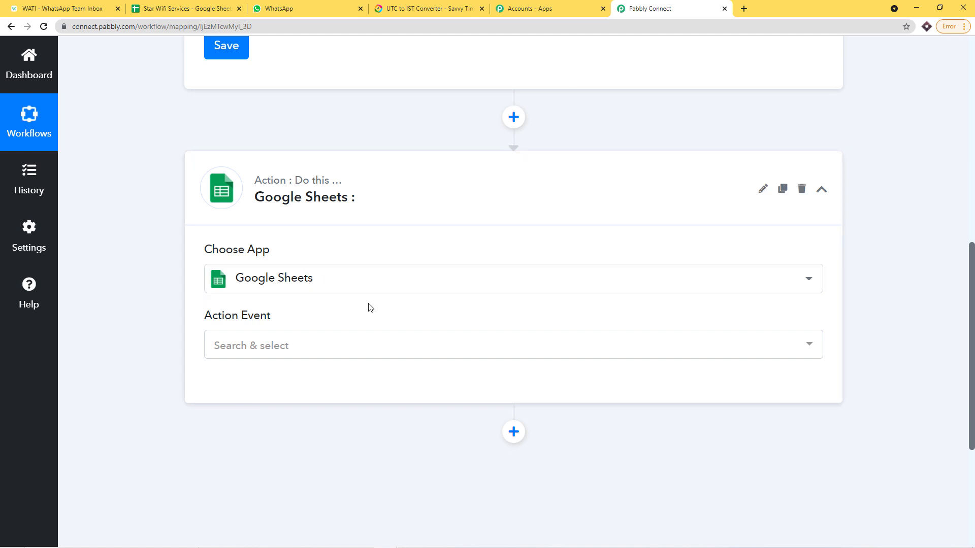
left_click(219, 349)
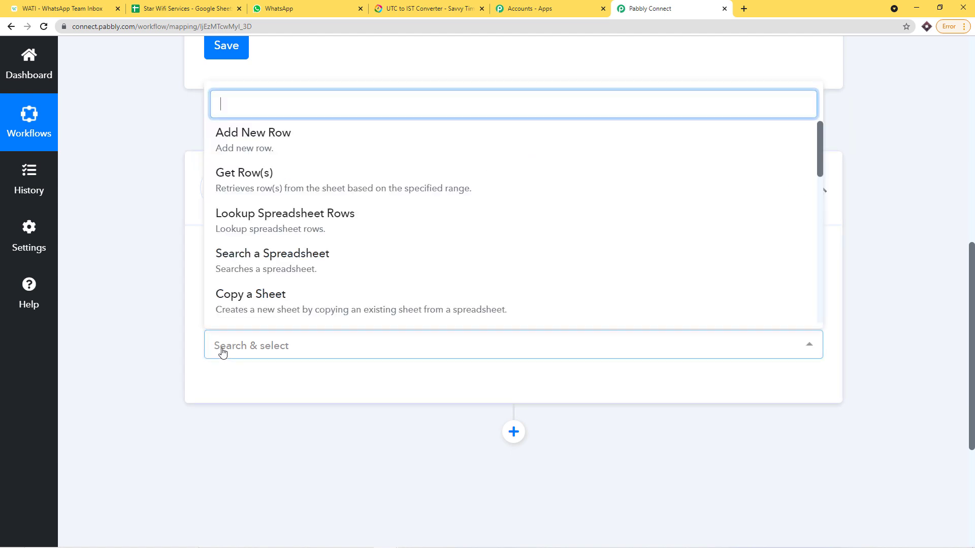
left_click(270, 187)
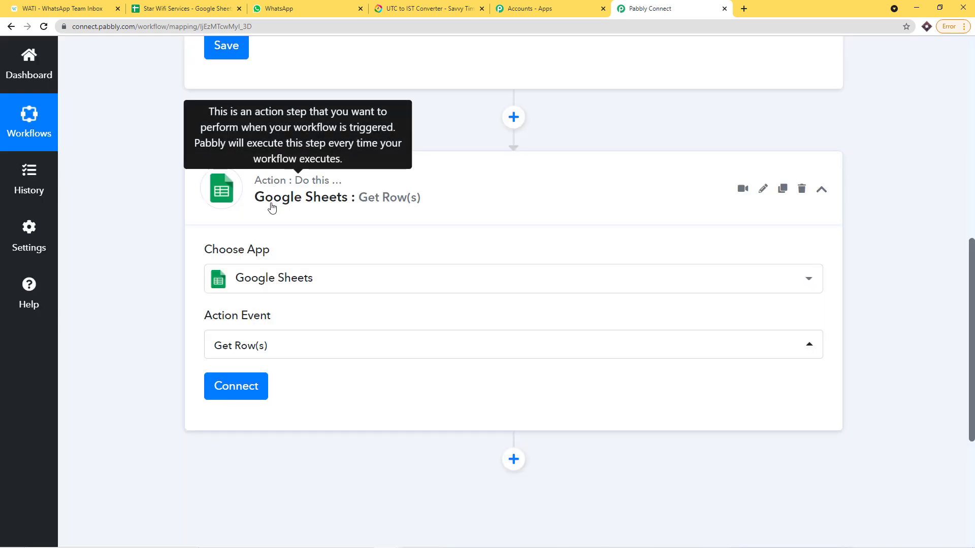
Add a new Google Sheets connection for the Get Row(s) action and authorize Pabbly Connect Sheets with the listed Google account.
left_click(233, 387)
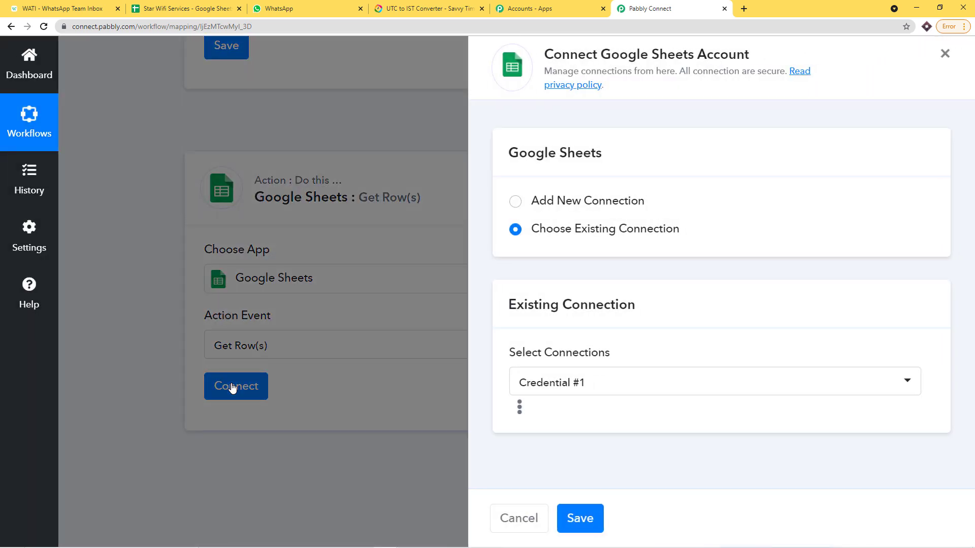
left_click(542, 207)
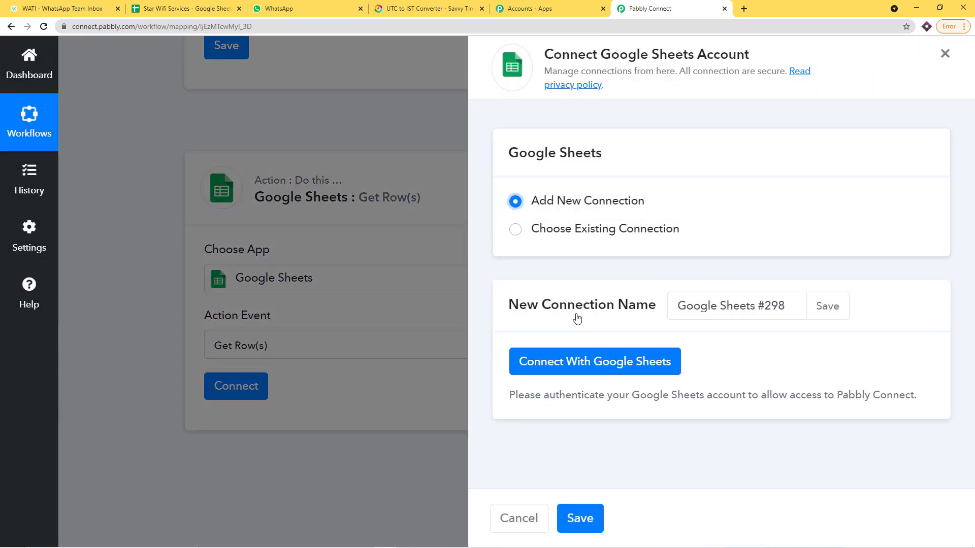
left_click(559, 361)
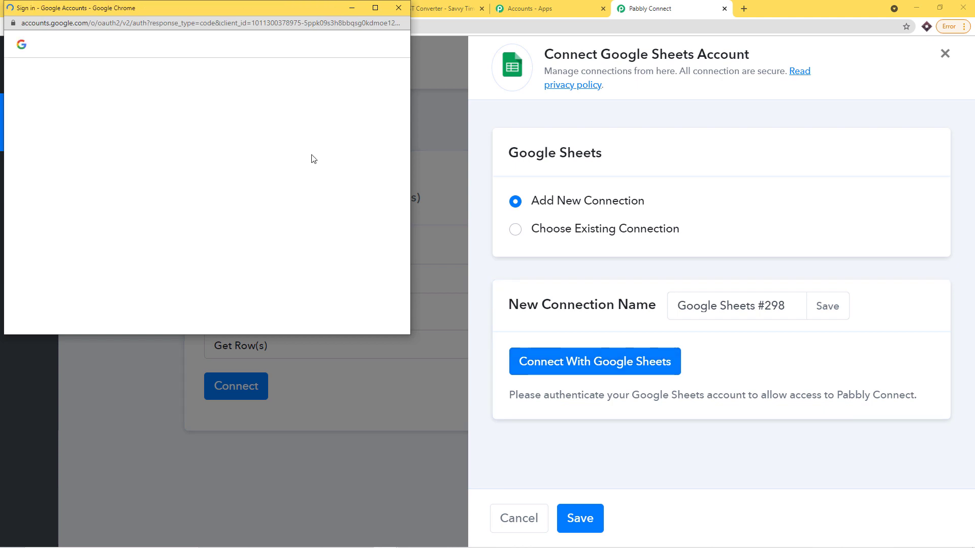
left_click_drag(229, 5, 604, 57)
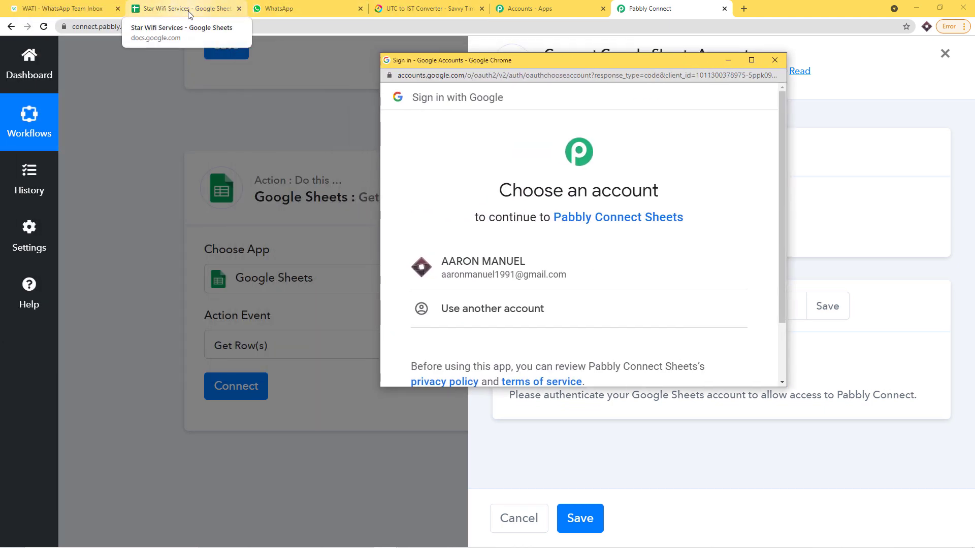
left_click(455, 261)
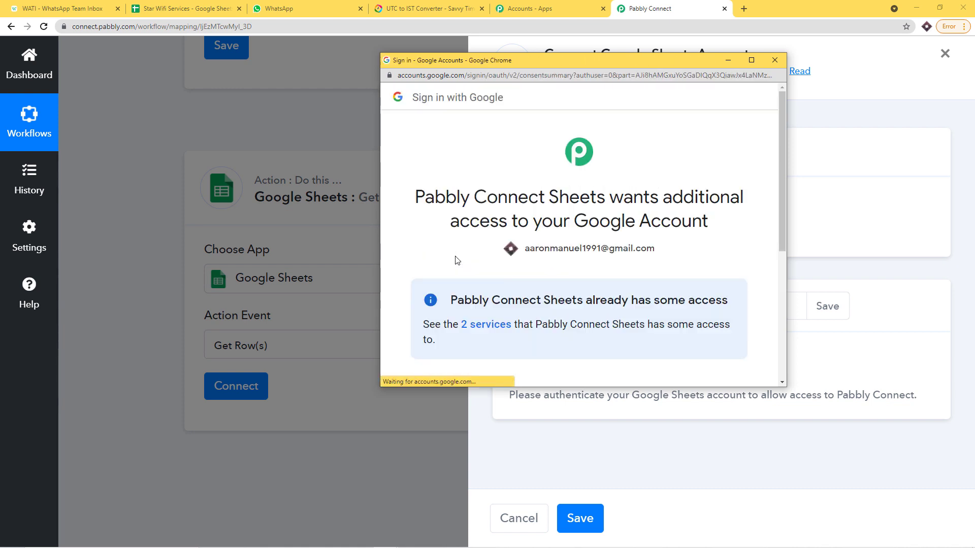
scroll(475, 245, "down", 4)
scroll(475, 245, "down", 1)
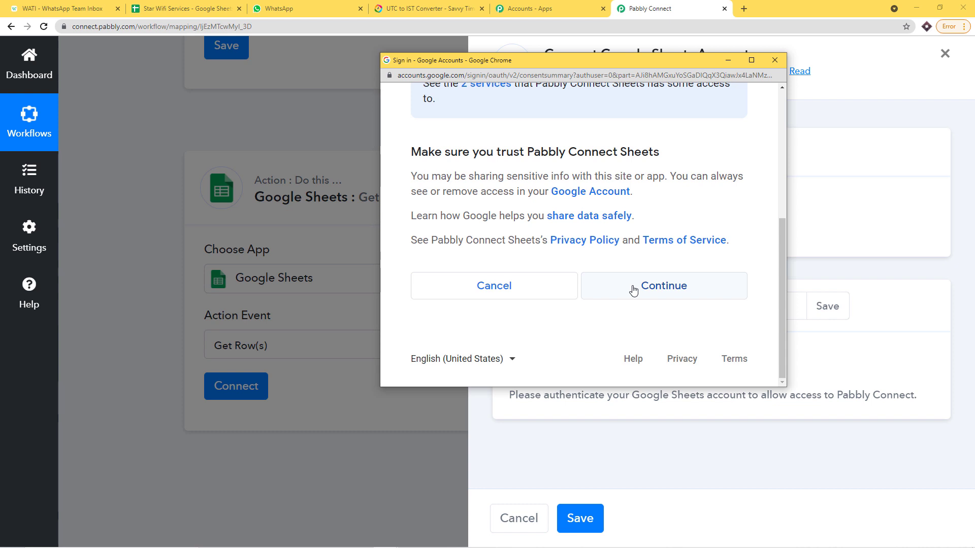
left_click(633, 288)
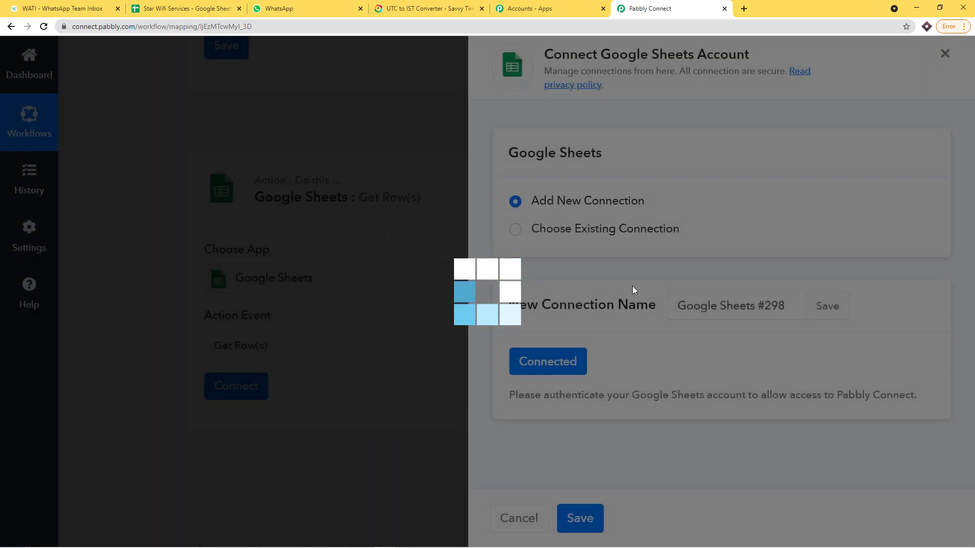
scroll(592, 282, "down", 3)
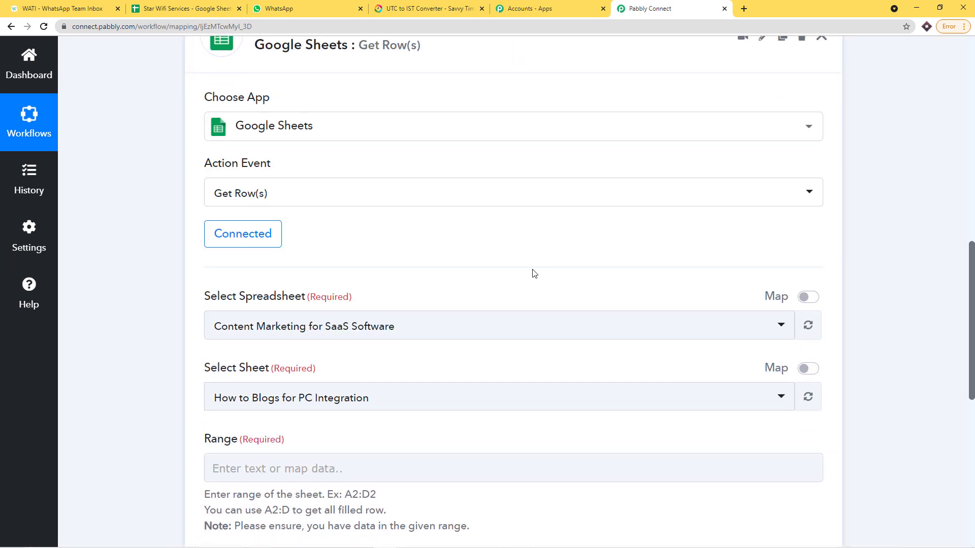
scroll(566, 274, "down", 1)
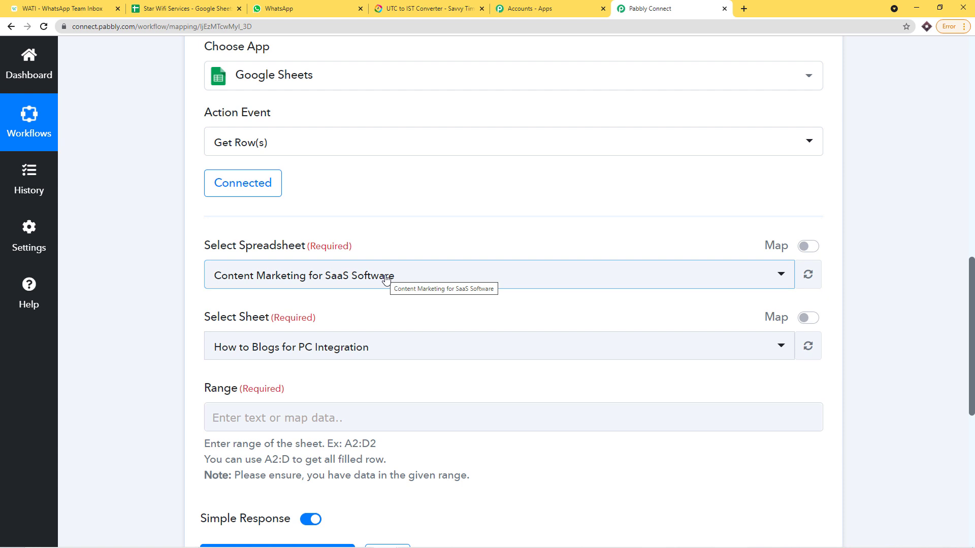
Check the spreadsheet's name in Google Sheets, and select Star Wifi Services as the spreadsheet for the Get Row(s) step.
left_click(162, 8)
left_click(133, 52)
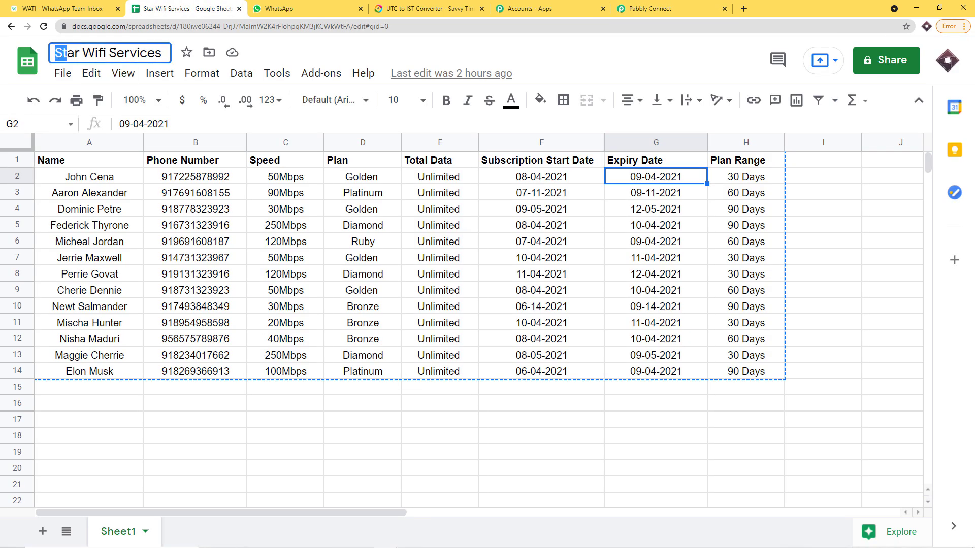
left_click(645, 9)
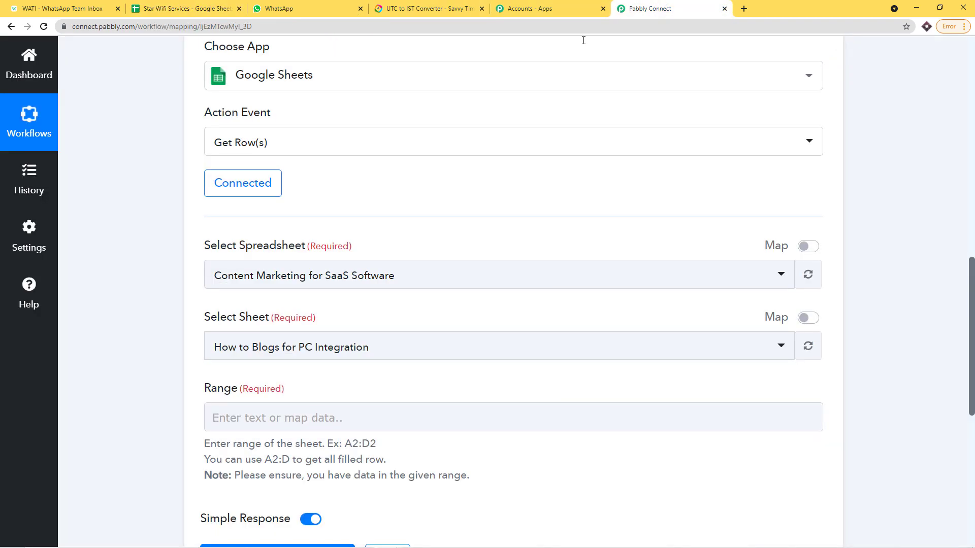
left_click(257, 264)
scroll(331, 307, "down", 5)
scroll(414, 284, "up", 5)
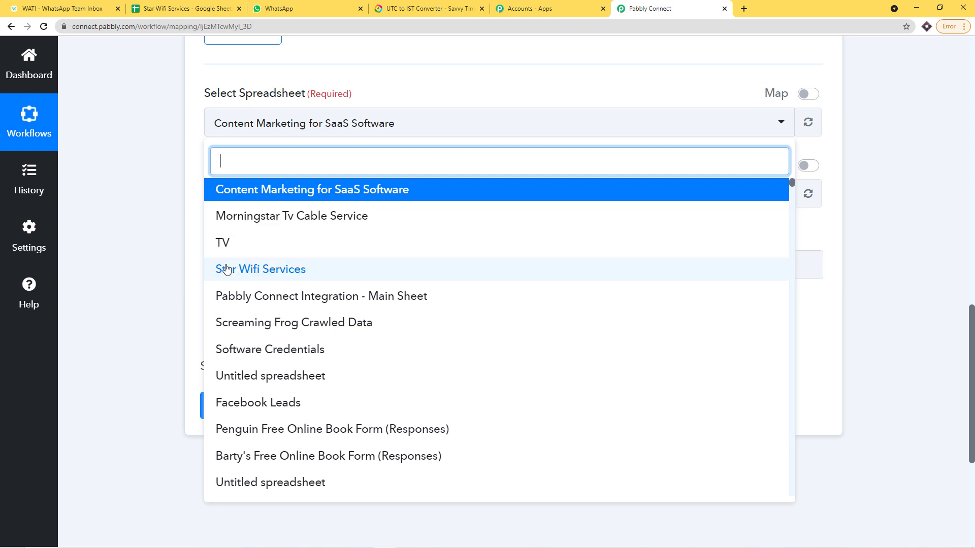
left_click(264, 272)
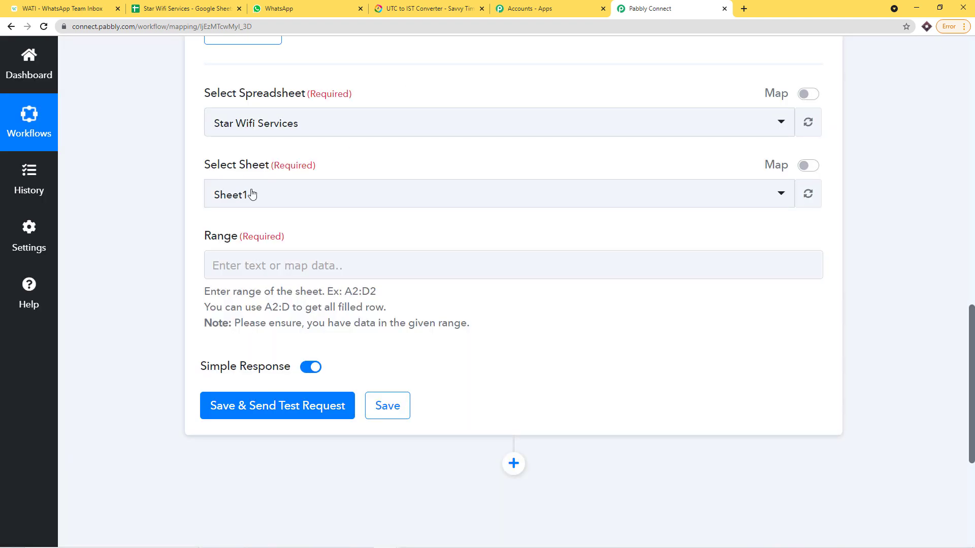
Check the sheet name in the Star Wifi Services spreadsheet and choose Sheet1 as the sheet for the Get Row(s) step.
left_click(185, 8)
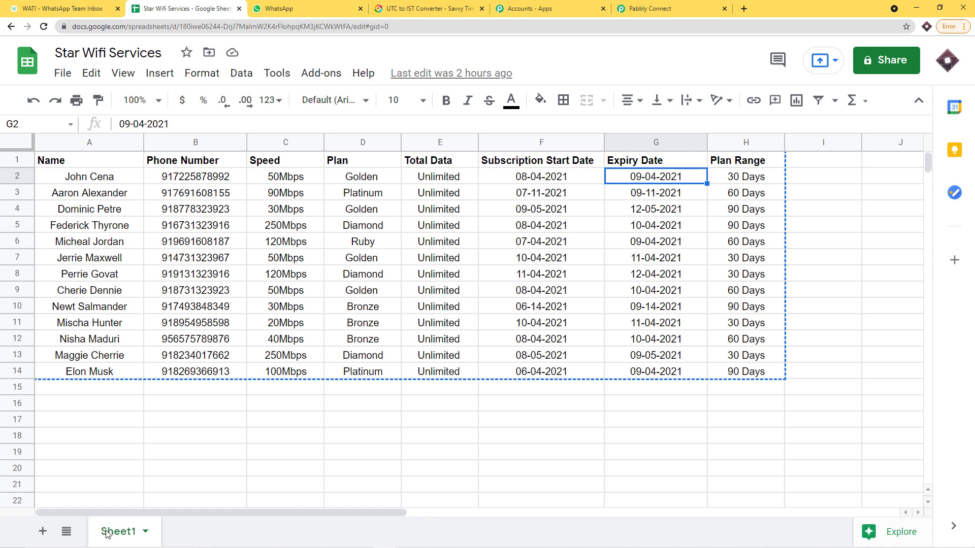
left_click(653, 8)
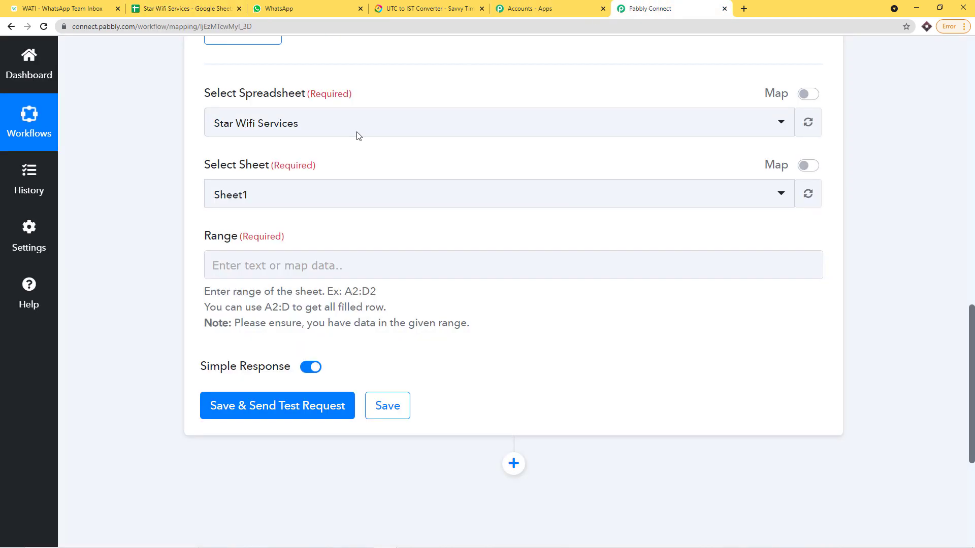
left_click(246, 205)
left_click(247, 270)
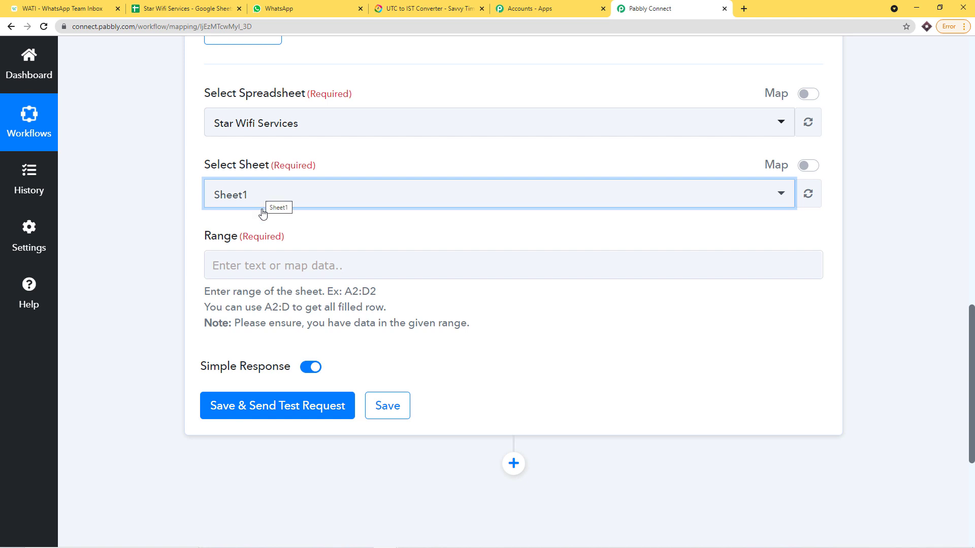
Select all customer rows A2:H14 in the Star Wifi Services sheet and copy the range reference.
left_click(183, 7)
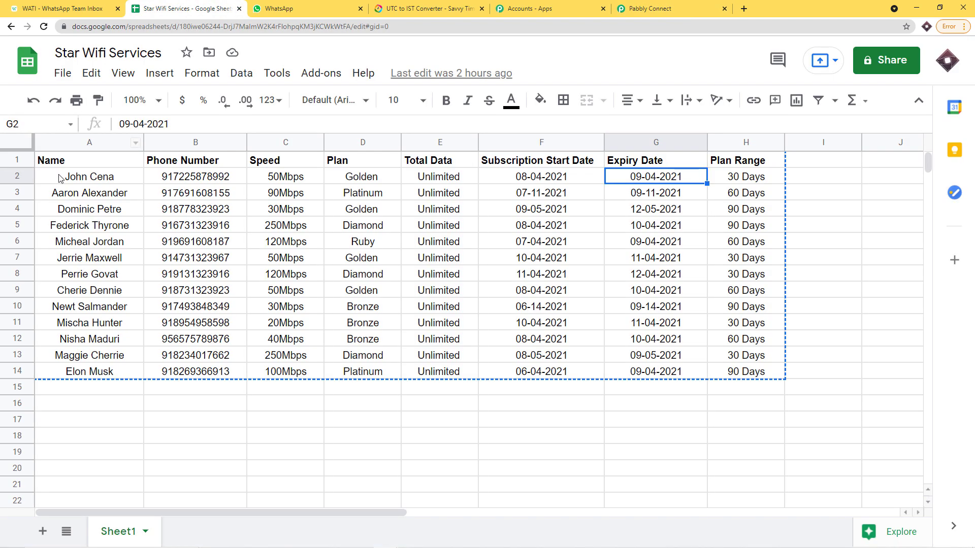
left_click(45, 180)
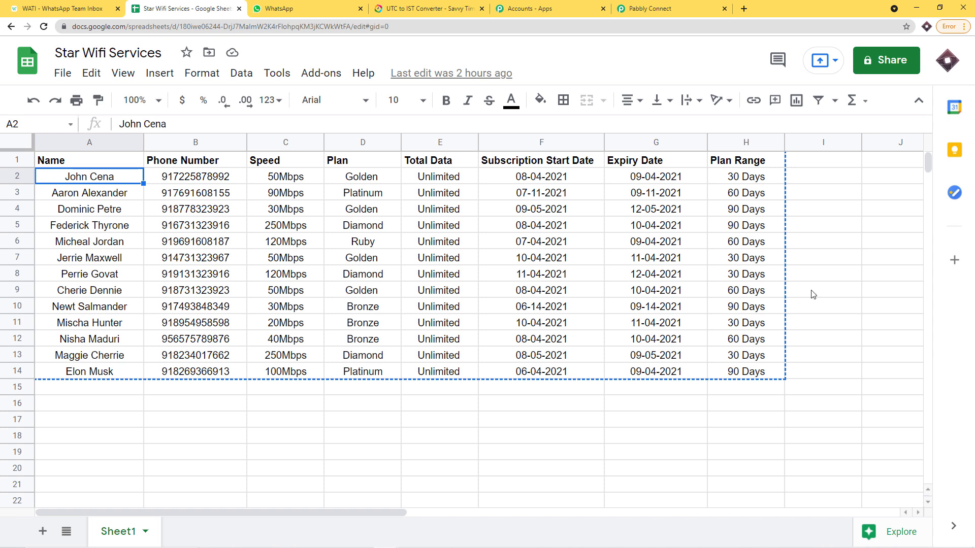
left_click(752, 373)
left_click_drag(88, 177, 760, 375)
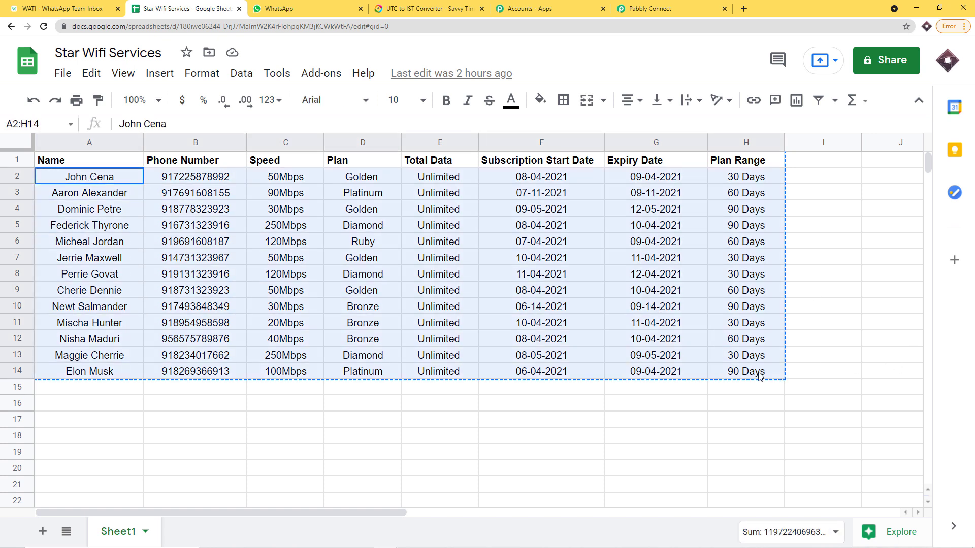
left_click(4, 122)
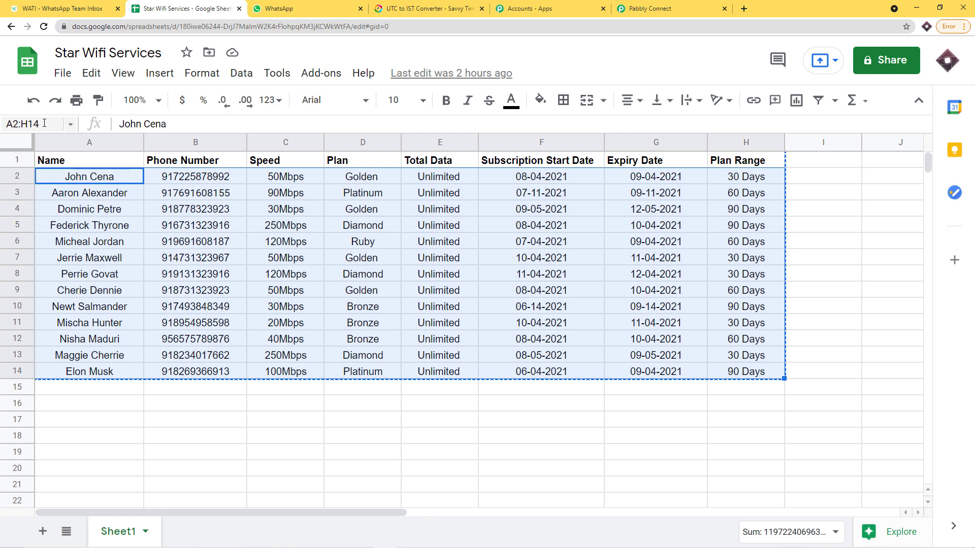
right_click(18, 123)
left_click(46, 157)
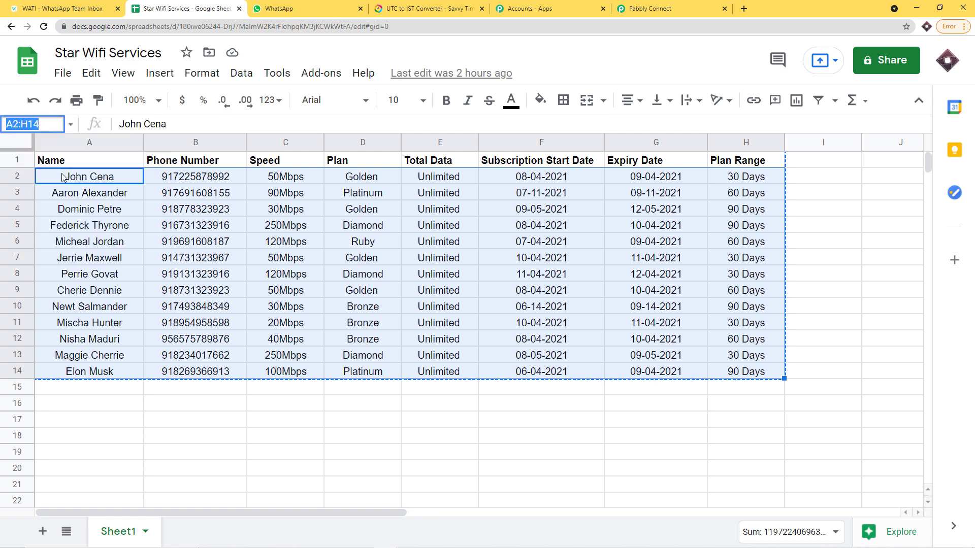
Recheck the first and last customer data cells, A2 and H14, then reselect A2:H14 and copy its range reference again.
left_click(62, 177)
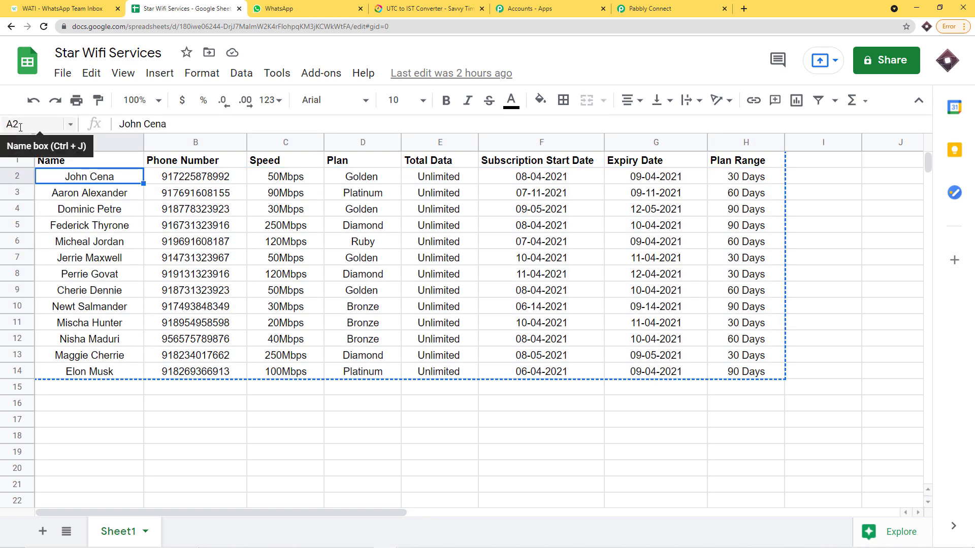
left_click(742, 372)
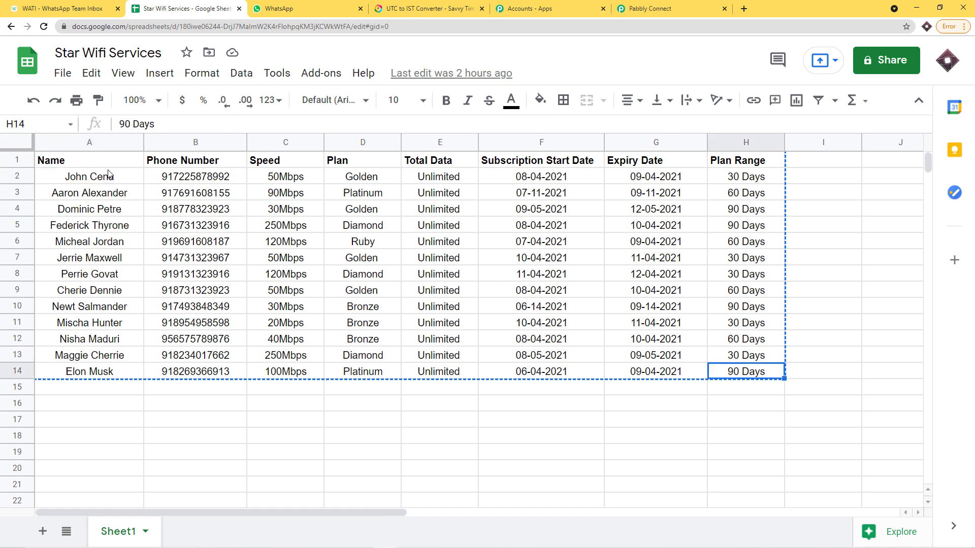
left_click_drag(56, 177, 767, 370)
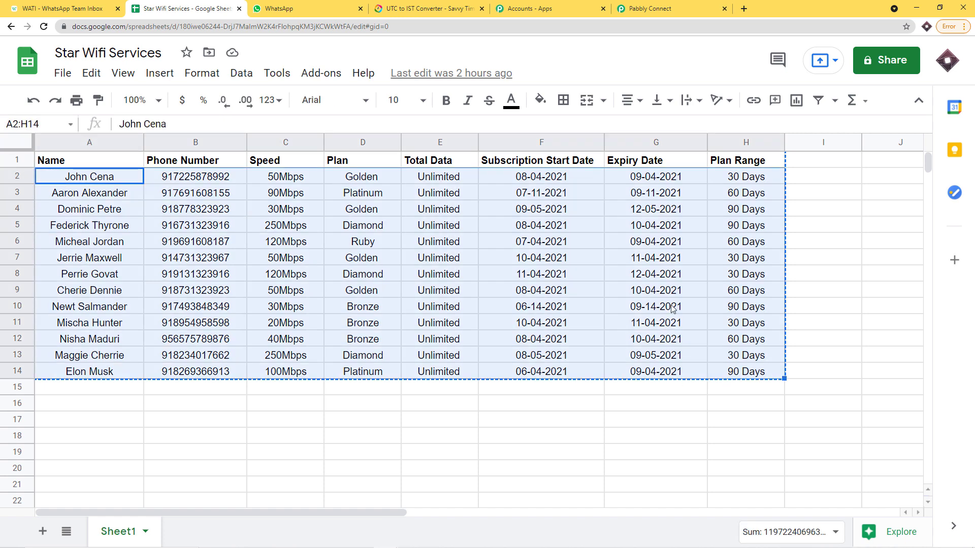
left_click(38, 124)
right_click(11, 122)
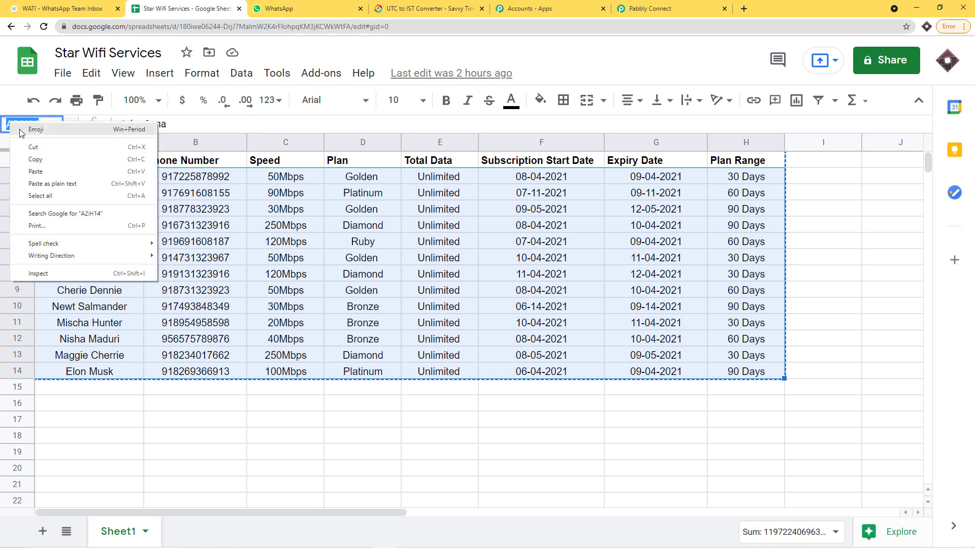
left_click(42, 161)
Return to the Pabbly Connect workflow and set the Get Row(s) range to A2:H14.
left_click(649, 9)
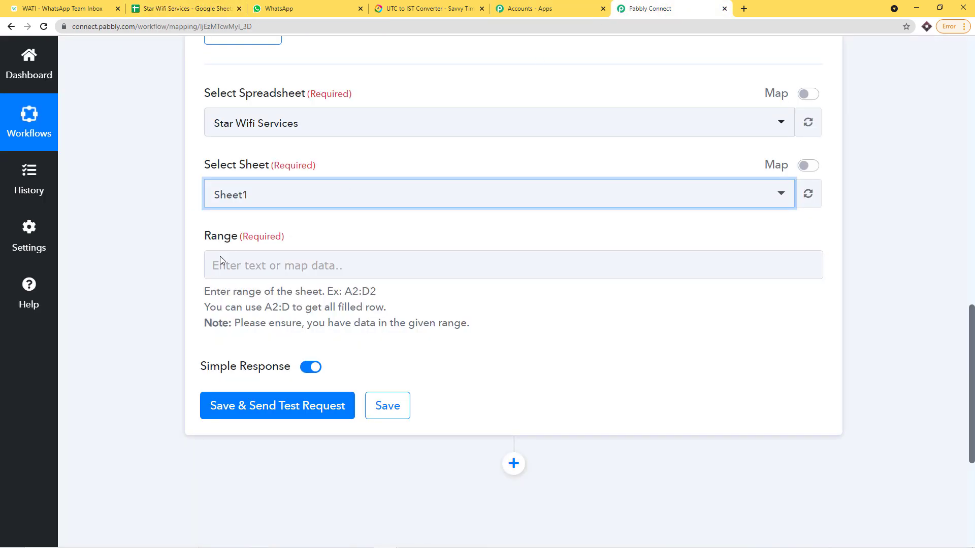
left_click(236, 270)
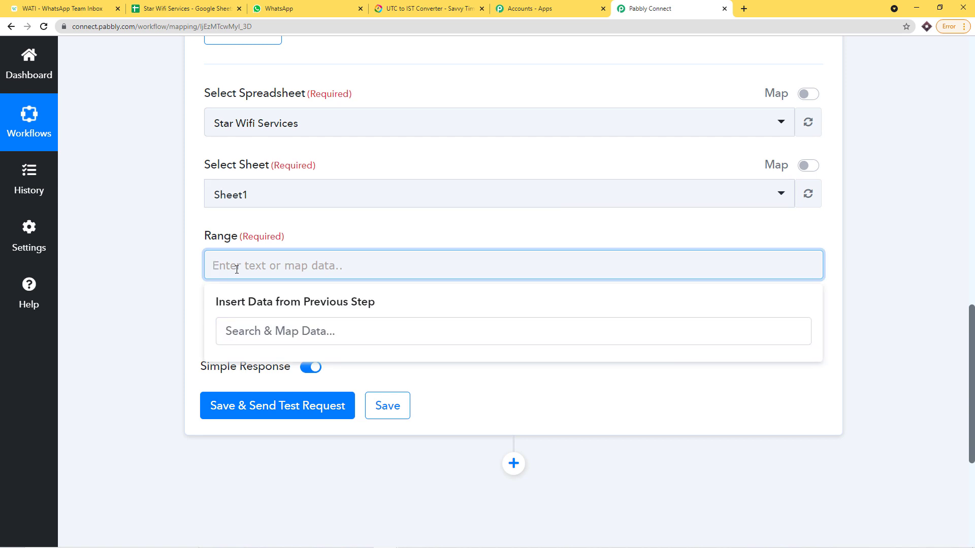
key("ctrl+v")
left_click(290, 218)
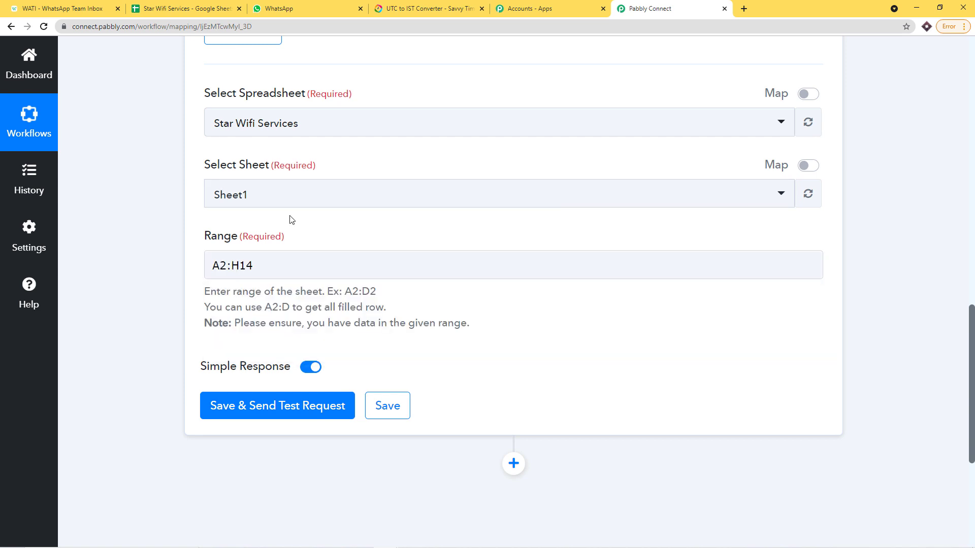
Glance at the customer sheet once more, then save the Get Row(s) step and send its test request.
scroll(290, 218, "down", 3)
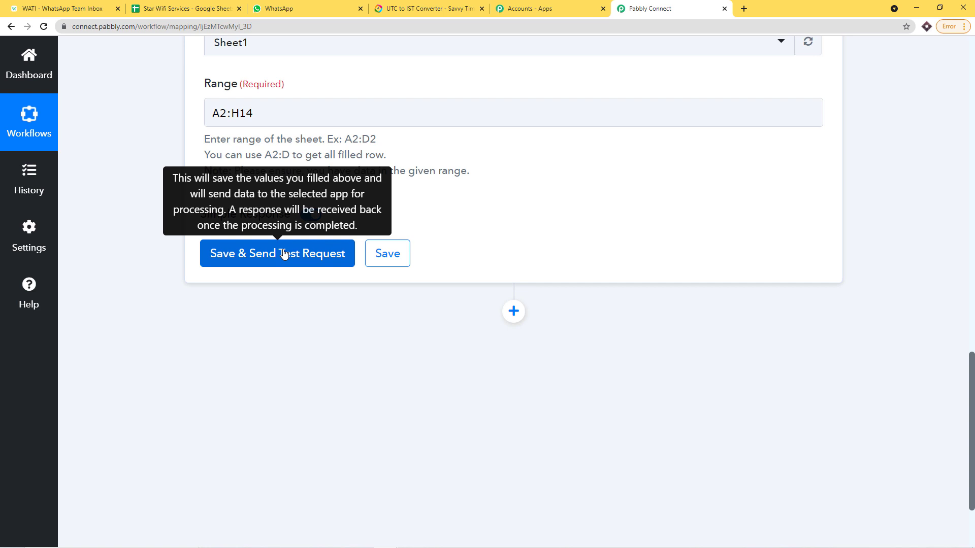
left_click(185, 9)
left_click(625, 6)
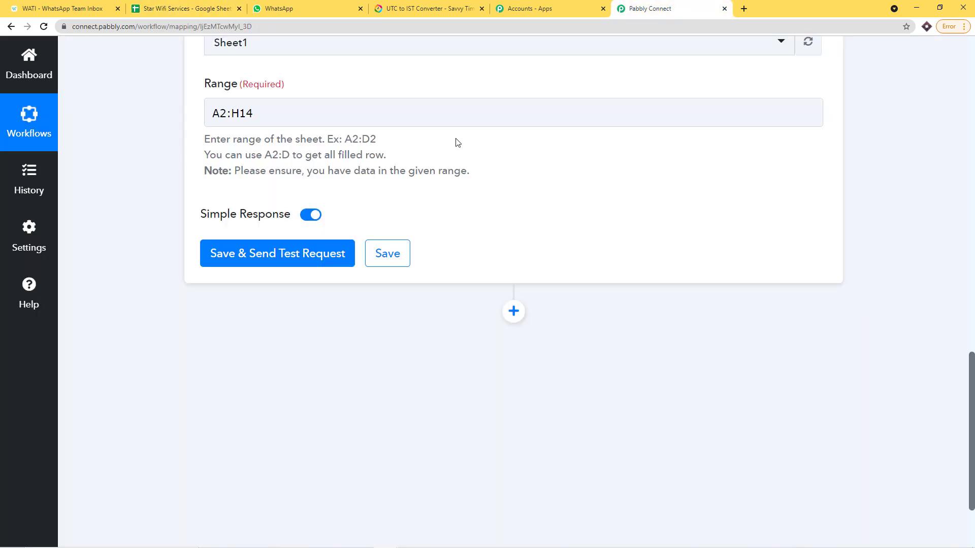
left_click(293, 254)
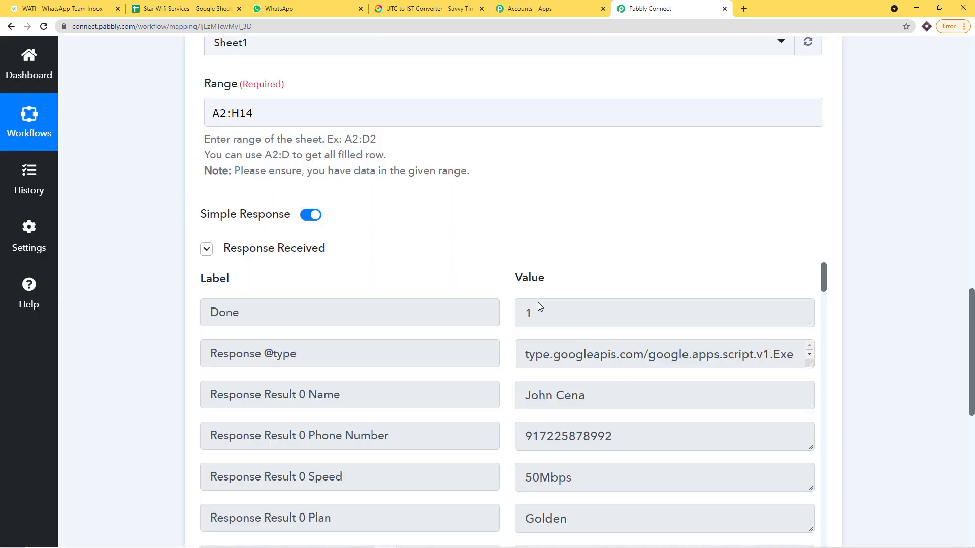
Review the first customer's record in the test response against the sheet, from phone number and speed through expiry date and plan range.
scroll(510, 320, "down", 1)
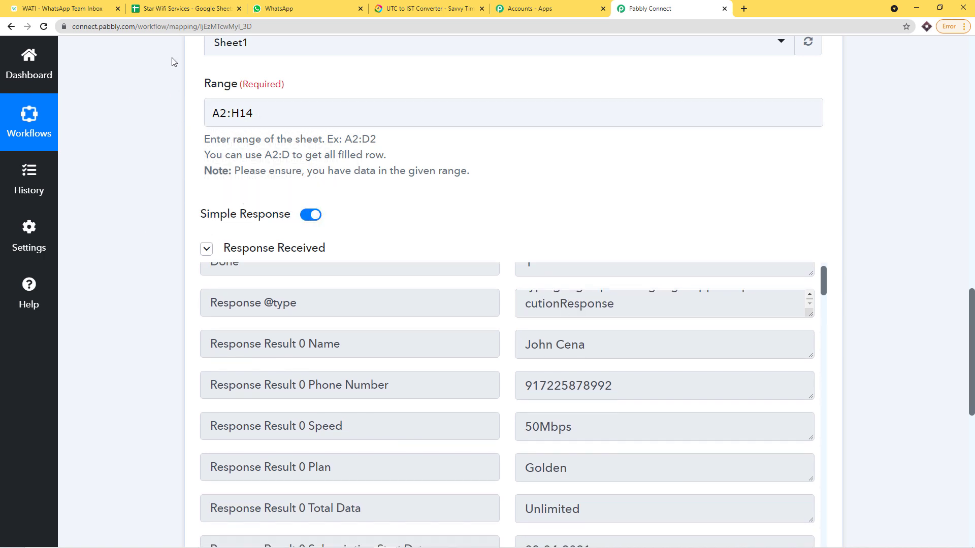
left_click(188, 8)
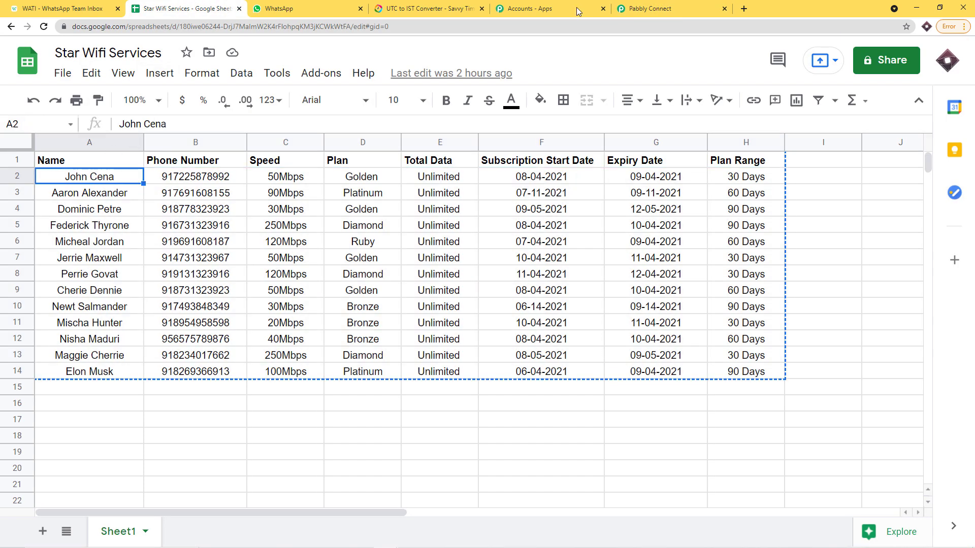
left_click(650, 8)
scroll(580, 318, "down", 2)
triple_click(584, 294)
triple_click(654, 340)
scroll(592, 336, "down", 1)
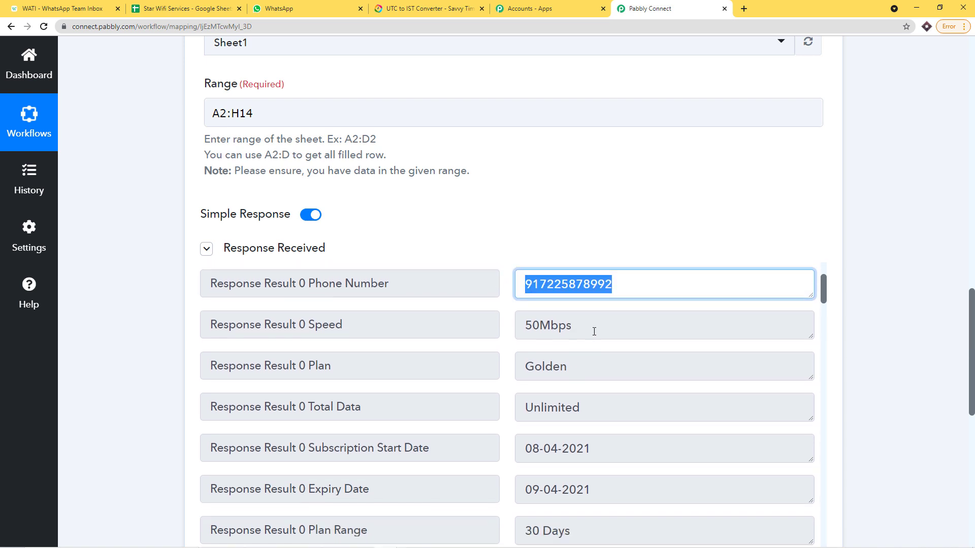
triple_click(592, 322)
scroll(643, 354, "down", 1)
triple_click(634, 316)
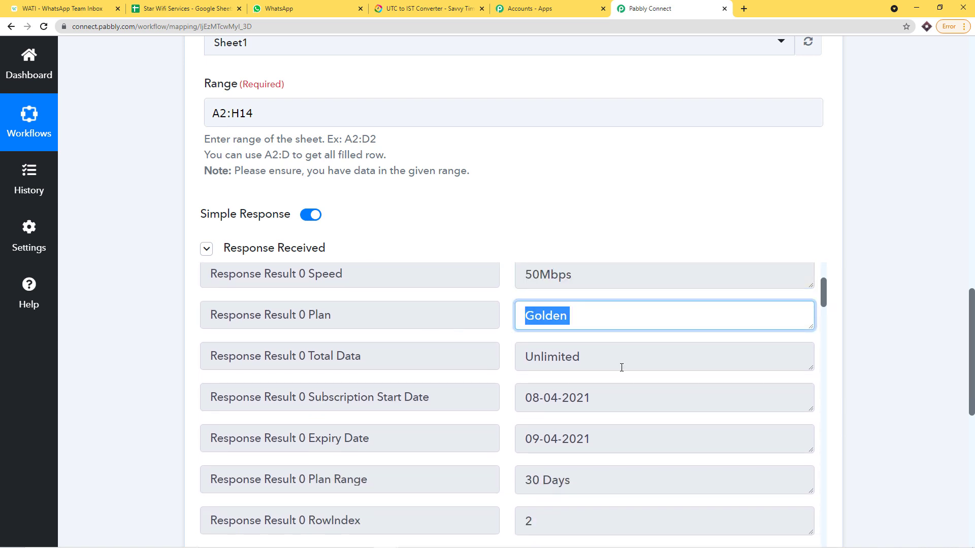
triple_click(620, 358)
scroll(572, 331, "down", 2)
triple_click(599, 300)
left_click_drag(590, 338, 525, 341)
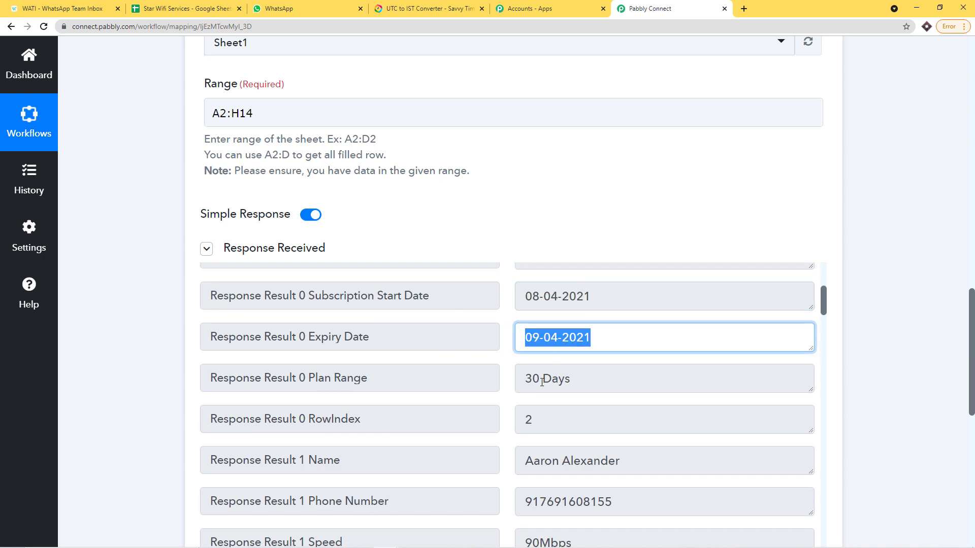
left_click_drag(570, 385, 450, 387)
Compare the second and third customer rows in the sheet with their matching records in the test response.
left_click(183, 8)
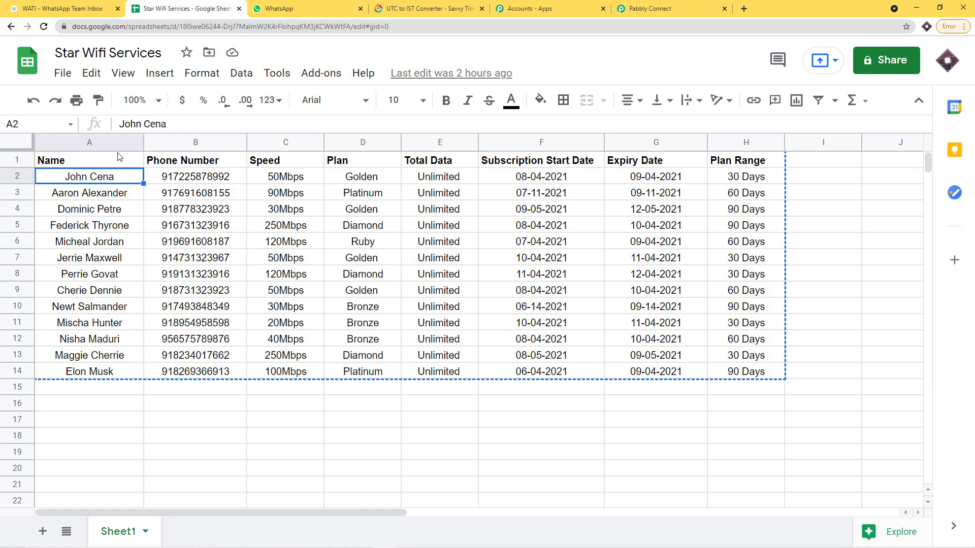
left_click(98, 192)
left_click(671, 7)
scroll(589, 344, "down", 1)
scroll(589, 343, "down", 2)
left_click_drag(646, 352, 447, 355)
scroll(587, 380, "down", 3)
scroll(588, 375, "down", 5)
left_click(201, 8)
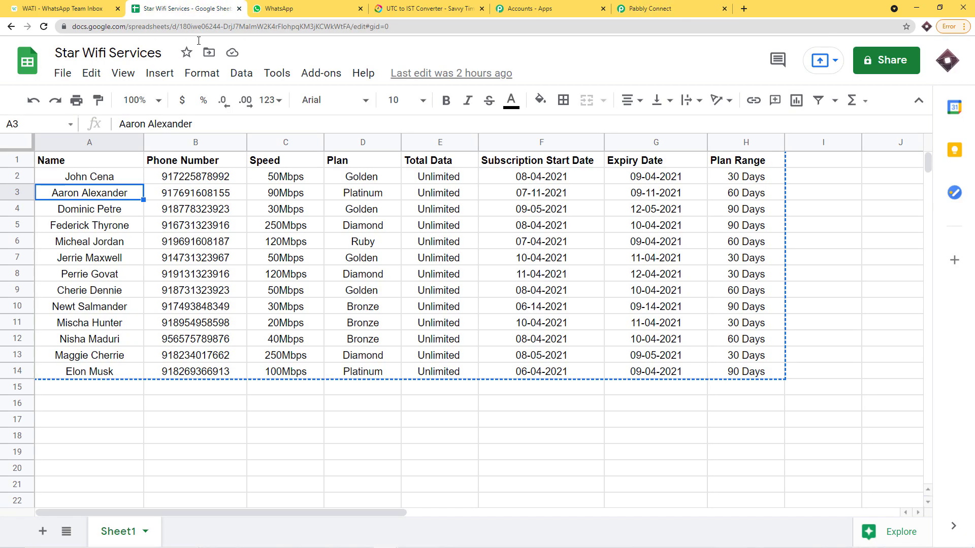
left_click(82, 209)
left_click(655, 8)
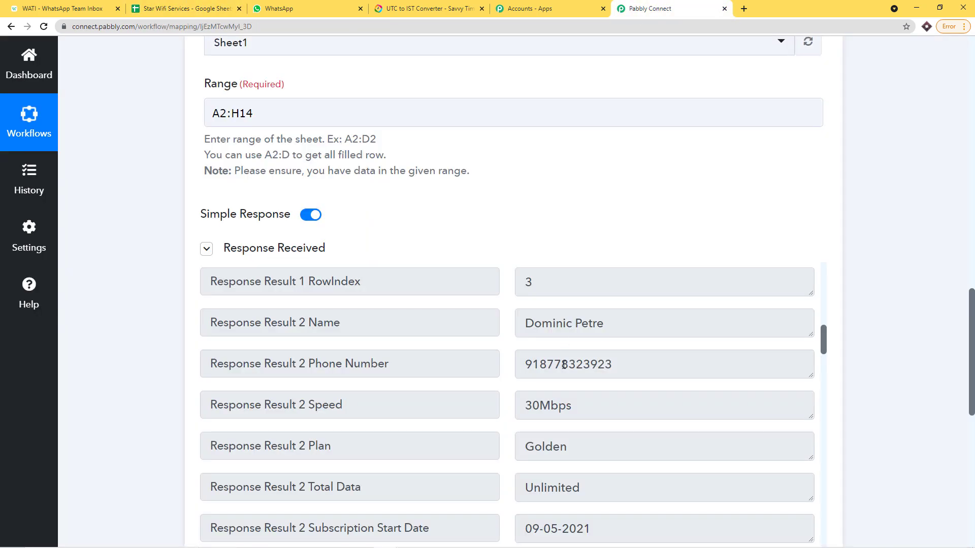
scroll(563, 365, "down", 5)
Examine the sheet's Expiry Date column for the customers whose subscriptions expire on 09-04-2021.
left_click(200, 5)
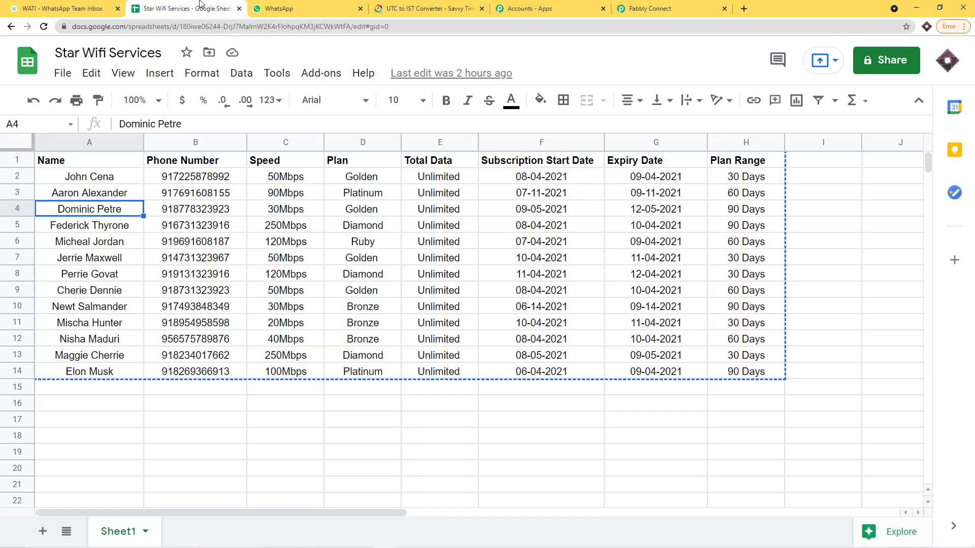
left_click(112, 243)
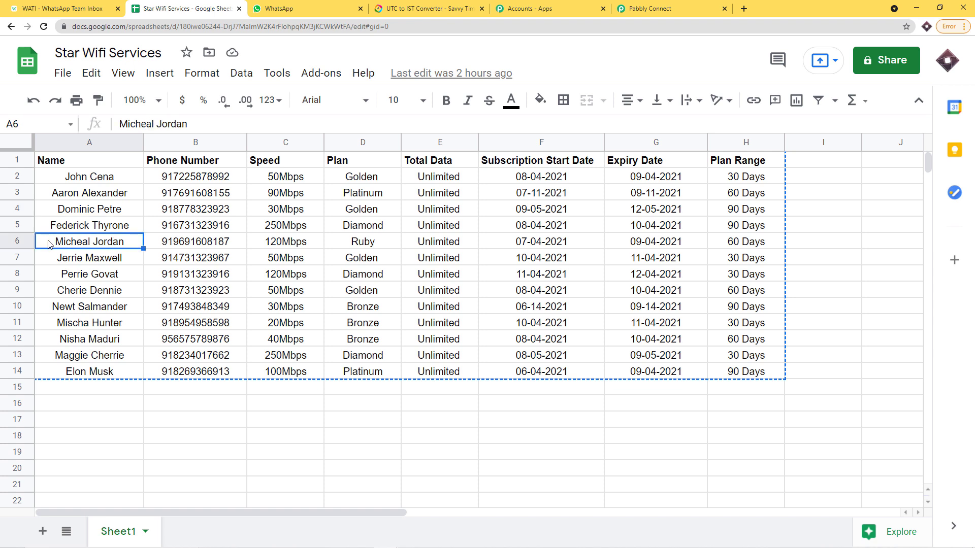
left_click(652, 245)
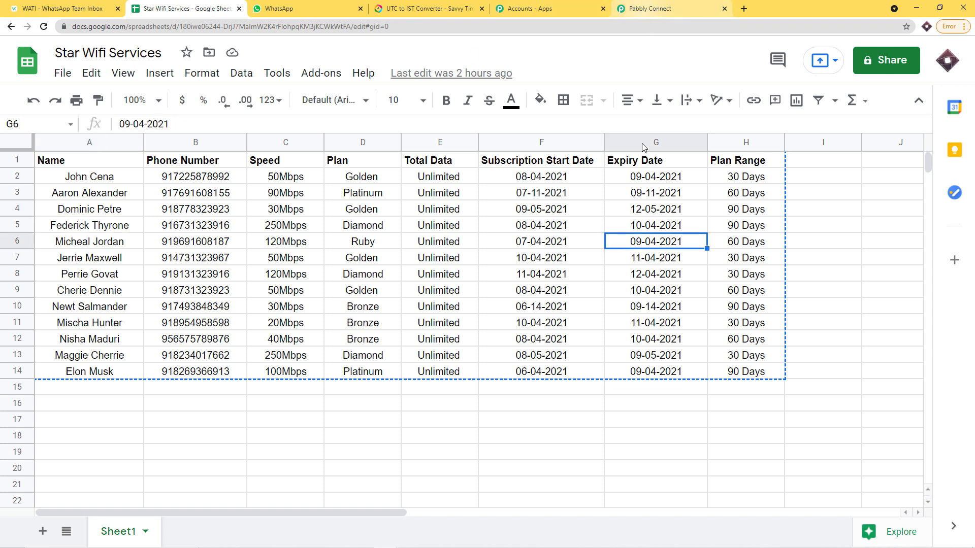
left_click(646, 178)
left_click(641, 247)
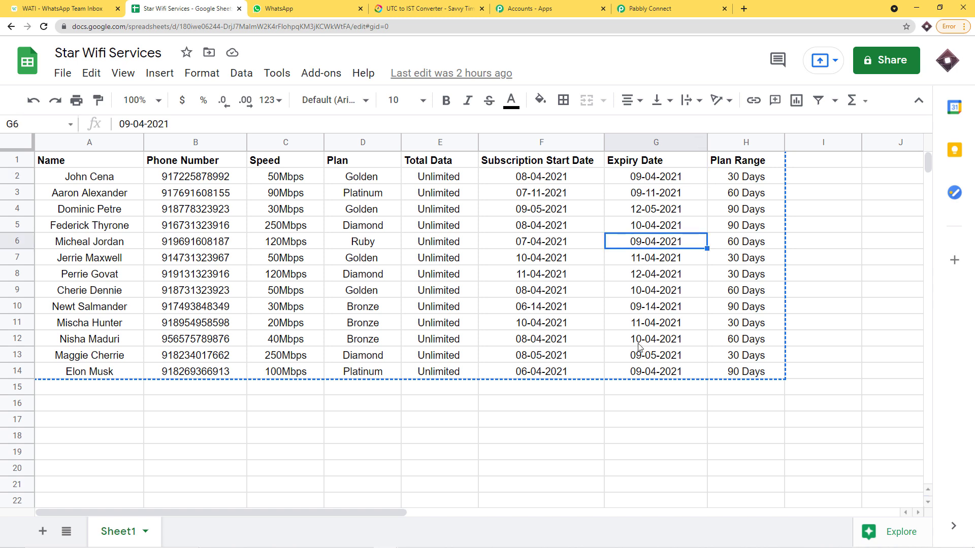
left_click(641, 373)
left_click(662, 181)
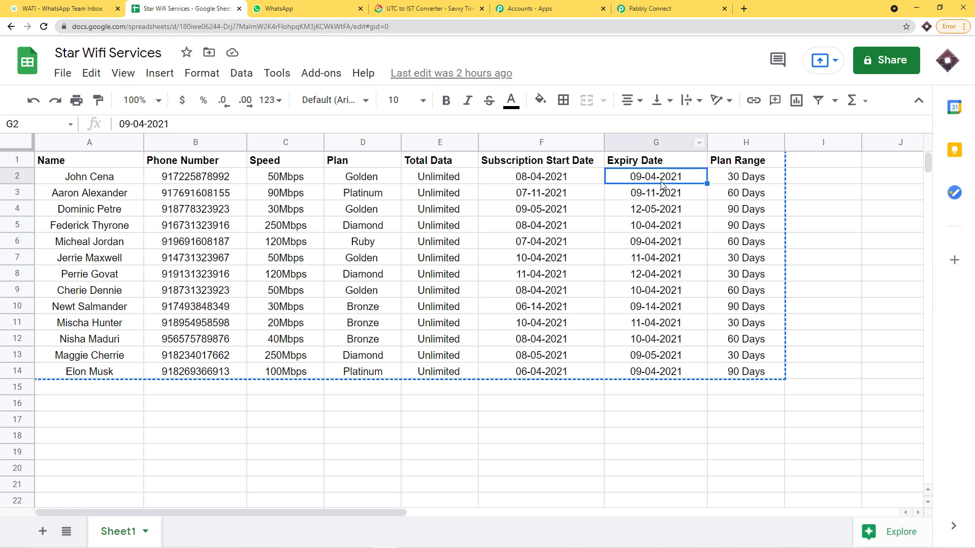
Compare the sheet's row 6 customer, including the expiry date, with the matching record in the Get Row(s) test response.
left_click(650, 376)
left_click(654, 246)
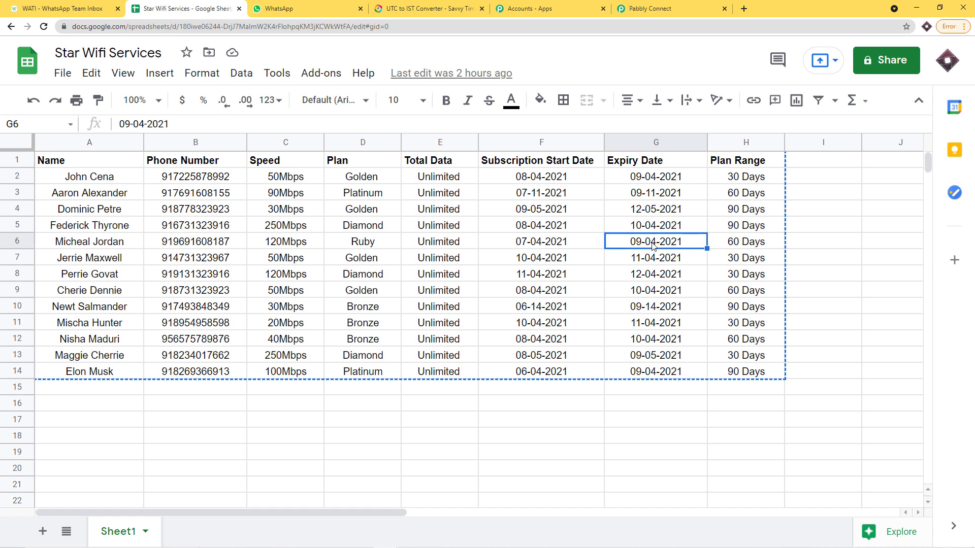
left_click(650, 9)
scroll(517, 373, "down", 4)
scroll(518, 373, "down", 10)
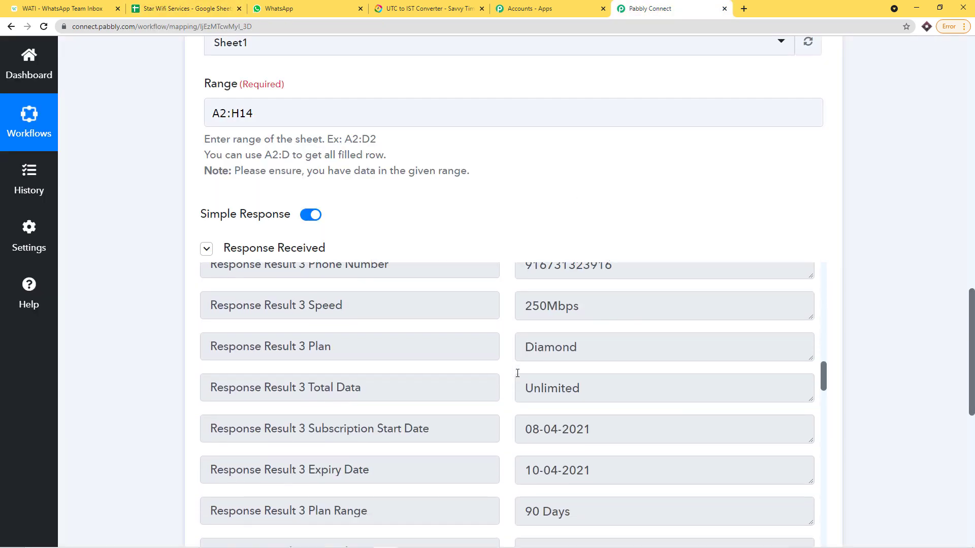
scroll(528, 370, "down", 9)
scroll(535, 367, "up", 15)
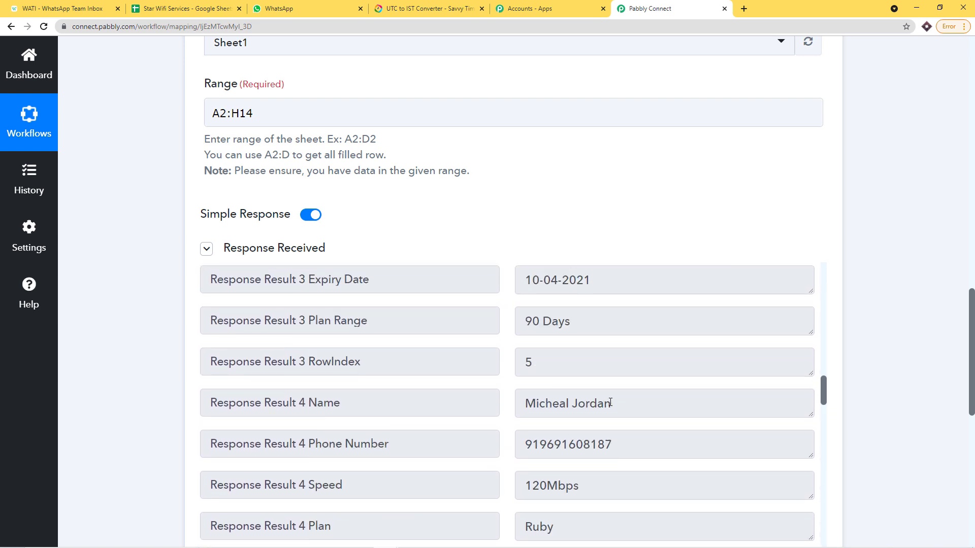
left_click_drag(611, 403, 444, 400)
scroll(633, 401, "down", 5)
scroll(572, 382, "down", 9)
Compare the last customer in row 14 of the sheet with Response Result 12, from phone number to expiry date.
left_click(205, 10)
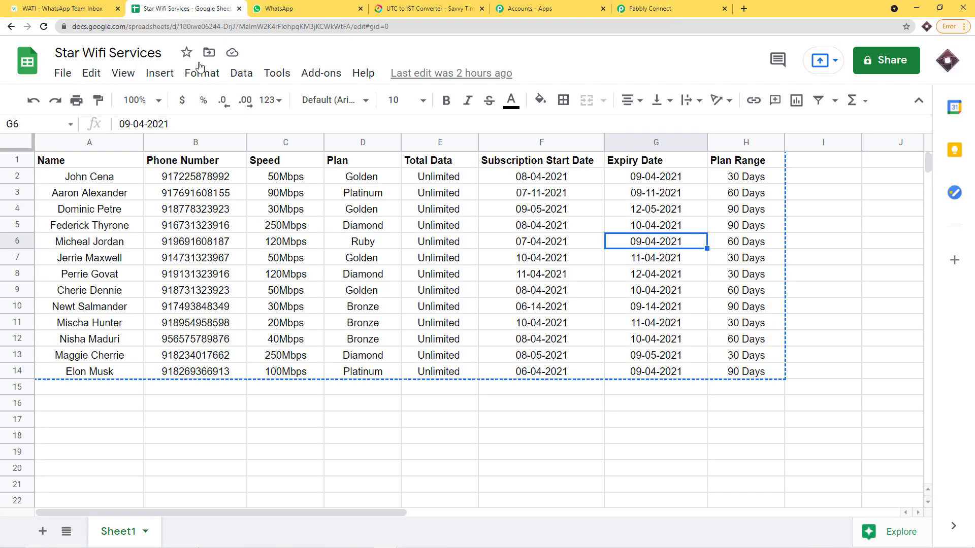
scroll(182, 165, "down", 1)
left_click(99, 338)
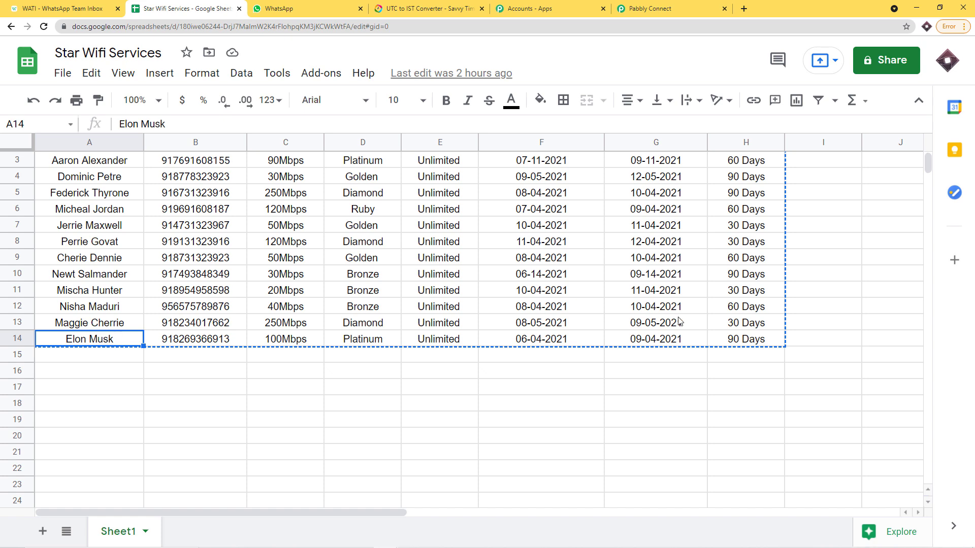
left_click(660, 8)
scroll(634, 427, "down", 14)
scroll(657, 429, "down", 20)
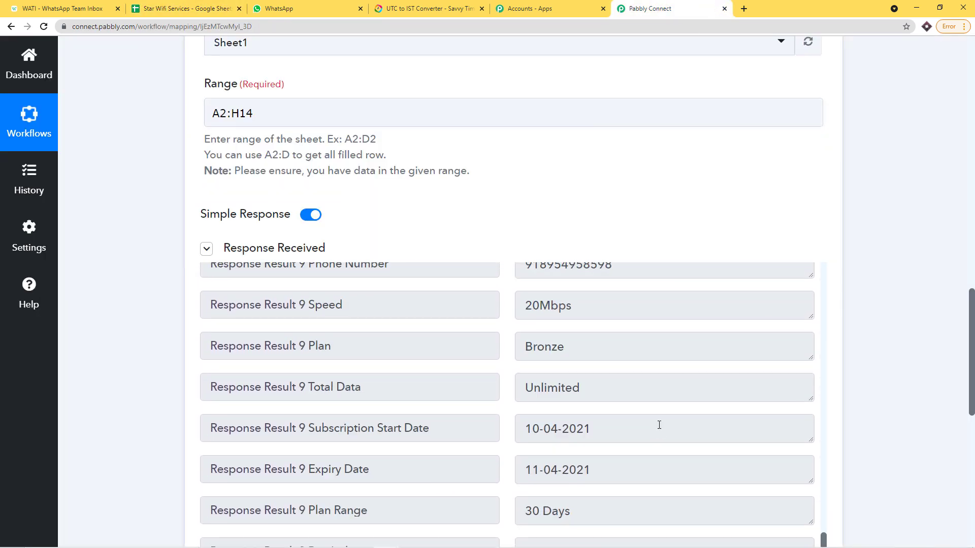
scroll(659, 425, "down", 10)
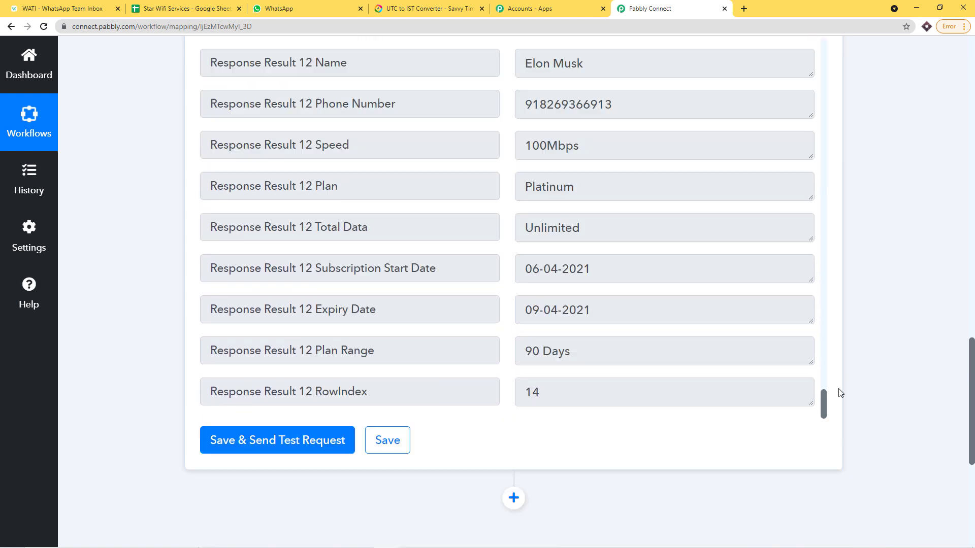
scroll(593, 226, "up", 1)
scroll(591, 222, "up", 1)
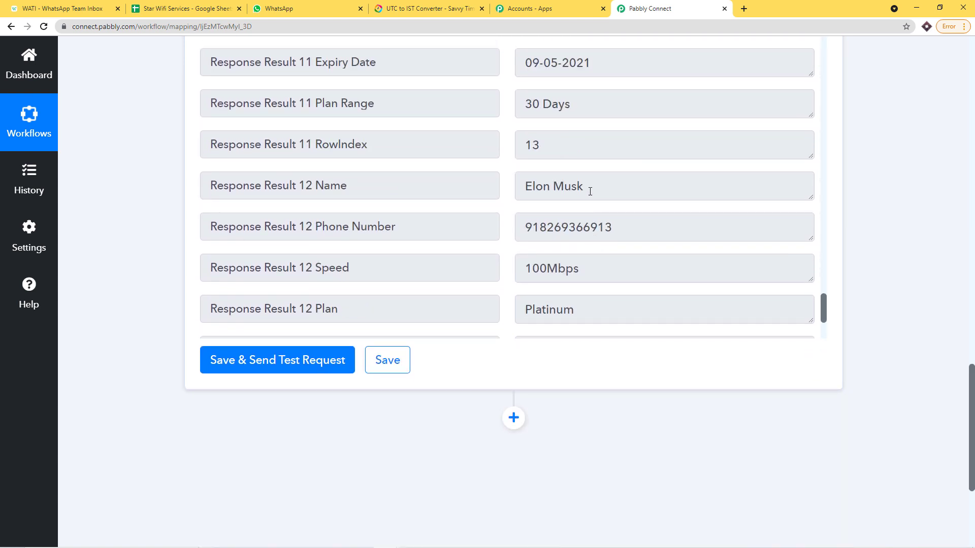
double_click(615, 223)
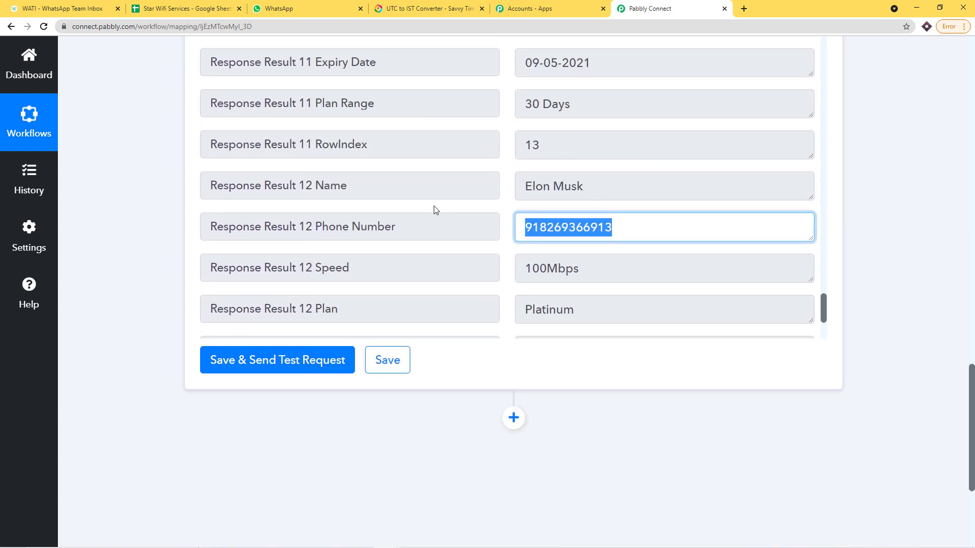
scroll(599, 253, "down", 4)
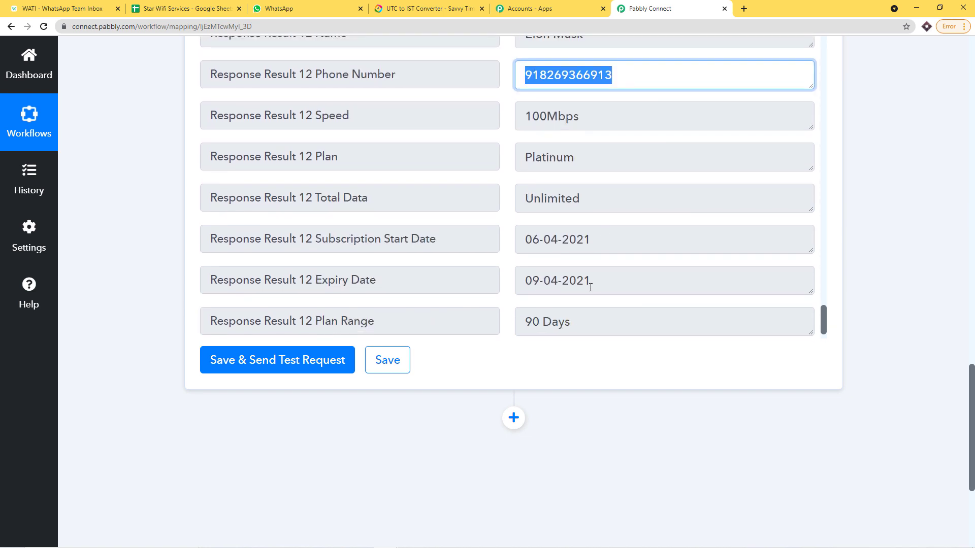
left_click(592, 282)
key("shift+Tab")
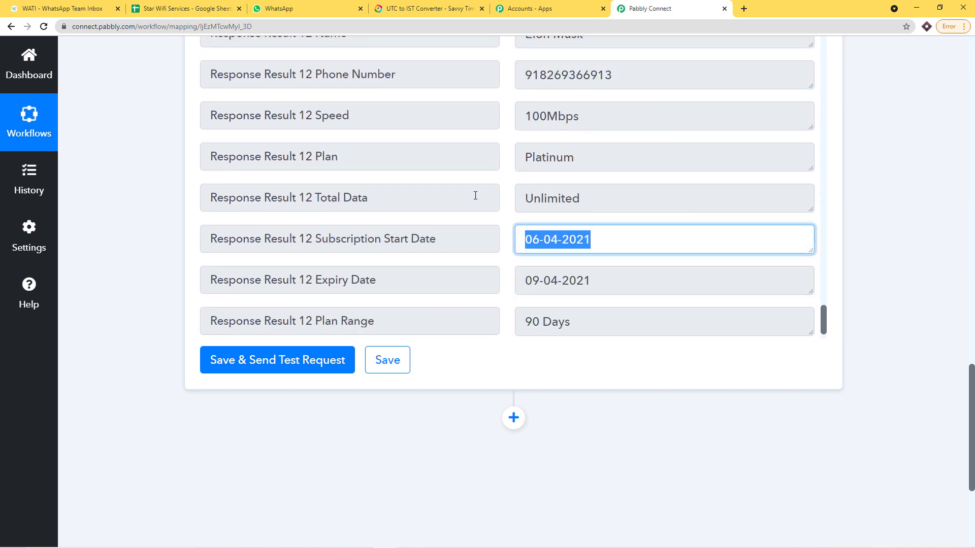
Go through the Expiry Date column of the customer sheet from row 2 to row 14 and back.
left_click(195, 8)
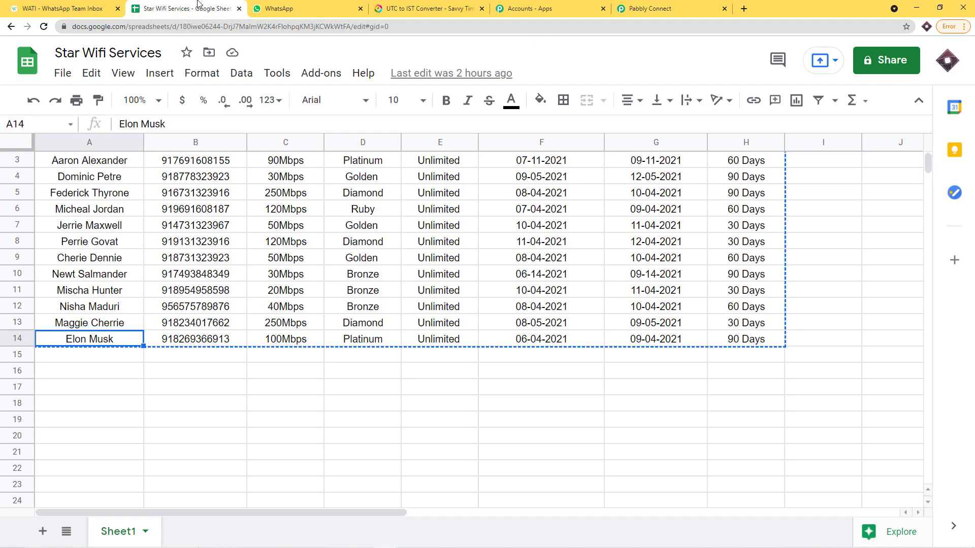
scroll(305, 412, "up", 2)
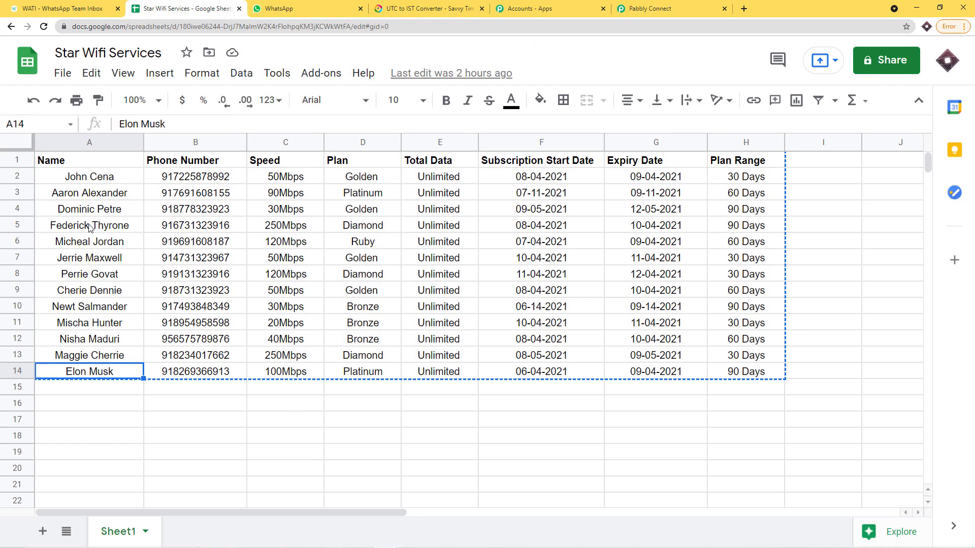
left_click(54, 182)
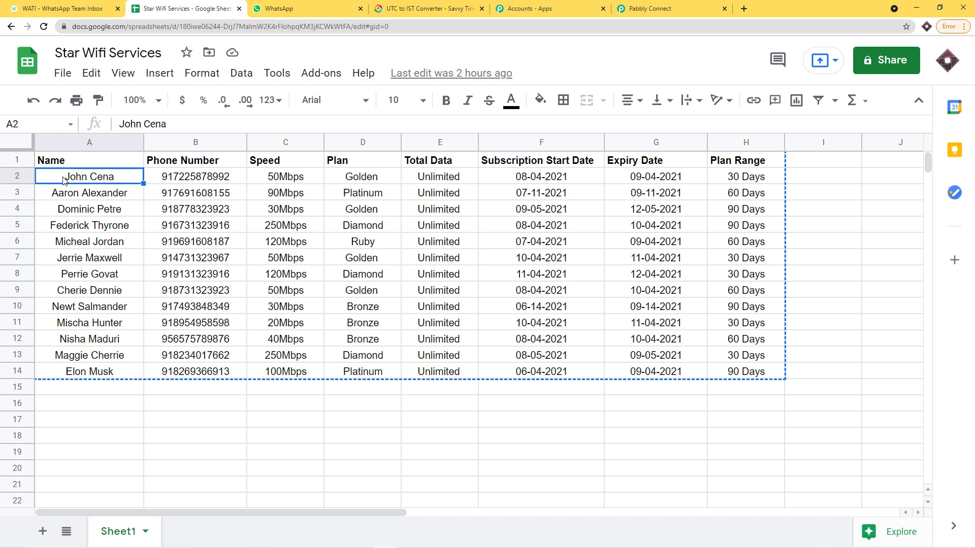
left_click(658, 196)
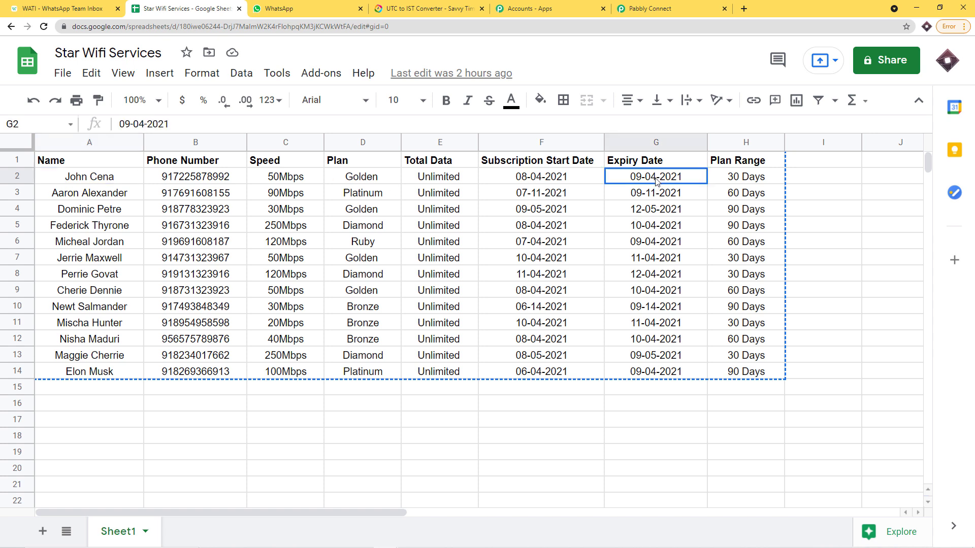
left_click(658, 214)
left_click(658, 231)
left_click(655, 244)
left_click(648, 274)
left_click(653, 306)
left_click(640, 338)
left_click(646, 357)
left_click(647, 372)
left_click(648, 339)
left_click(650, 306)
left_click(642, 274)
left_click(650, 178)
left_click(19, 176)
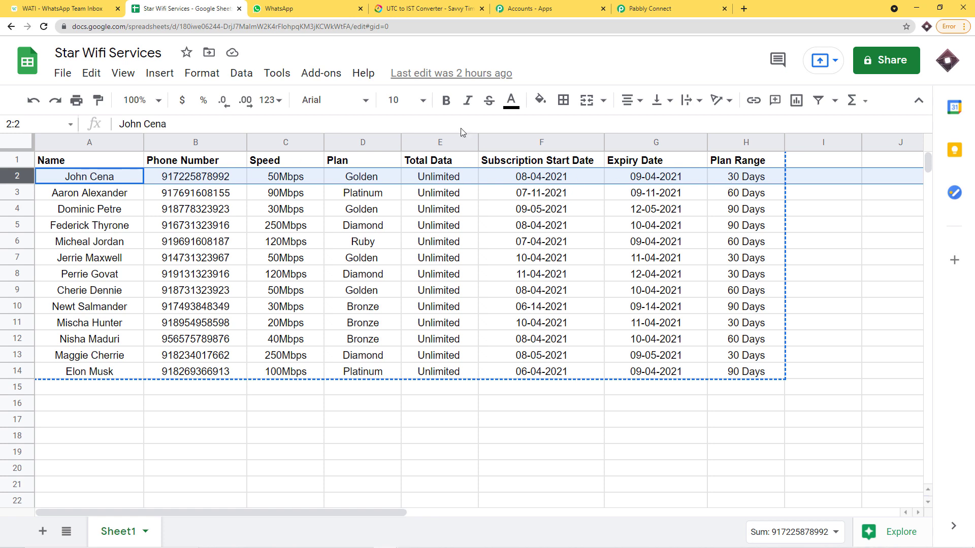
Turn off Simple Response in the workflow's Get Row(s) step, then save it and send the test request again.
left_click(656, 9)
scroll(703, 246, "up", 3)
scroll(703, 245, "up", 5)
scroll(823, 229, "up", 8)
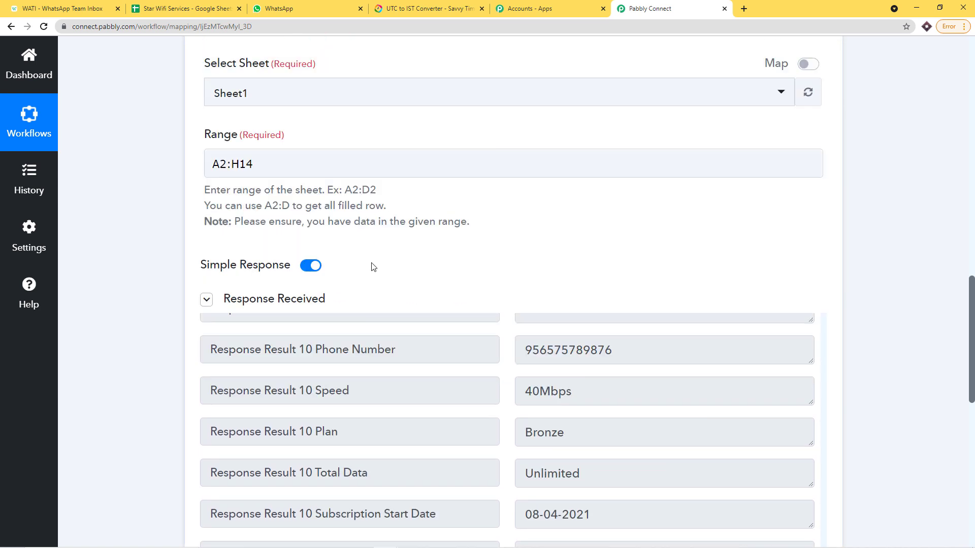
left_click(311, 265)
scroll(394, 242, "down", 7)
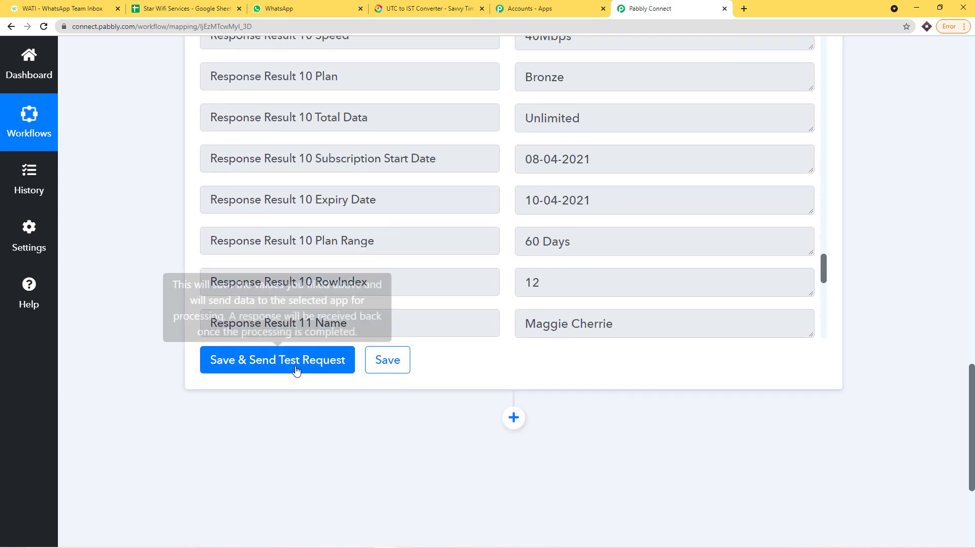
left_click(290, 358)
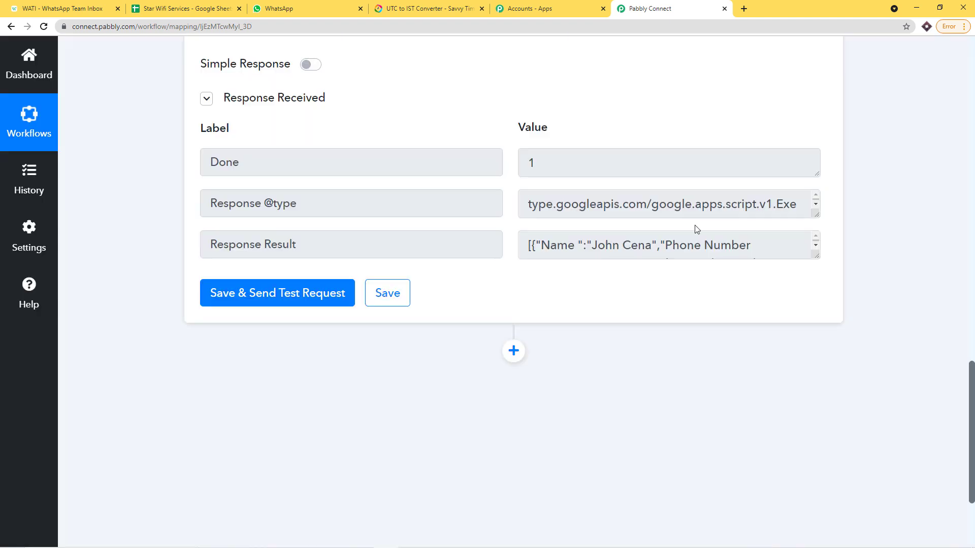
Enlarge the Response Result value and read through the array of customer records, focusing on the first customer's entry.
left_click_drag(816, 256, 817, 517)
left_click_drag(526, 246, 661, 506)
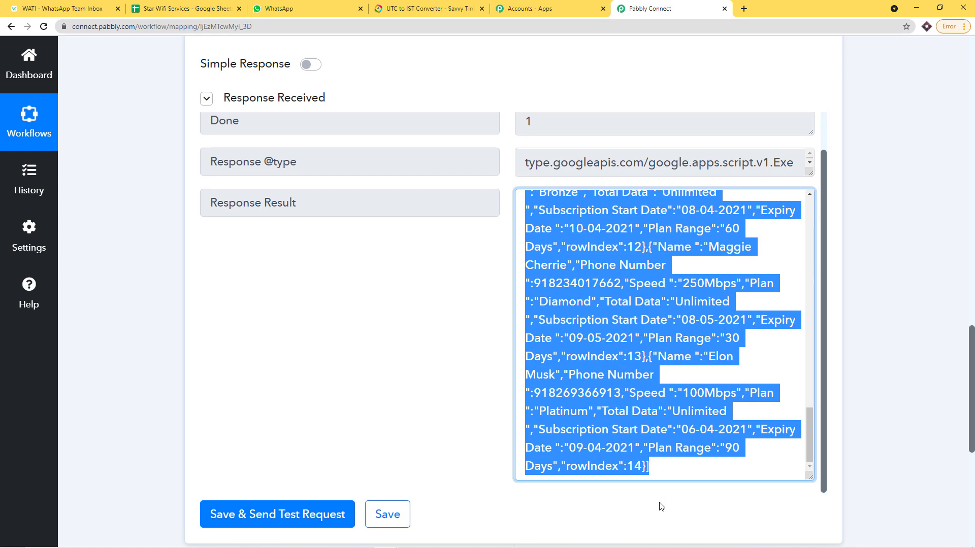
scroll(662, 312, "up", 15)
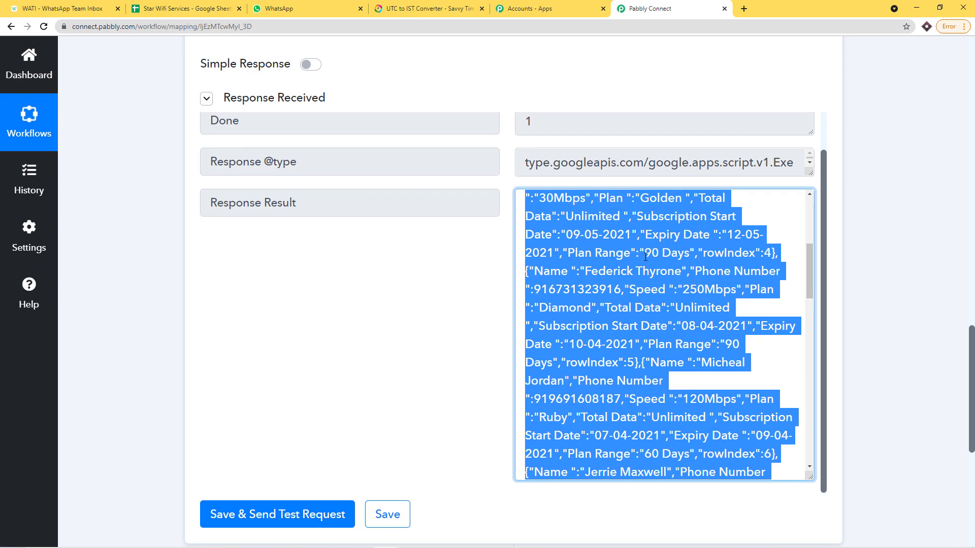
scroll(638, 235, "up", 1)
scroll(680, 338, "down", 15)
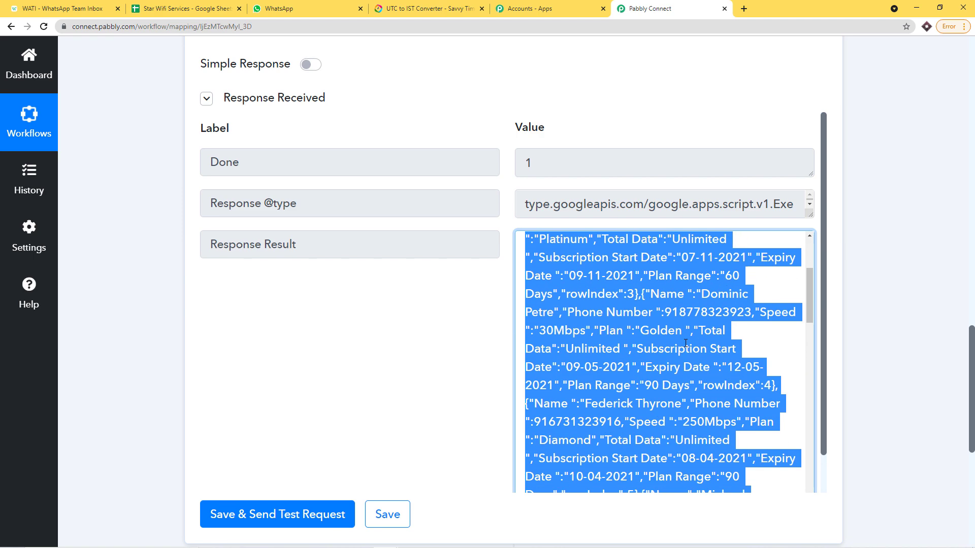
scroll(643, 344, "down", 10)
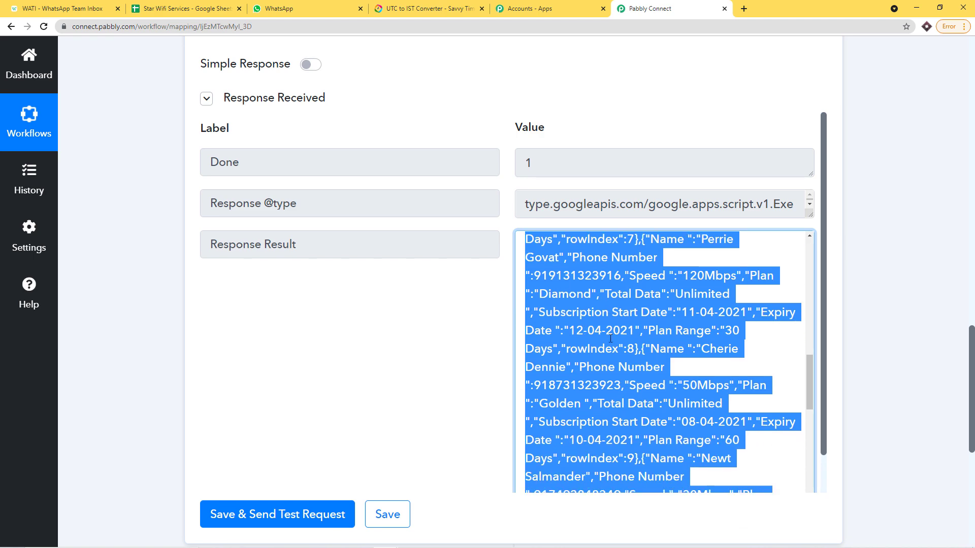
scroll(629, 342, "up", 20)
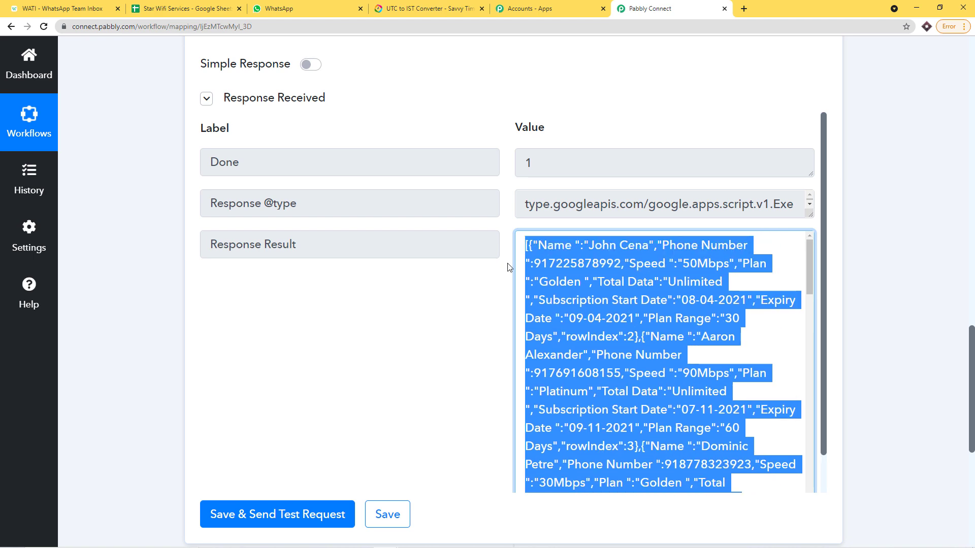
left_click(614, 241)
left_click_drag(527, 246, 741, 316)
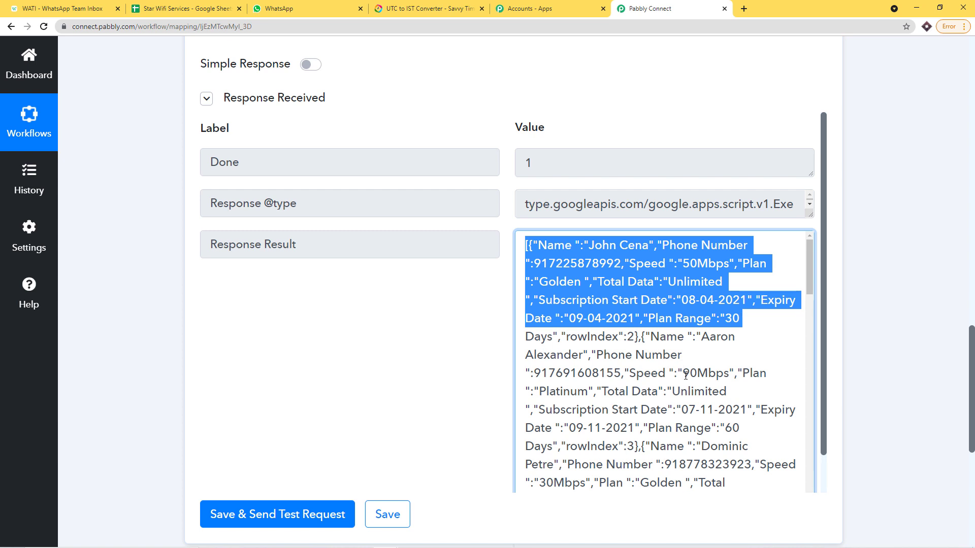
scroll(685, 375, "down", 1)
scroll(655, 315, "up", 1)
Add an action step after Get Row(s) and choose Iterator by Pabbly as its app.
left_click_drag(972, 351, 972, 433)
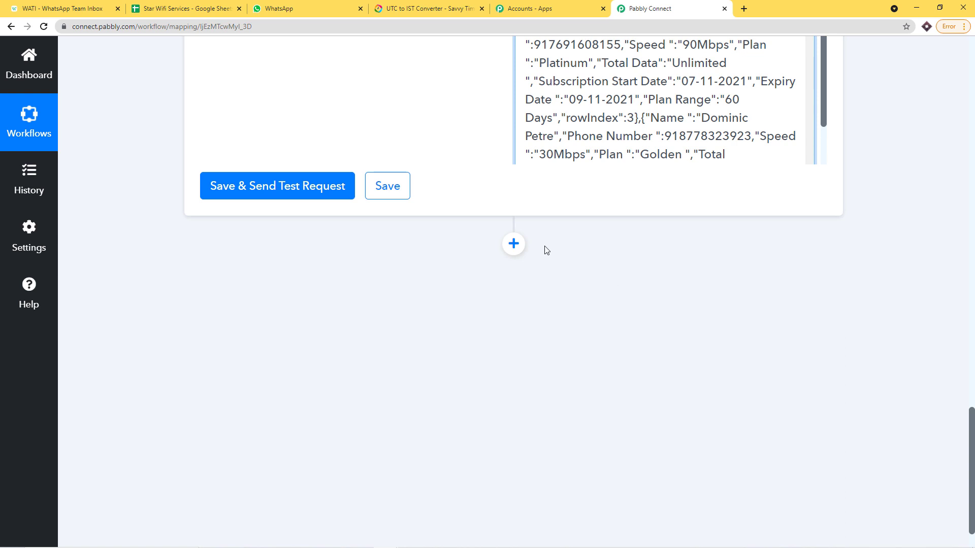
left_click(515, 245)
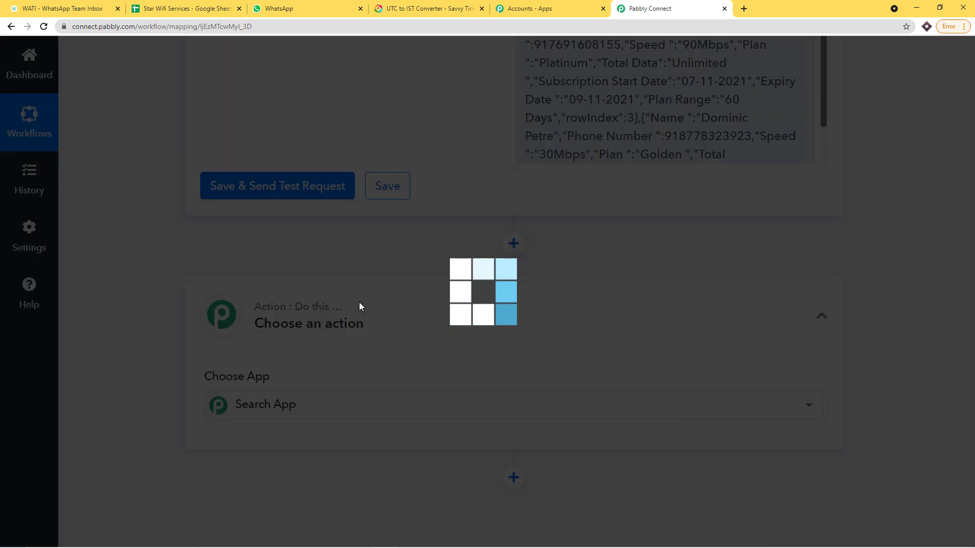
type("ite")
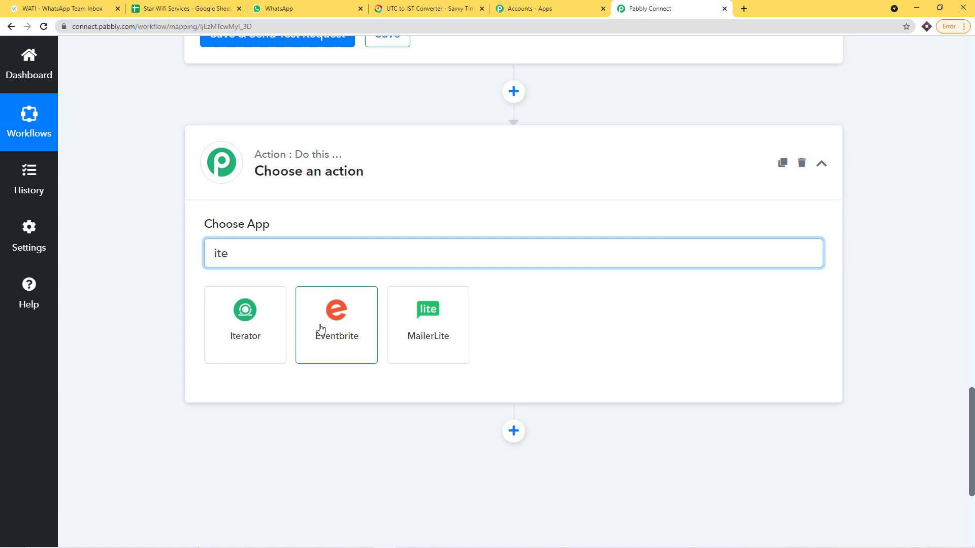
left_click(261, 322)
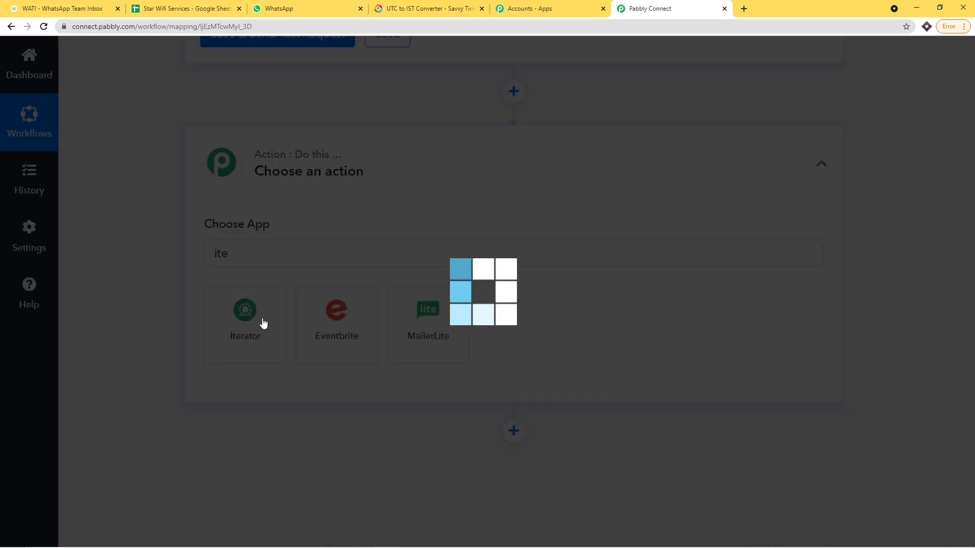
Save the Iterator step with the array 2. Response Result [] and send its test request, then view the received response.
scroll(474, 238, "down", 1)
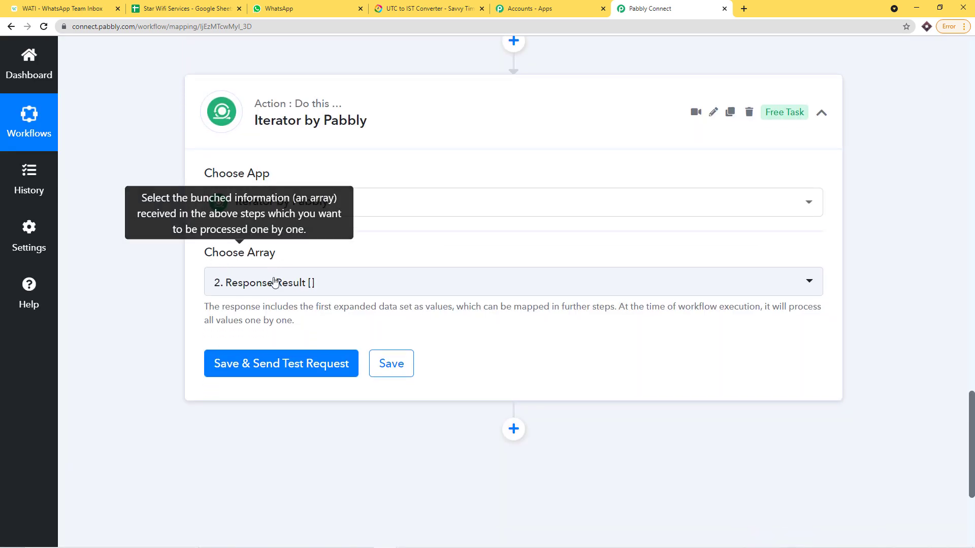
scroll(320, 279, "down", 1)
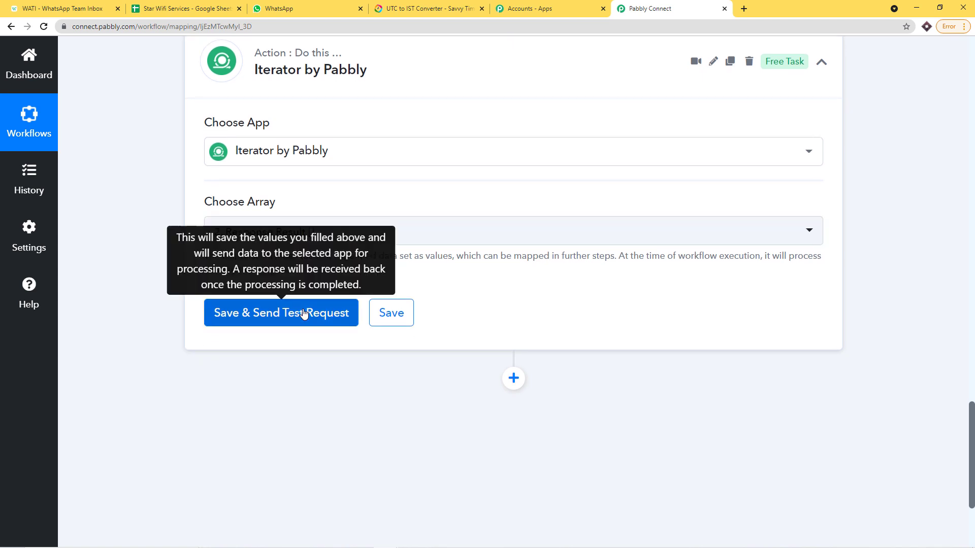
left_click(185, 8)
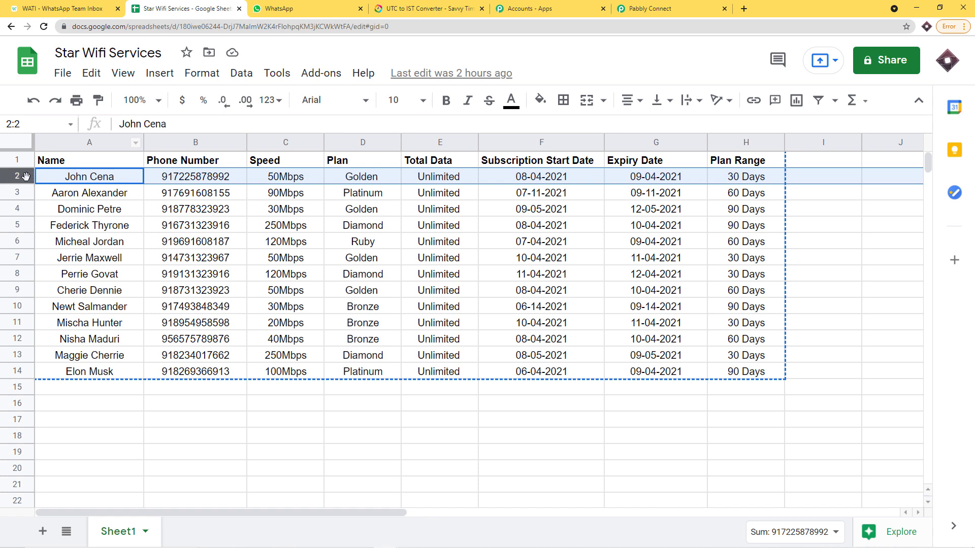
left_click(655, 8)
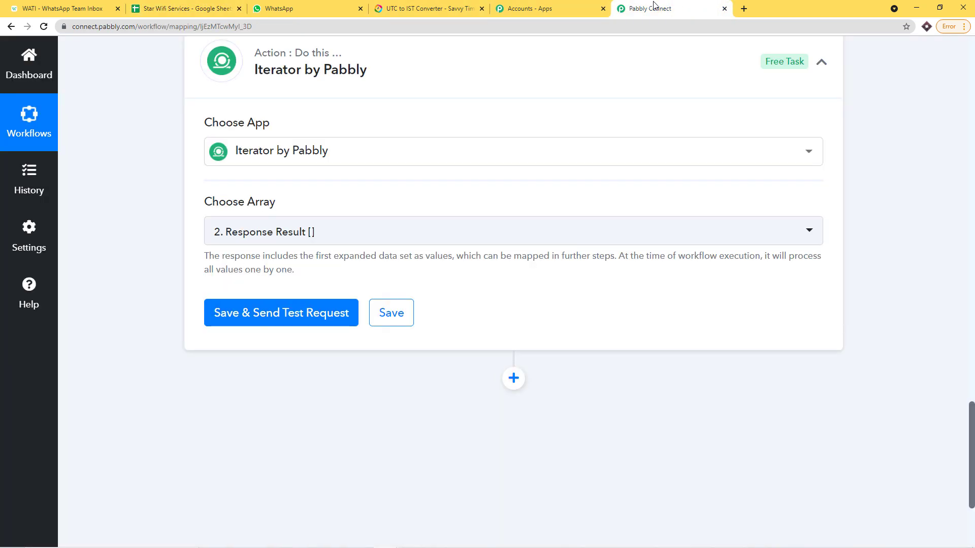
left_click(279, 313)
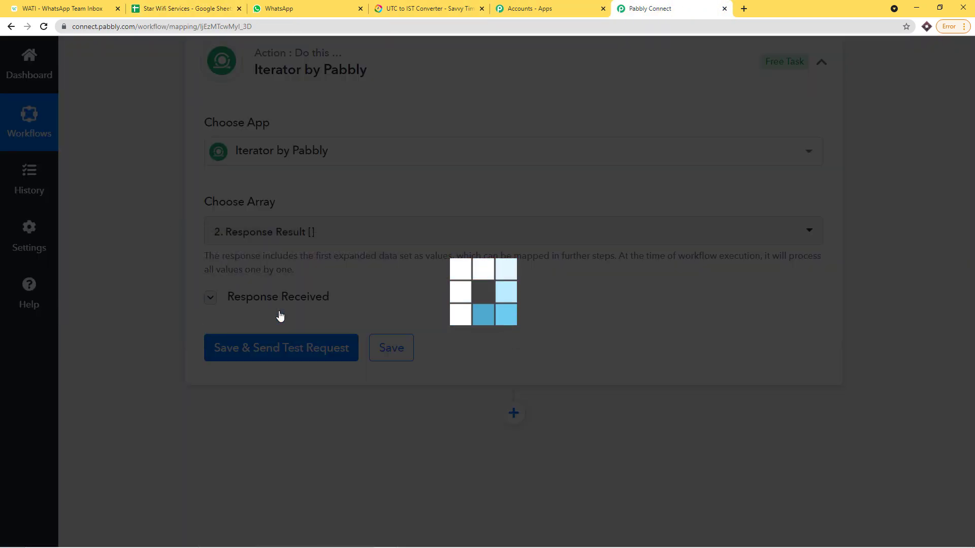
scroll(589, 360, "down", 1)
scroll(963, 355, "down", 3)
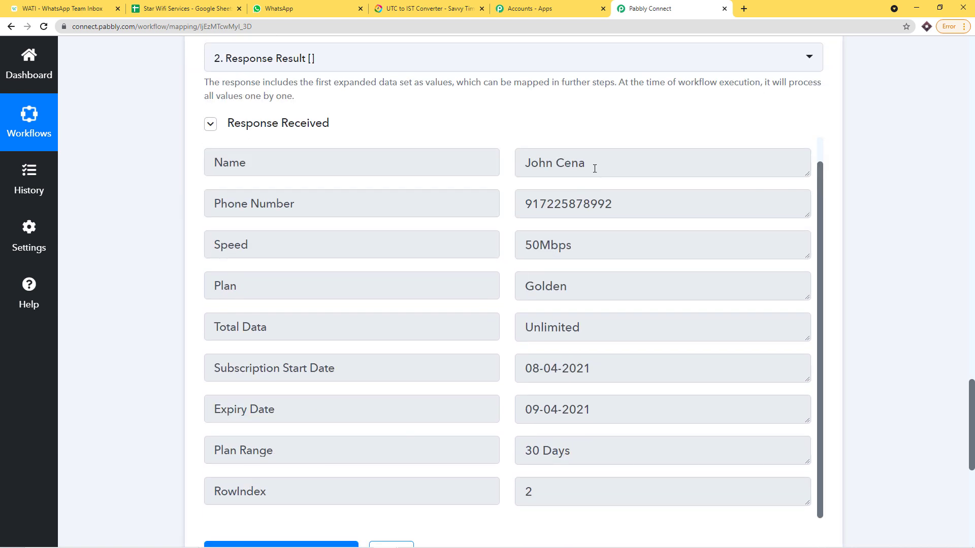
Review the first customer's fields in the Iterator response, including the Expiry Date, and compare them with row 2 of the Star Wifi Services sheet.
left_click(594, 169)
left_click(624, 203)
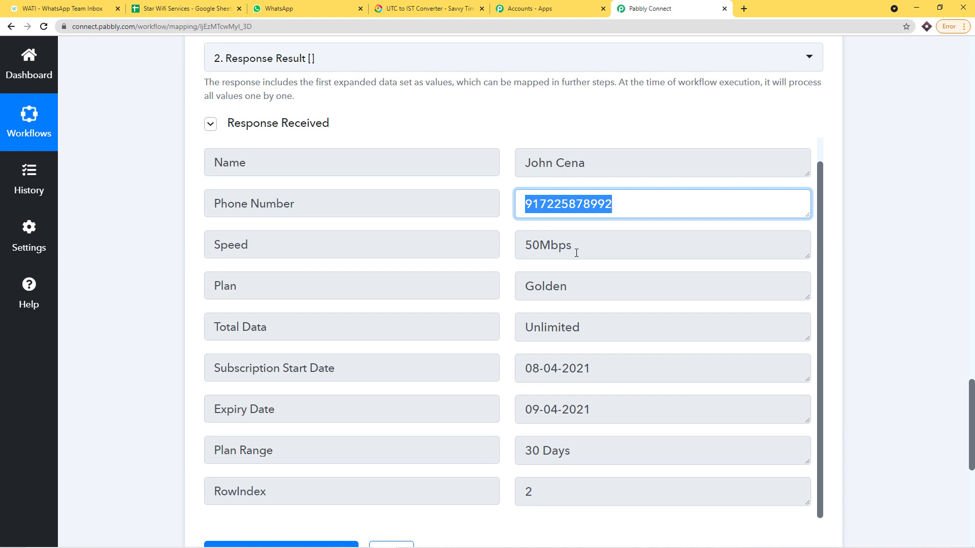
left_click_drag(576, 251, 487, 280)
left_click_drag(570, 291, 552, 292)
left_click(560, 331)
scroll(559, 333, "down", 1)
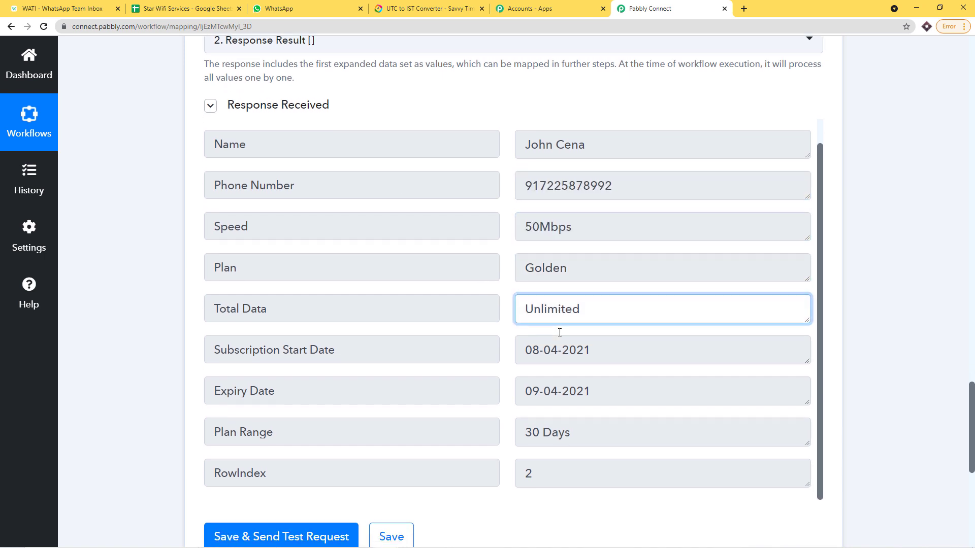
scroll(560, 333, "down", 1)
scroll(549, 368, "down", 1)
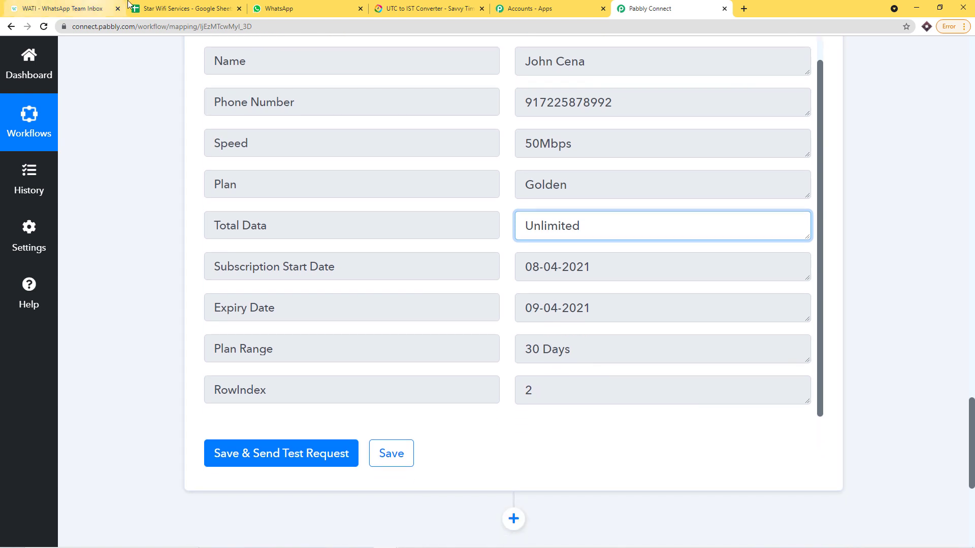
left_click(185, 9)
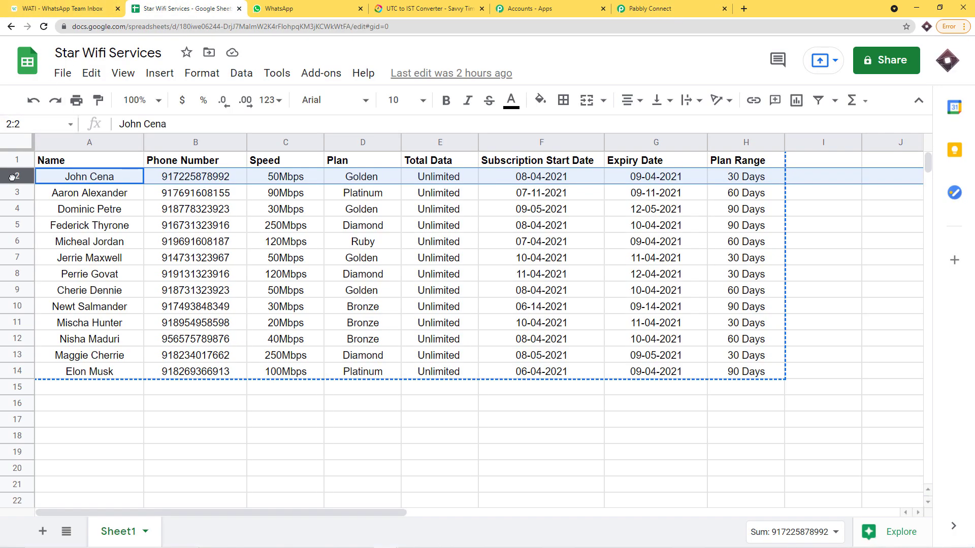
left_click(657, 9)
scroll(665, 212, "down", 1)
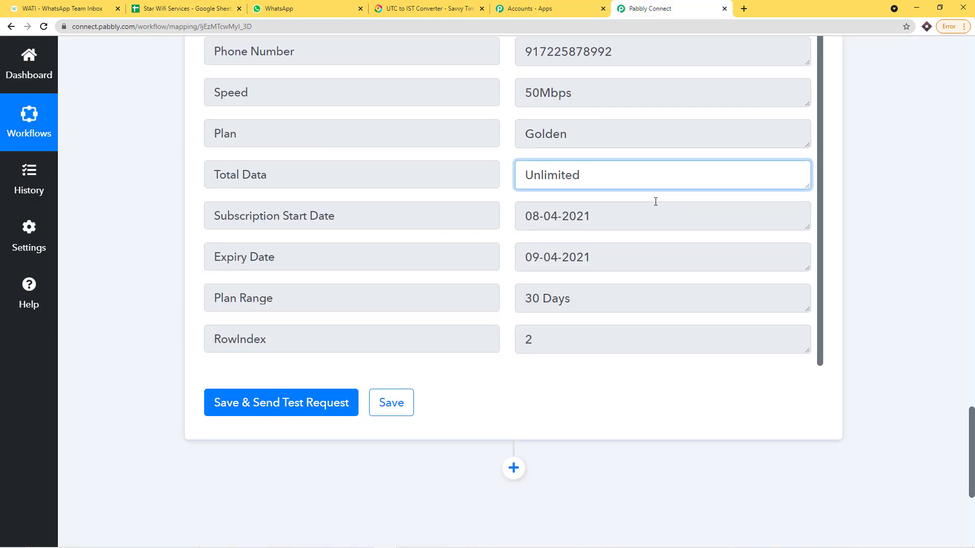
scroll(655, 203, "down", 1)
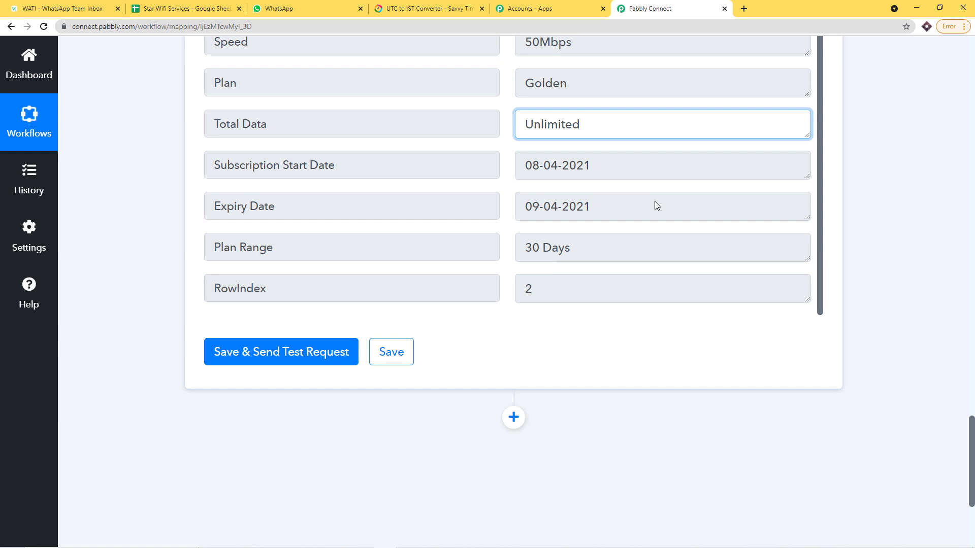
triple_click(655, 203)
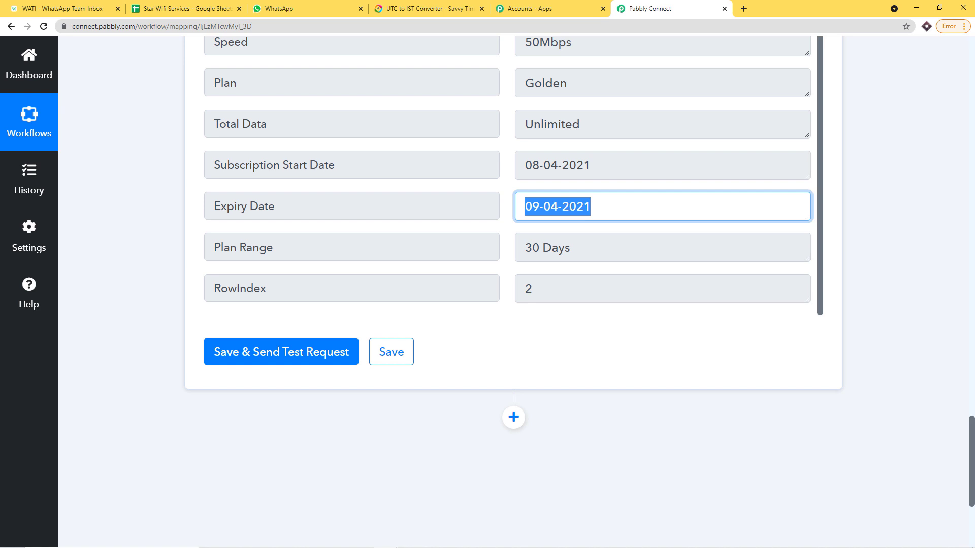
Add an action step after the Iterator and choose Date/Time Formatter by Pabbly as its app.
scroll(570, 206, "down", 4)
left_click(513, 216)
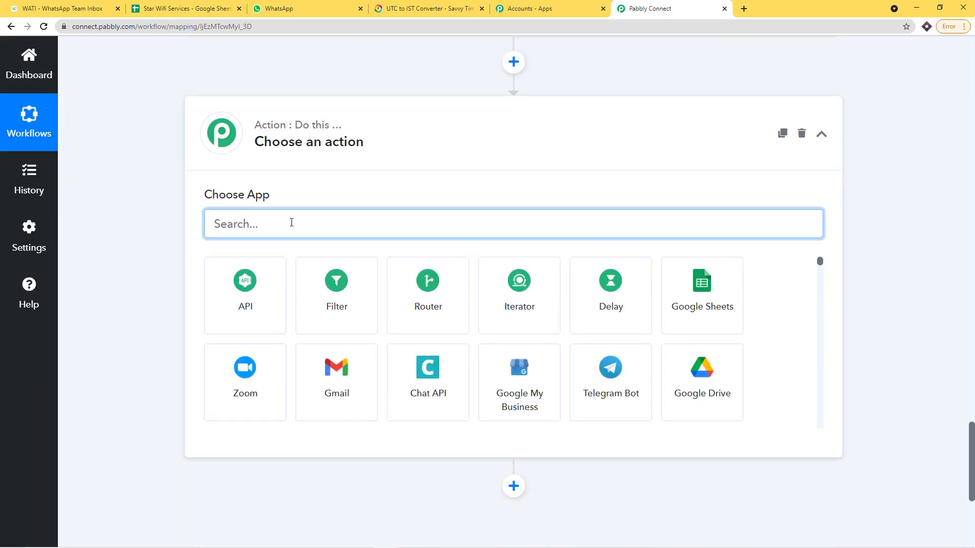
type("date")
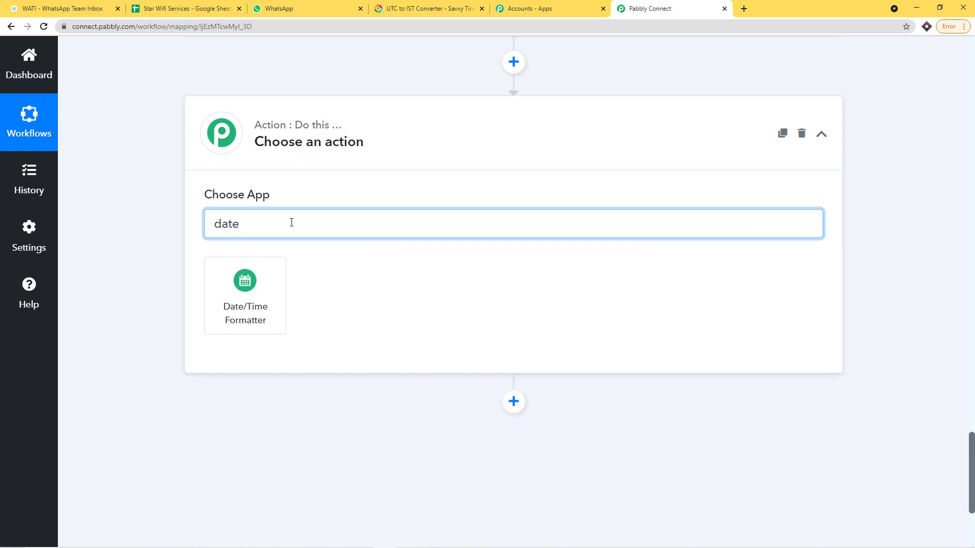
left_click(257, 283)
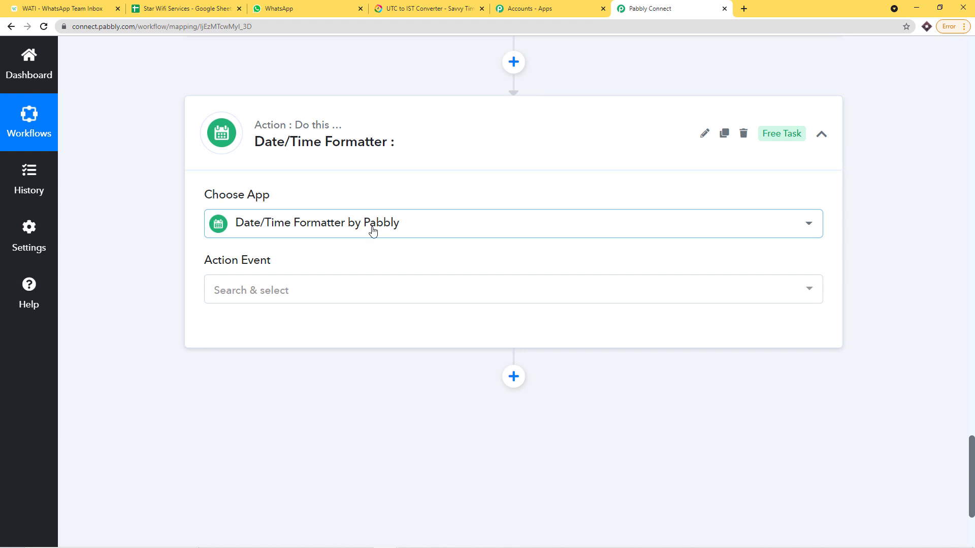
Set the Date/Time Formatter's action event to Modify Current Date and connect it.
left_click(289, 290)
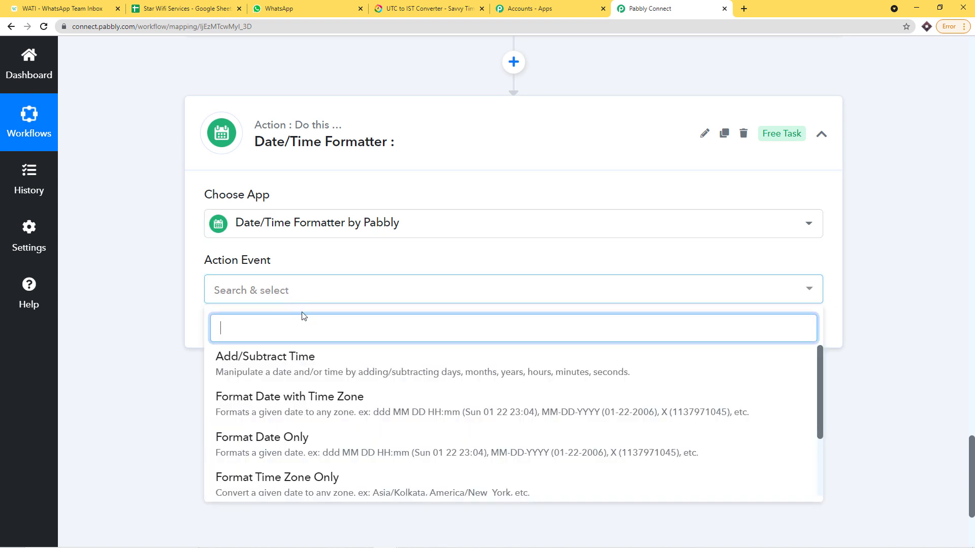
scroll(320, 335, "down", 1)
scroll(328, 342, "down", 1)
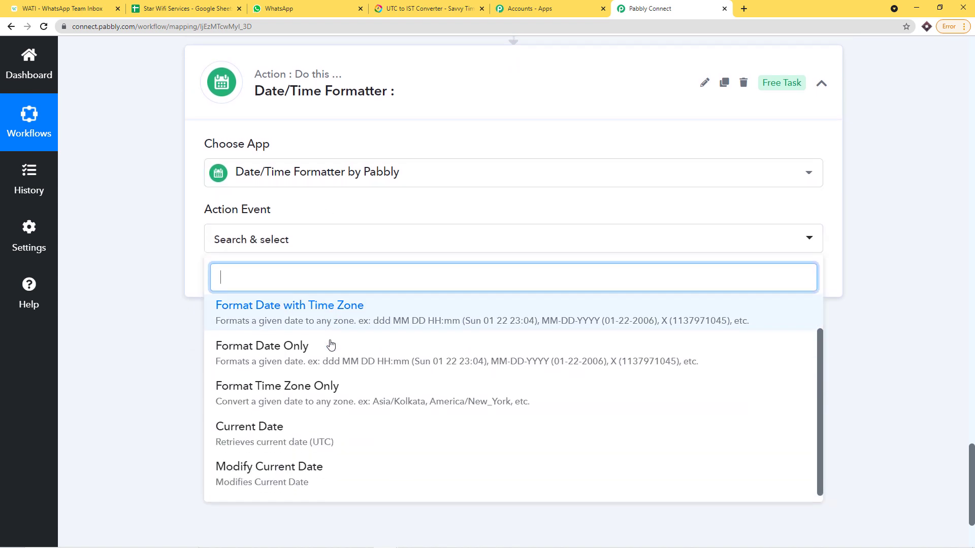
left_click(303, 470)
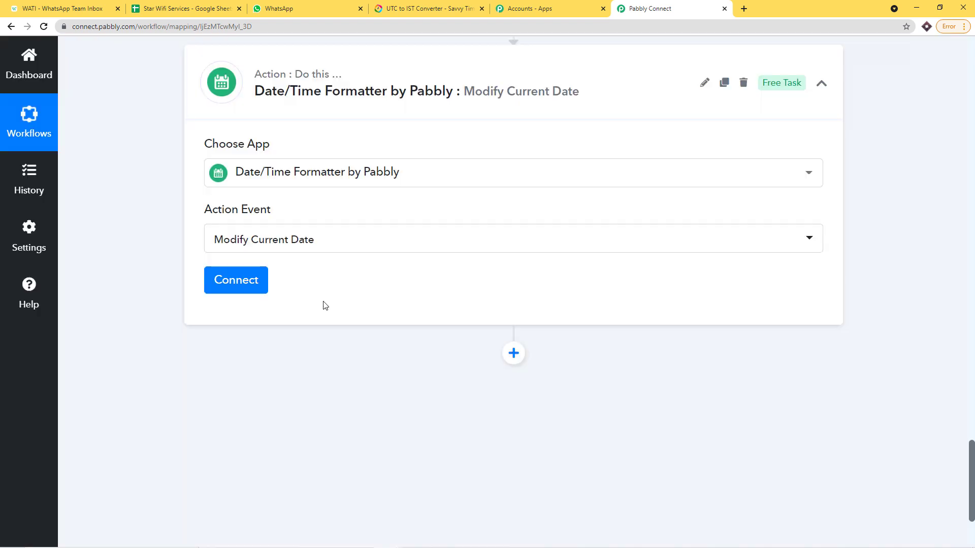
left_click(251, 283)
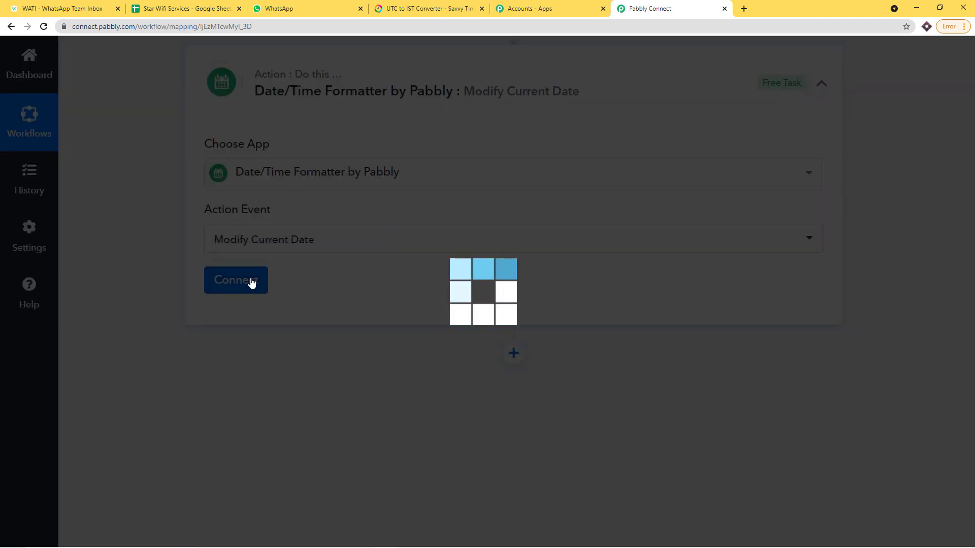
Check the Iterator's Expiry Date format and set the Date/Time Formatter's Basic Format to MM-DD-YYYY.
scroll(541, 245, "down", 3)
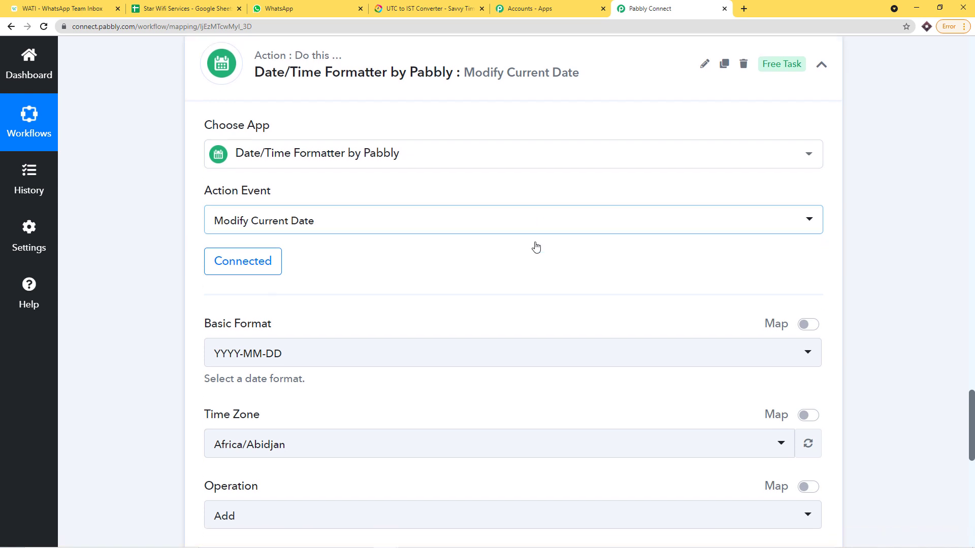
scroll(661, 174, "up", 10)
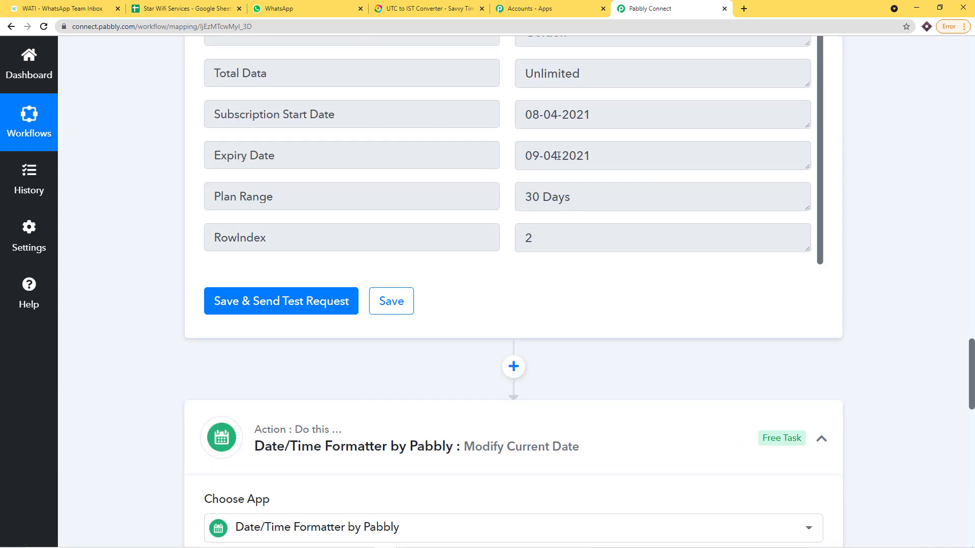
scroll(489, 224, "down", 9)
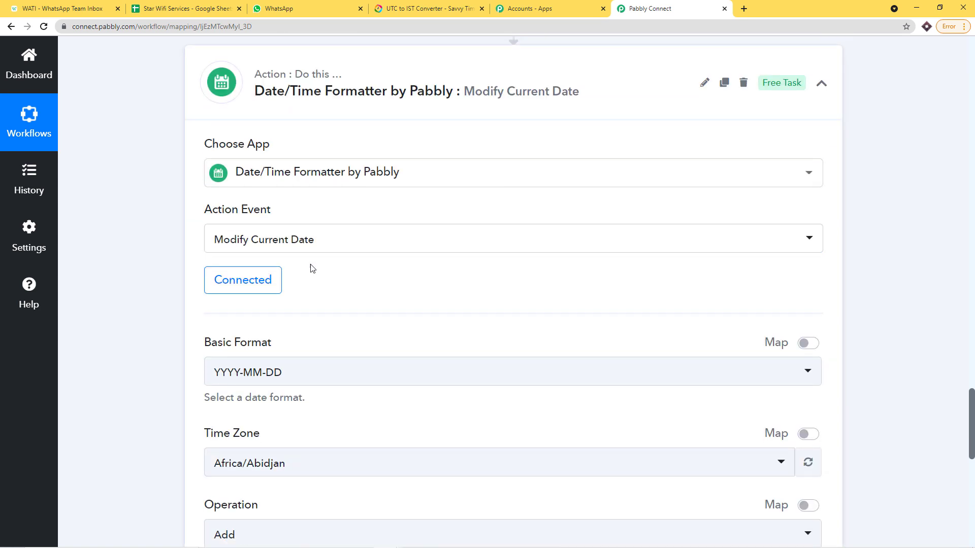
left_click(333, 225)
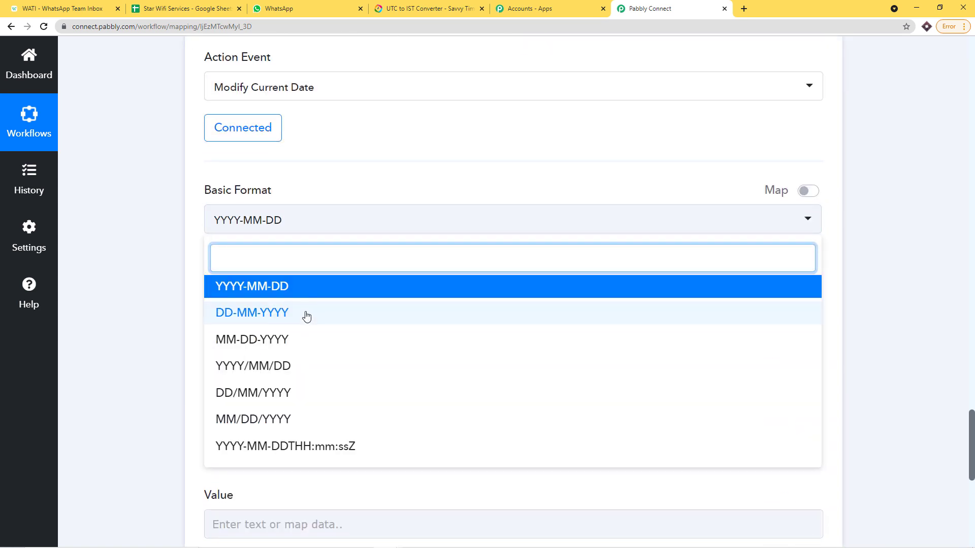
left_click(289, 340)
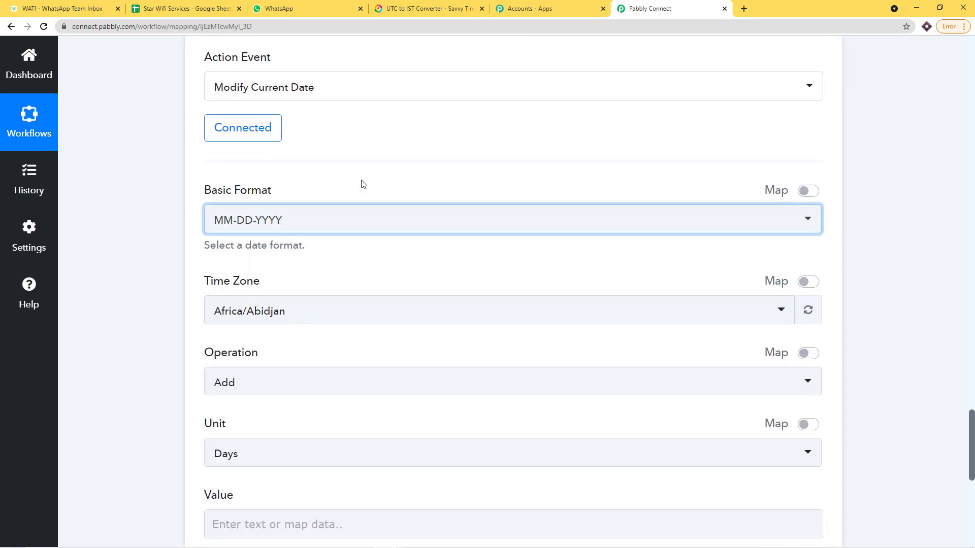
Set the Date/Time Formatter's time zone to Asia/Kolkata.
scroll(305, 211, "down", 2)
left_click(306, 210)
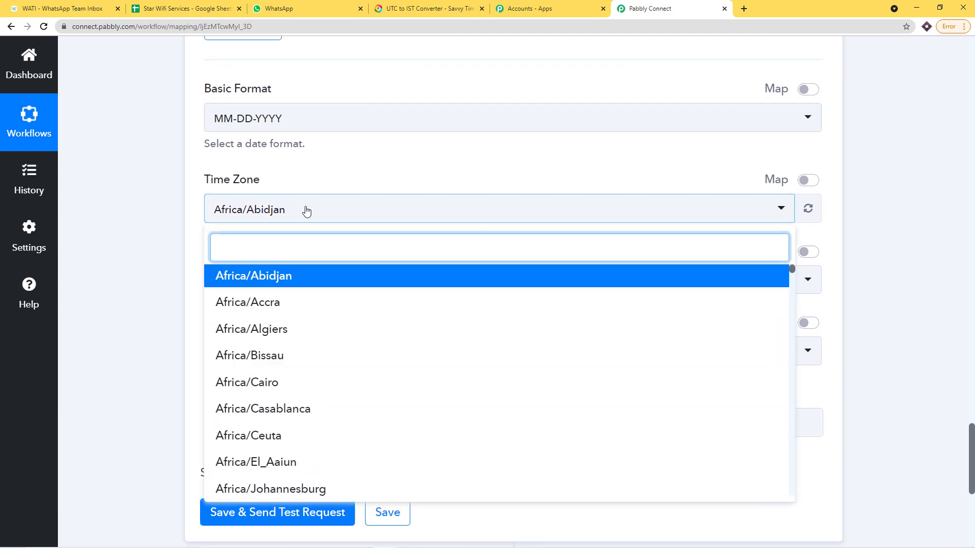
type("asia")
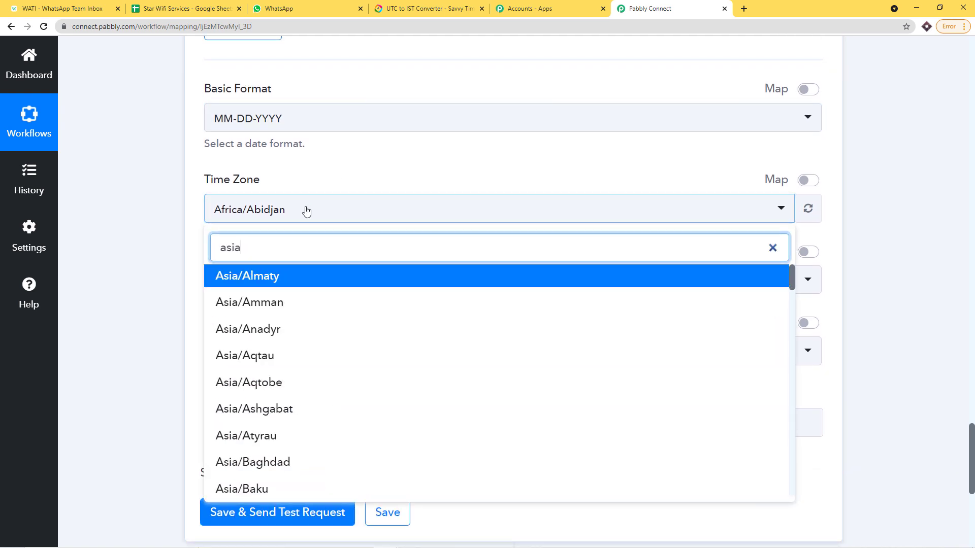
type("/kol")
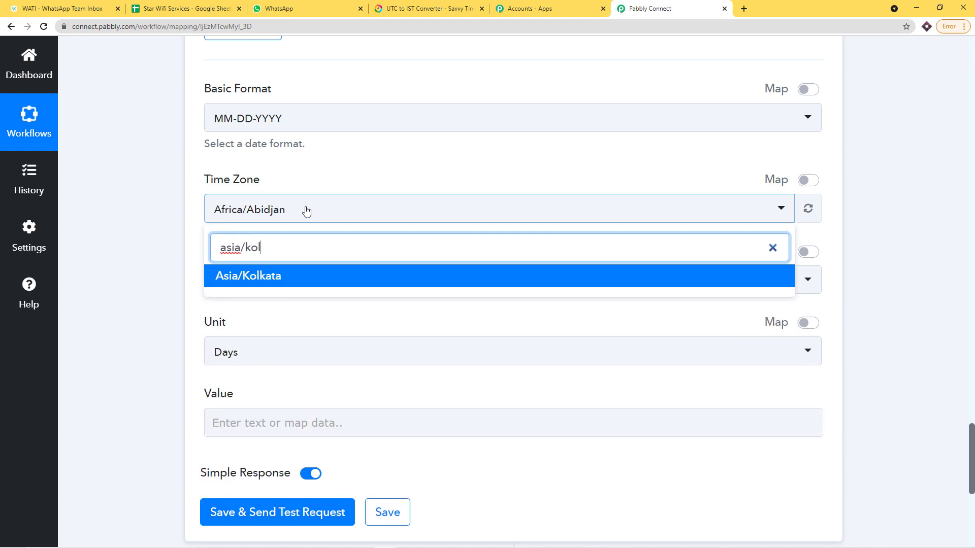
left_click(272, 276)
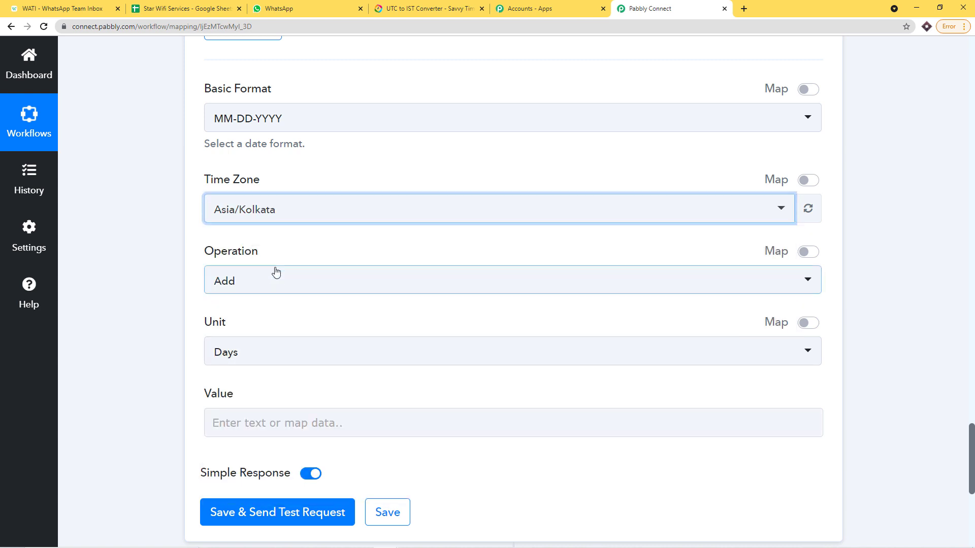
left_click(302, 210)
scroll(306, 306, "down", 7)
scroll(307, 306, "up", 5)
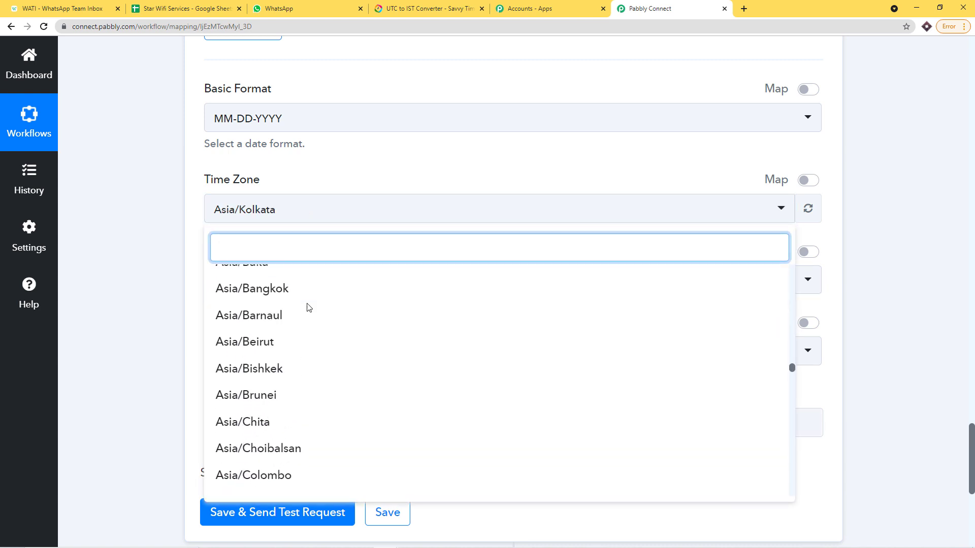
left_click(314, 190)
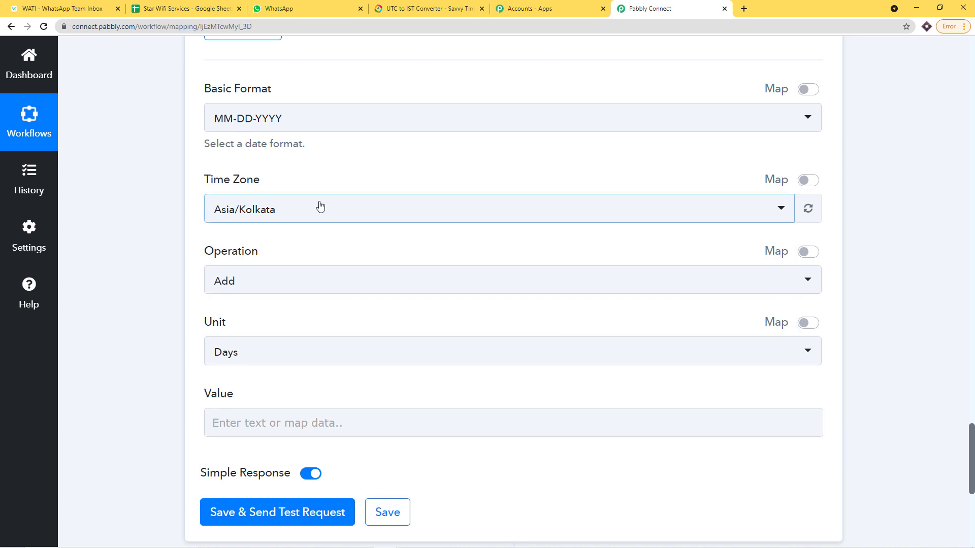
Configure the date modification to add 1 day, with operation Add, unit Days and value 1.
scroll(319, 208, "down", 1)
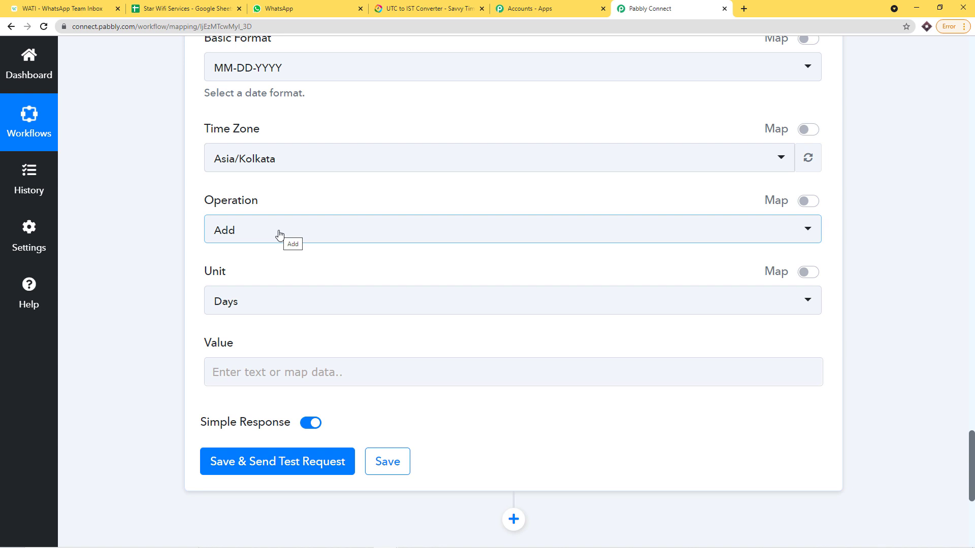
left_click(258, 239)
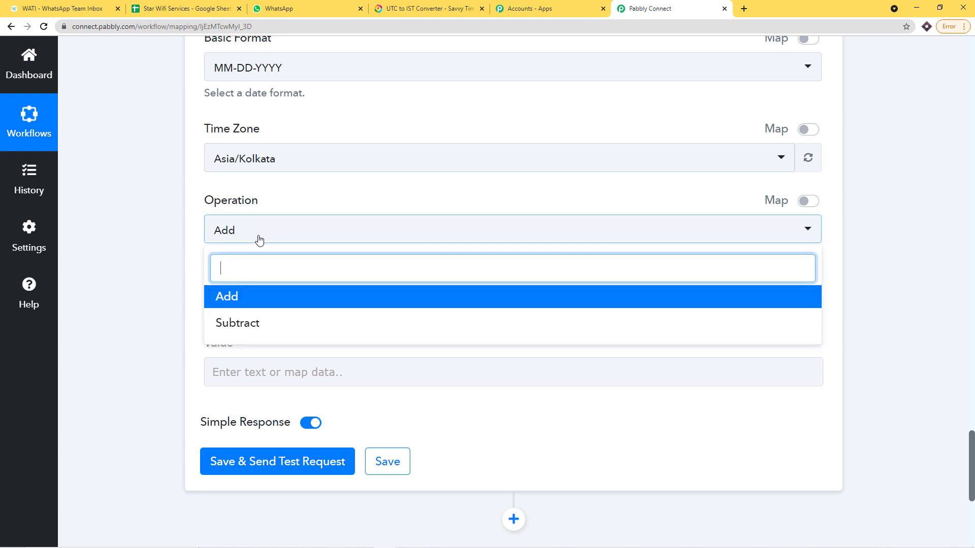
left_click(258, 303)
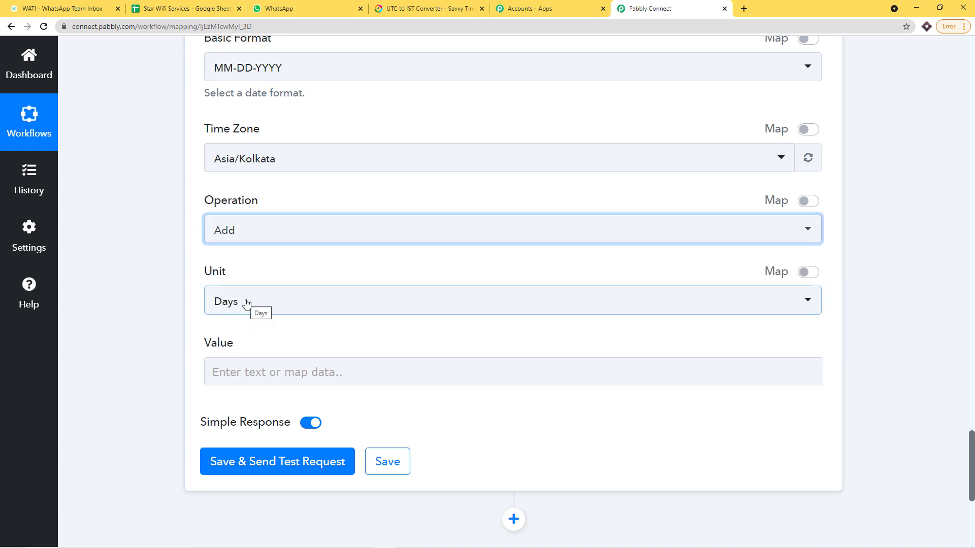
scroll(246, 303, "down", 2)
left_click(254, 272)
type("1")
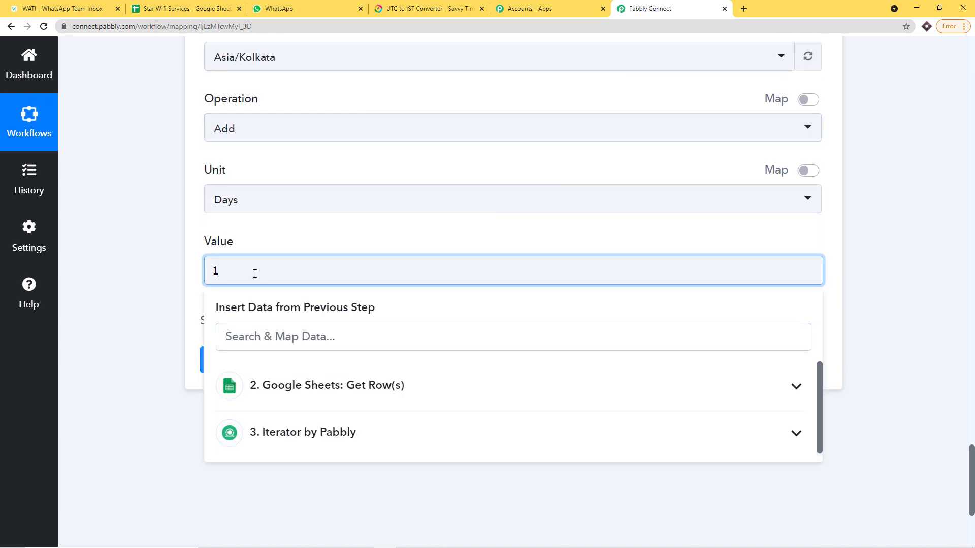
left_click(276, 240)
scroll(766, 235, "up", 4)
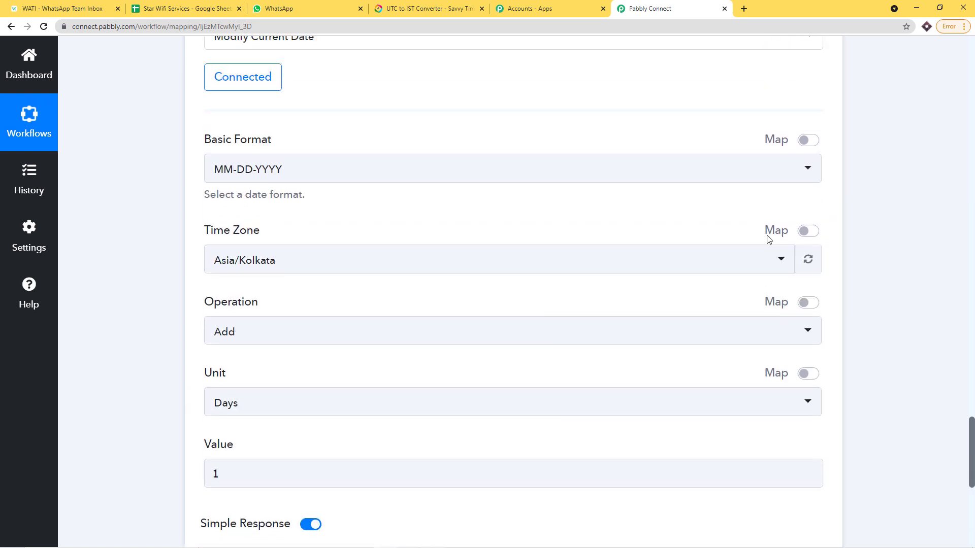
Save the Date/Time Formatter step and send its test request, then compare the received date with the Iterator's Expiry Date.
scroll(629, 256, "down", 5)
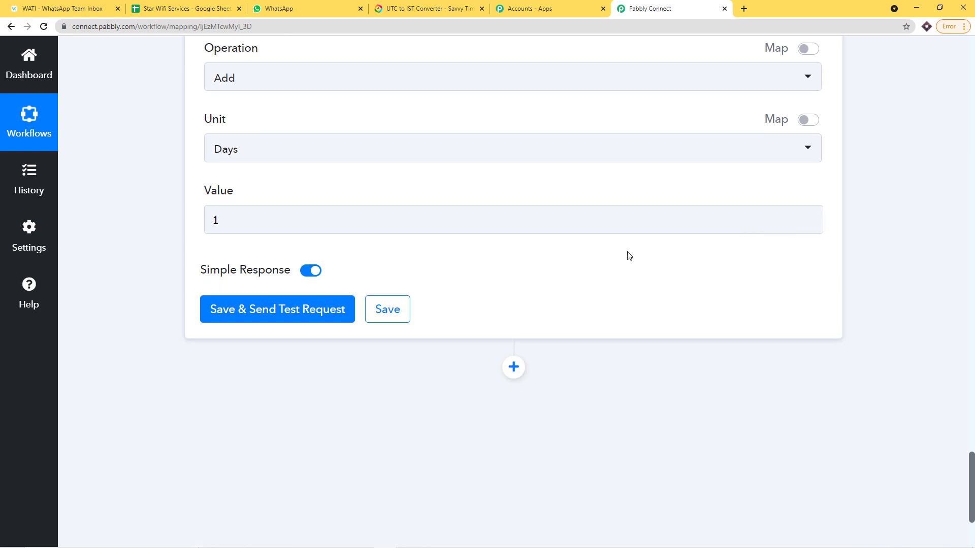
left_click(314, 311)
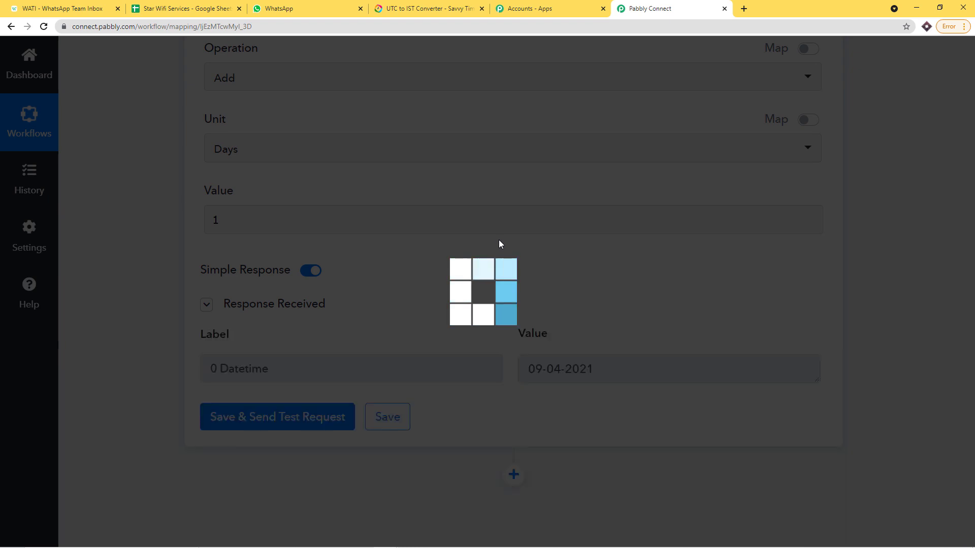
scroll(507, 254, "down", 2)
left_click_drag(604, 269, 521, 272)
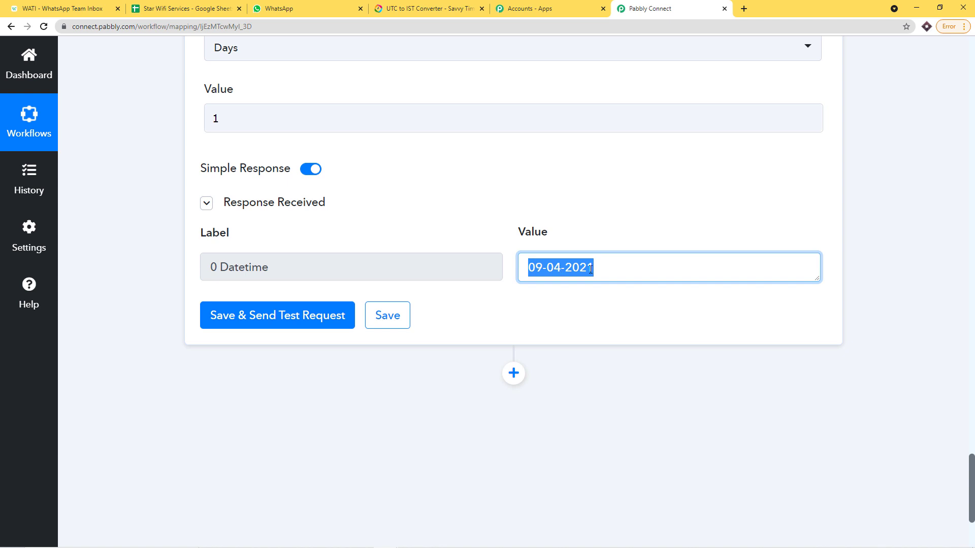
scroll(591, 268, "up", 20)
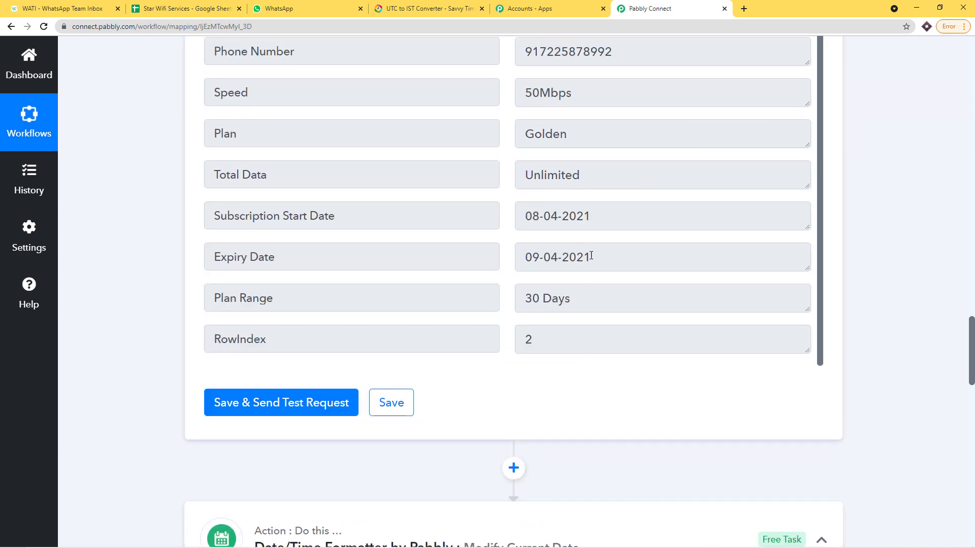
left_click_drag(591, 256, 470, 256)
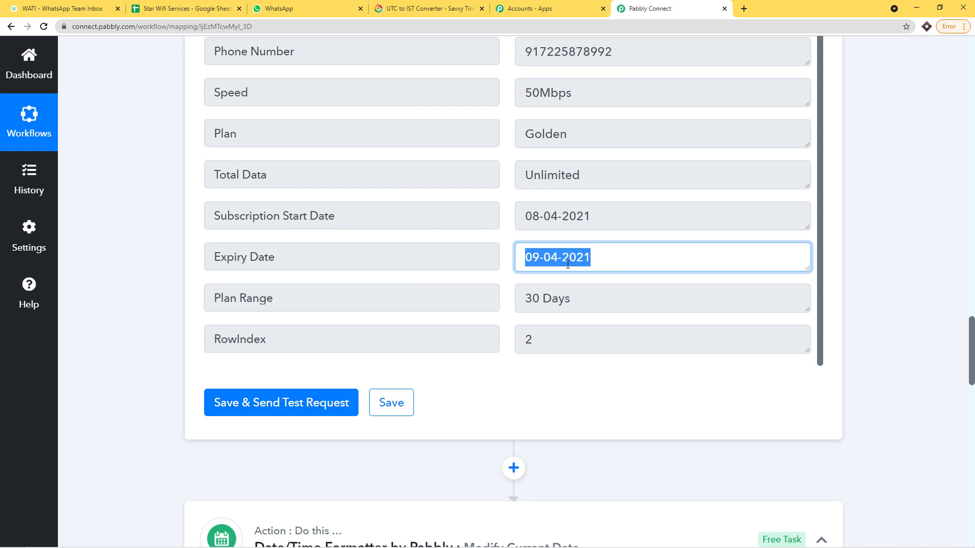
Add a Filter by Pabbly action after the Date/Time Formatter step.
scroll(570, 266, "down", 19)
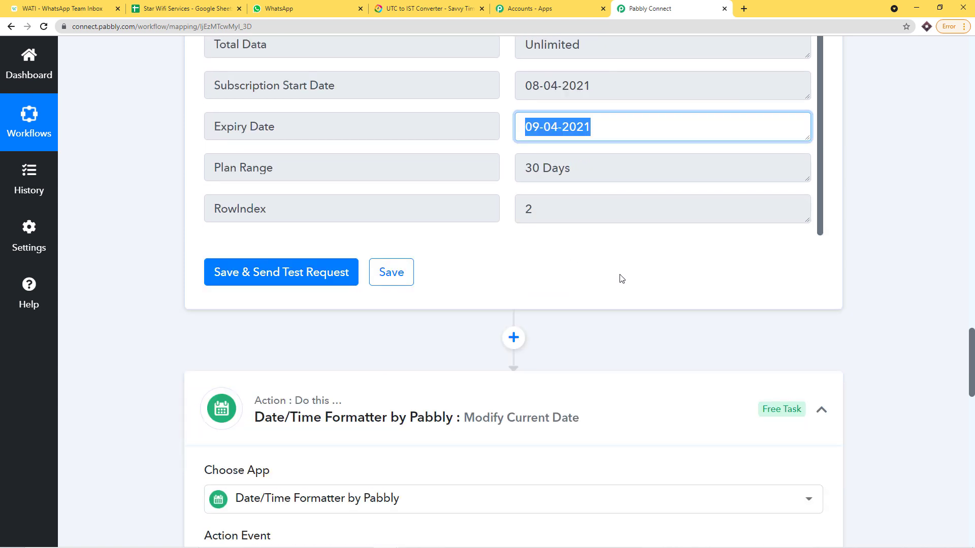
scroll(823, 311, "down", 3)
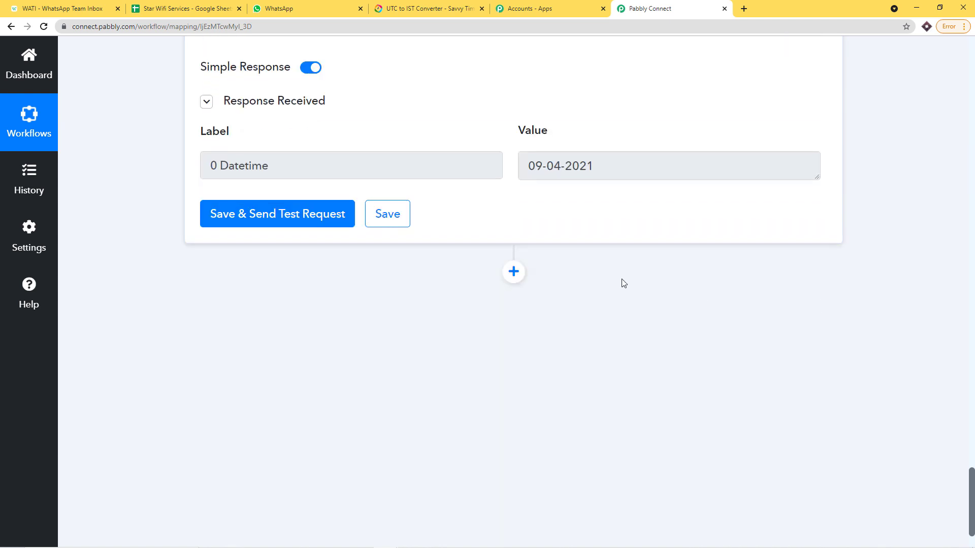
left_click(523, 273)
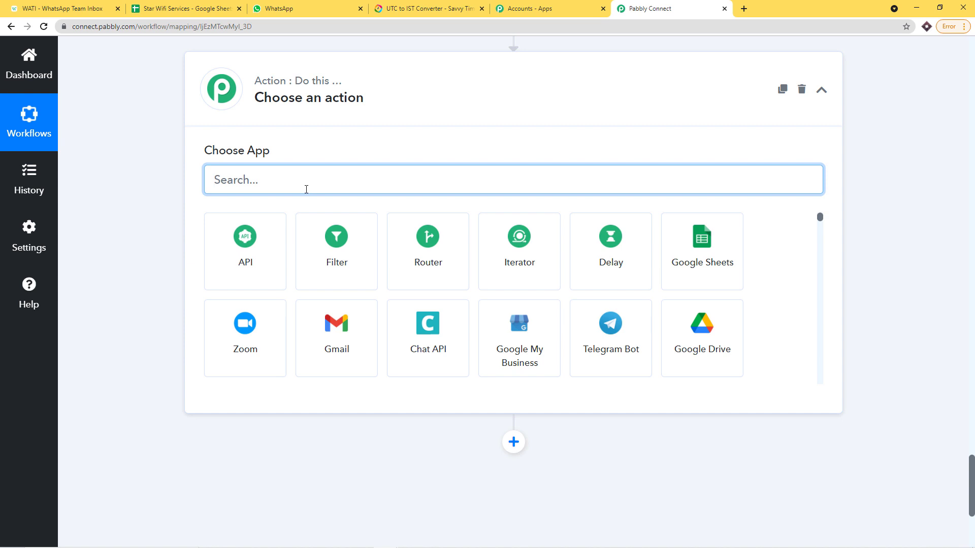
type("filte")
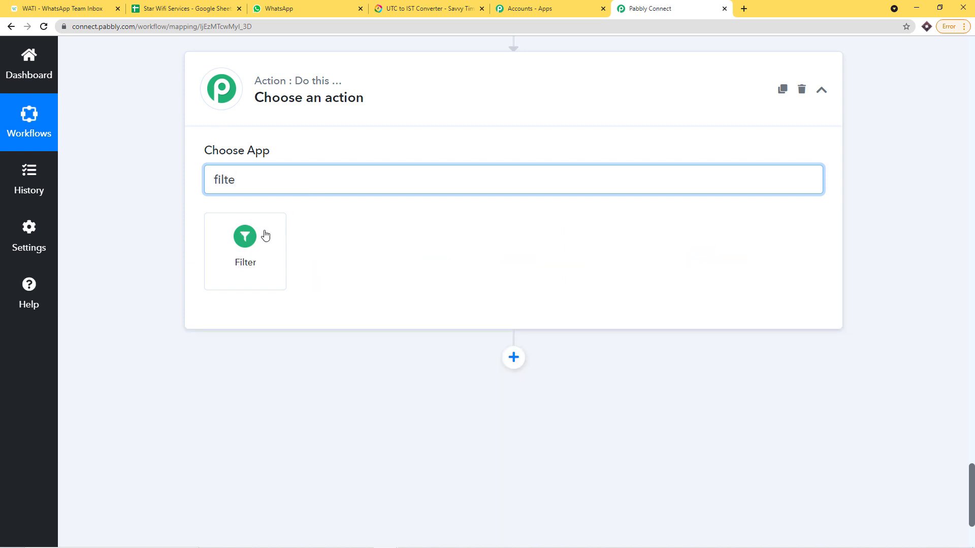
left_click(262, 238)
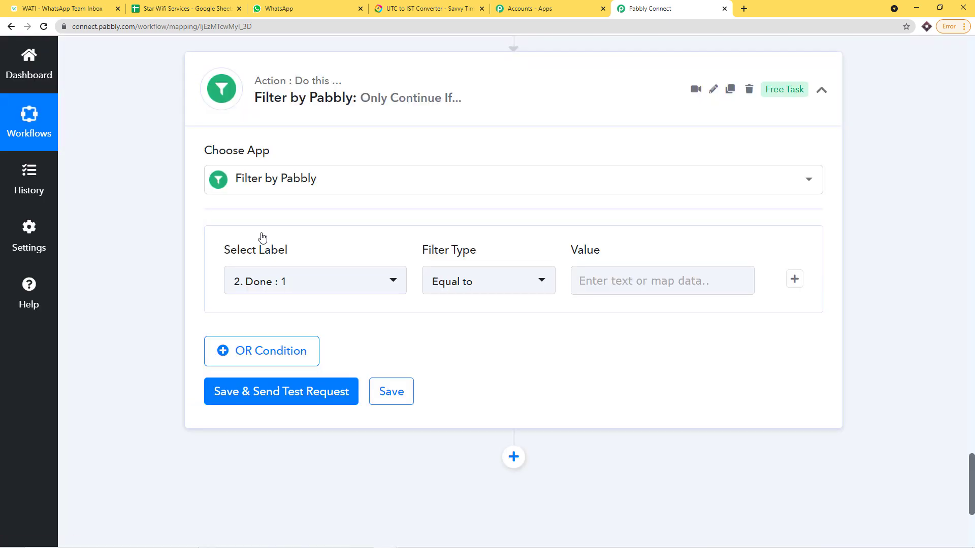
Set the filter condition's label to the Iterator's Expiry Date.
left_click(287, 281)
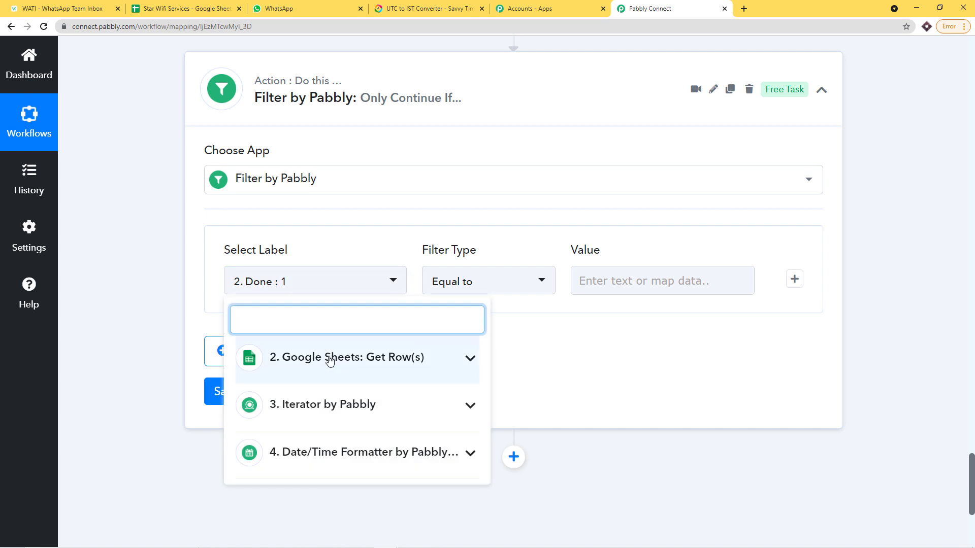
scroll(335, 366, "down", 1)
left_click(360, 401)
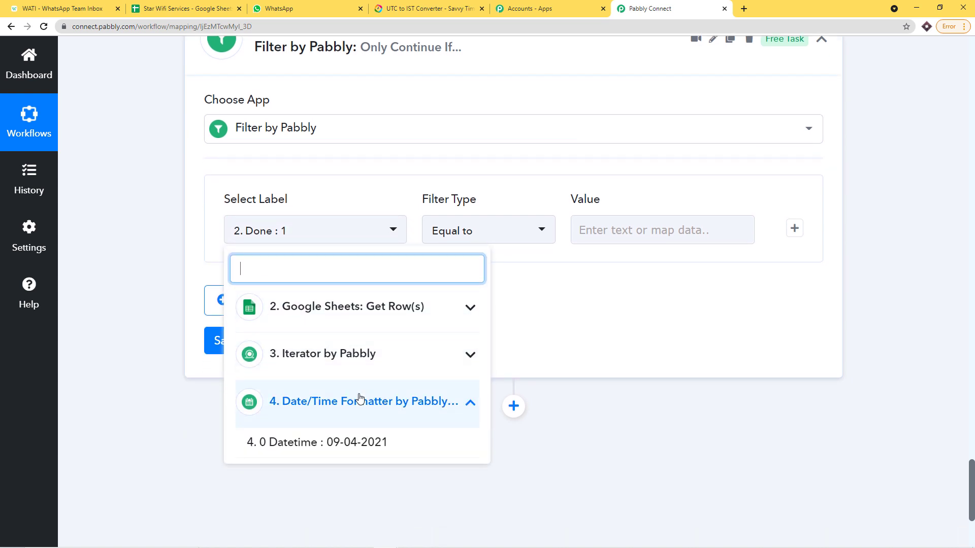
left_click(354, 363)
scroll(359, 391, "down", 4)
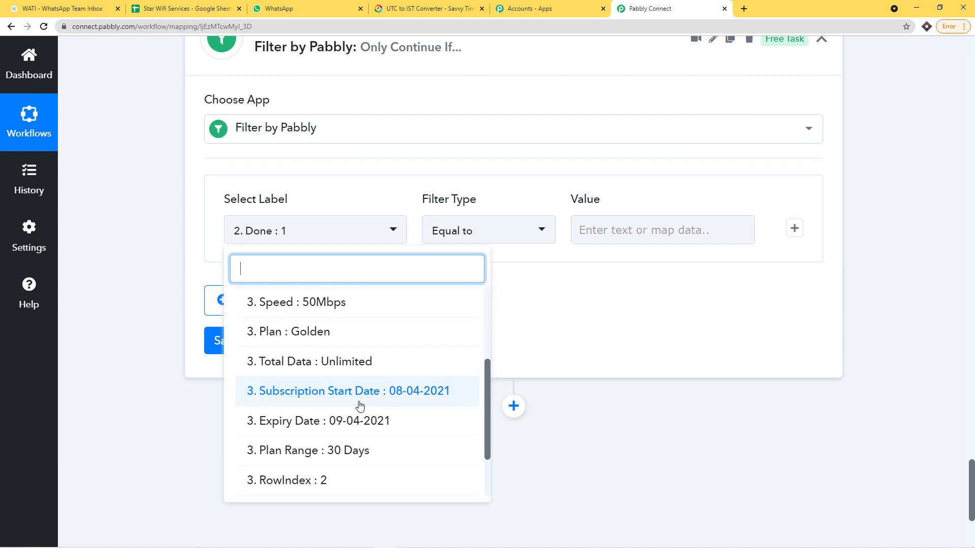
left_click(361, 408)
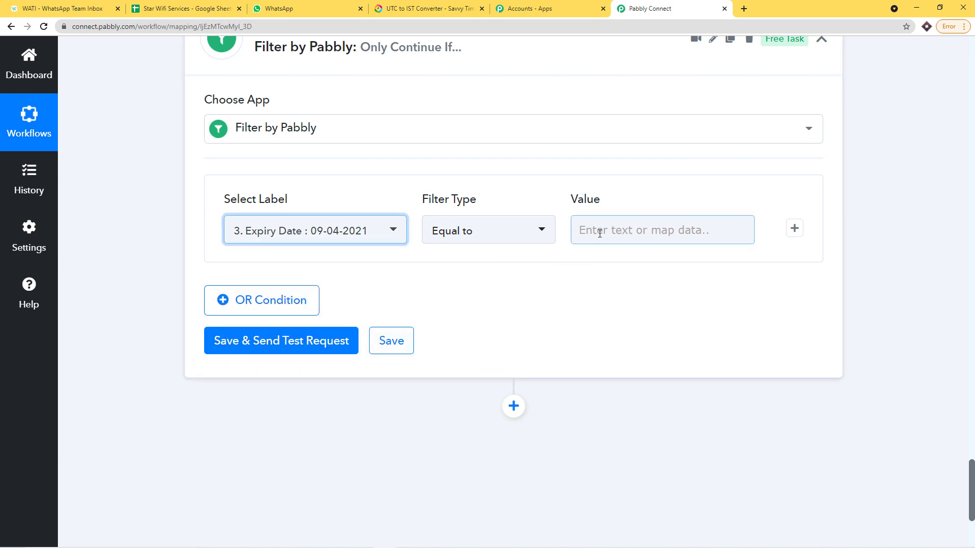
Compare the Iterator's Expiry Date with the formatter's date and map the Date/Time Formatter's 0 Datetime as the filter value.
scroll(585, 234, "up", 4)
triple_click(542, 62)
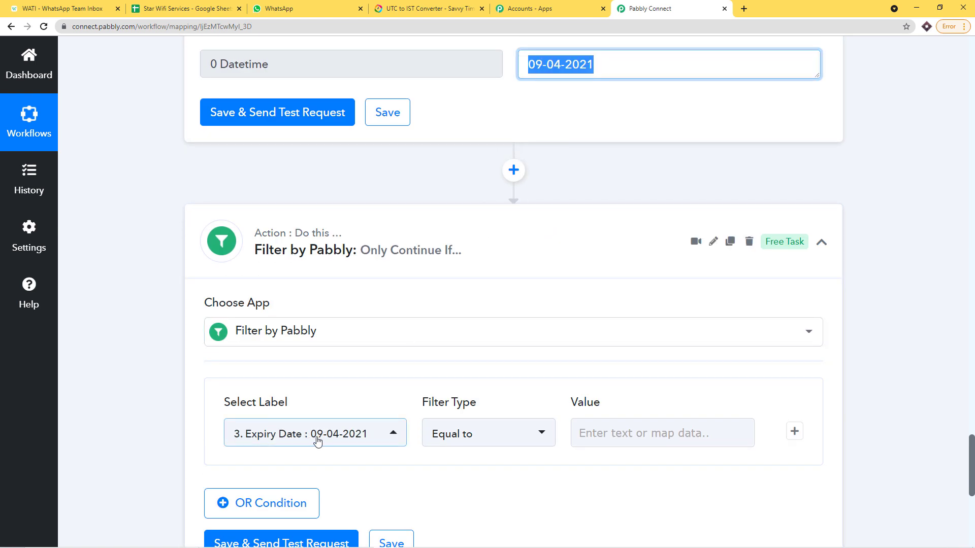
scroll(523, 316, "up", 15)
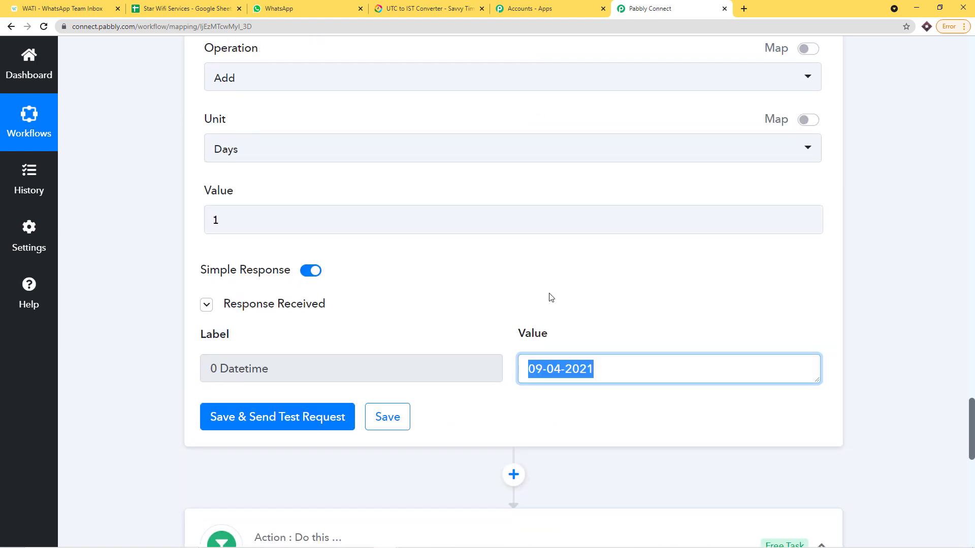
scroll(552, 288, "up", 4)
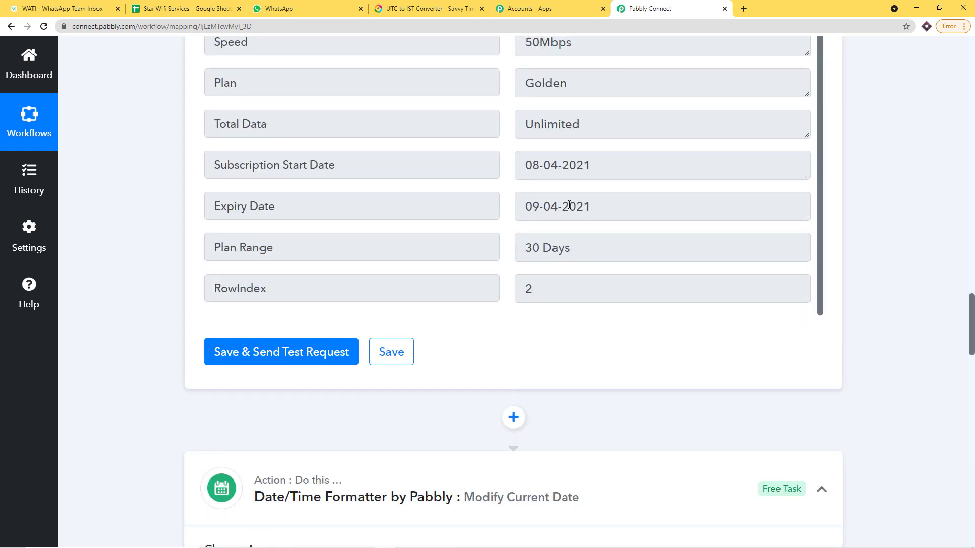
scroll(808, 330, "down", 20)
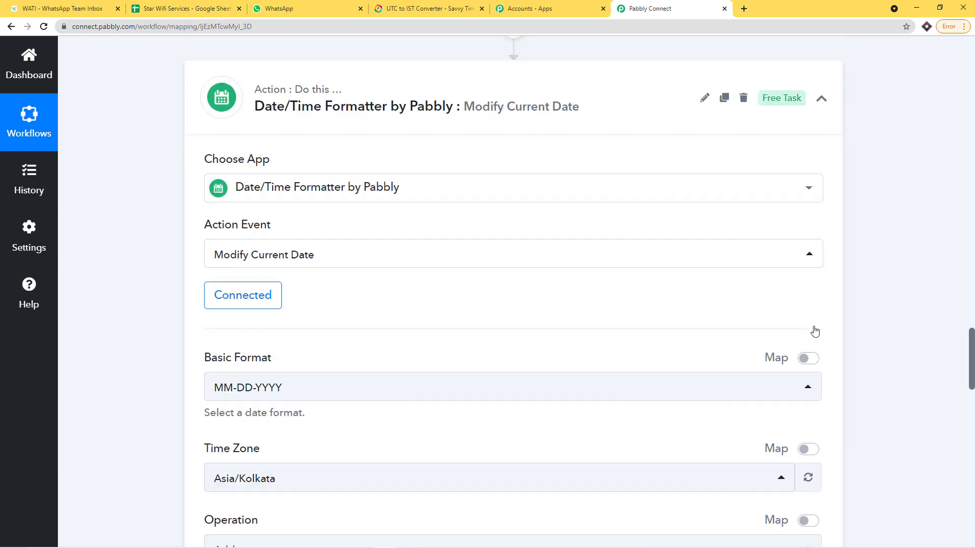
scroll(529, 276, "down", 8)
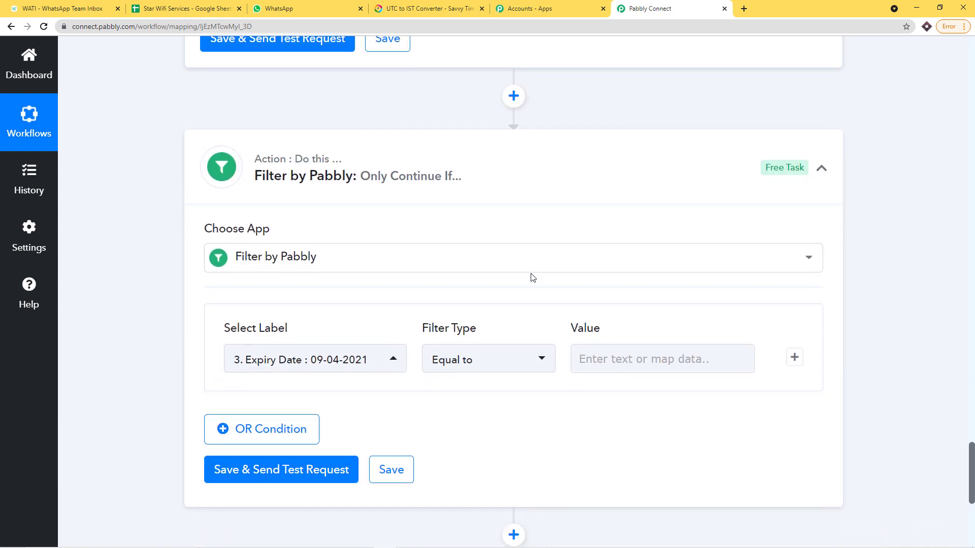
left_click(635, 175)
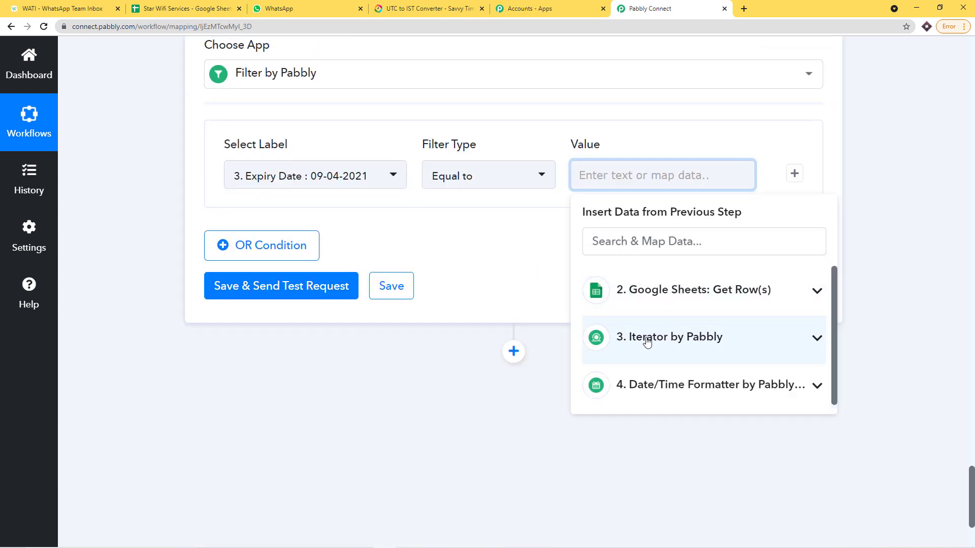
left_click(646, 384)
left_click(661, 427)
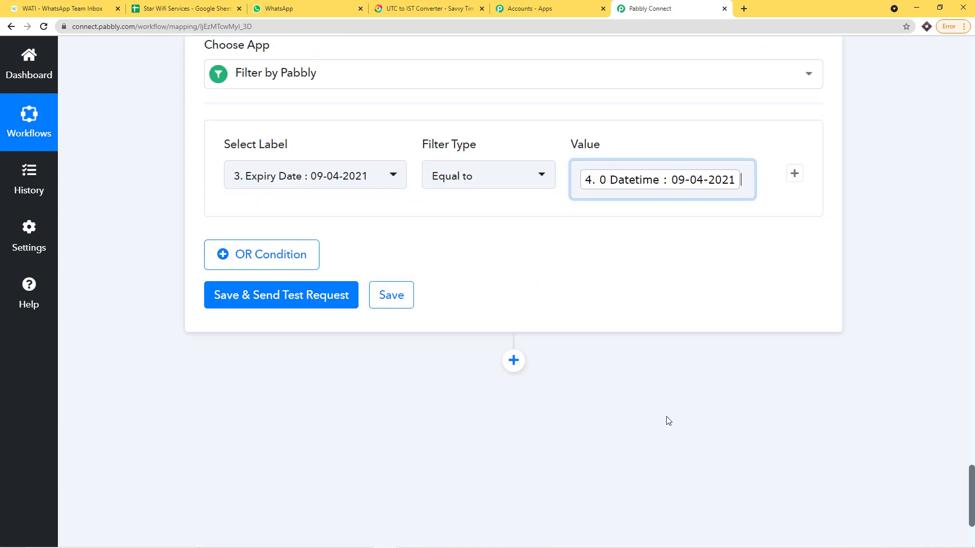
left_click(637, 195)
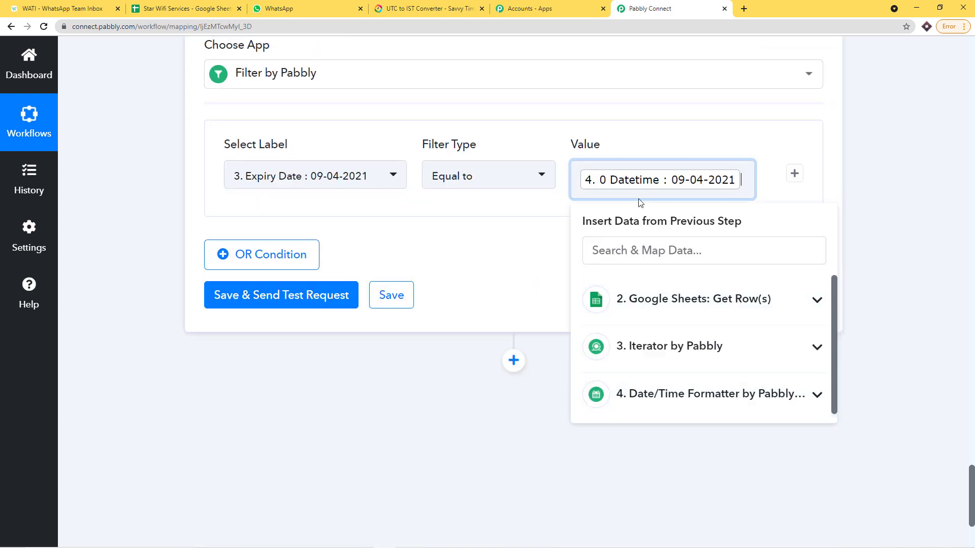
left_click(848, 133)
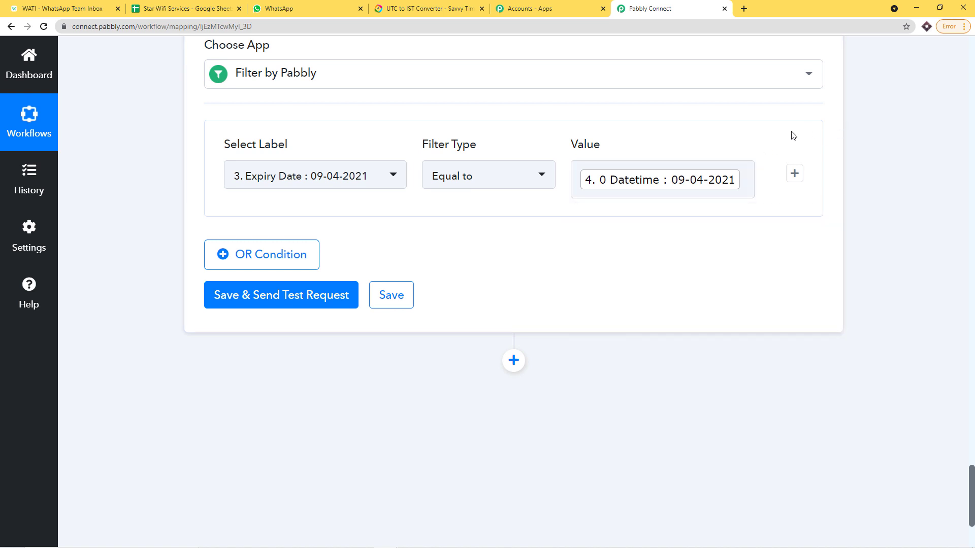
Save the filter and send its test request, then check the received status and message.
left_click(282, 299)
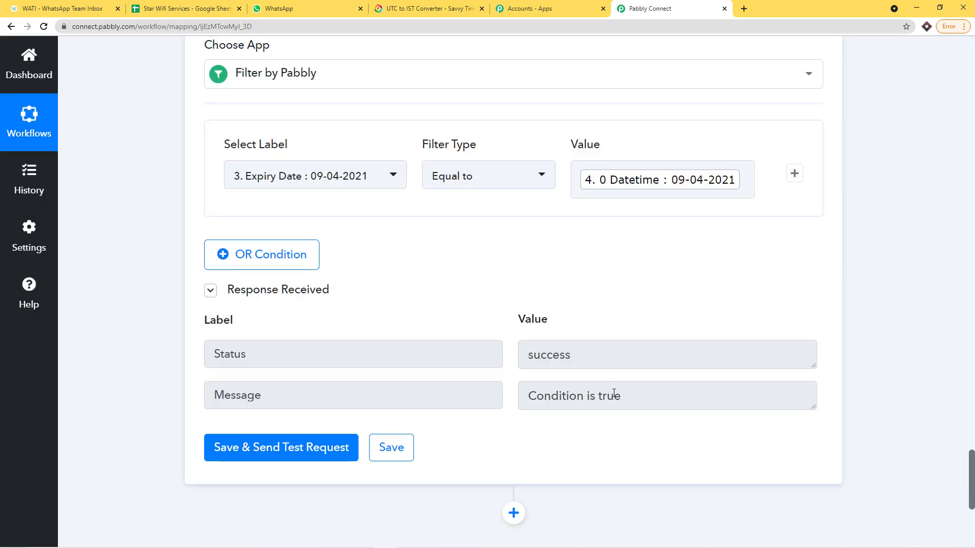
left_click_drag(614, 394, 499, 388)
left_click_drag(570, 357, 495, 358)
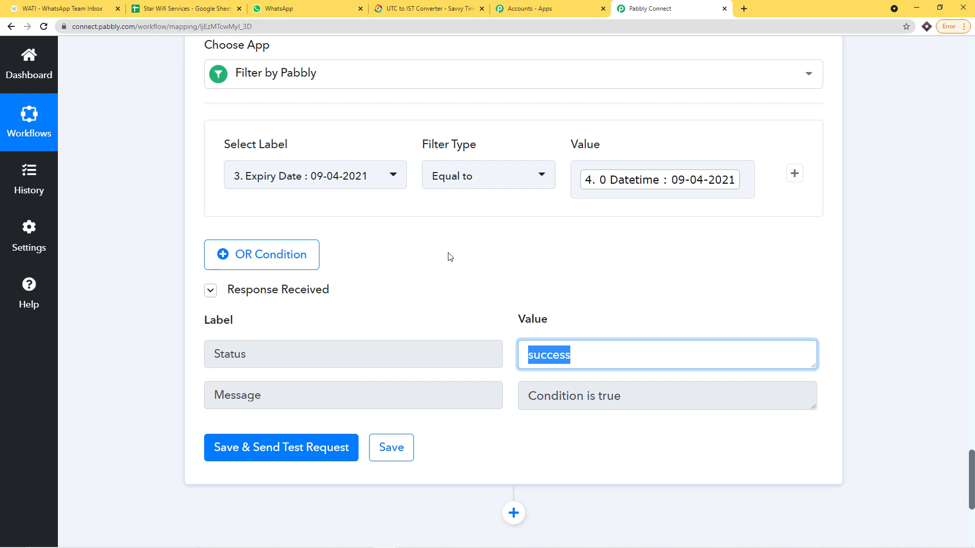
scroll(528, 300, "down", 3)
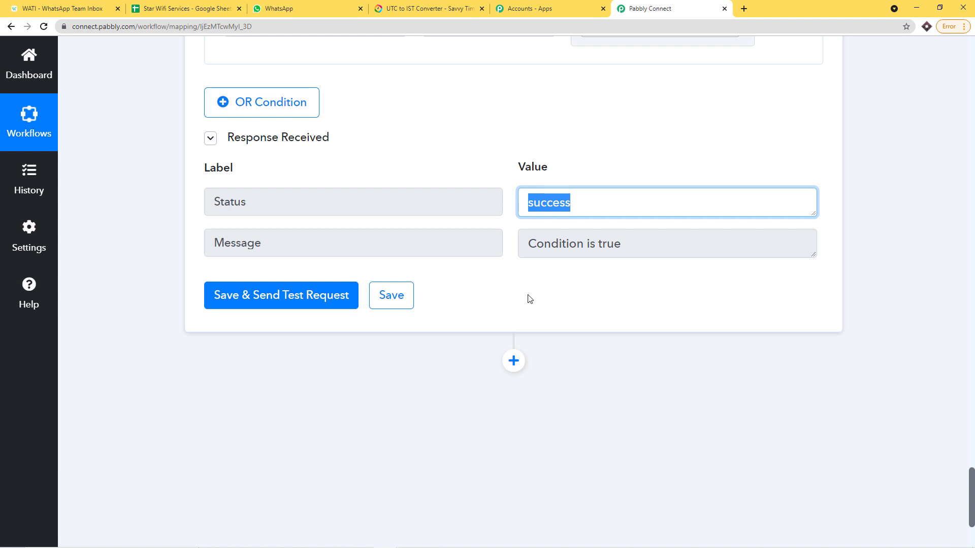
scroll(528, 298, "up", 20)
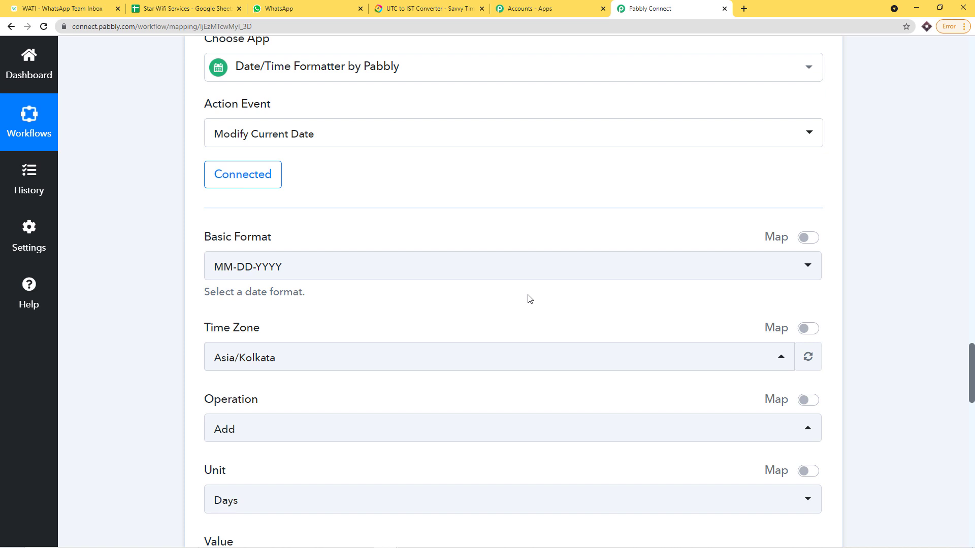
scroll(522, 322, "down", 15)
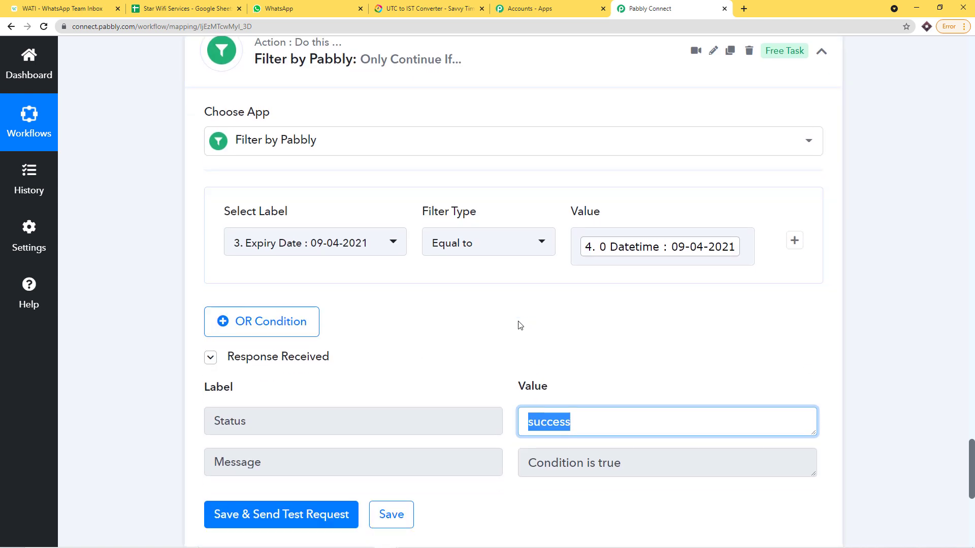
Add a WATI action after the filter with Send Template Message as its action event.
scroll(521, 325, "down", 5)
left_click(519, 317)
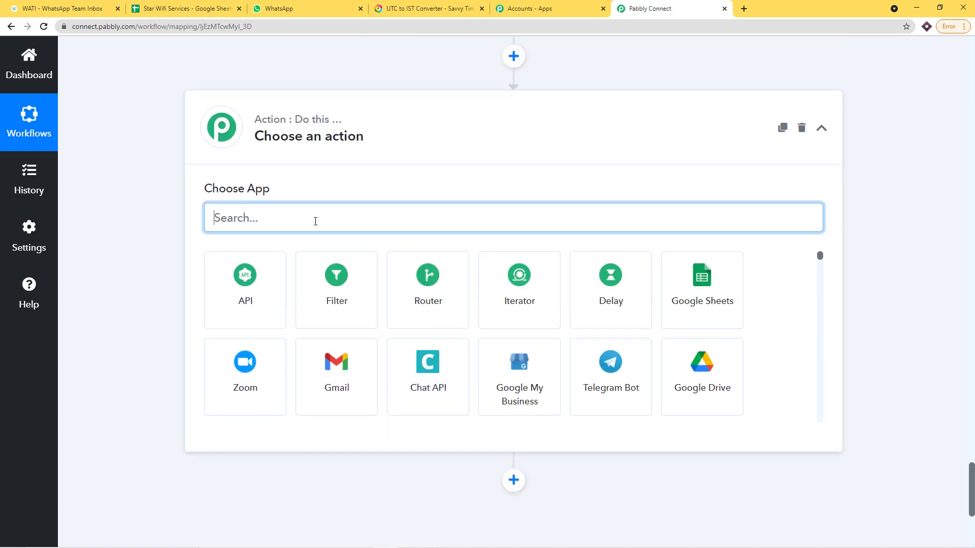
type("wa")
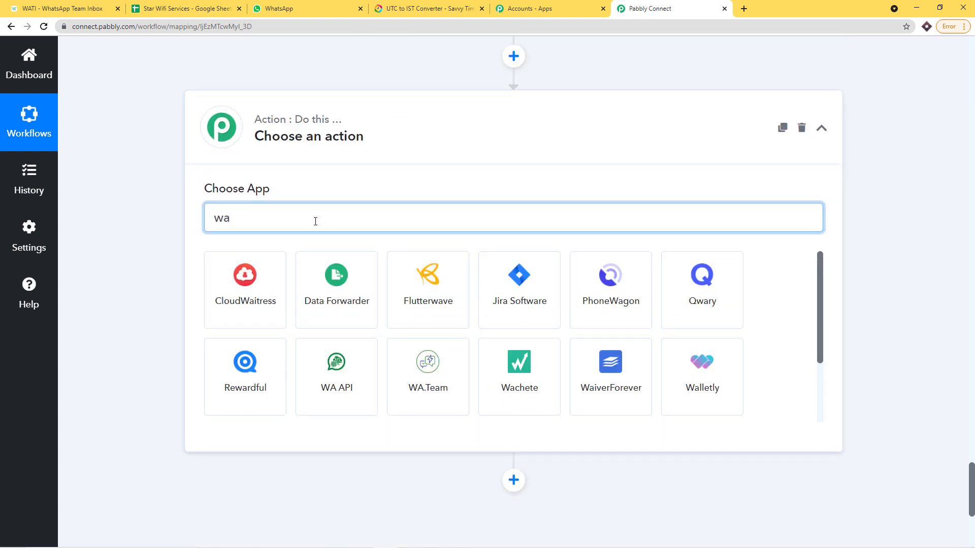
type("ti")
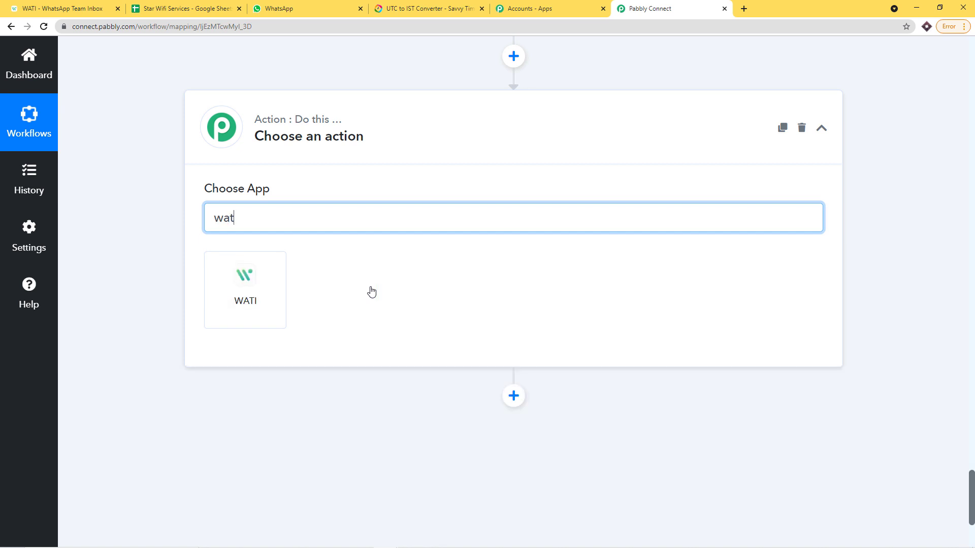
left_click(265, 282)
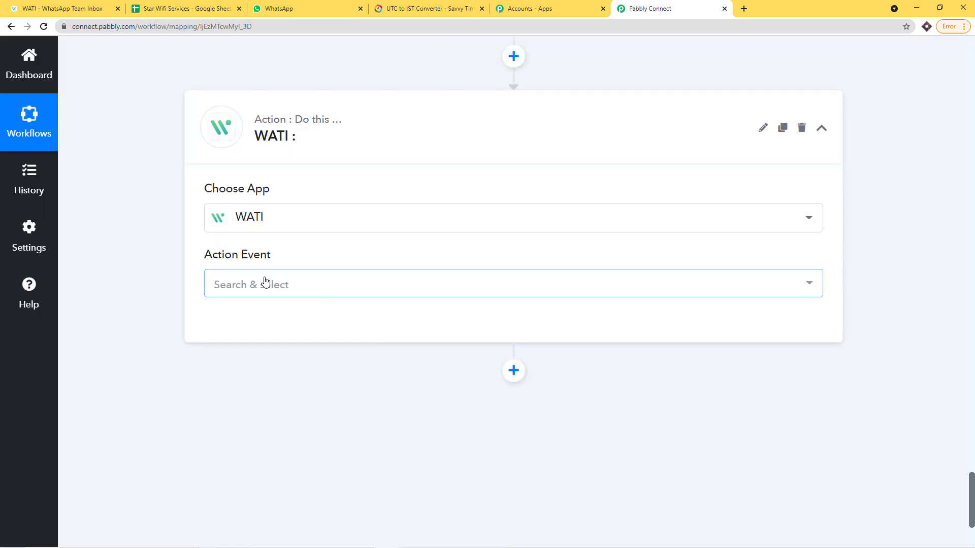
left_click(265, 282)
scroll(274, 320, "down", 1)
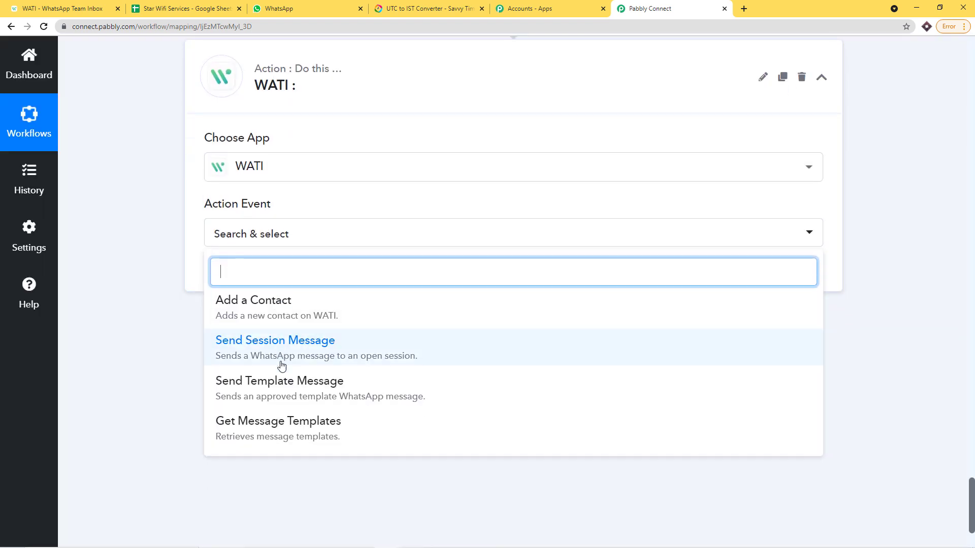
left_click(281, 382)
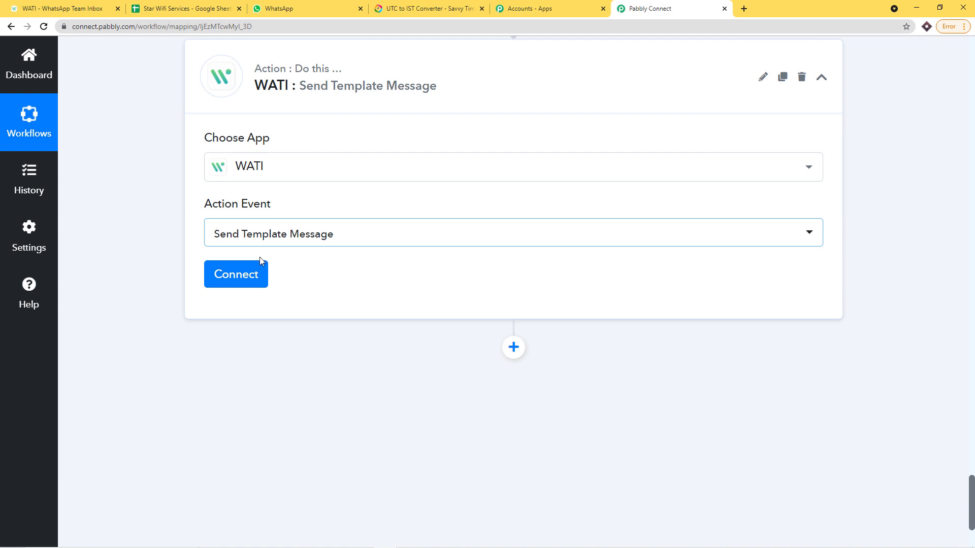
Start connecting the WATI account to the action with the Add New Connection option.
left_click(71, 8)
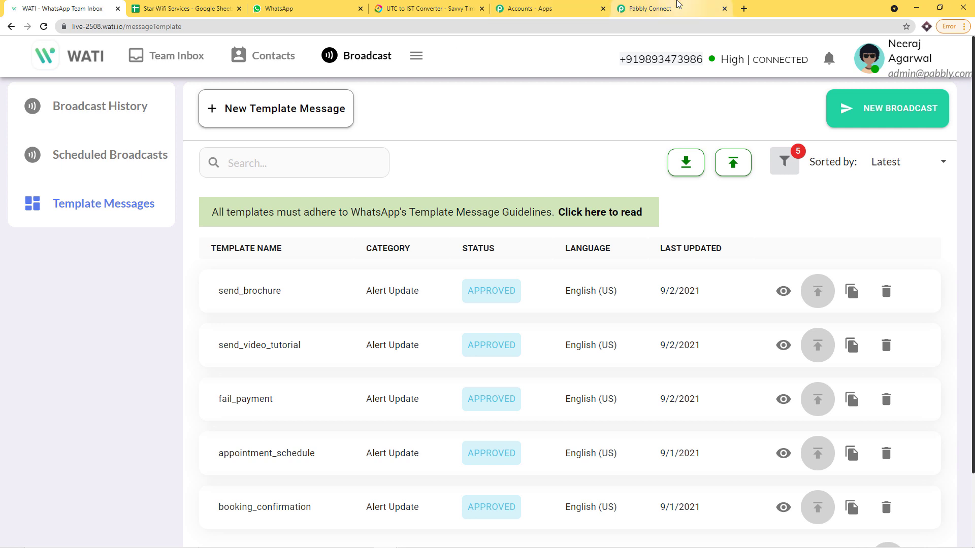
left_click(655, 9)
left_click(250, 275)
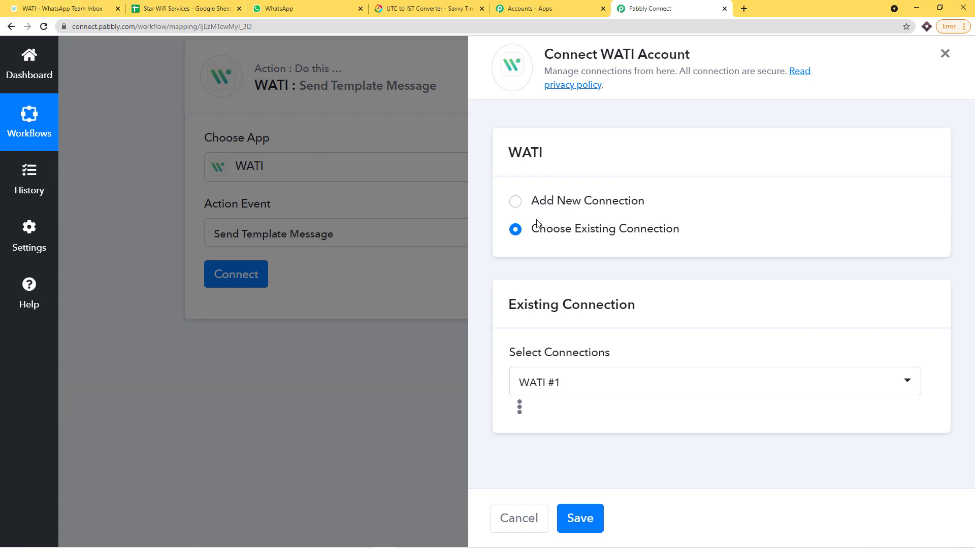
left_click(559, 206)
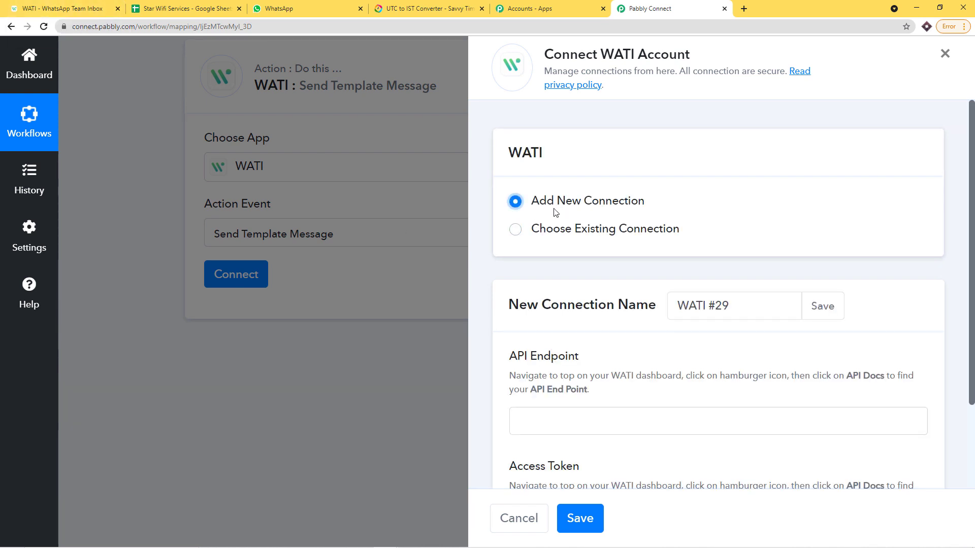
scroll(538, 253, "down", 2)
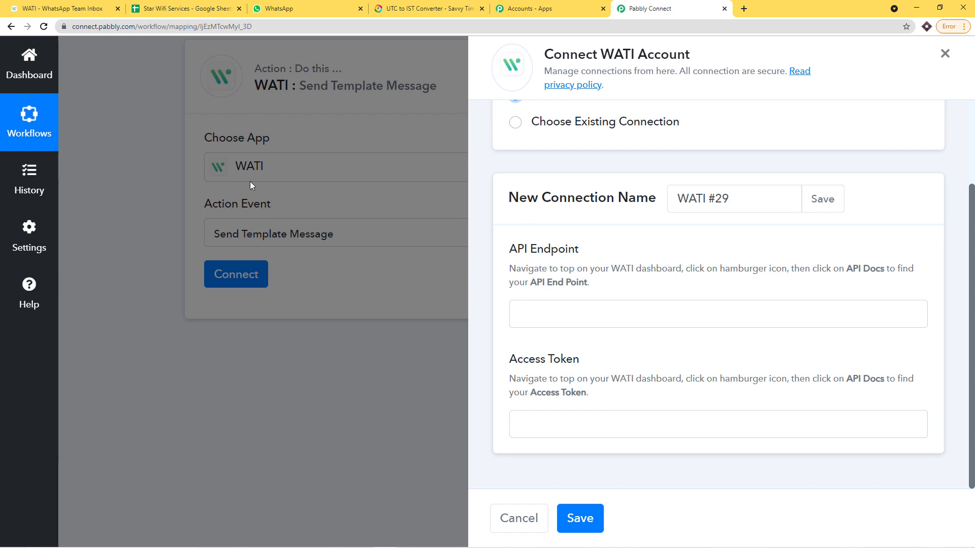
Switch to WATI and open its API Docs page, as the connection form's API Endpoint instructions describe.
left_click(63, 8)
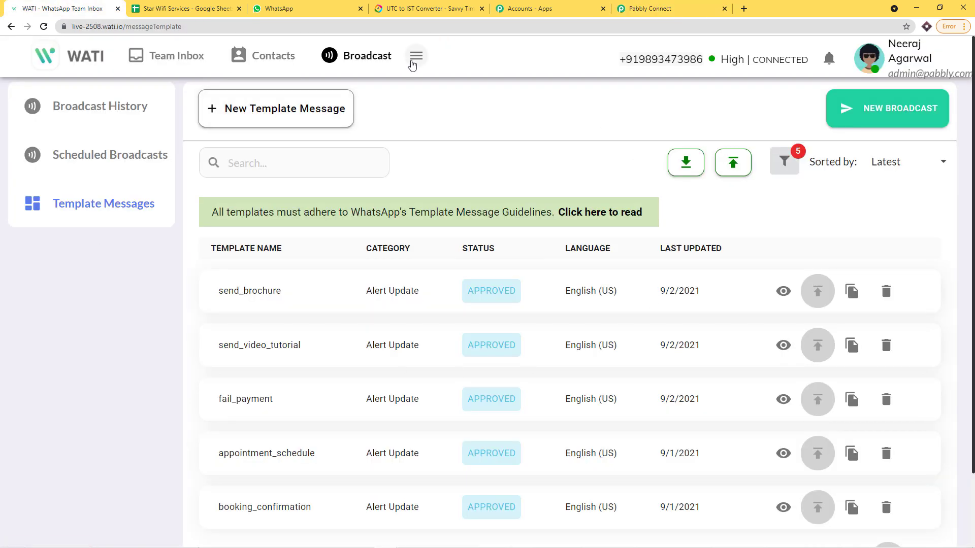
left_click(413, 60)
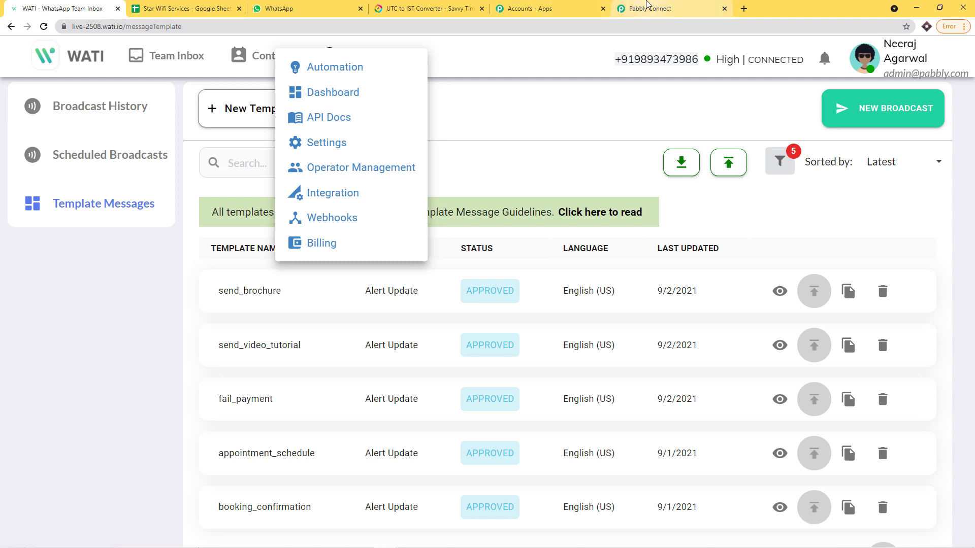
left_click(660, 8)
left_click_drag(847, 268, 916, 278)
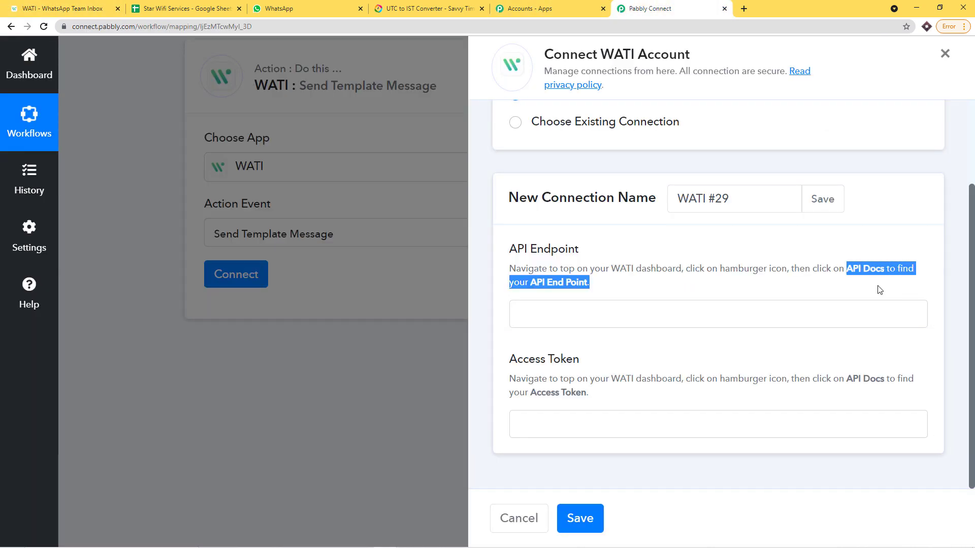
left_click(47, 6)
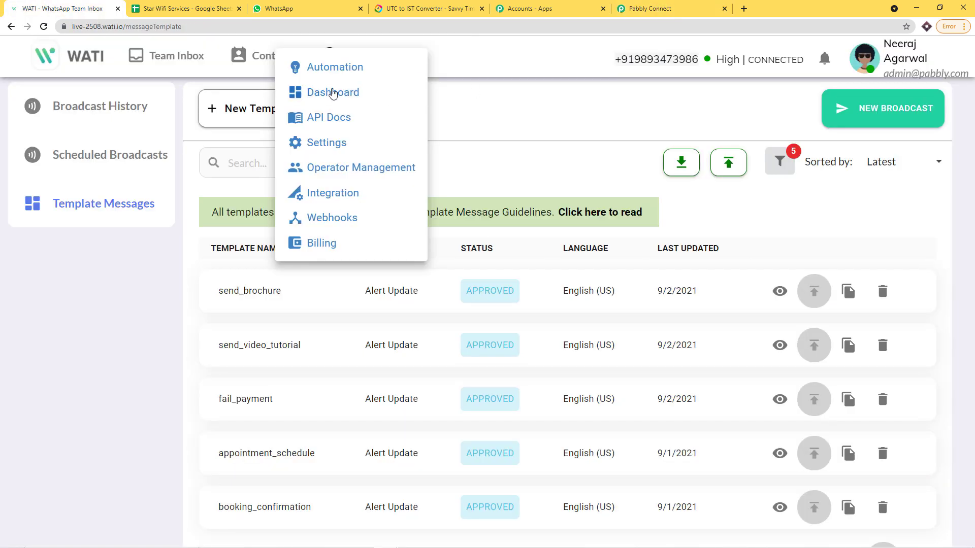
left_click(333, 116)
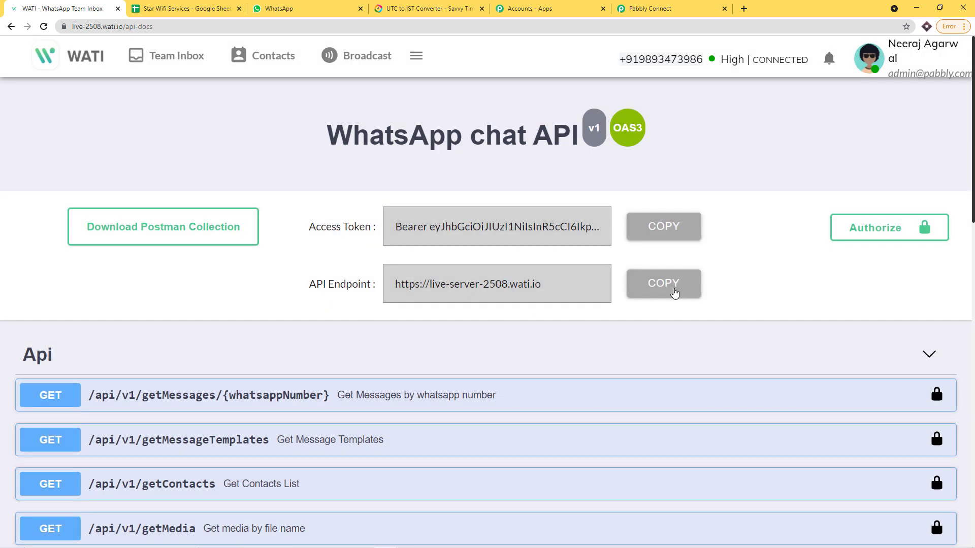
Copy the API Endpoint from WATI's API Docs and paste it into the API Endpoint field of Pabbly Connect's new WATI connection.
left_click(675, 293)
left_click(665, 6)
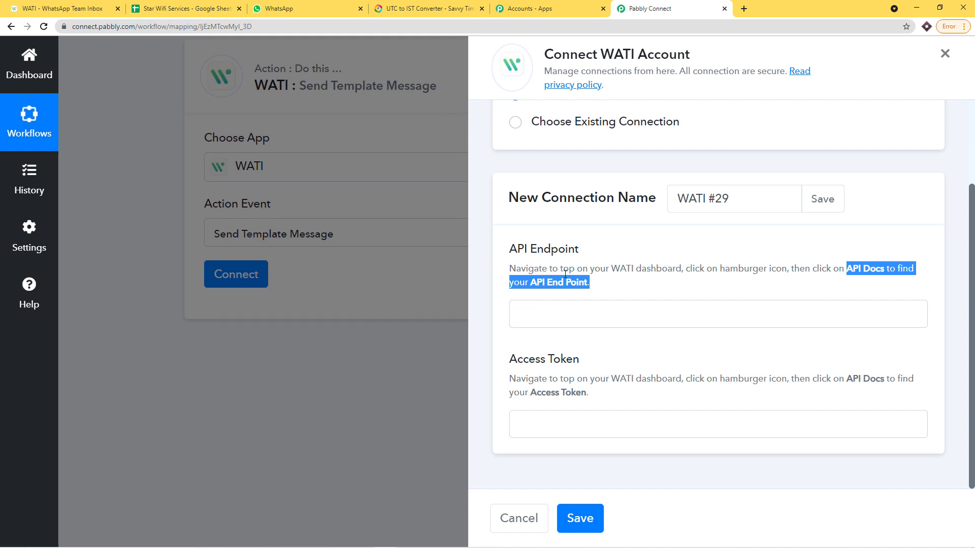
left_click(554, 314)
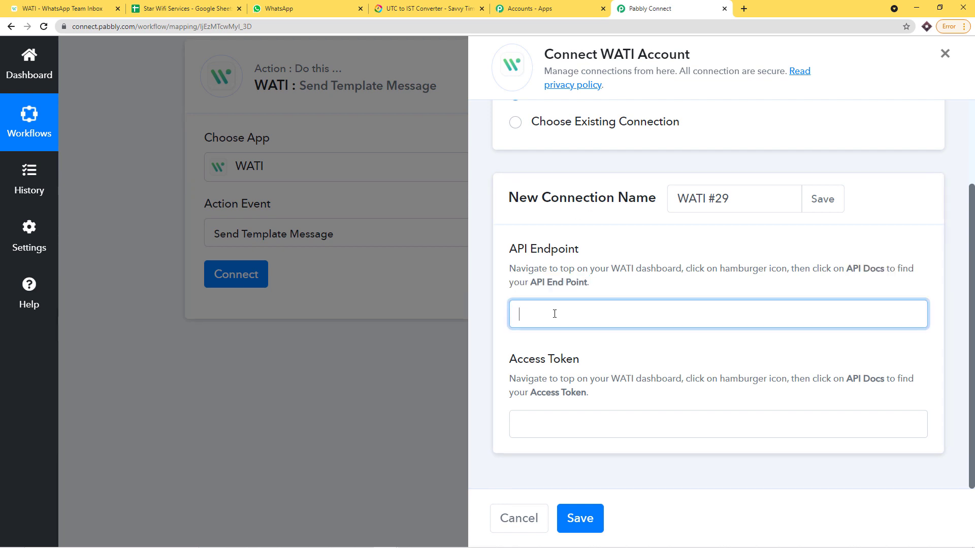
right_click(554, 314)
left_click(582, 391)
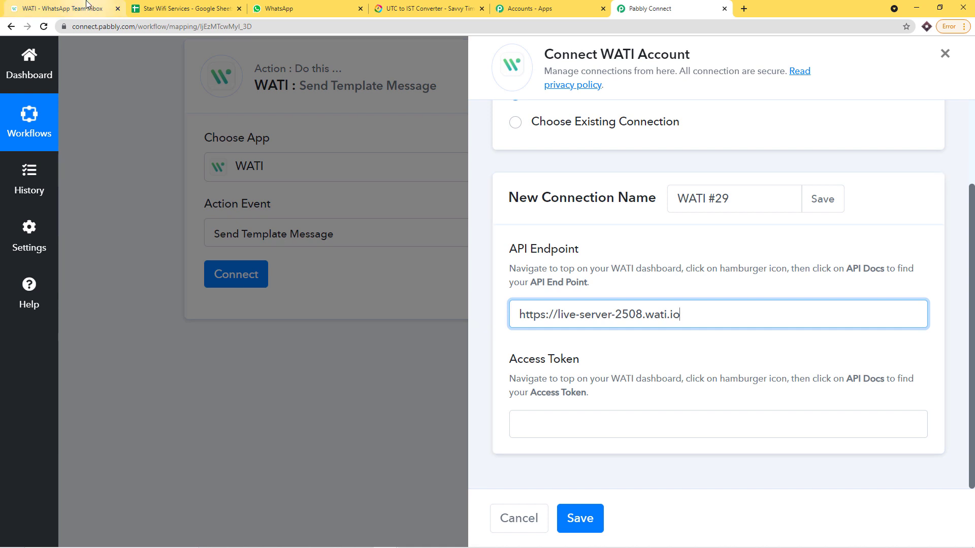
Copy the access token from WATI's API Docs into the new connection's Access Token field in Pabbly Connect and save the connection.
left_click(63, 8)
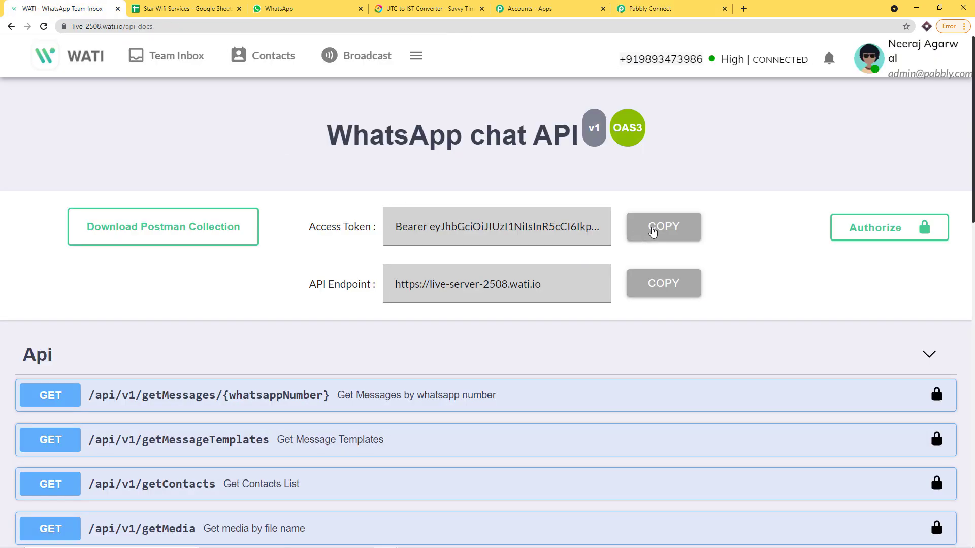
left_click(656, 231)
left_click(660, 9)
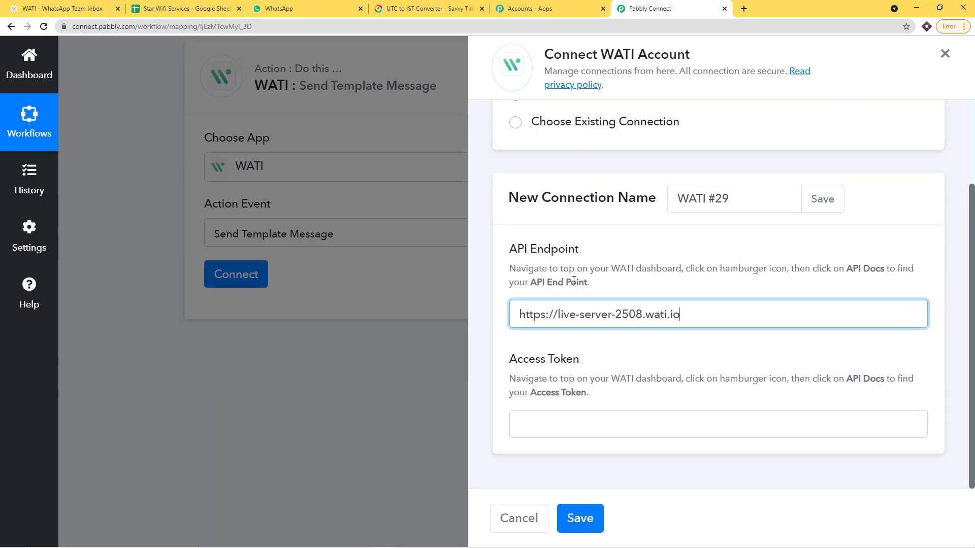
left_click(554, 428)
right_click(553, 427)
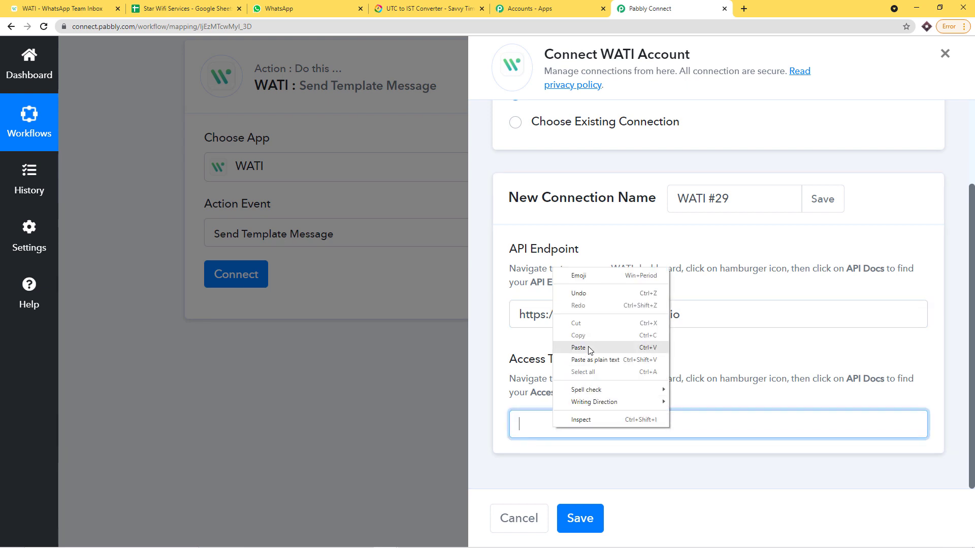
left_click(588, 344)
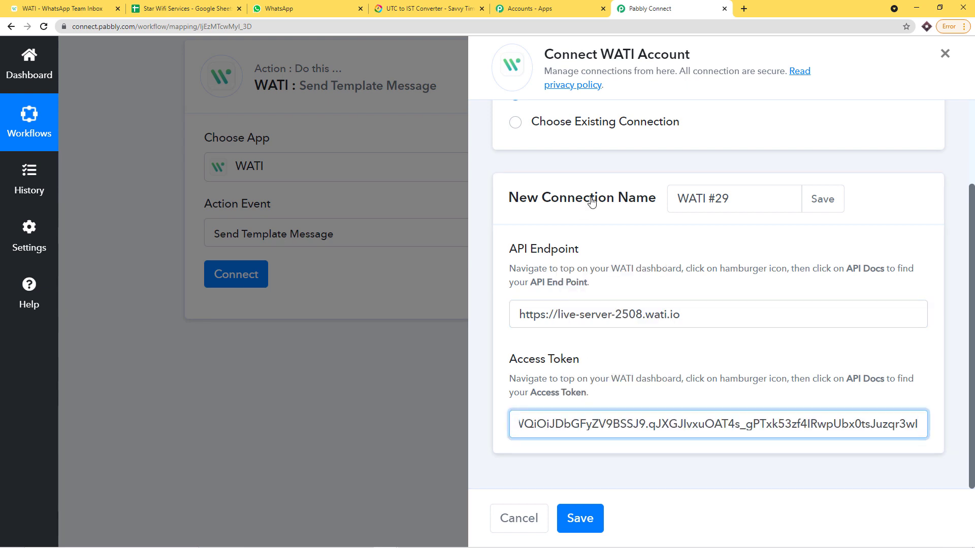
left_click(580, 518)
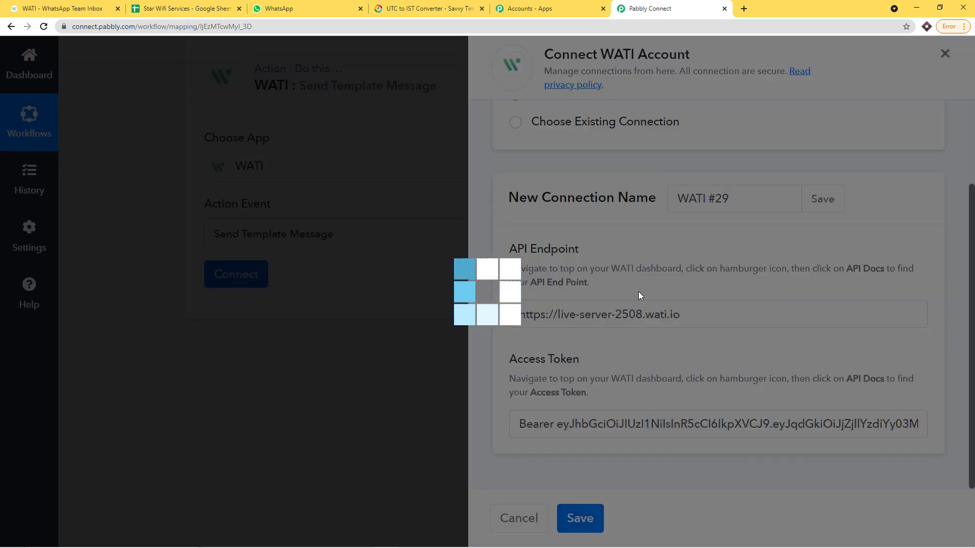
Review the WATI action's message fields and check the customer's Phone Number value in the Iterator's received response.
scroll(537, 283, "down", 8)
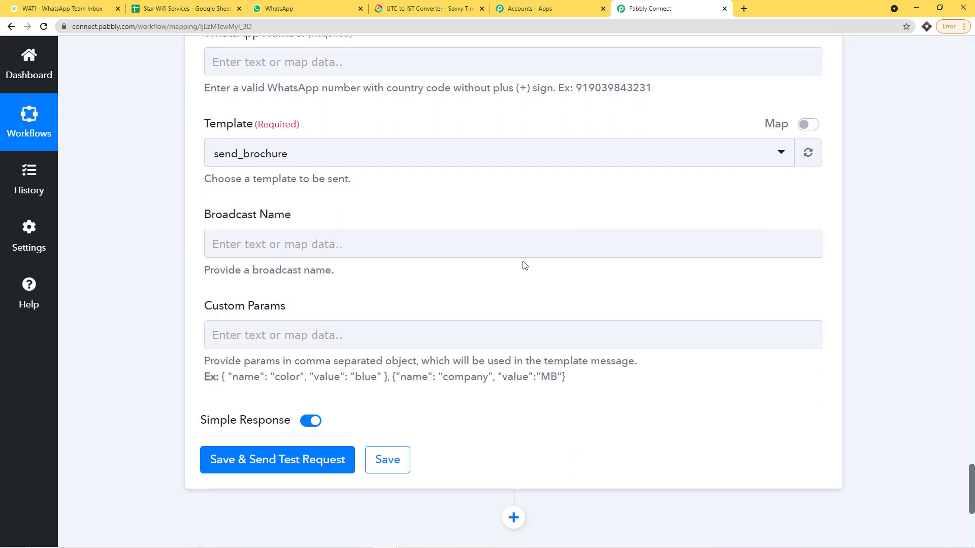
scroll(521, 263, "up", 4)
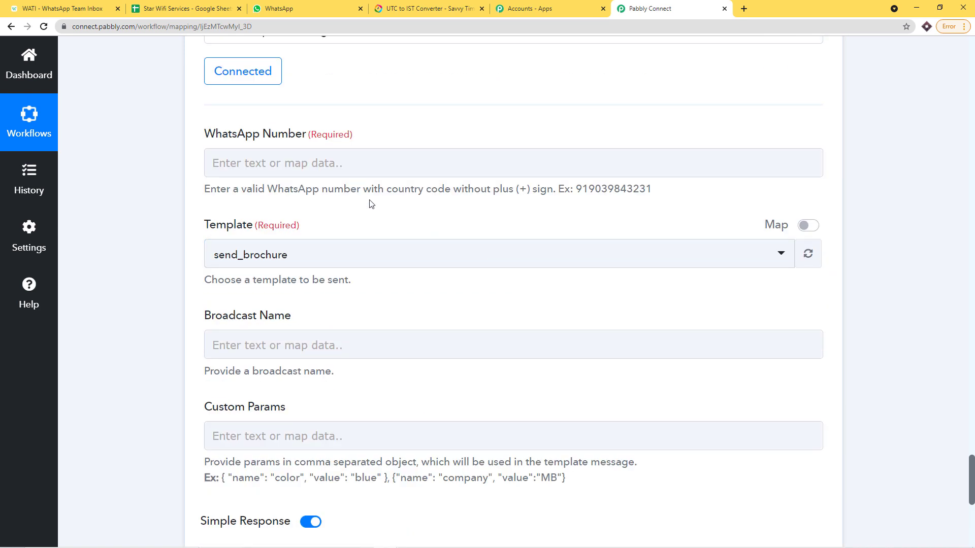
scroll(330, 182, "up", 1)
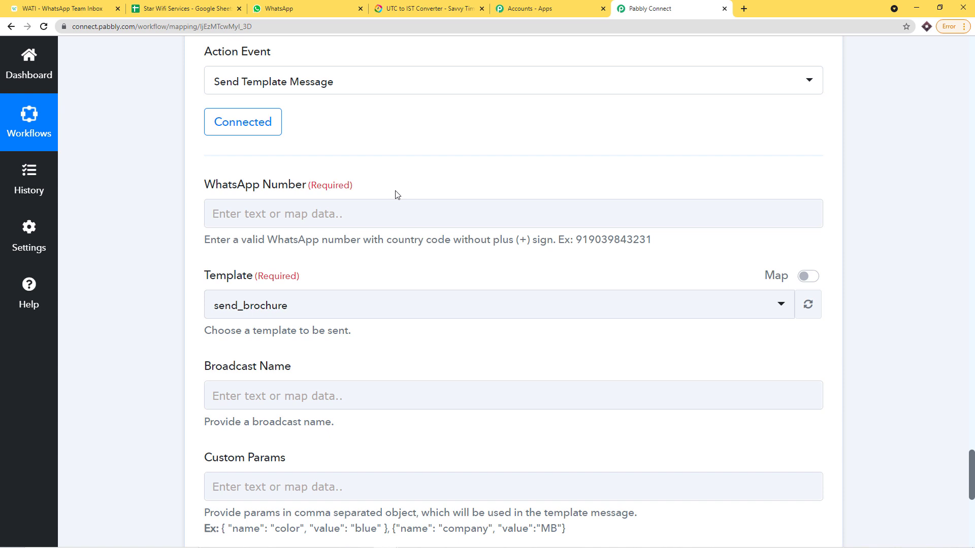
scroll(742, 231, "up", 12)
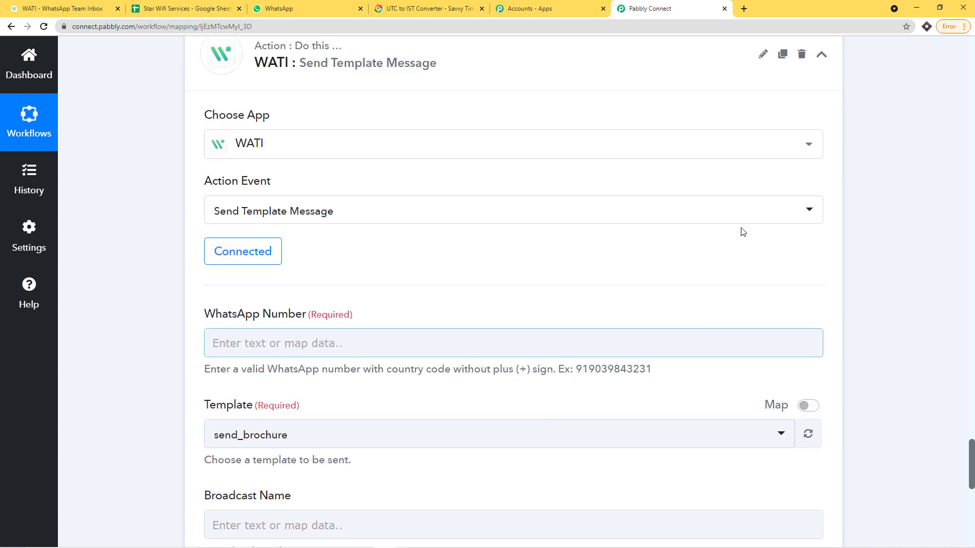
scroll(724, 228, "up", 13)
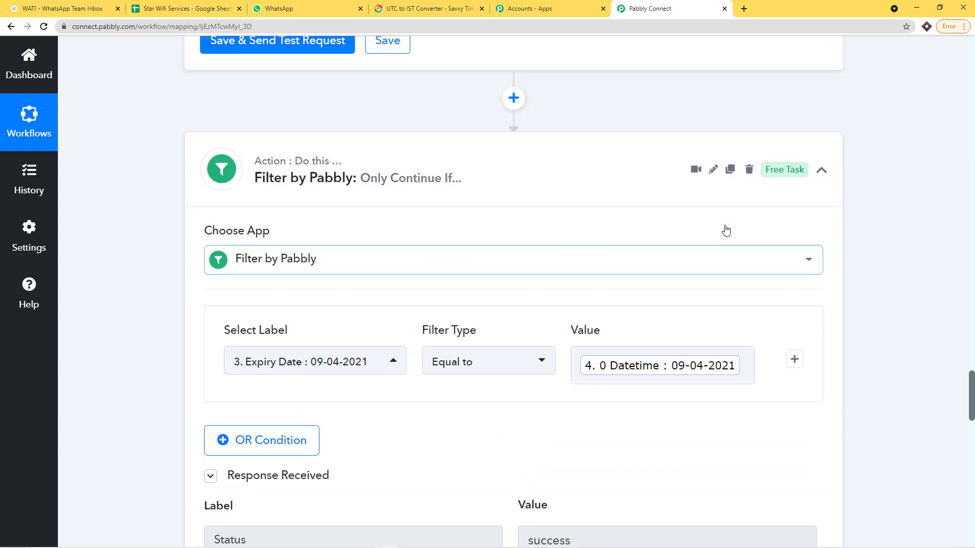
scroll(645, 223, "up", 14)
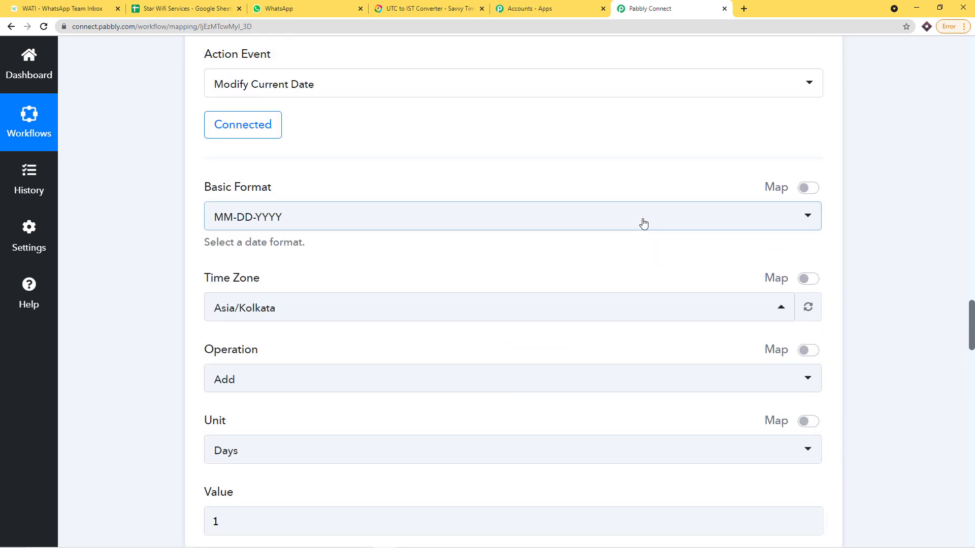
scroll(628, 224, "up", 1)
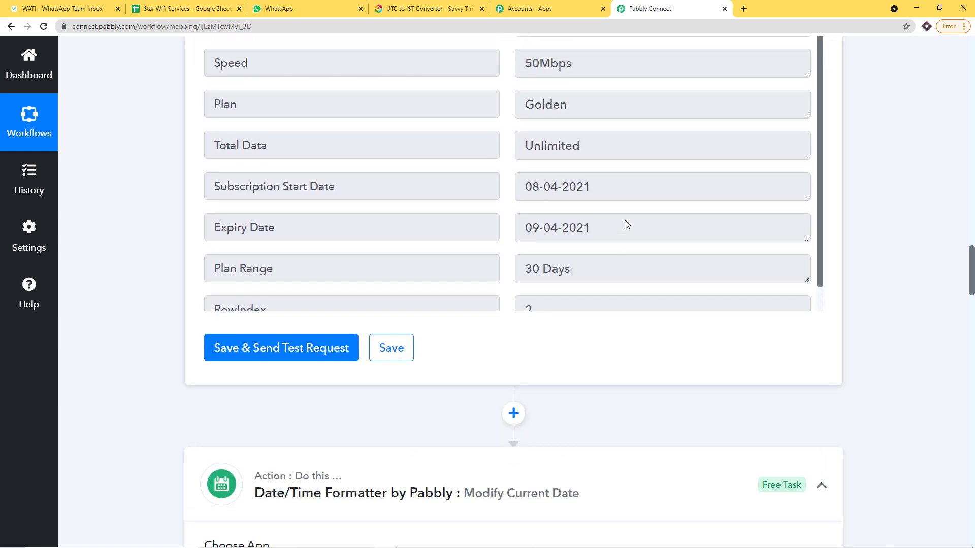
scroll(625, 222, "up", 5)
left_click_drag(611, 225, 510, 223)
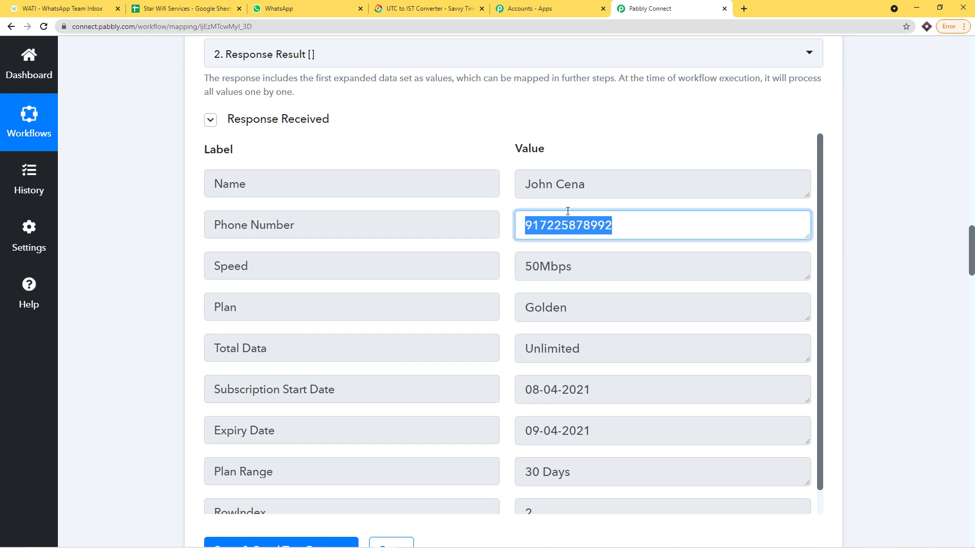
scroll(568, 211, "up", 7)
mouse_move(326, 246)
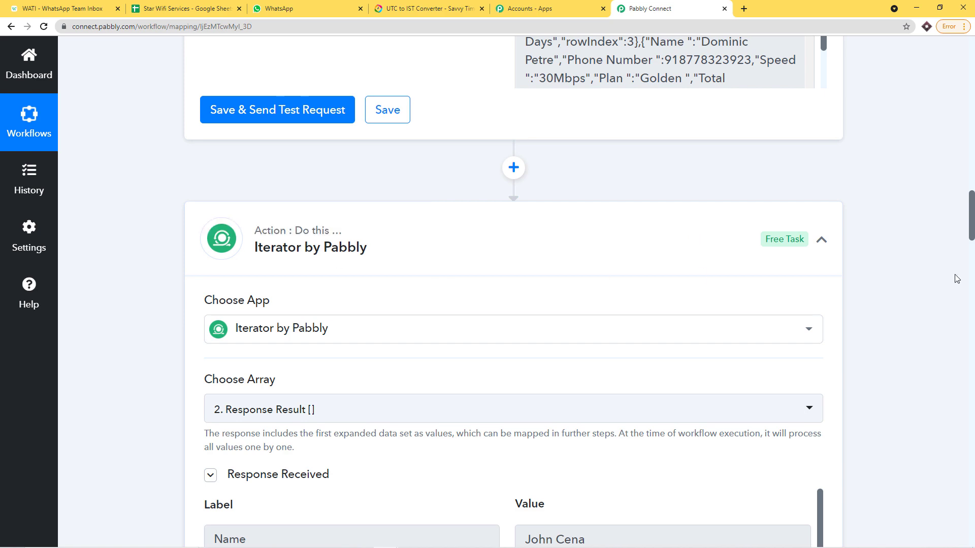
scroll(953, 277, "down", 20)
scroll(950, 293, "down", 20)
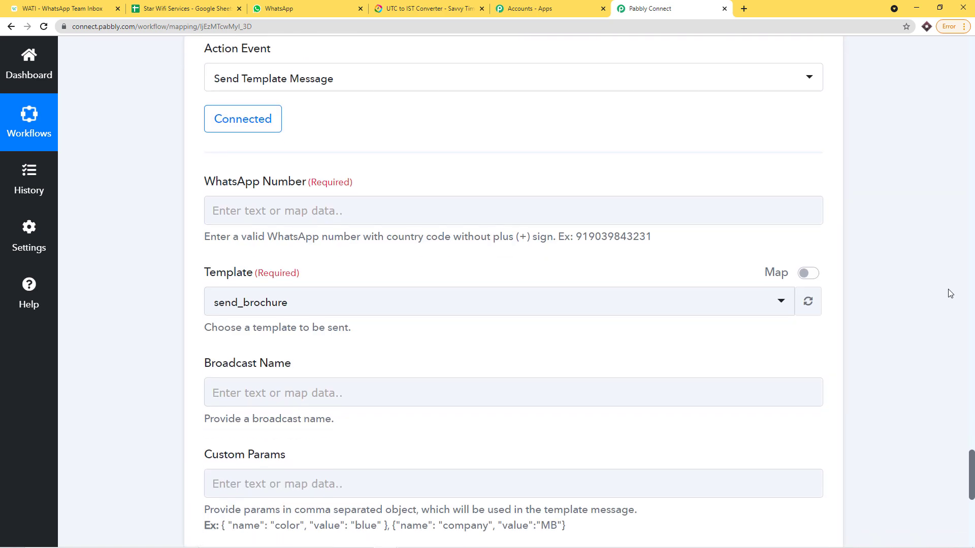
Map the Iterator's Phone Number to the WATI action's WhatsApp Number field.
scroll(950, 294, "down", 2)
scroll(932, 279, "up", 2)
left_click(322, 211)
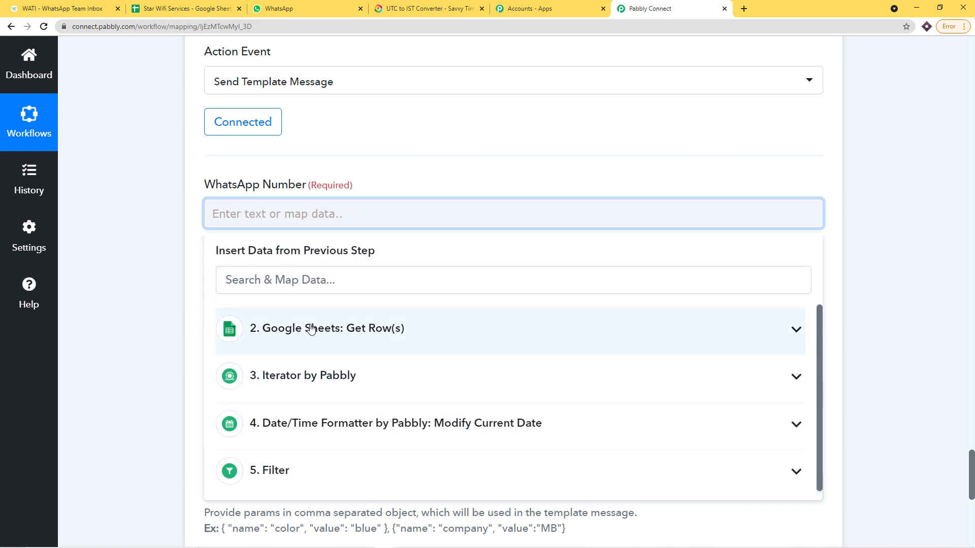
left_click(344, 378)
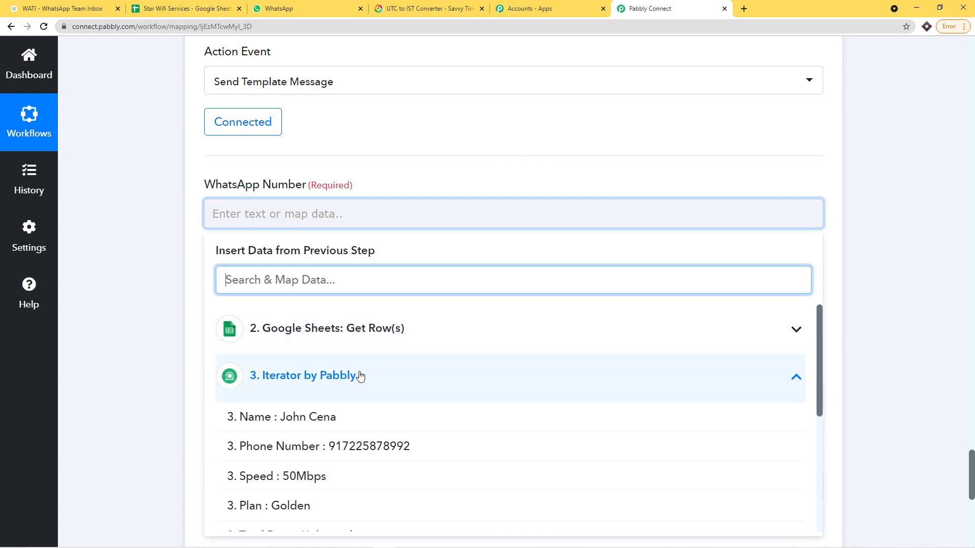
scroll(366, 374, "down", 2)
left_click(401, 348)
left_click(434, 181)
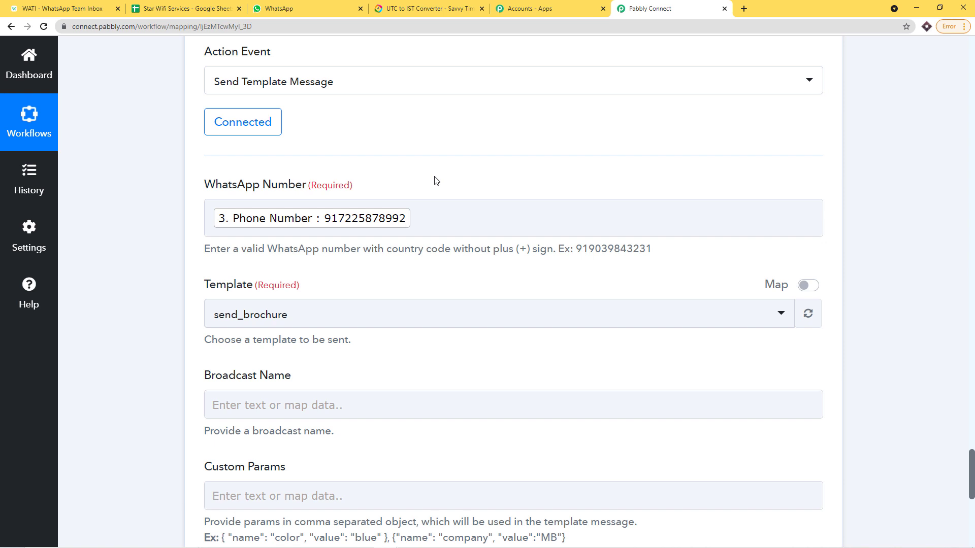
Switch to WATI, open its Template Messages list under Broadcast and search the templates for "subs".
scroll(434, 181, "down", 2)
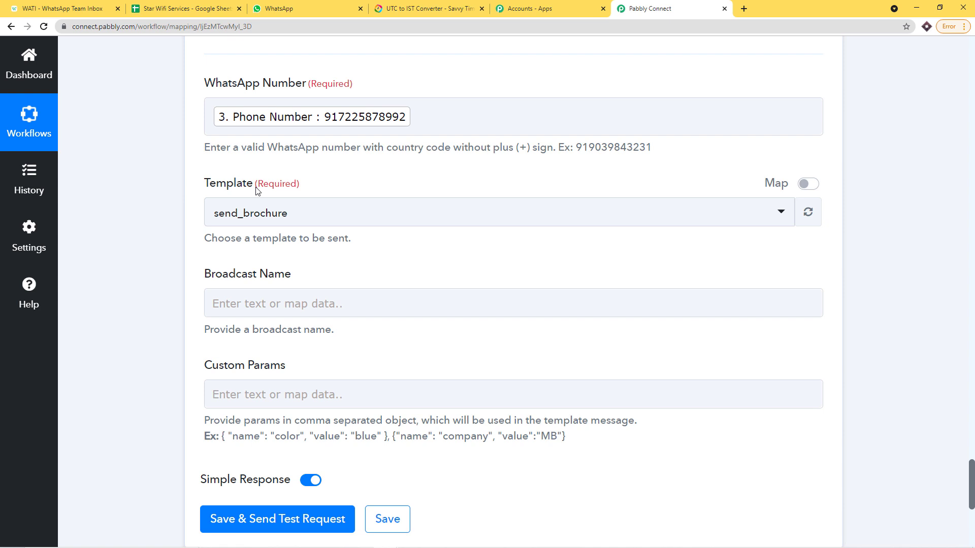
left_click(103, 10)
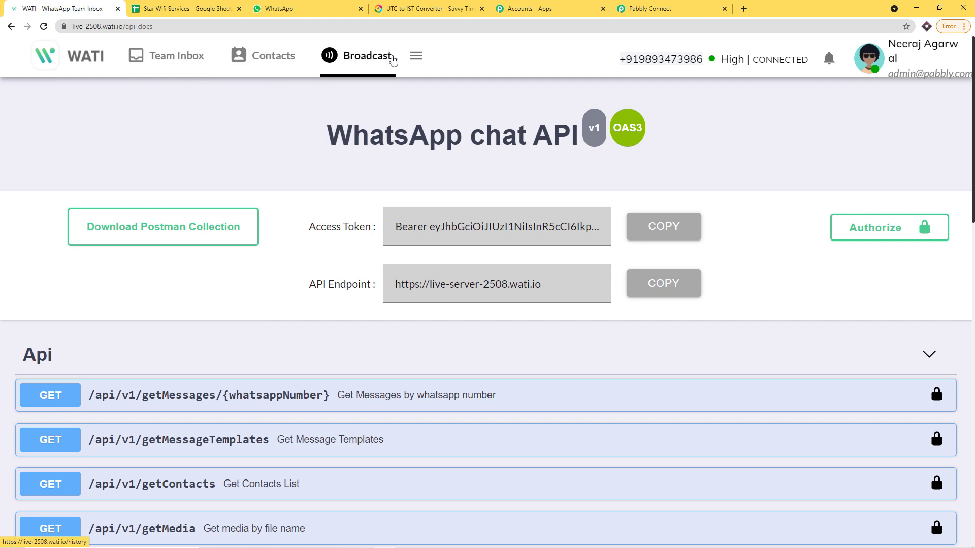
left_click(393, 59)
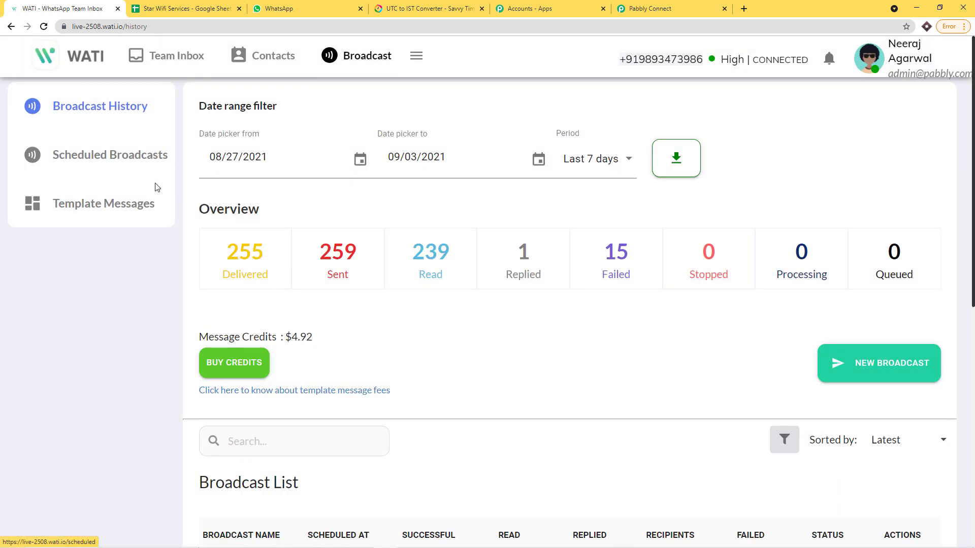
left_click(137, 208)
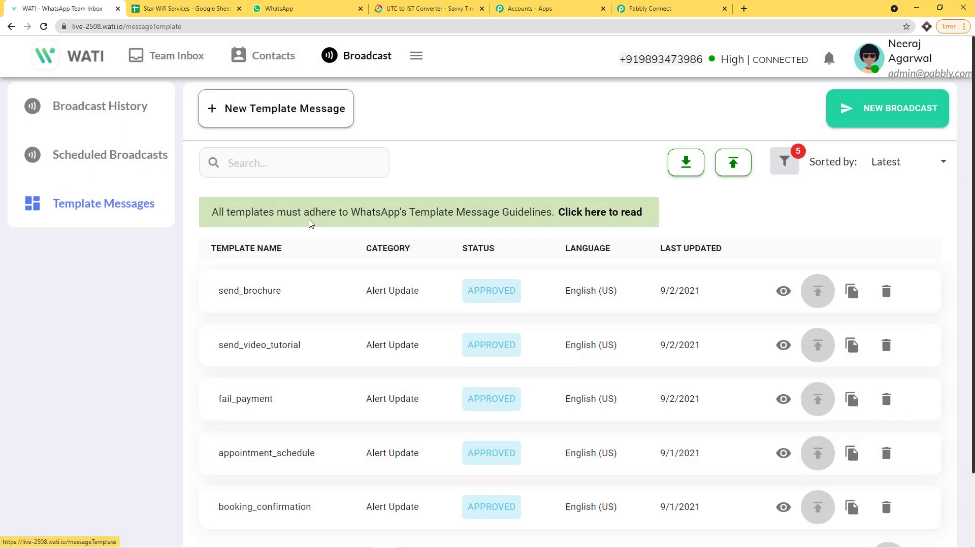
scroll(324, 249, "down", 2)
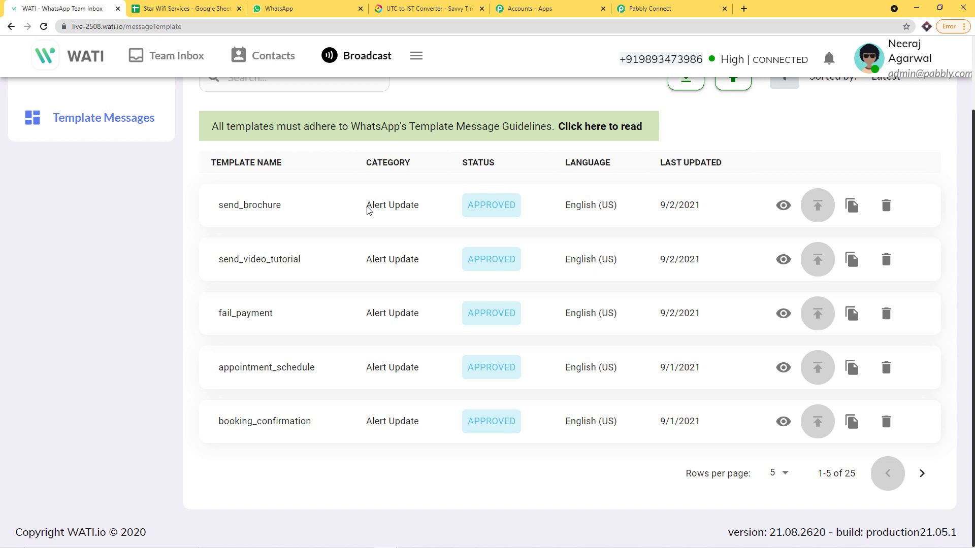
scroll(330, 198, "up", 1)
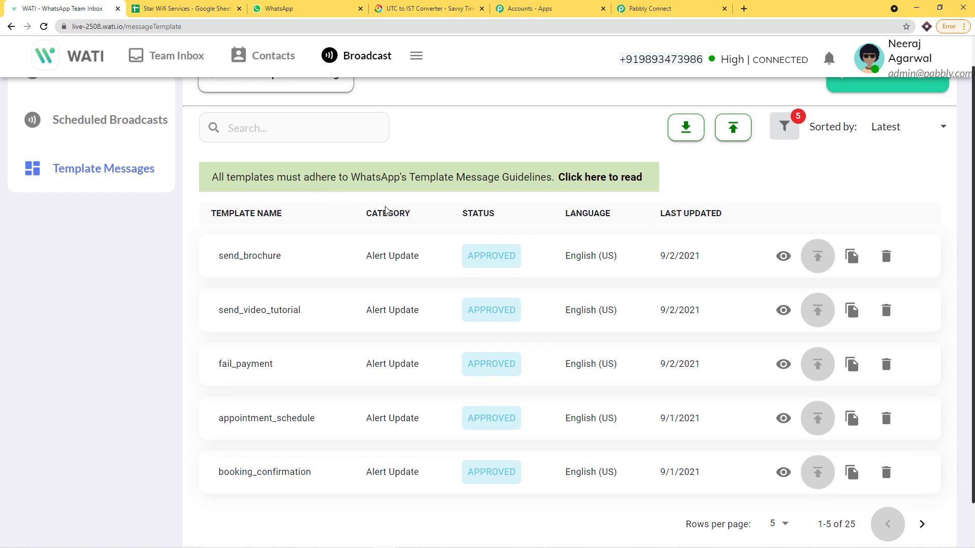
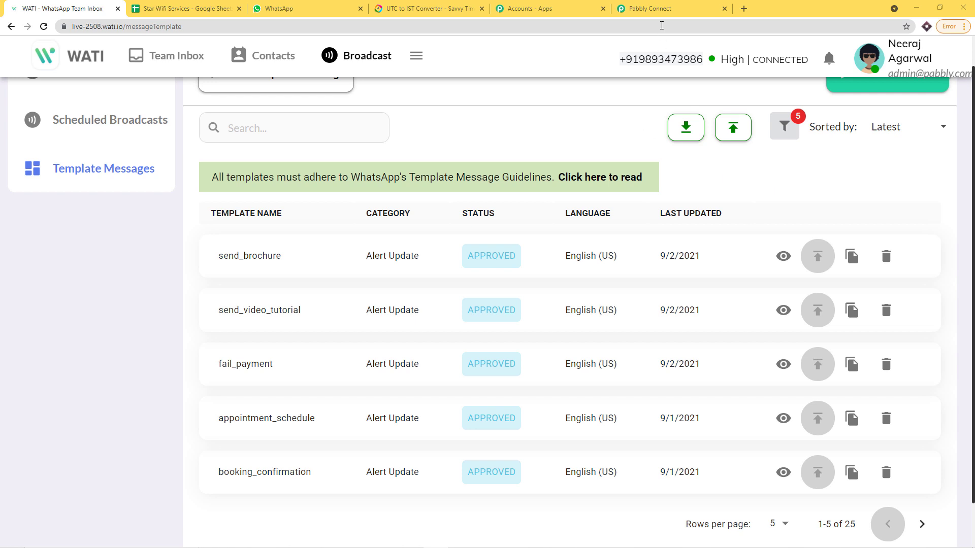
left_click(282, 128)
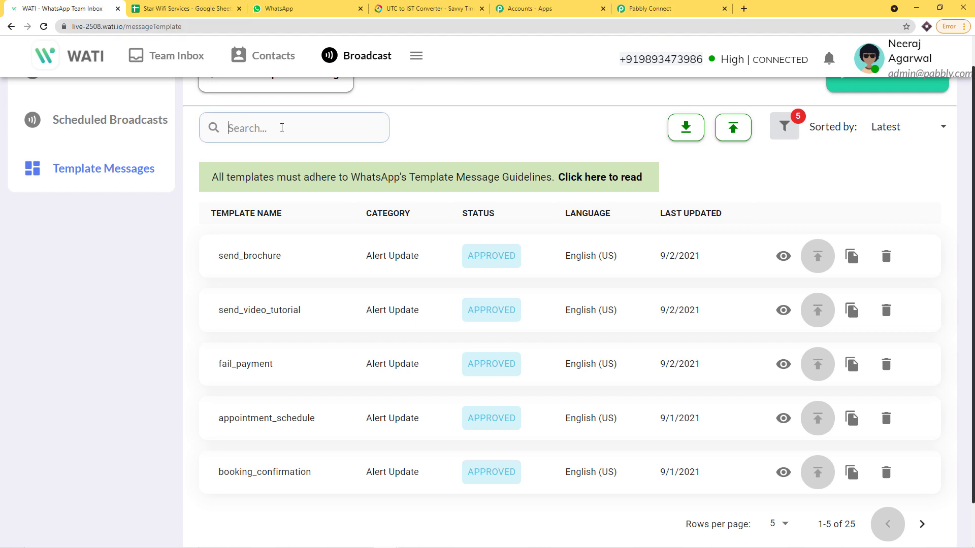
type("subs")
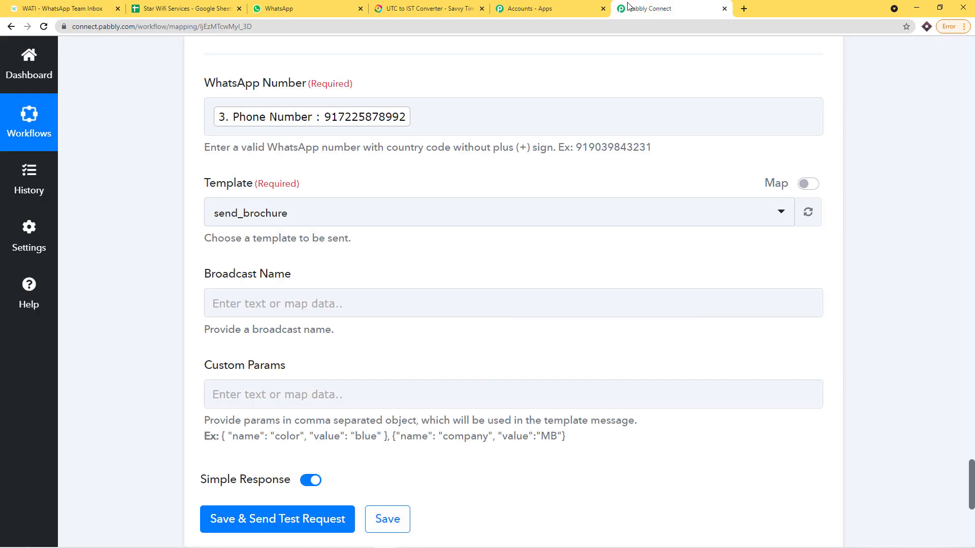
Switch to Pabbly Connect and choose the subscription_expire template for the WATI action.
left_click(650, 9)
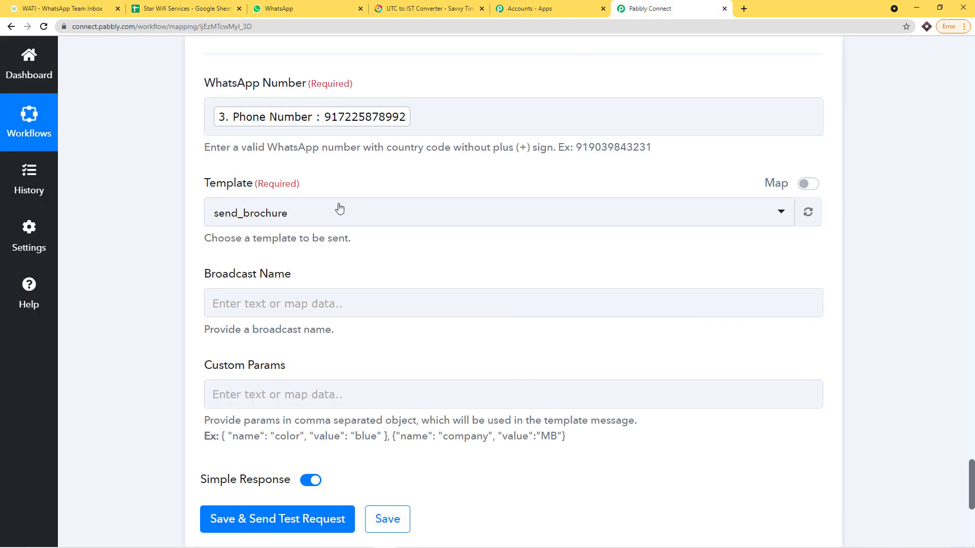
left_click(274, 214)
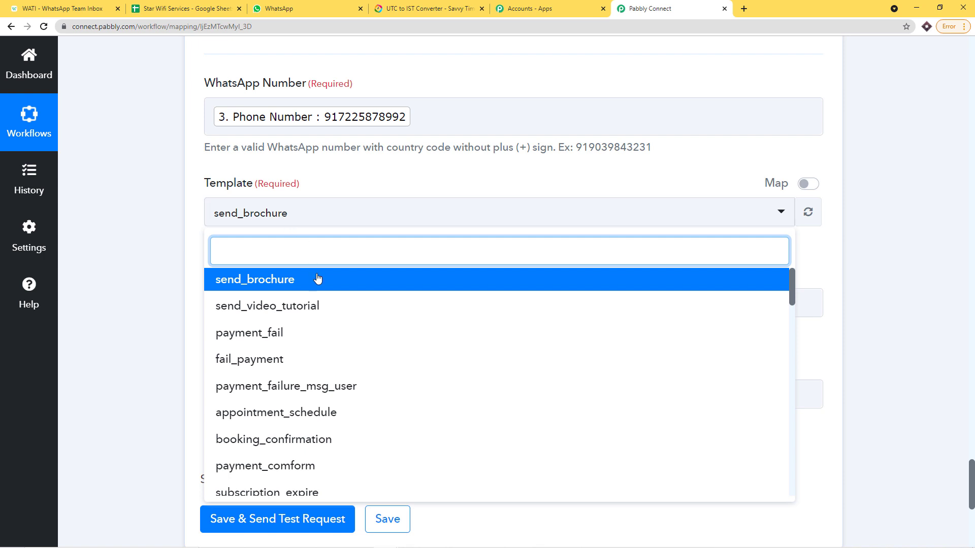
scroll(305, 300, "down", 4)
scroll(305, 300, "down", 15)
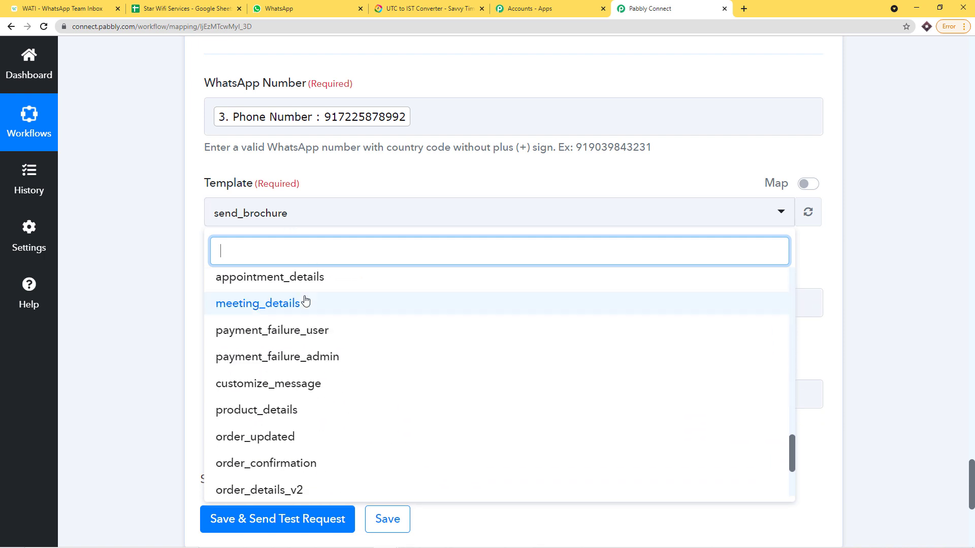
scroll(305, 300, "up", 10)
scroll(305, 301, "up", 5)
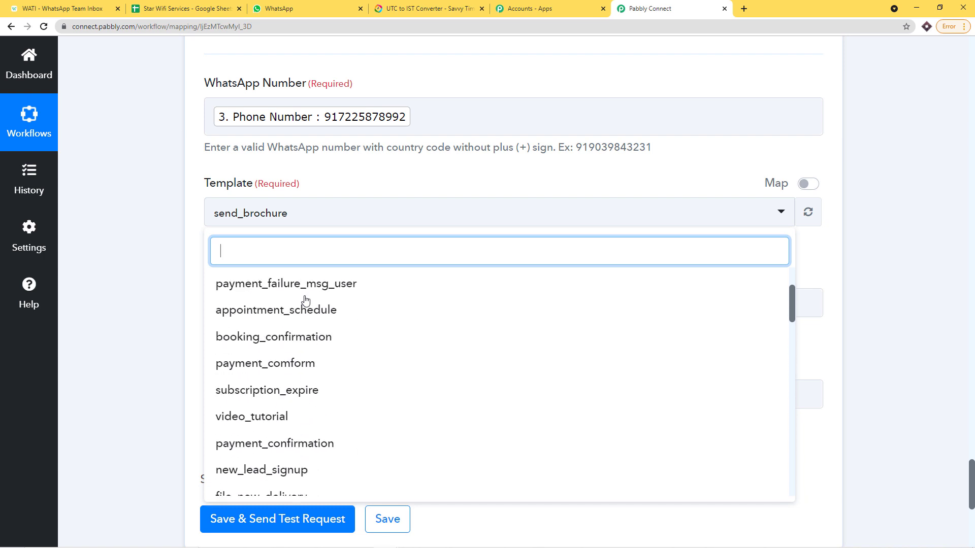
left_click(80, 5)
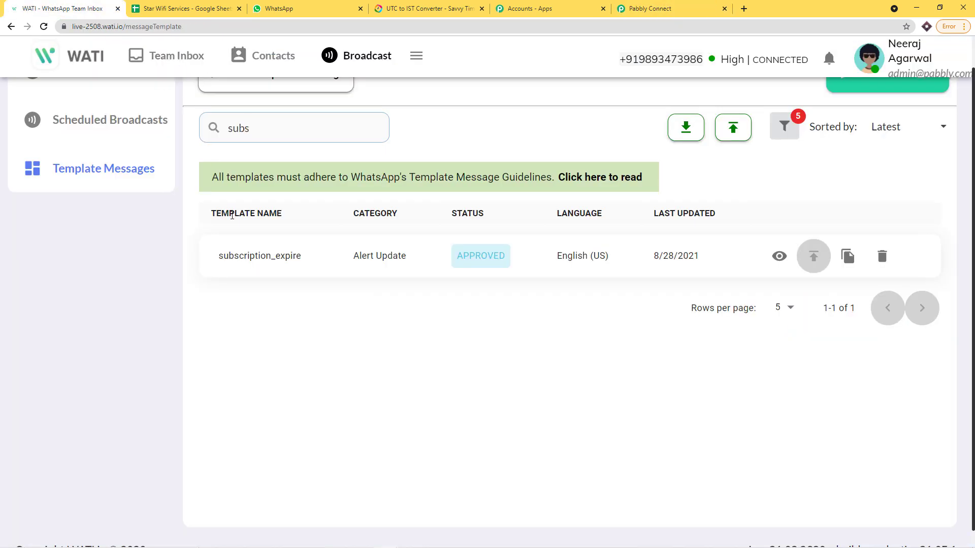
left_click(733, 4)
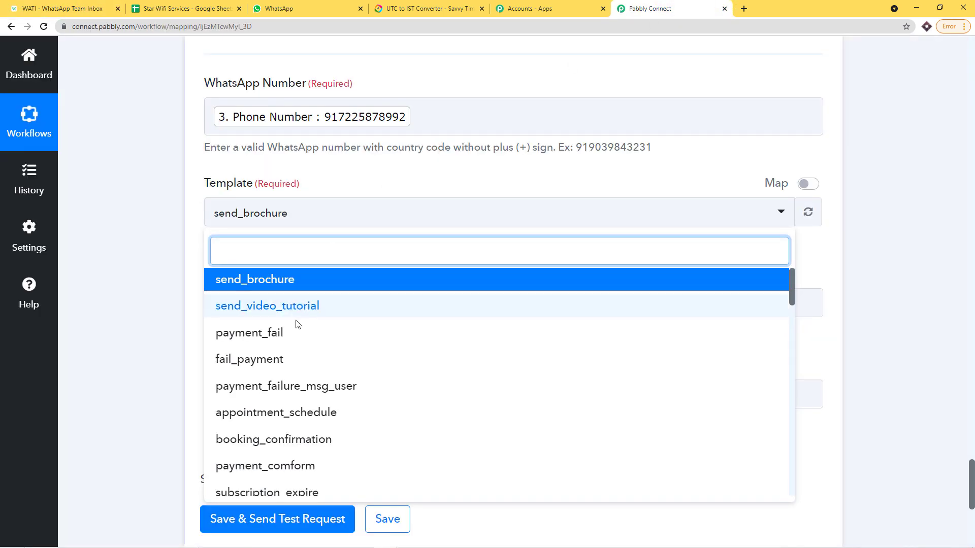
scroll(297, 325, "up", 3)
scroll(295, 327, "down", 3)
left_click(275, 491)
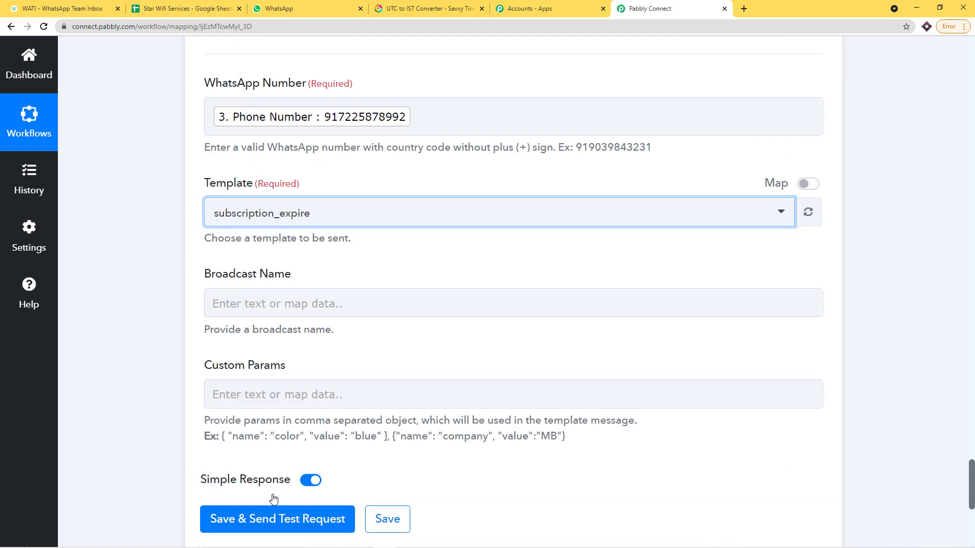
Open the subscription_expire template in WATI and examine the first_name, service_name, expiration_date and link variables in its body.
left_click(32, 13)
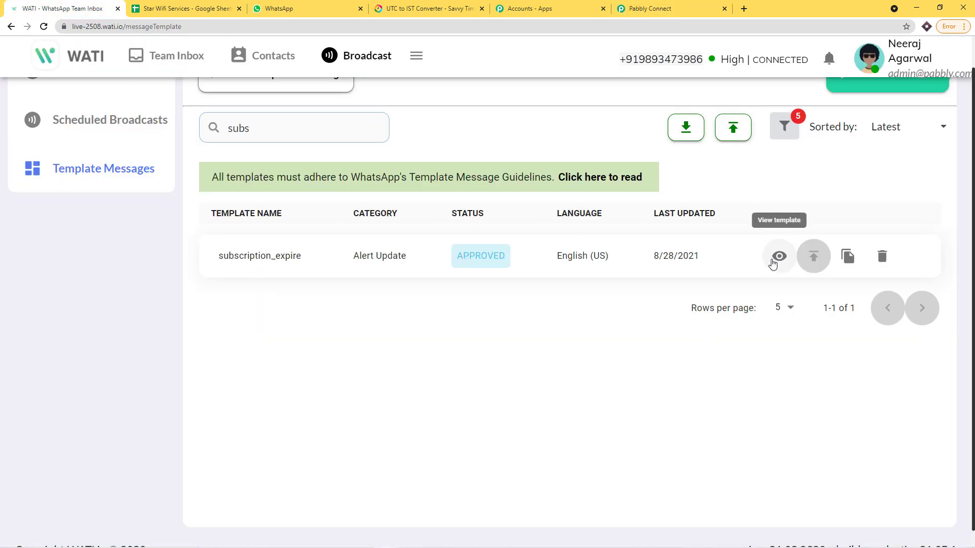
left_click(772, 260)
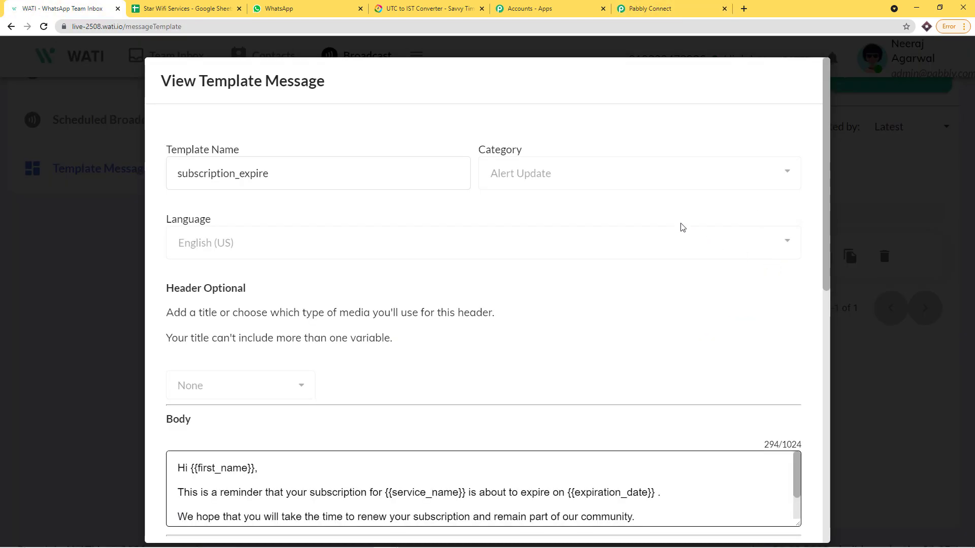
scroll(622, 240, "down", 1)
scroll(610, 259, "down", 2)
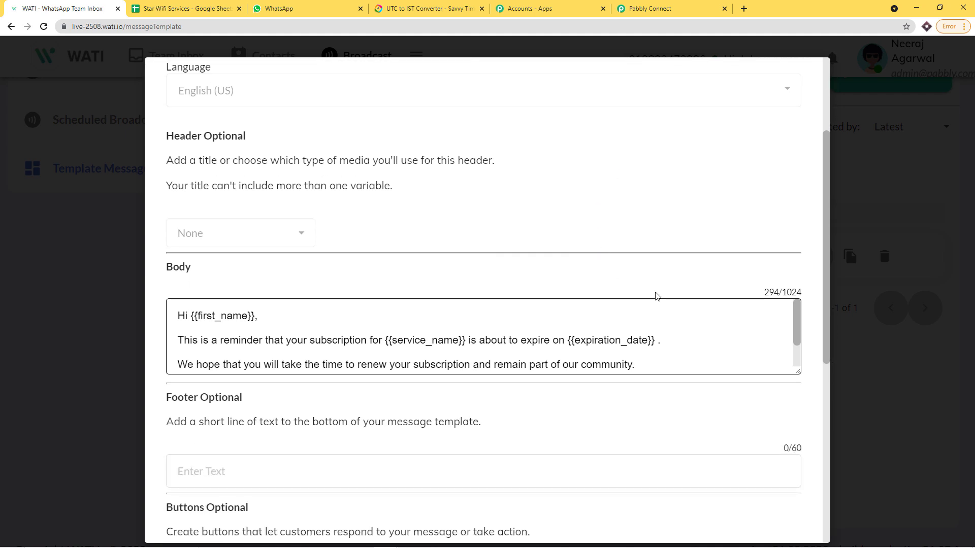
mouse_move(795, 326)
left_mouse_down()
mouse_move(795, 340)
mouse_move(786, 333)
left_mouse_up()
left_click_drag(248, 305, 199, 306)
left_click_drag(460, 340, 392, 343)
left_click_drag(650, 340, 574, 337)
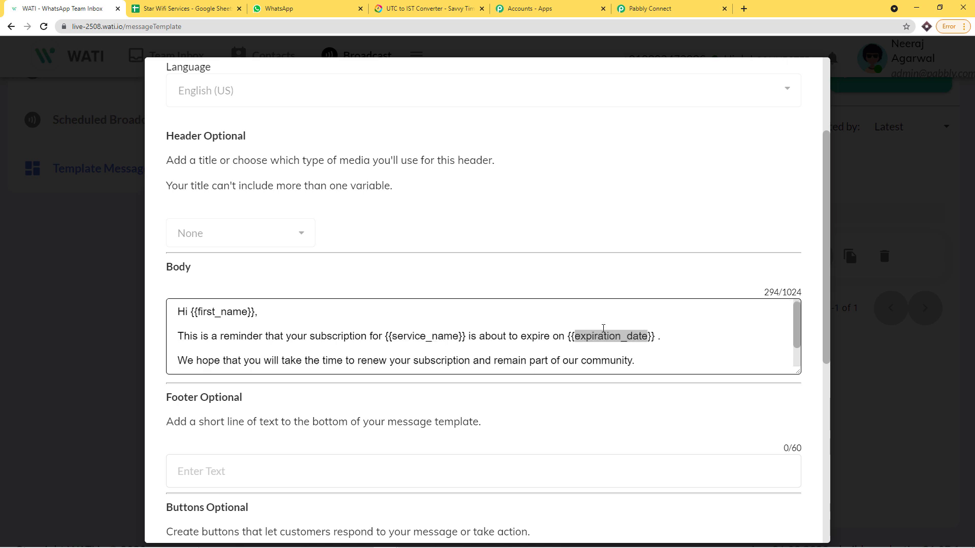
scroll(555, 334, "down", 1)
left_click_drag(409, 357, 392, 358)
scroll(377, 347, "up", 1)
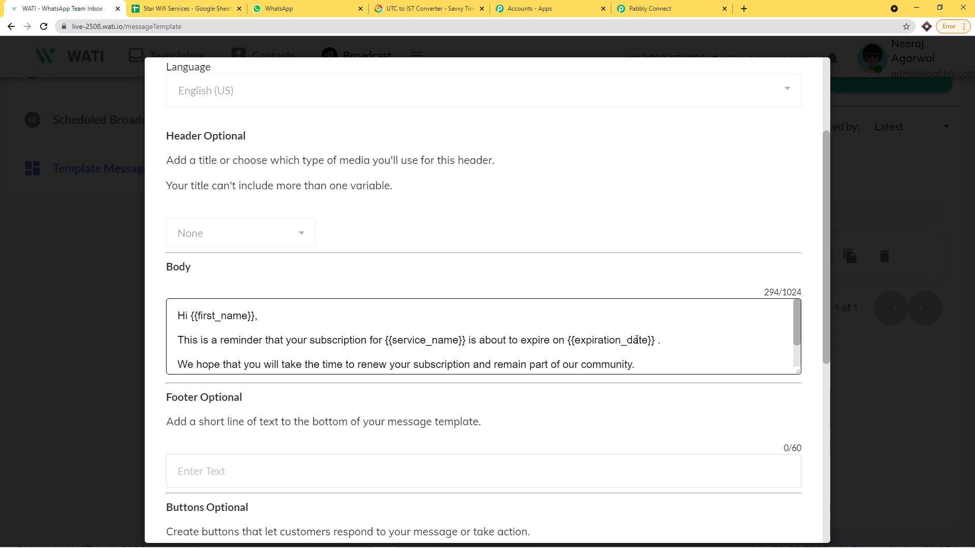
scroll(446, 351, "down", 1)
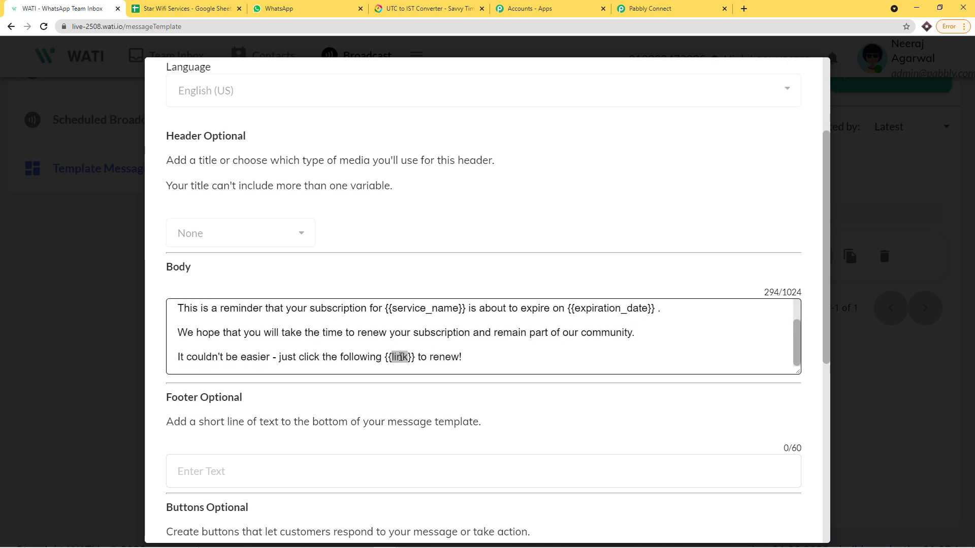
scroll(401, 355, "up", 1)
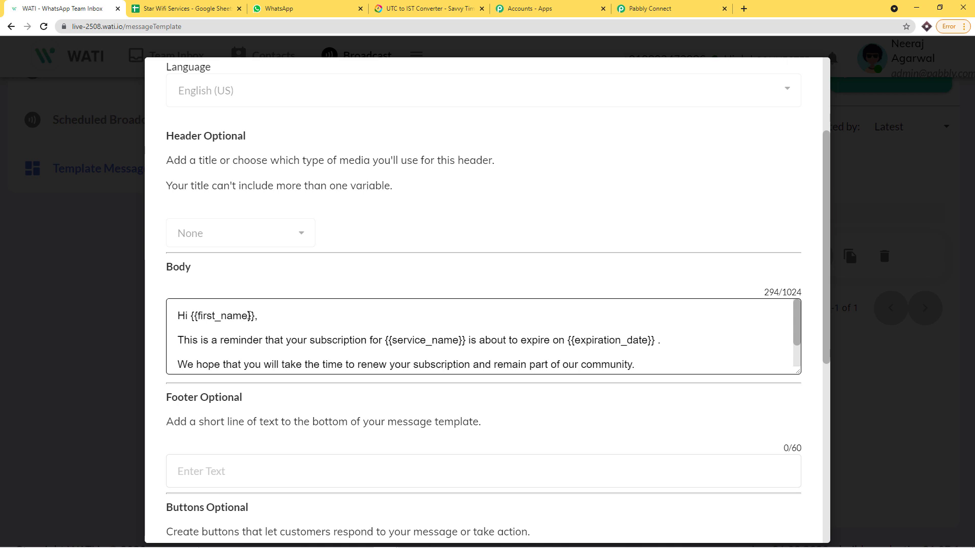
Copy the example object { "name": "color", "value": "blue" } from Pabbly Connect's field hint into the WATI action's Custom Params.
left_click(660, 5)
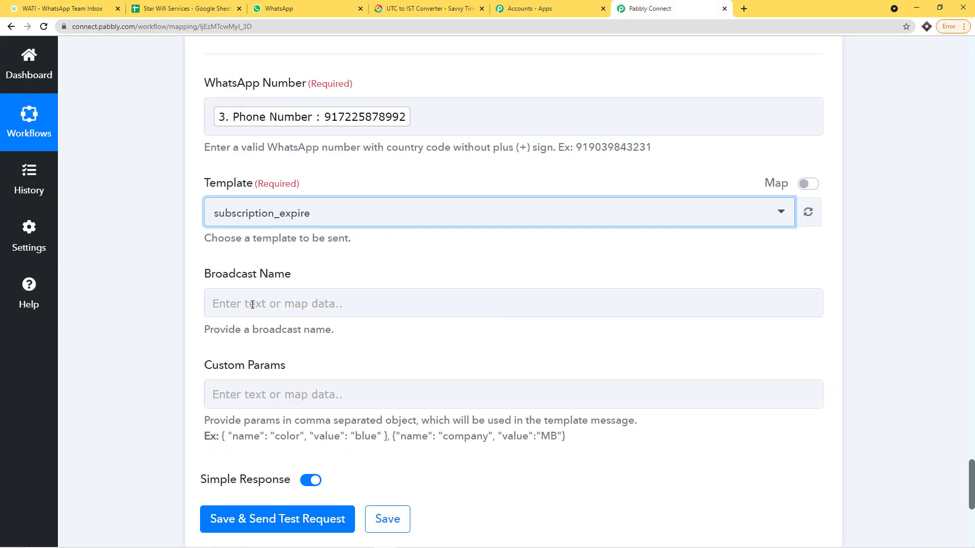
scroll(253, 294, "down", 1)
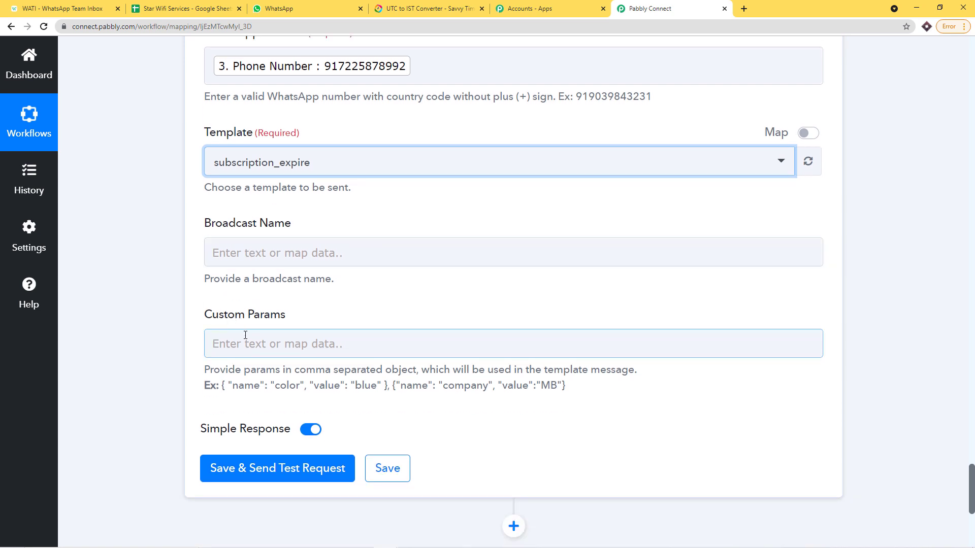
left_click(61, 8)
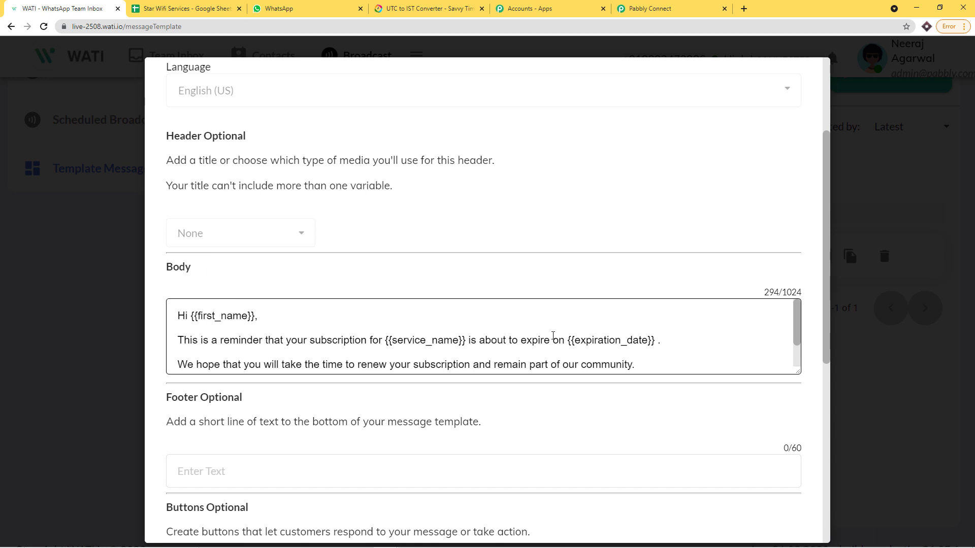
scroll(464, 351, "down", 1)
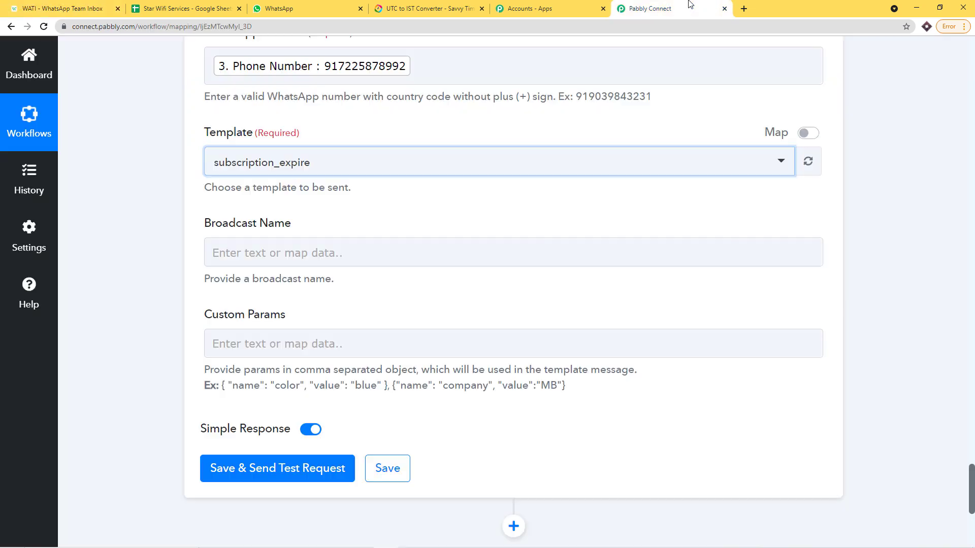
left_click(660, 9)
left_click_drag(388, 385, 222, 386)
right_click(222, 388)
left_click(230, 394)
left_click(236, 345)
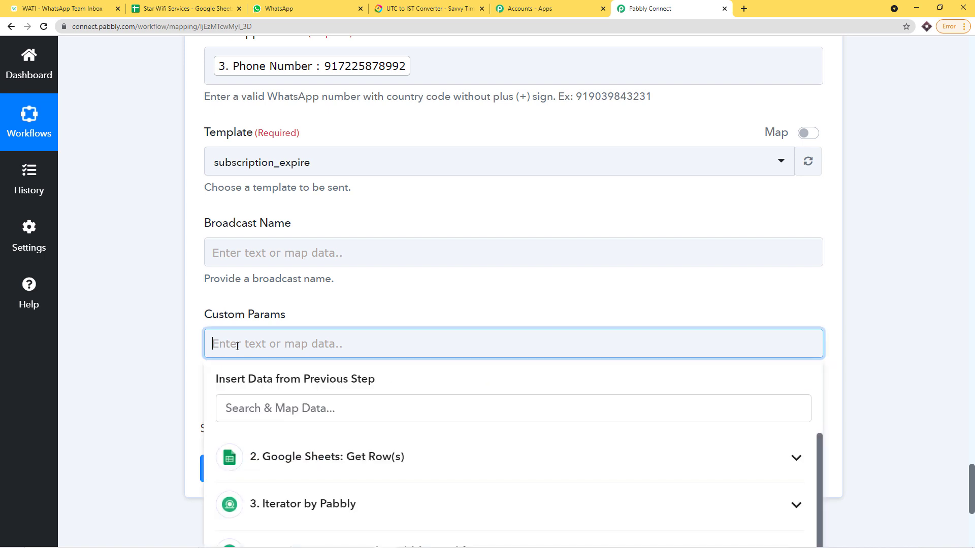
key("ctrl+v")
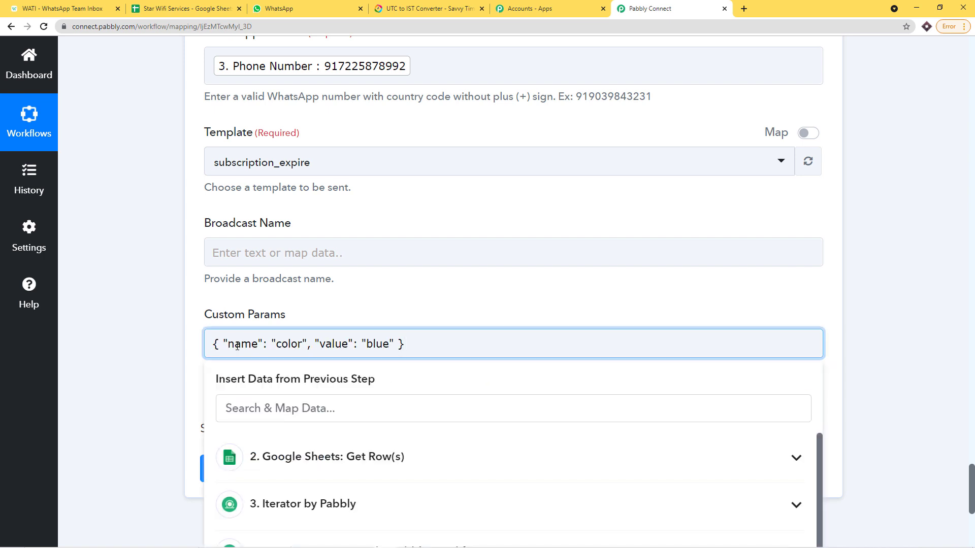
Copy the variable name first_name from the WATI template body and replace "color" with it in Pabbly Connect's Custom Params.
left_click(294, 302)
left_click(93, 7)
scroll(251, 313, "up", 1)
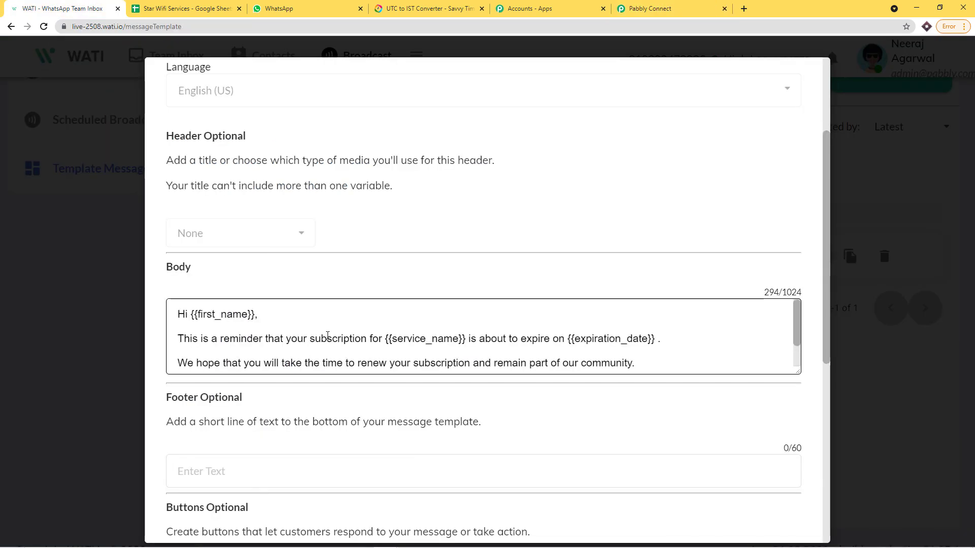
left_click_drag(247, 315, 198, 320)
right_click(199, 320)
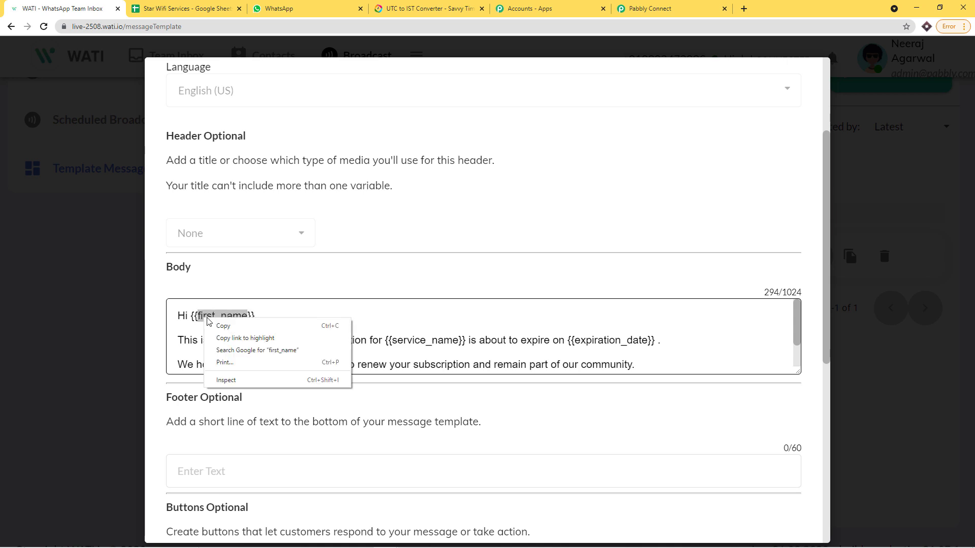
left_click(217, 324)
left_click(636, 6)
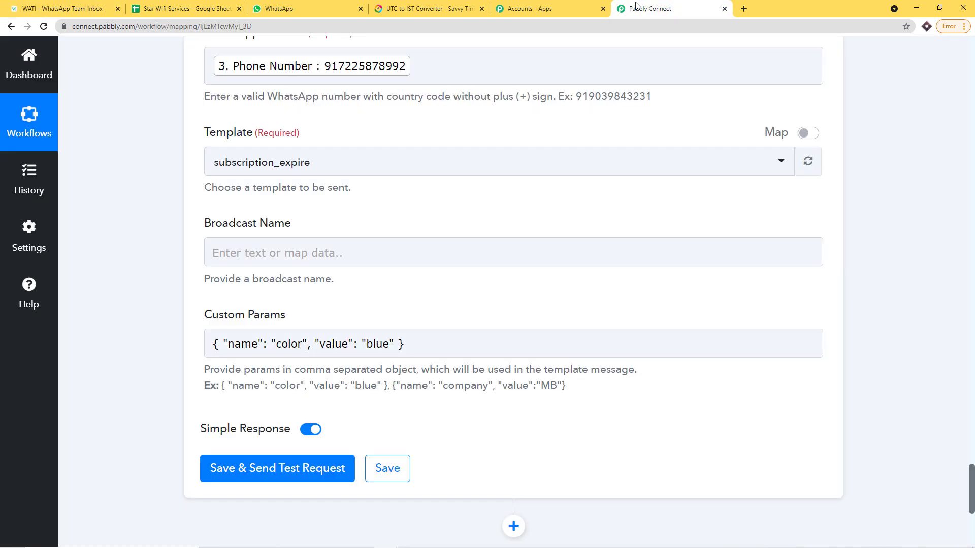
left_click(299, 343)
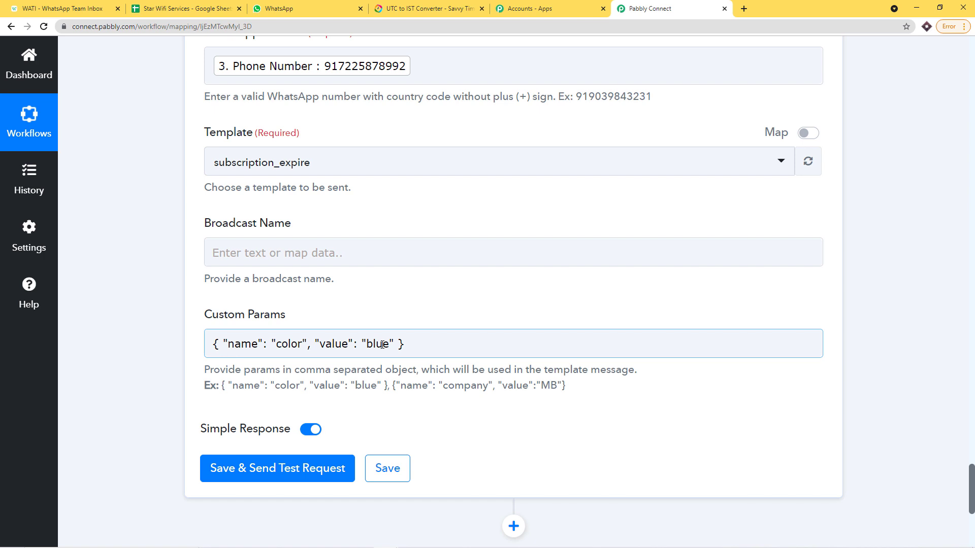
double_click(300, 340)
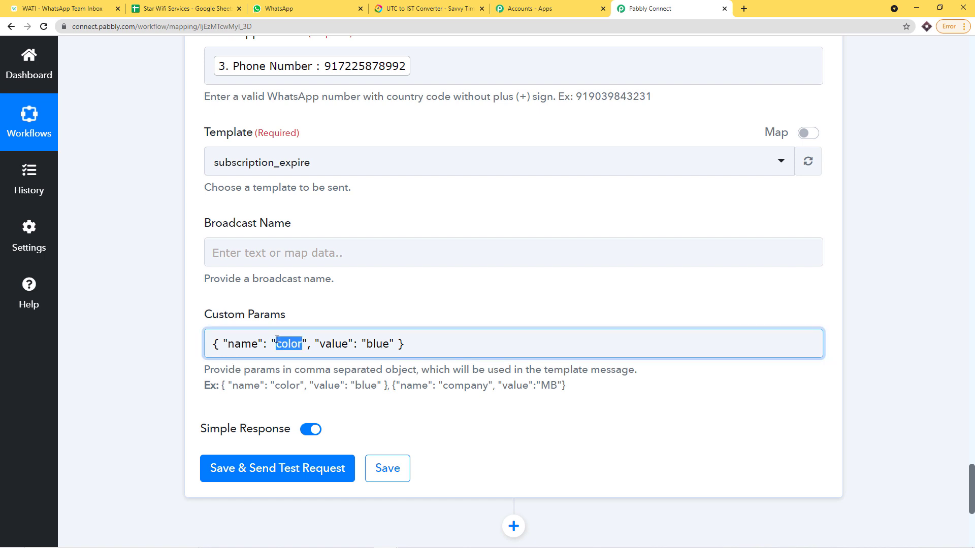
key("BackSpace")
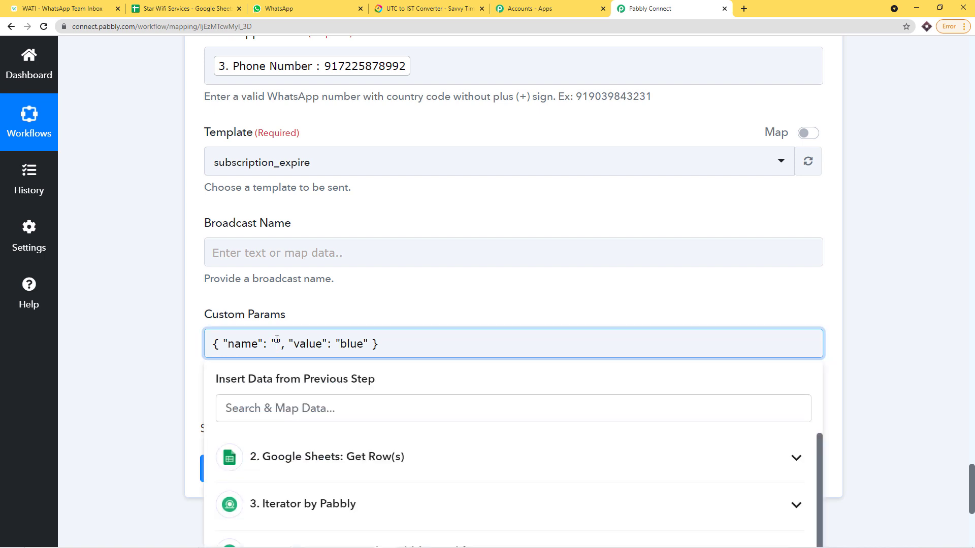
key("ctrl+v")
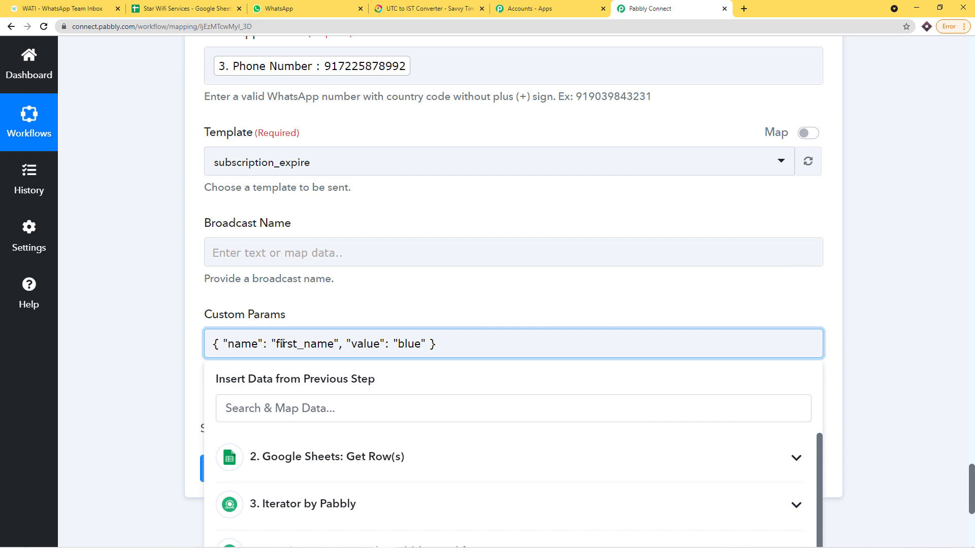
Replace the "blue" value of the first_name parameter with the Name field mapped from the Iterator step.
left_click_drag(425, 345, 399, 351)
key("BackSpace")
scroll(405, 338, "down", 4)
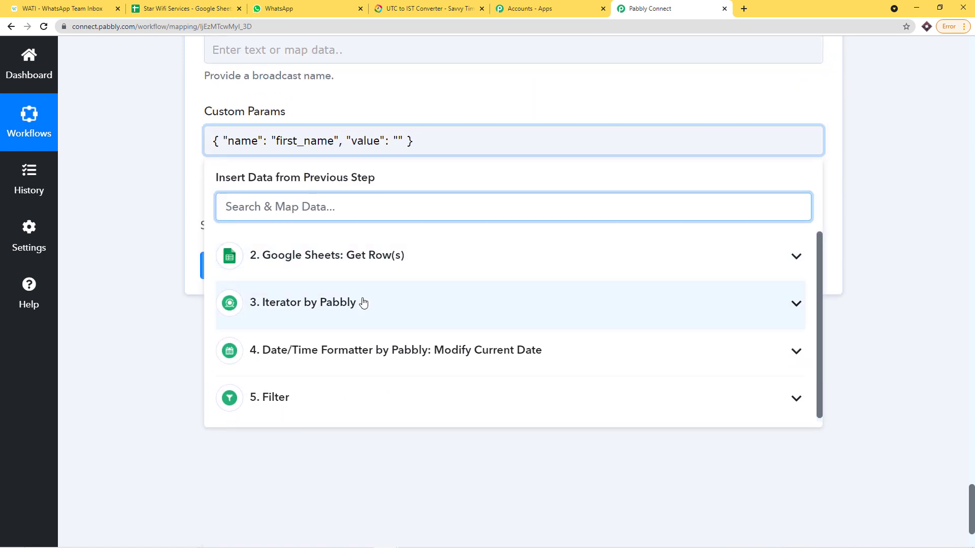
left_click(364, 303)
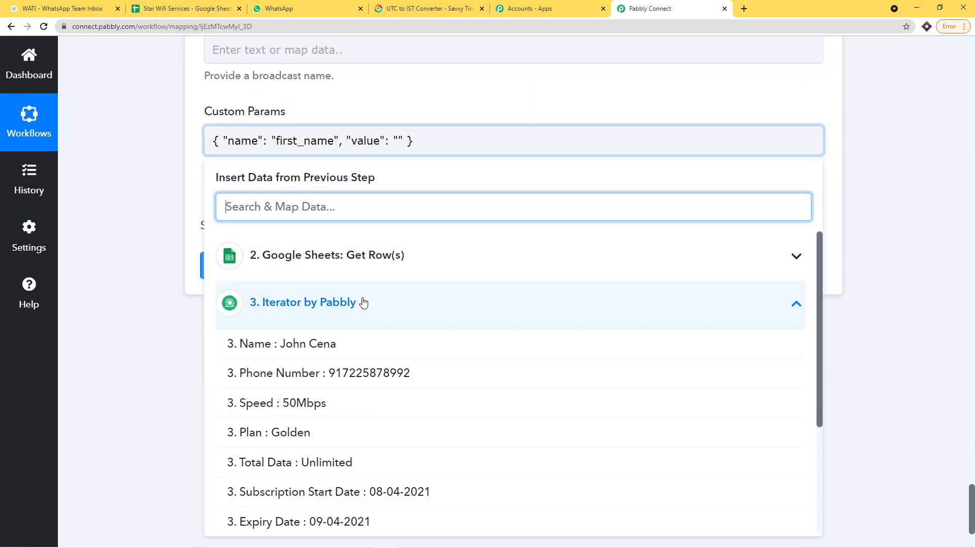
left_click(335, 348)
left_click(446, 104)
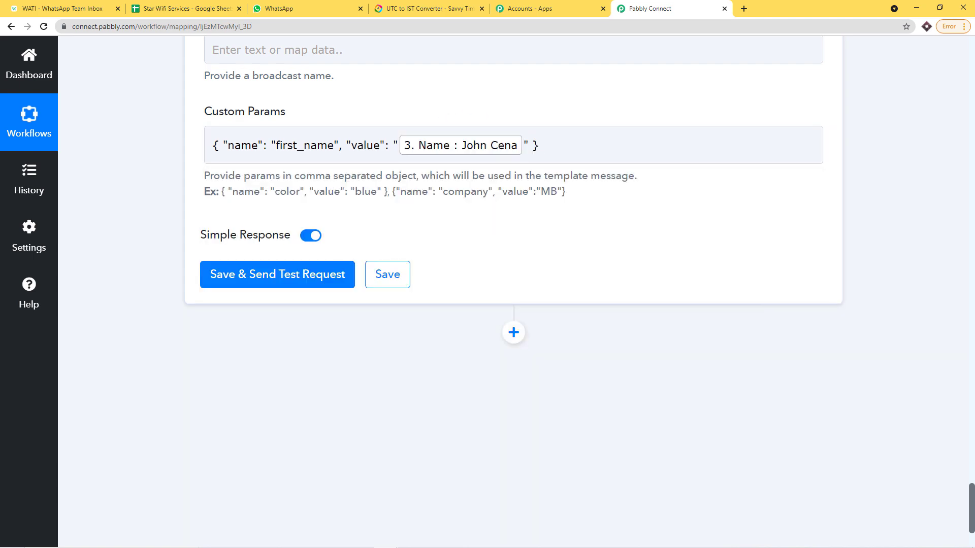
Check the customer's Name value in the Iterator step's received response.
scroll(446, 105, "up", 9)
scroll(533, 348, "up", 20)
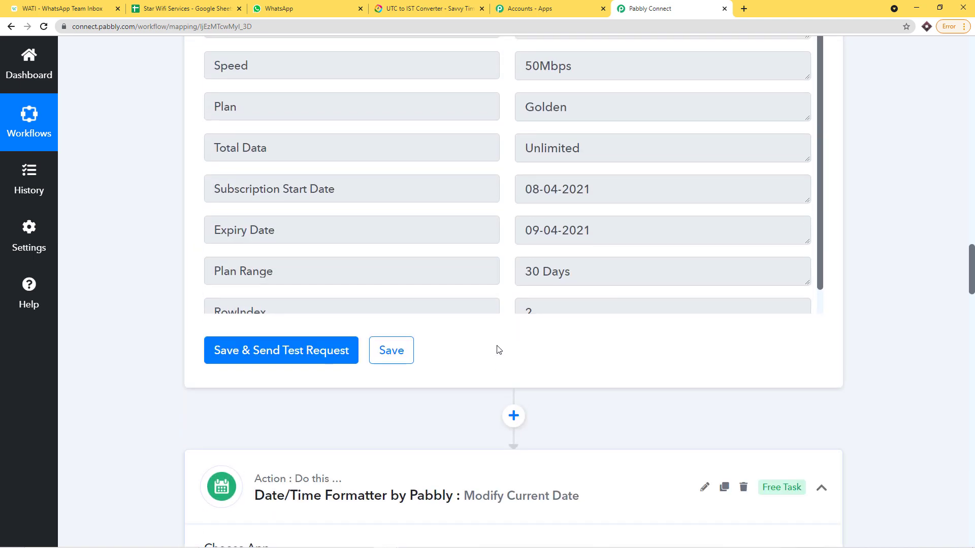
scroll(589, 203, "up", 8)
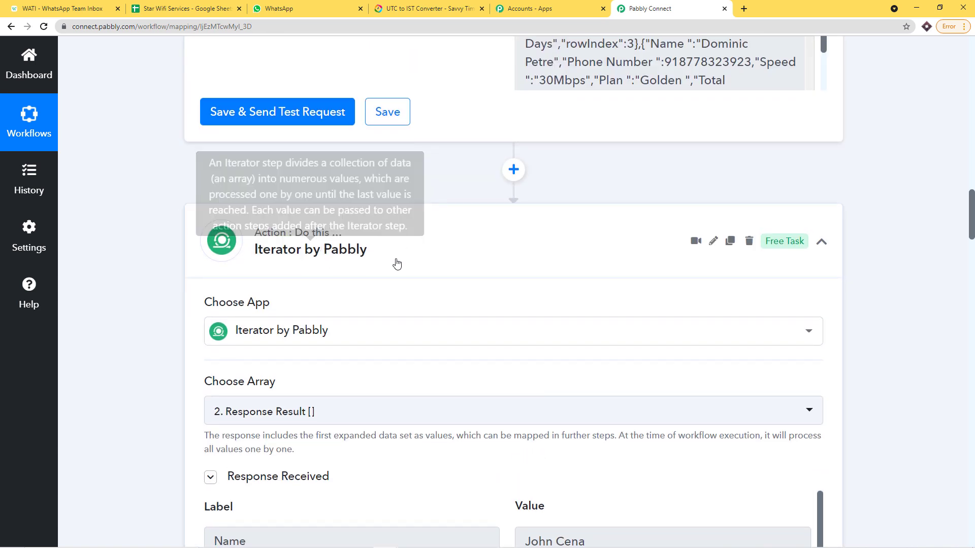
scroll(533, 276, "down", 4)
scroll(533, 275, "down", 2)
left_click(581, 237)
key("ctrl+a")
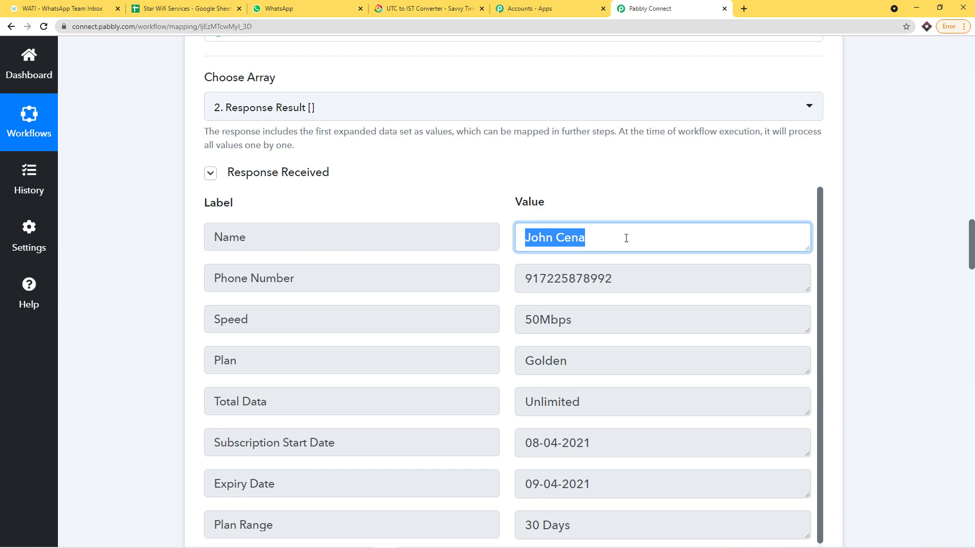
Add a comma after the first_name object in the WATI action's Custom Params.
scroll(954, 340, "down", 20)
scroll(953, 345, "down", 20)
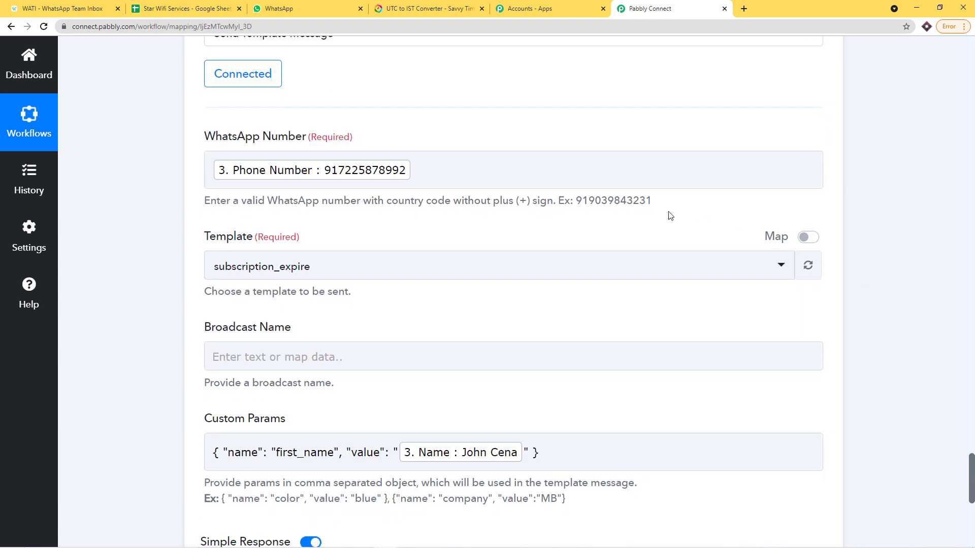
scroll(657, 249, "down", 3)
left_click(538, 301)
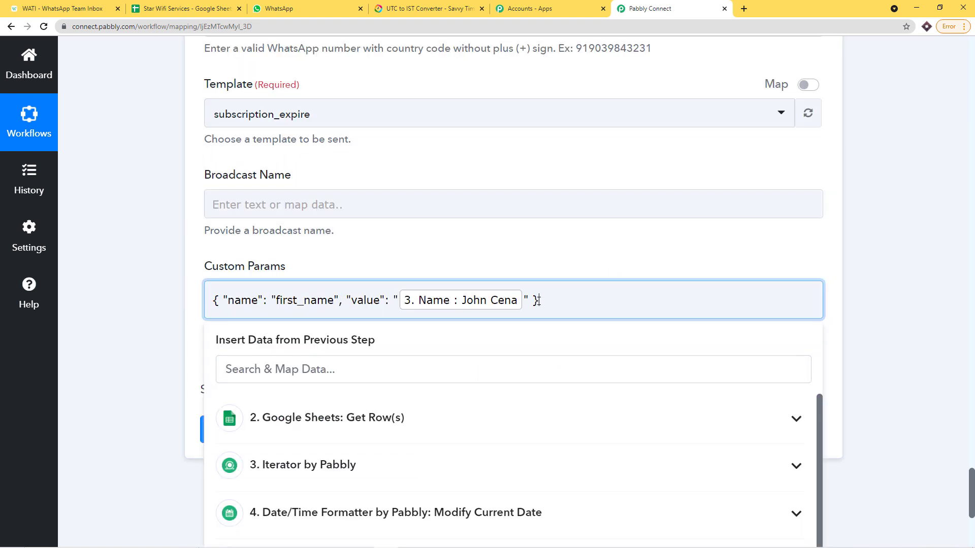
Check the WATI template body for the variable that follows first_name, then return to Pabbly Connect.
left_click(63, 8)
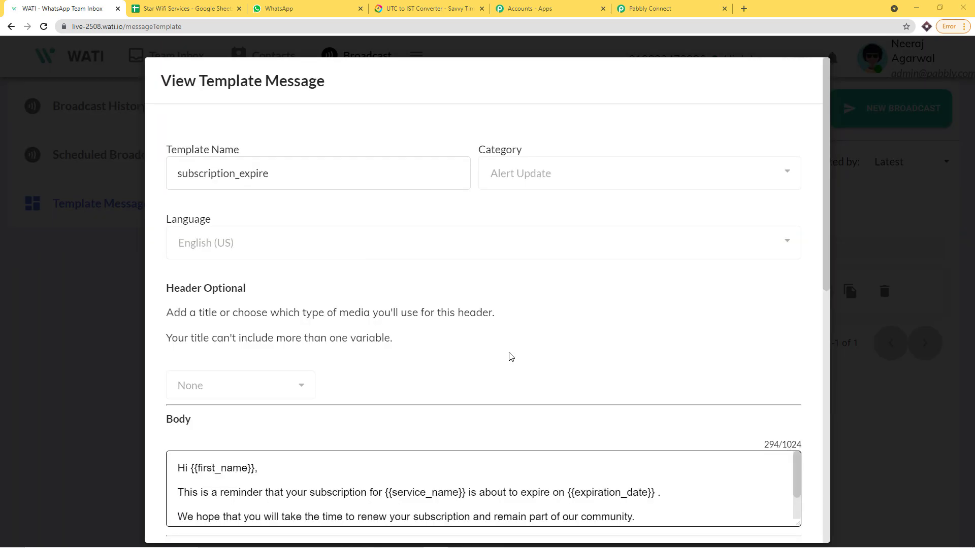
scroll(503, 363, "down", 2)
left_click_drag(248, 367, 199, 367)
scroll(380, 362, "down", 1)
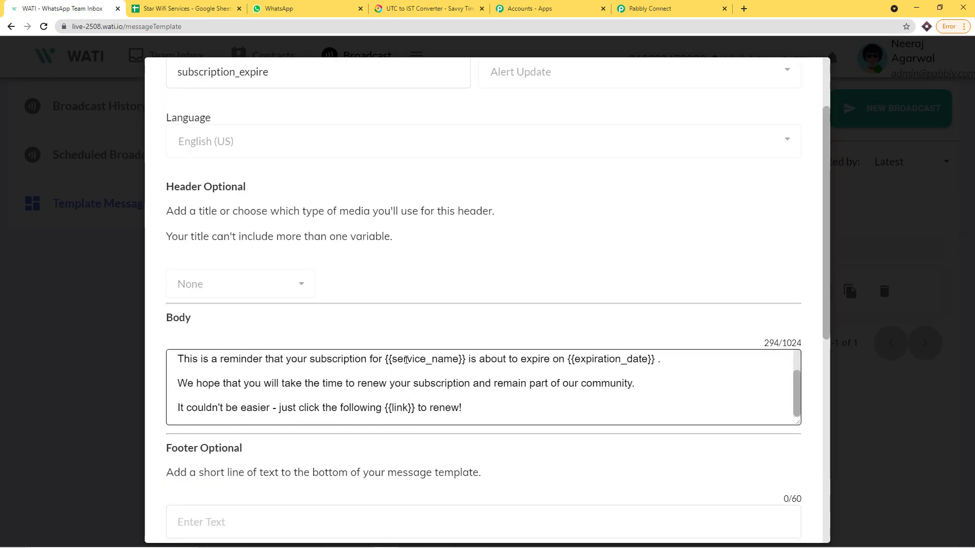
left_click_drag(389, 359, 458, 360)
left_click(652, 5)
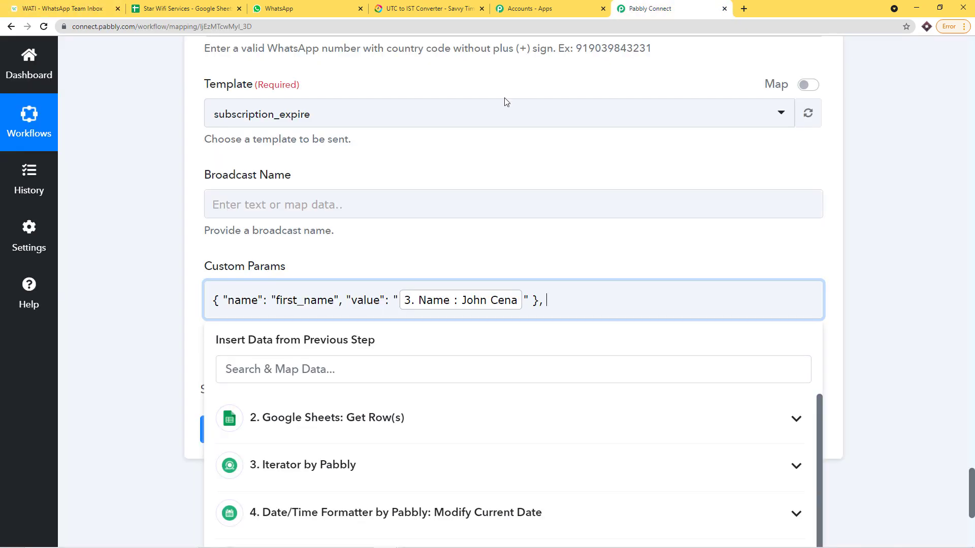
Copy the example object { "name": "color", "value": "blue" } from the field hint and paste it as the second object in Custom Params.
left_click(541, 248)
scroll(390, 240, "down", 2)
left_click_drag(387, 245, 222, 245)
right_click(222, 246)
left_click(236, 253)
left_click(576, 198)
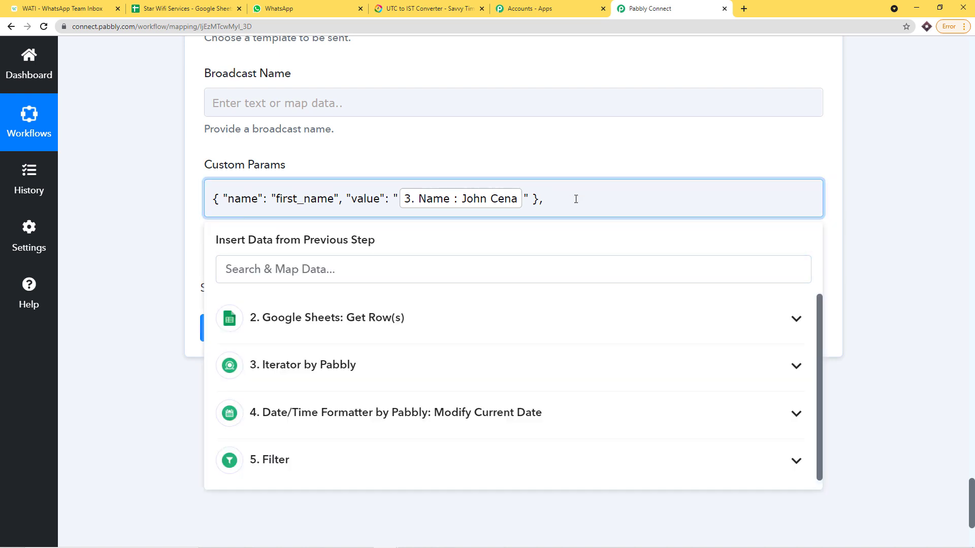
right_click(576, 198)
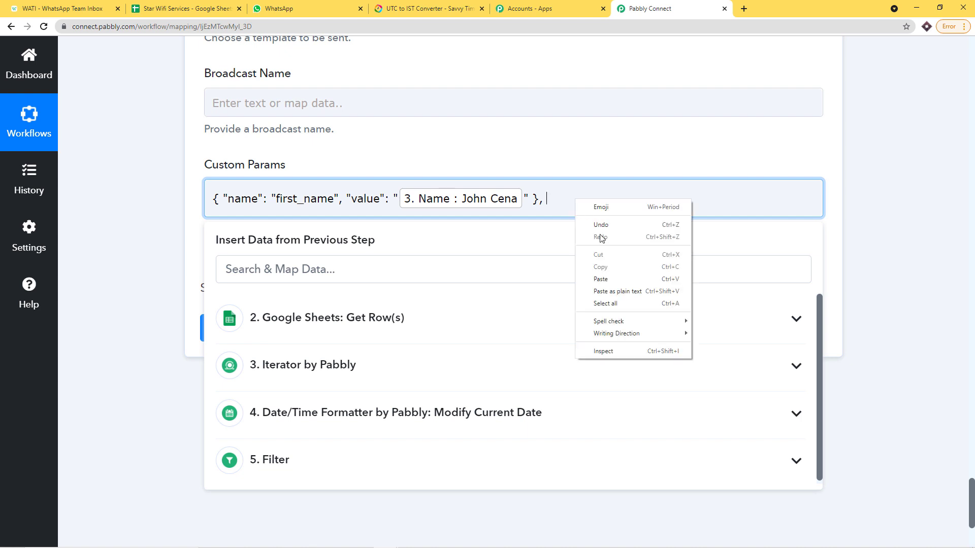
left_click(609, 276)
left_click(606, 166)
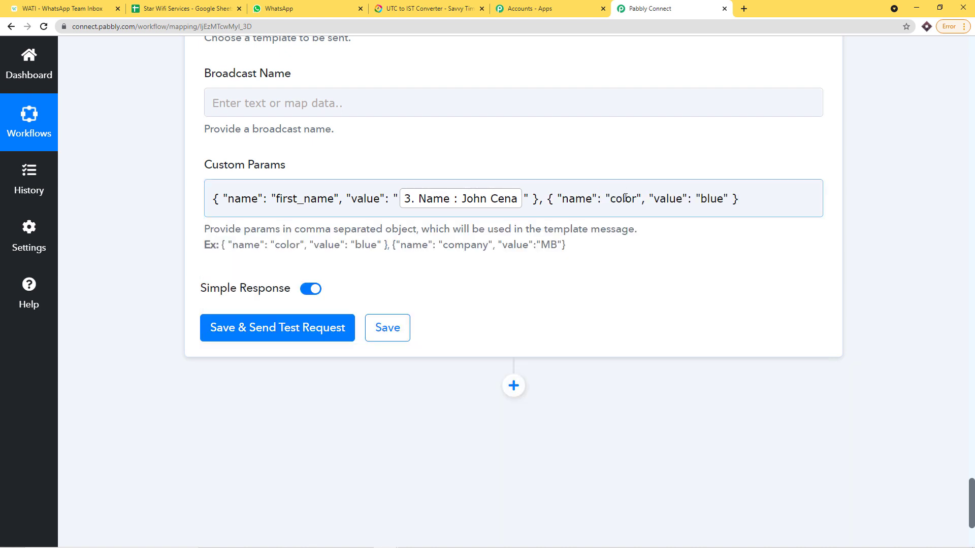
Replace "color" in the second Custom Params object with the variable name service_name copied from the WATI template body.
left_click_drag(639, 201, 611, 201)
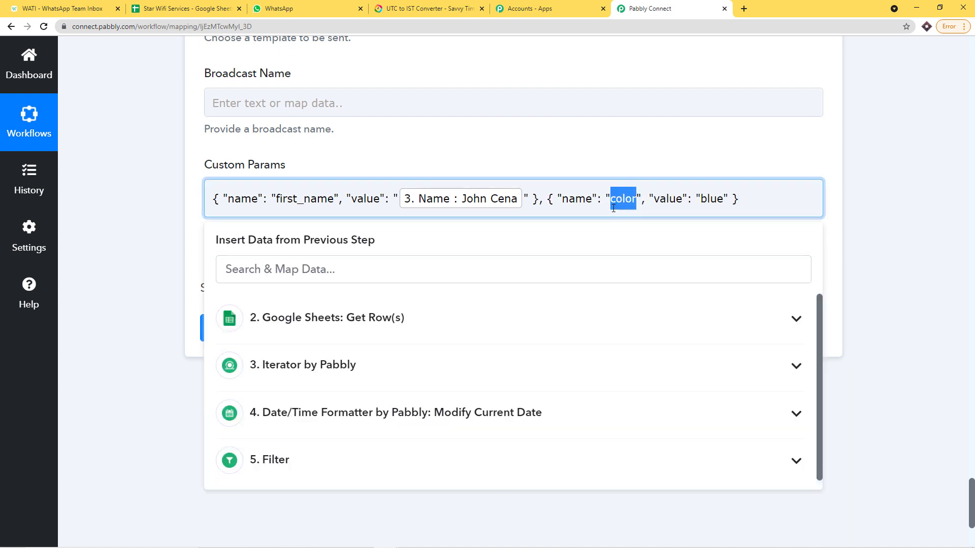
key("BackSpace")
left_click(77, 8)
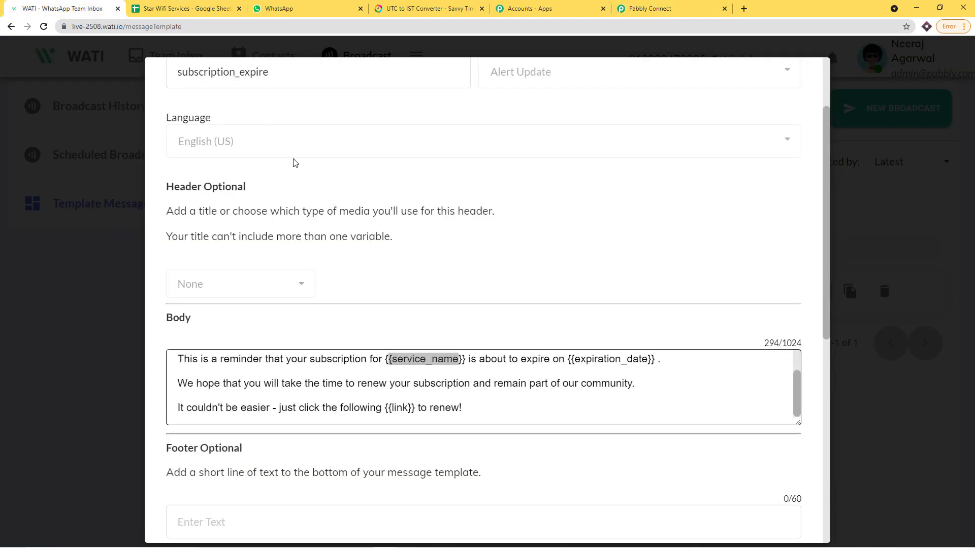
left_click(425, 363)
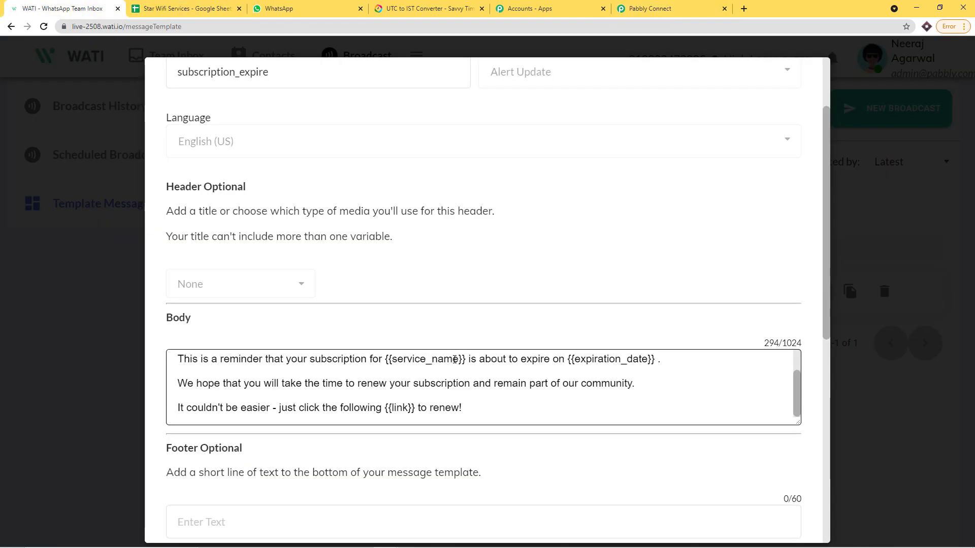
left_click_drag(453, 360, 394, 396)
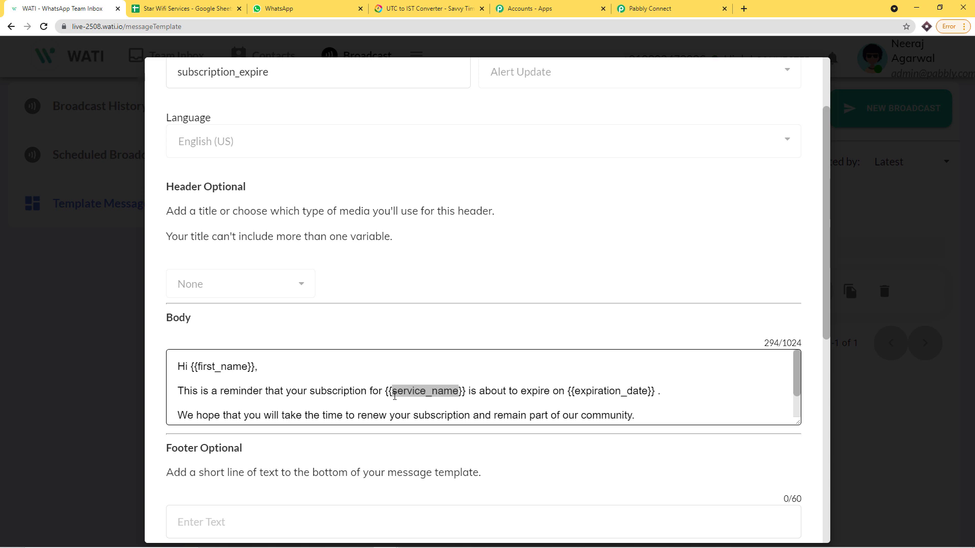
right_click(401, 394)
left_click(416, 400)
left_click(650, 8)
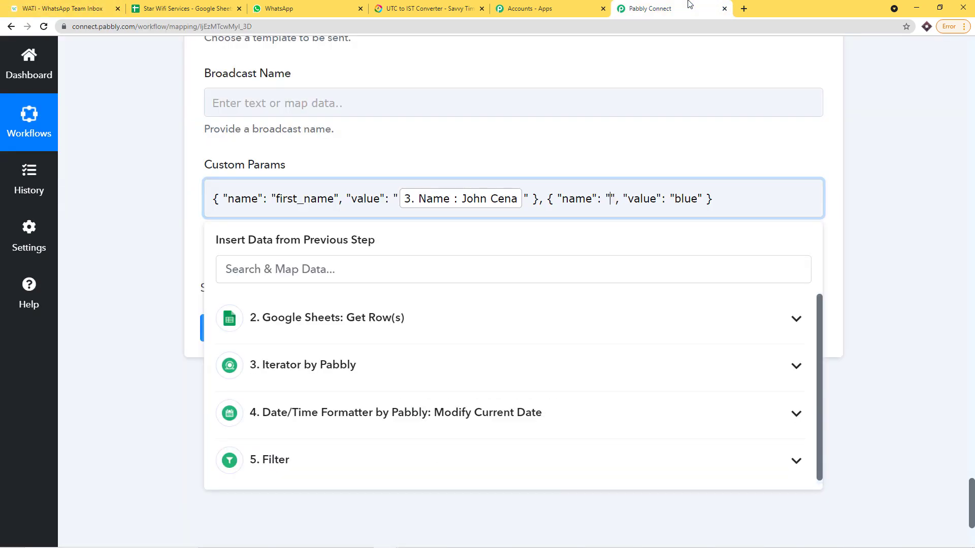
left_click(610, 198)
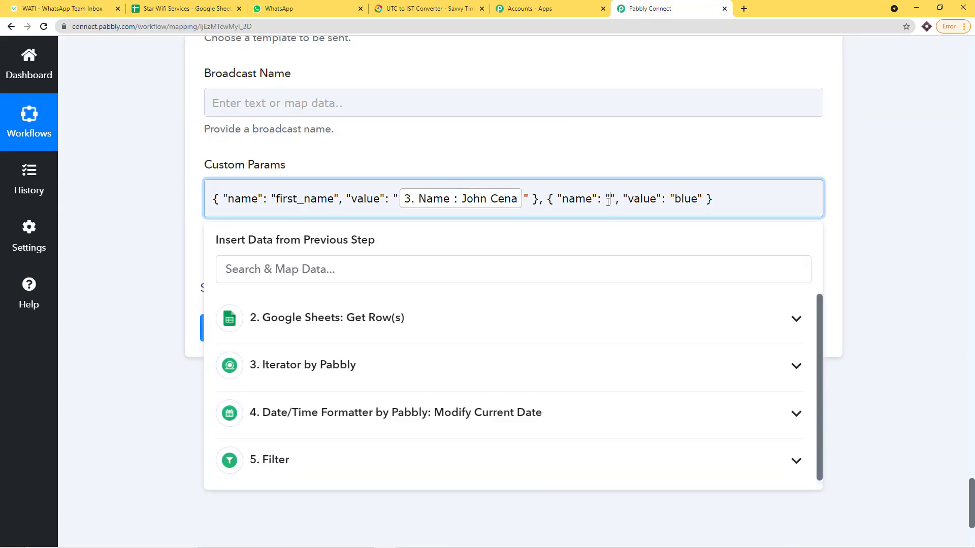
right_click(612, 199)
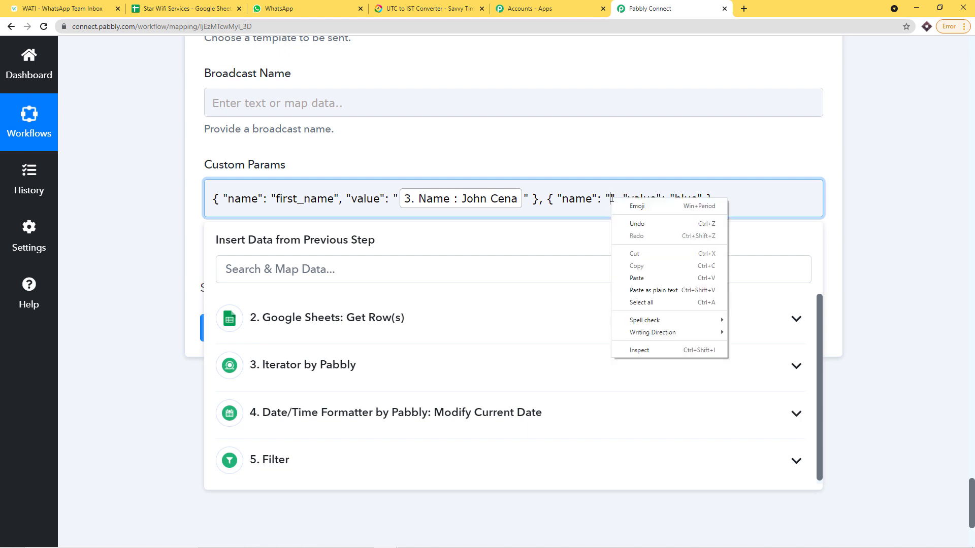
left_click(645, 277)
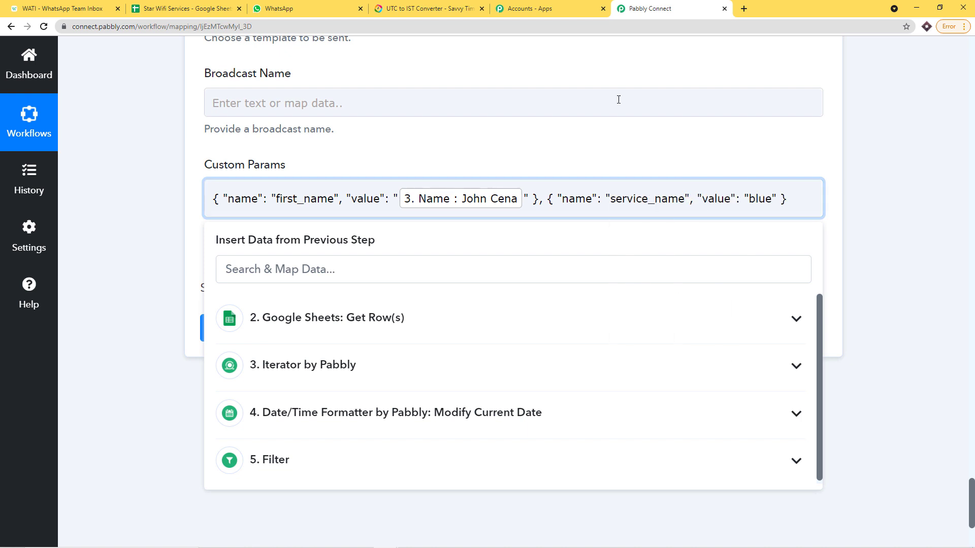
Replace the "blue" value of the service_name parameter with the fixed text Star Wifi Services.
left_click_drag(773, 199, 748, 199)
key("BackSpace")
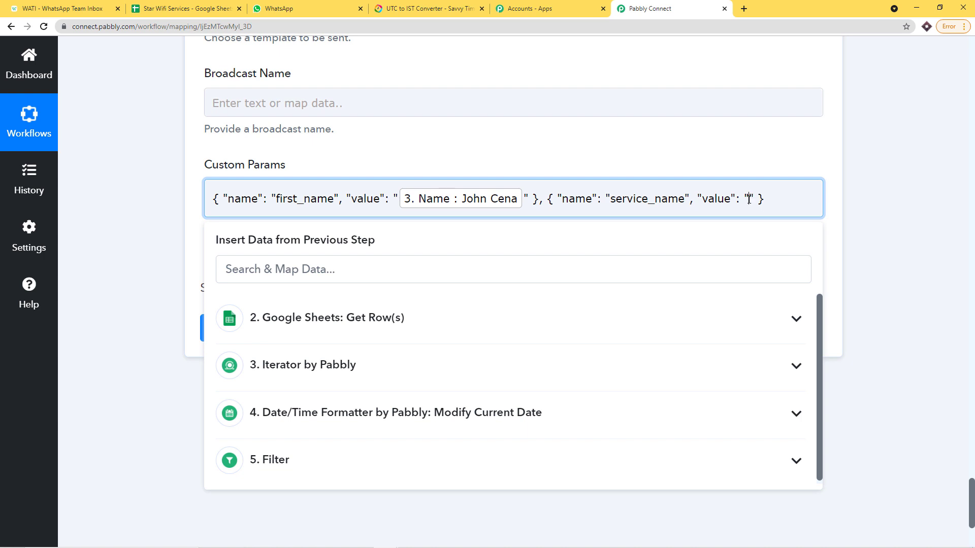
type("Star Wifi Servi")
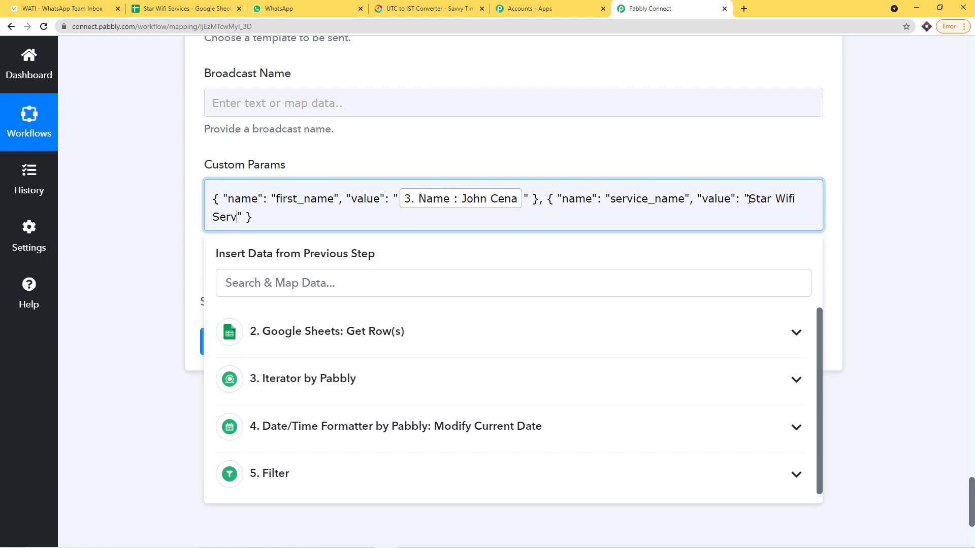
type("ces")
left_click(704, 164)
Add a comma after the service_name object in Custom Params and select the expiration_date variable name in the WATI template body.
left_click(288, 224)
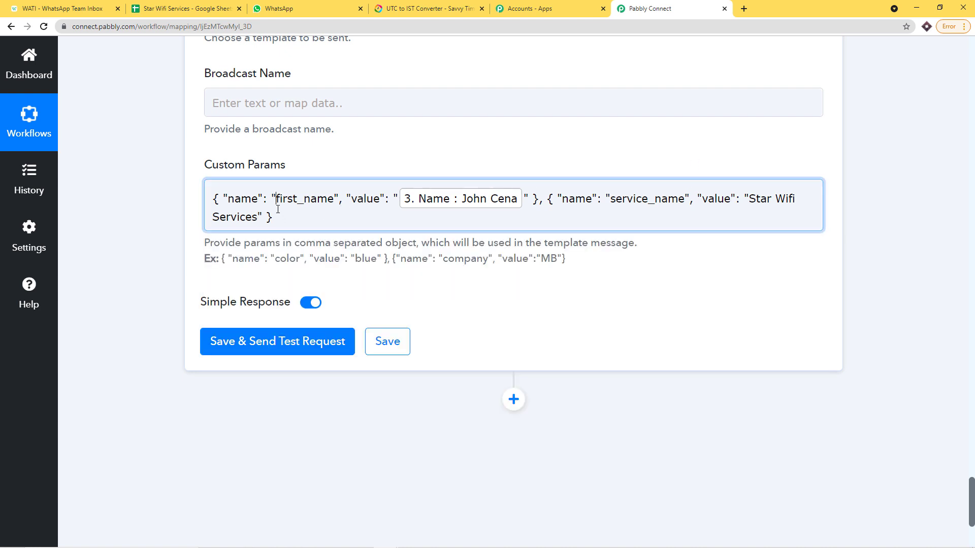
left_click(77, 8)
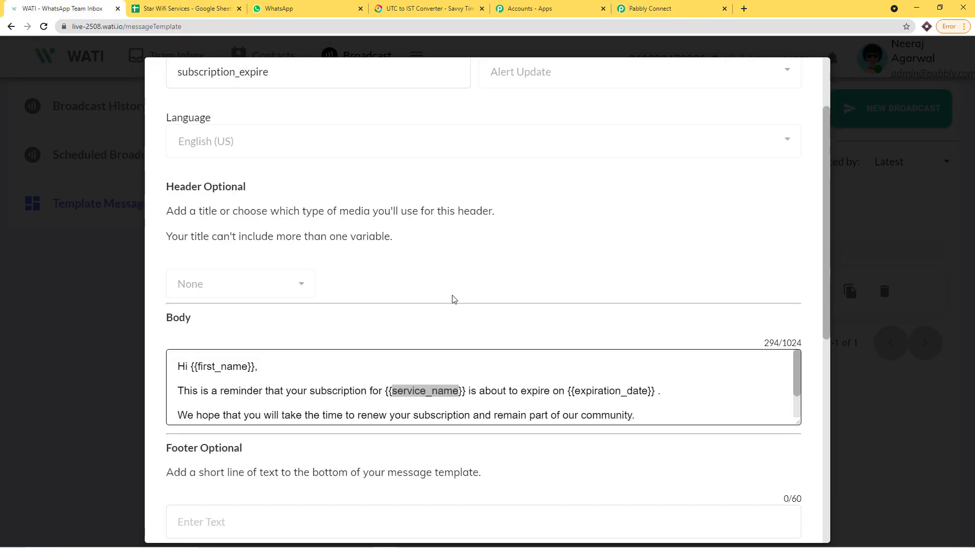
scroll(424, 348, "down", 1)
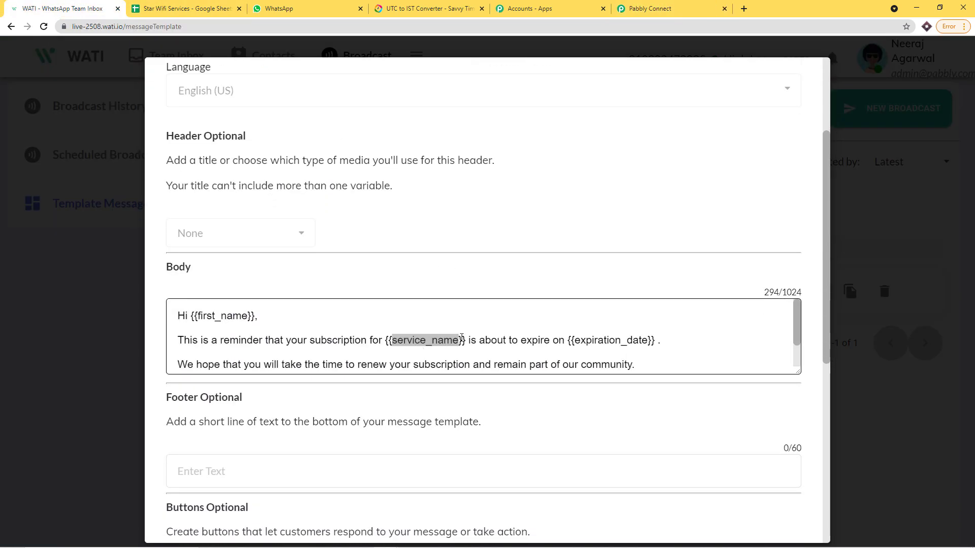
left_click_drag(575, 341, 647, 341)
left_click(642, 9)
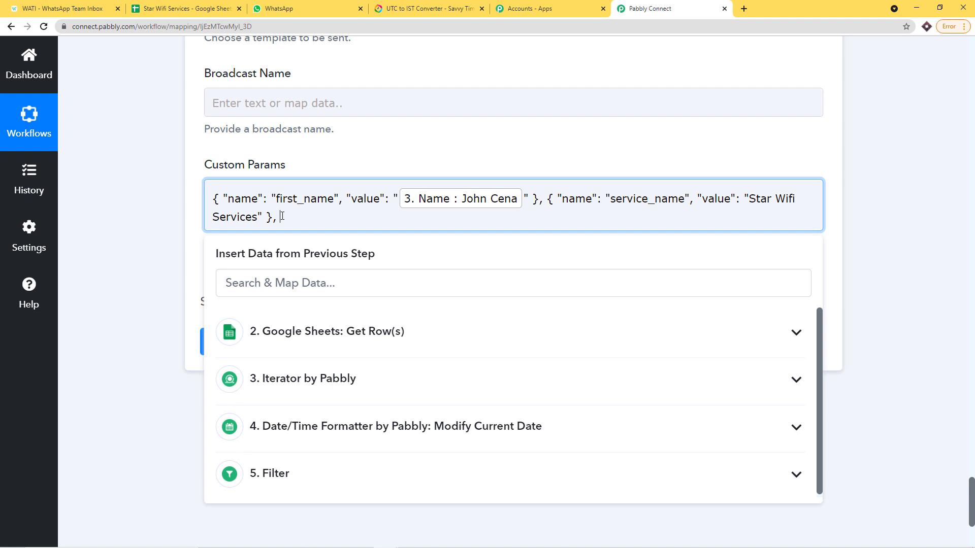
Append the hint's example object { "name": "color", "value": "blue" } as the third object in Pabbly Connect's Custom Params.
left_click(338, 159)
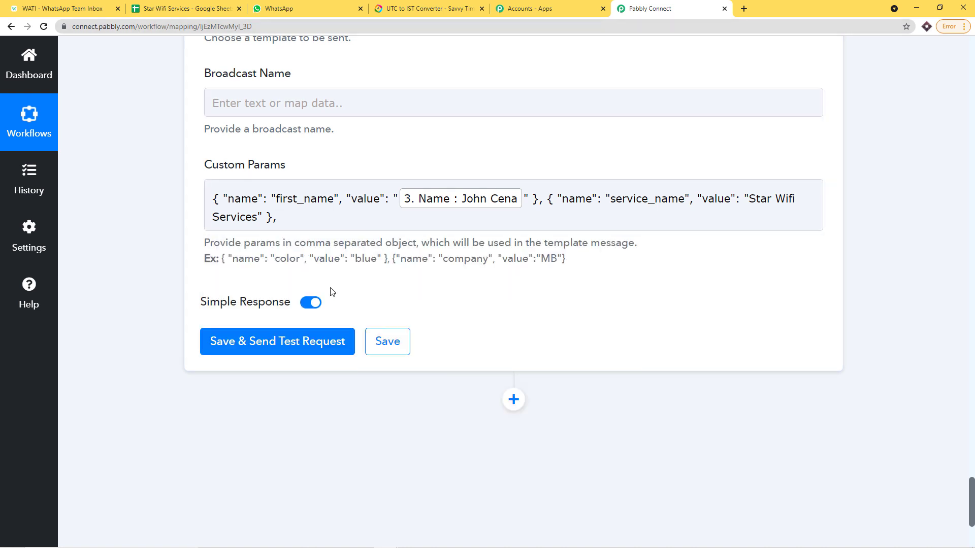
left_click_drag(387, 259, 222, 260)
right_click(234, 261)
left_click(253, 268)
left_click(300, 216)
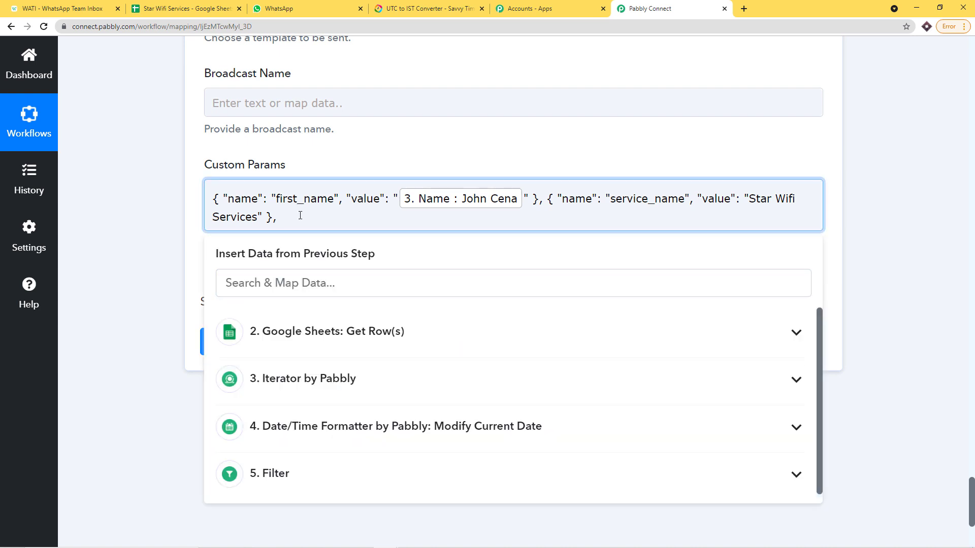
right_click(300, 216)
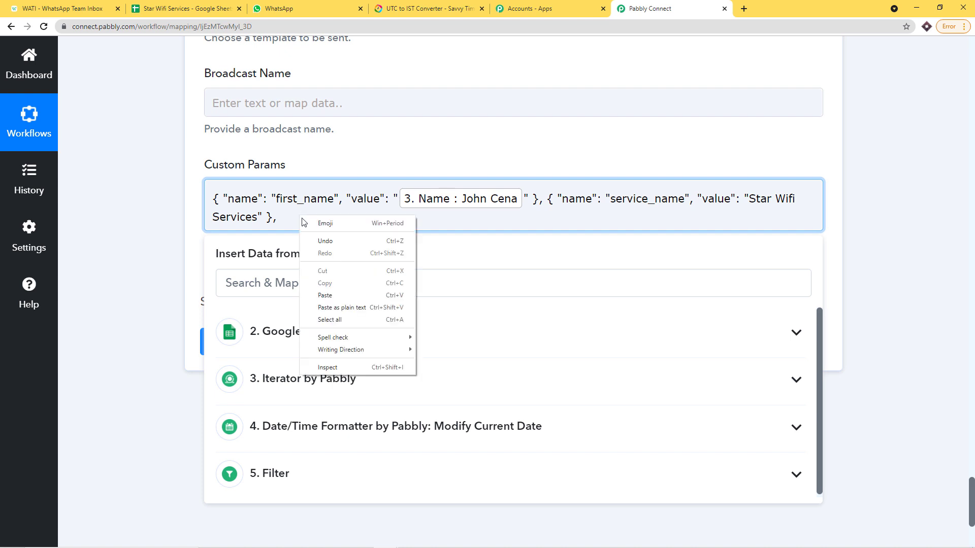
left_click(337, 289)
left_click(381, 149)
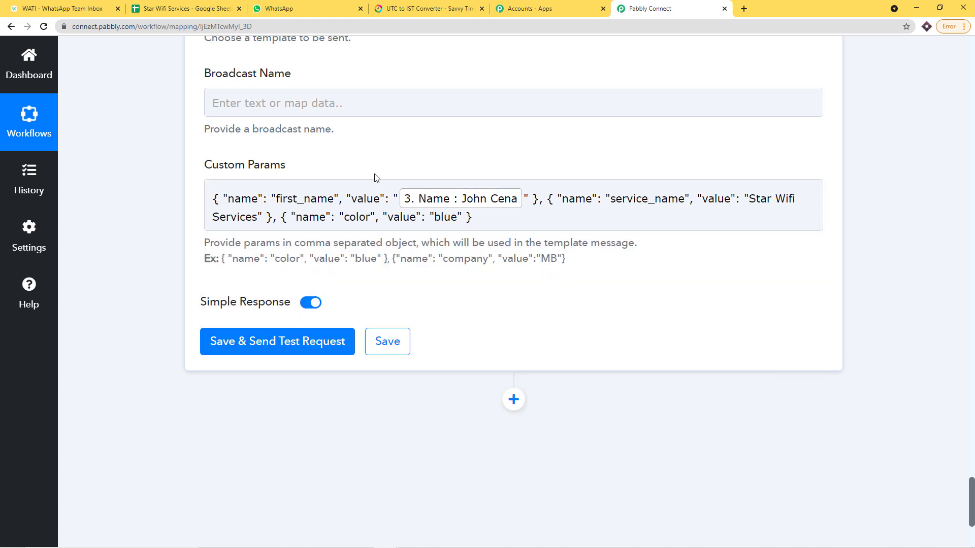
Replace "color" in the third Custom Params object with expiration_date copied from the WATI template, and clear its "blue" value.
left_click_drag(370, 217, 347, 229)
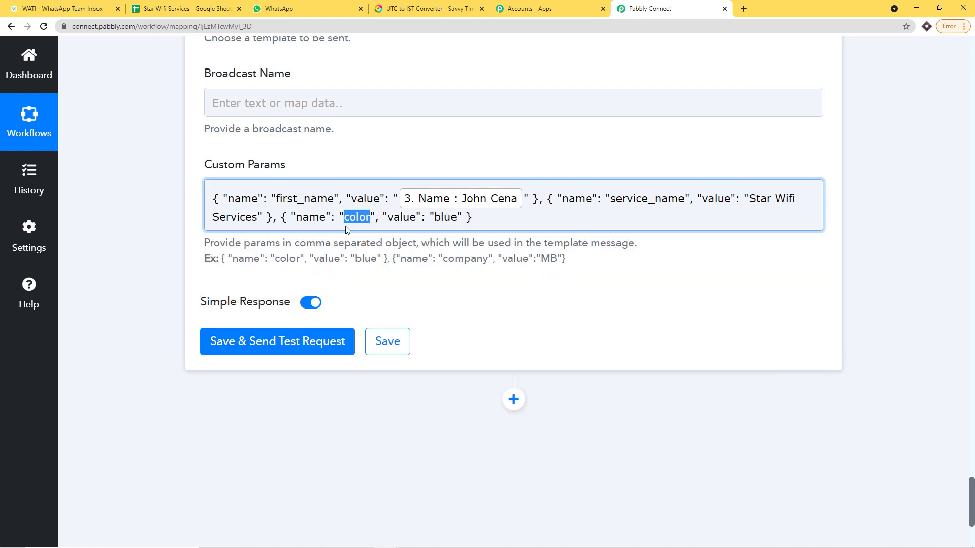
key("BackSpace")
left_click(61, 8)
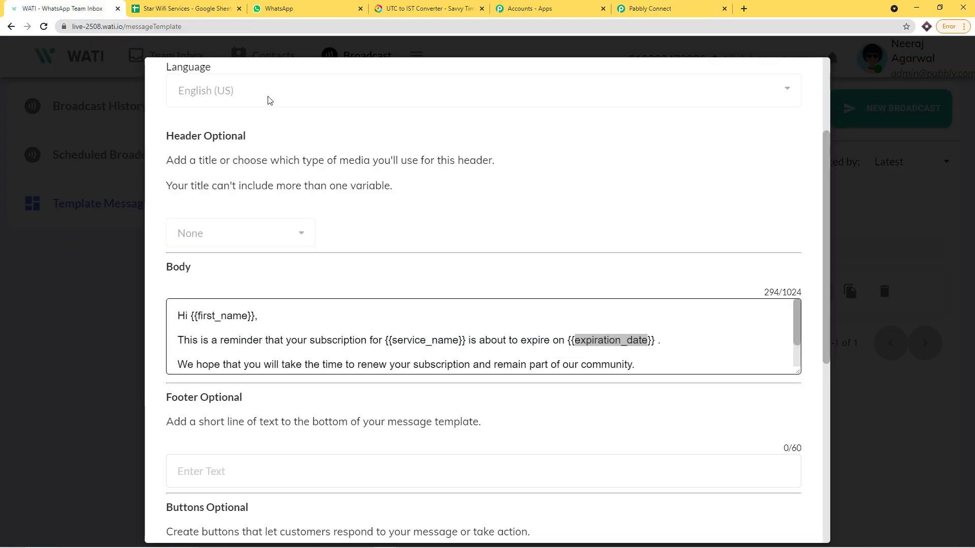
right_click(596, 339)
left_click(609, 345)
left_click(659, 8)
right_click(343, 215)
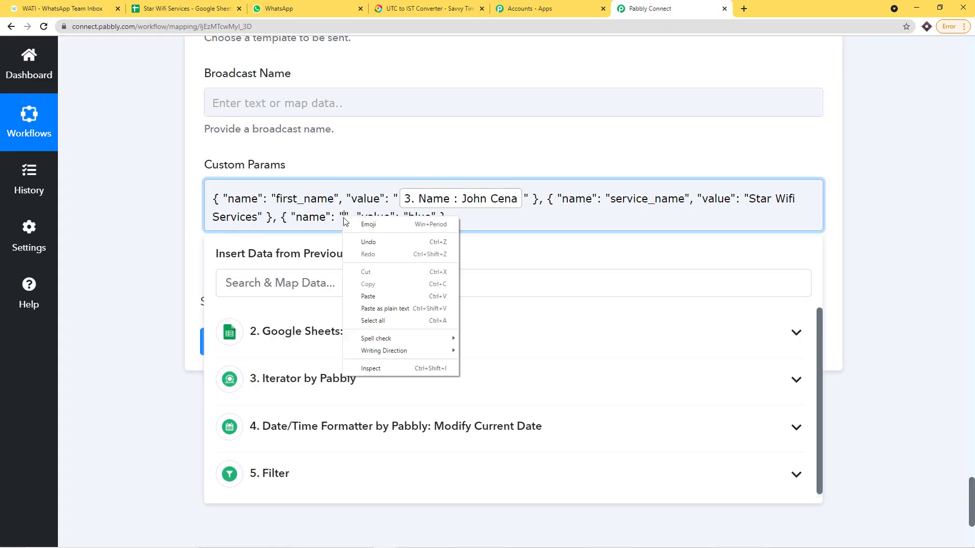
left_click(366, 293)
left_click_drag(515, 219, 494, 221)
key("BackSpace")
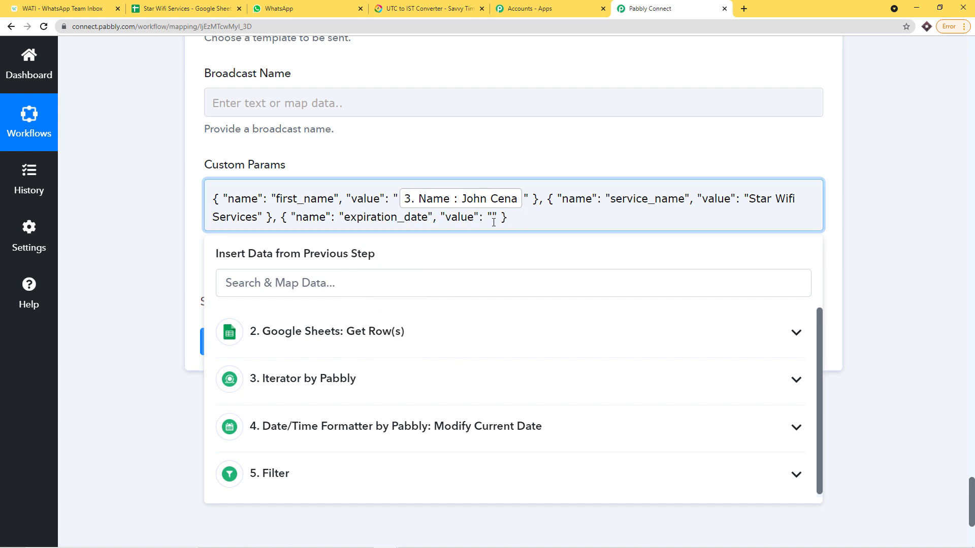
Check the Expiry Date value in the Iterator step's received response, then return to the WATI action's Custom Params.
scroll(879, 174, "up", 18)
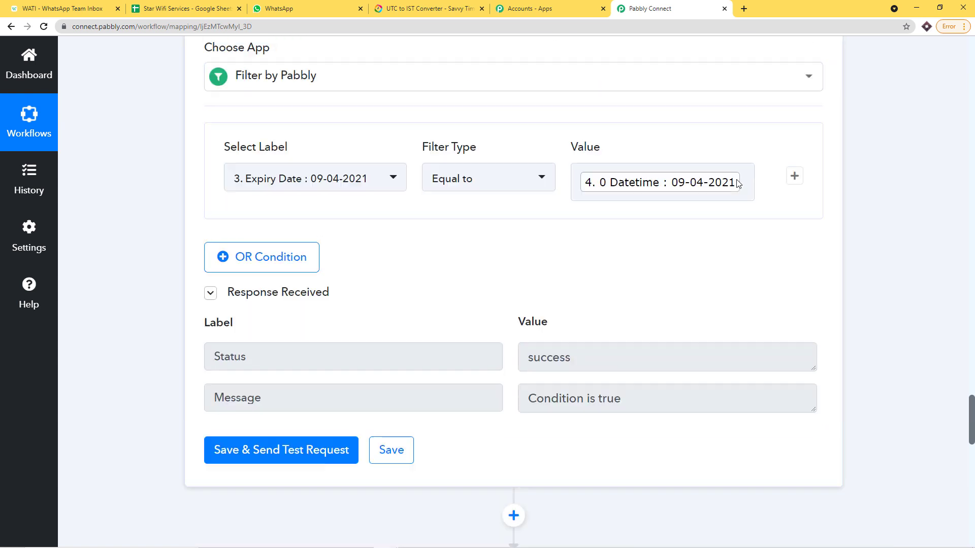
scroll(738, 184, "up", 16)
scroll(429, 195, "up", 15)
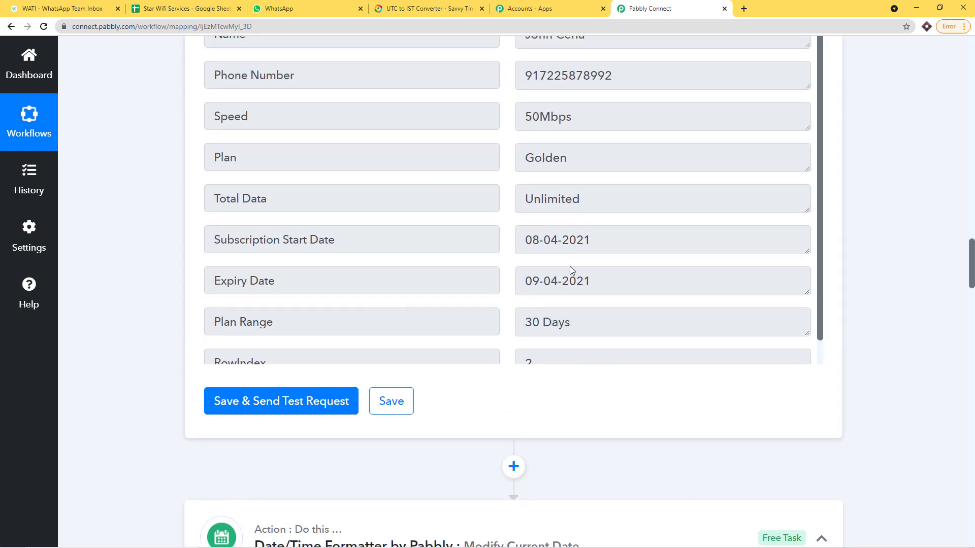
left_click(594, 284)
key("ctrl+a")
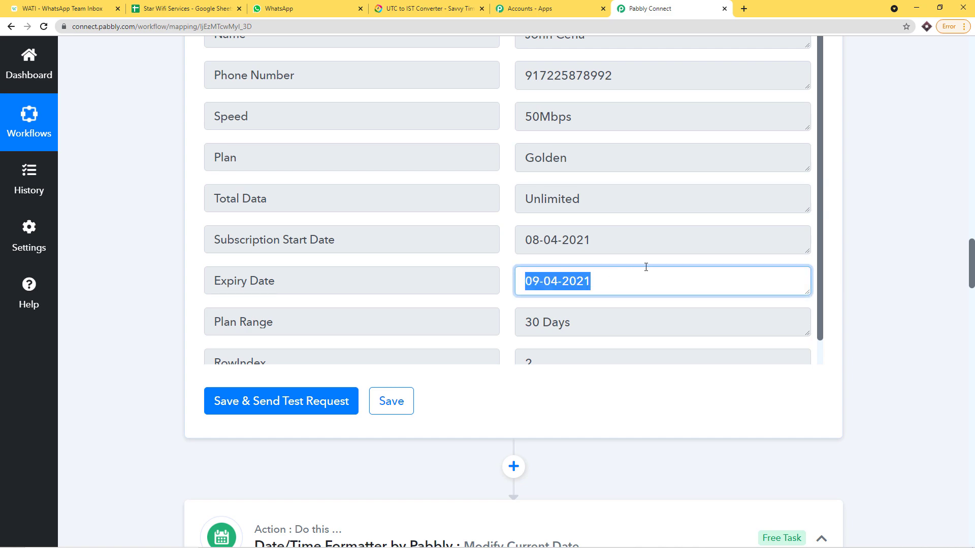
scroll(956, 401, "down", 20)
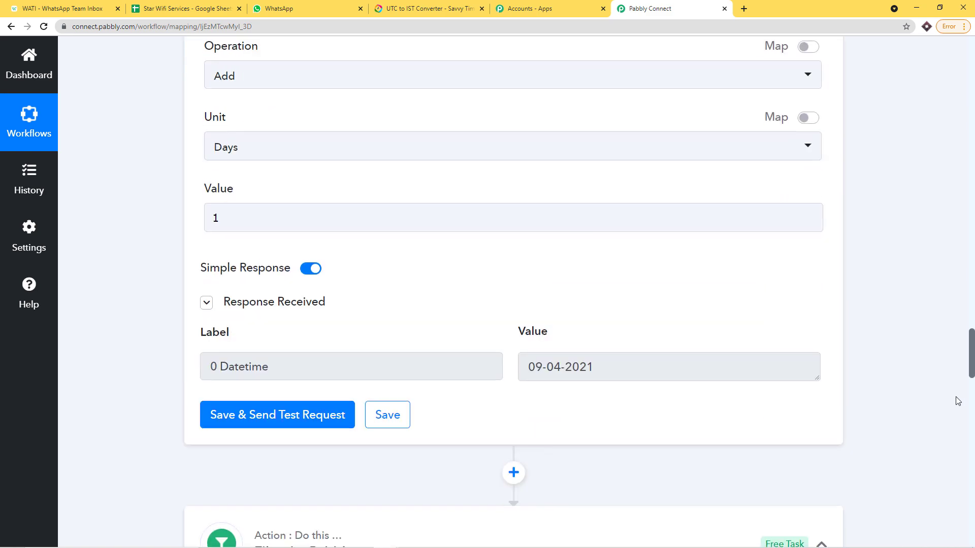
scroll(956, 401, "down", 20)
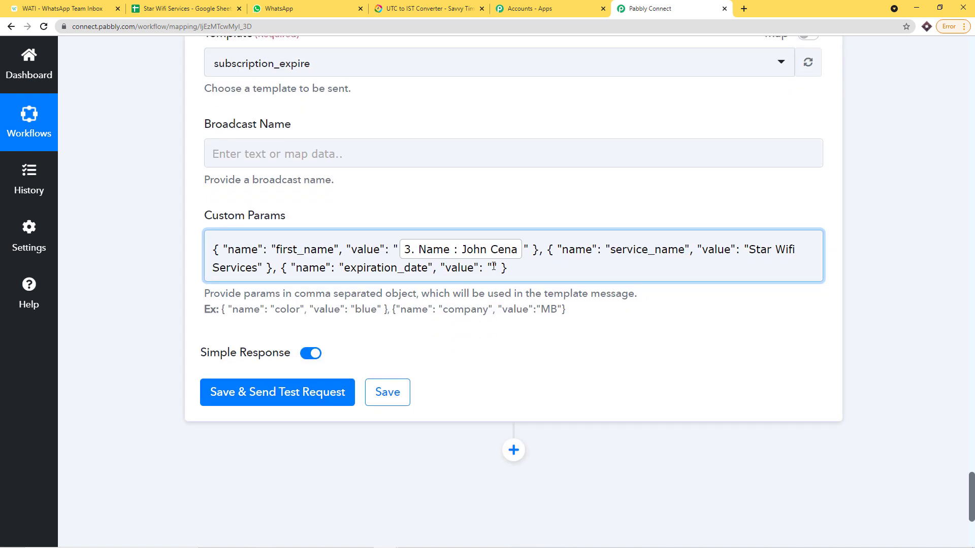
Map the Iterator step's Expiry Date as the value of the expiration_date object in Custom Params.
left_click(493, 266)
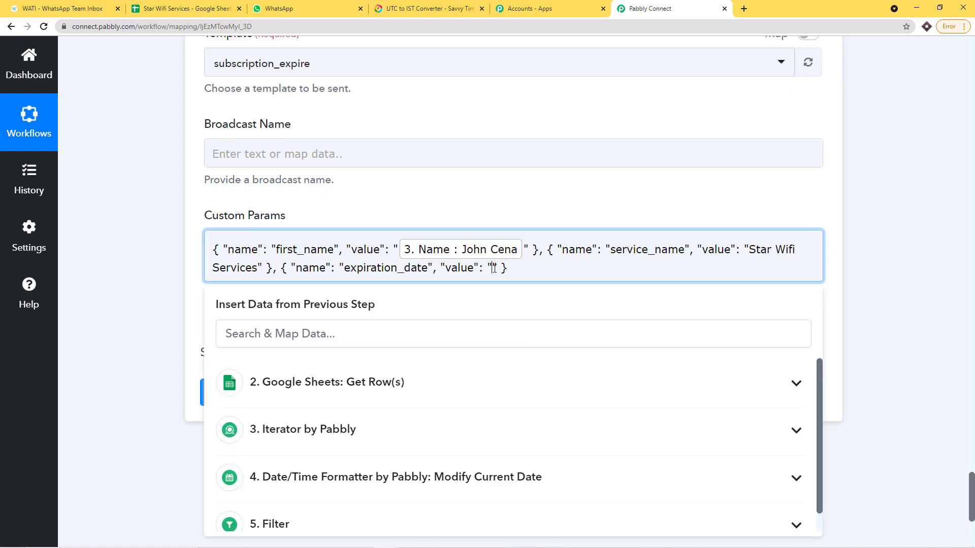
left_click(343, 425)
scroll(416, 396, "down", 5)
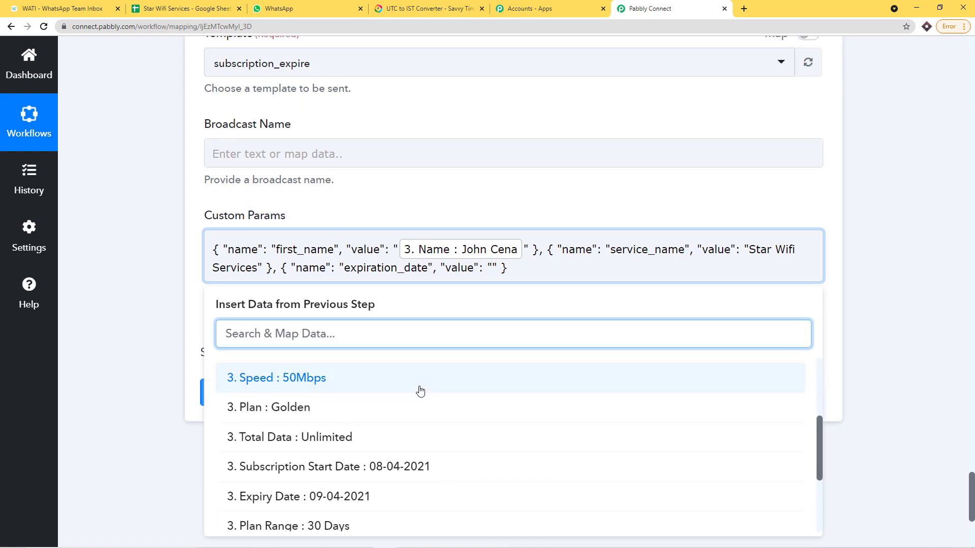
scroll(412, 407, "up", 1)
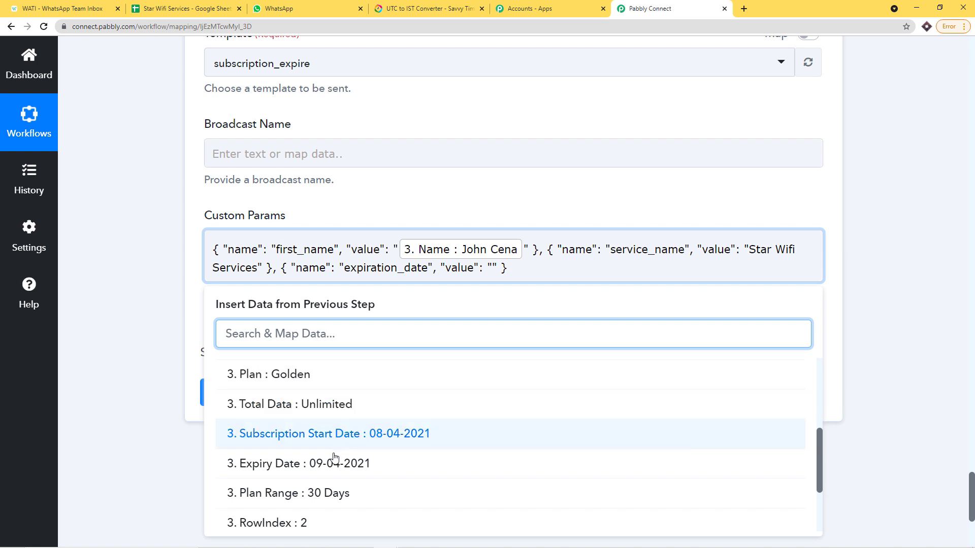
left_click(330, 462)
left_click(544, 209)
left_click(681, 277)
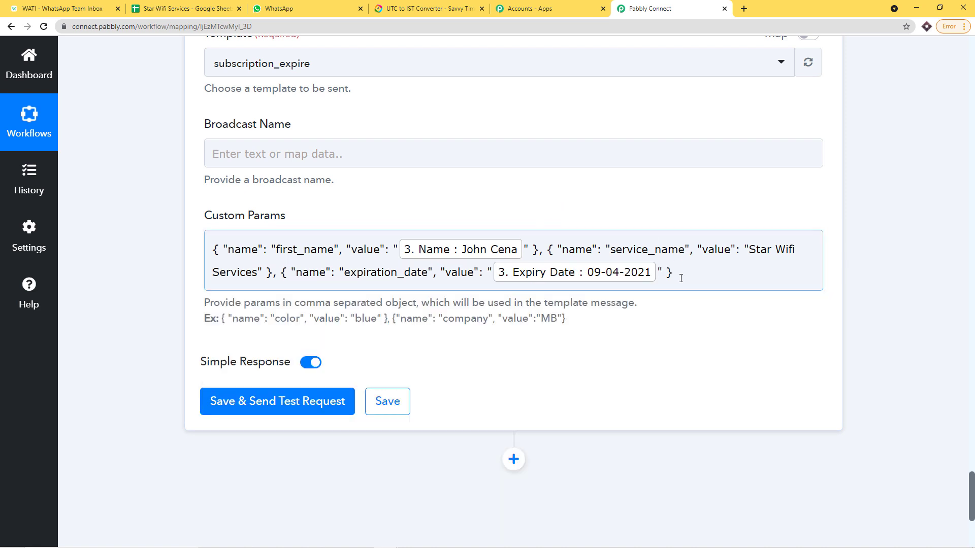
Find the link variable in the WATI template body, and add a comma after the expiration_date object in Pabbly Connect's Custom Params.
key("ctrl+1")
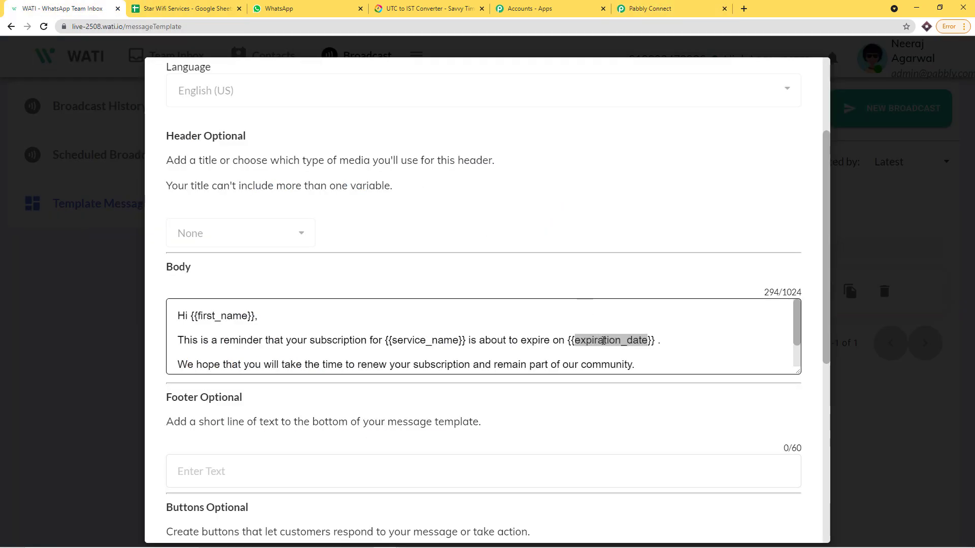
scroll(603, 341, "down", 1)
left_click_drag(409, 356, 396, 359)
left_click(672, 11)
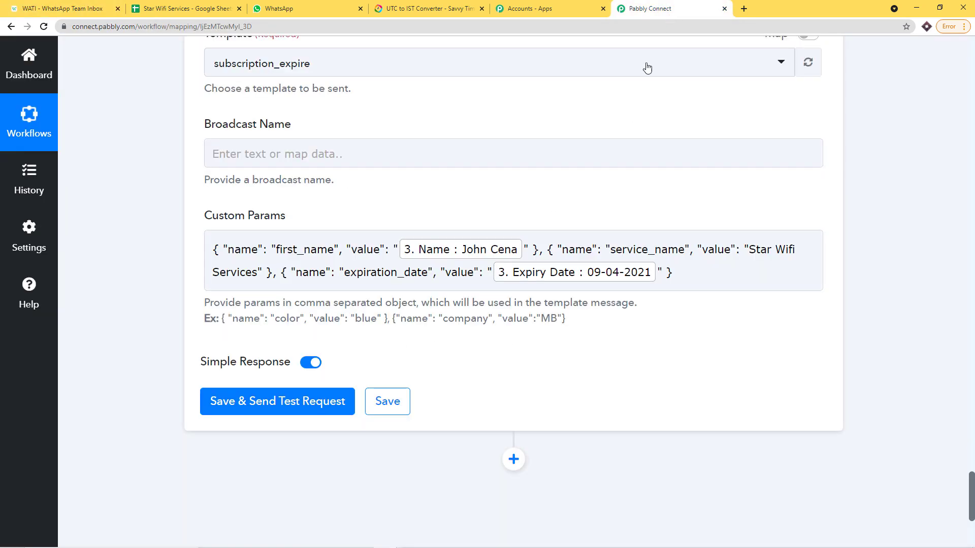
left_click(680, 273)
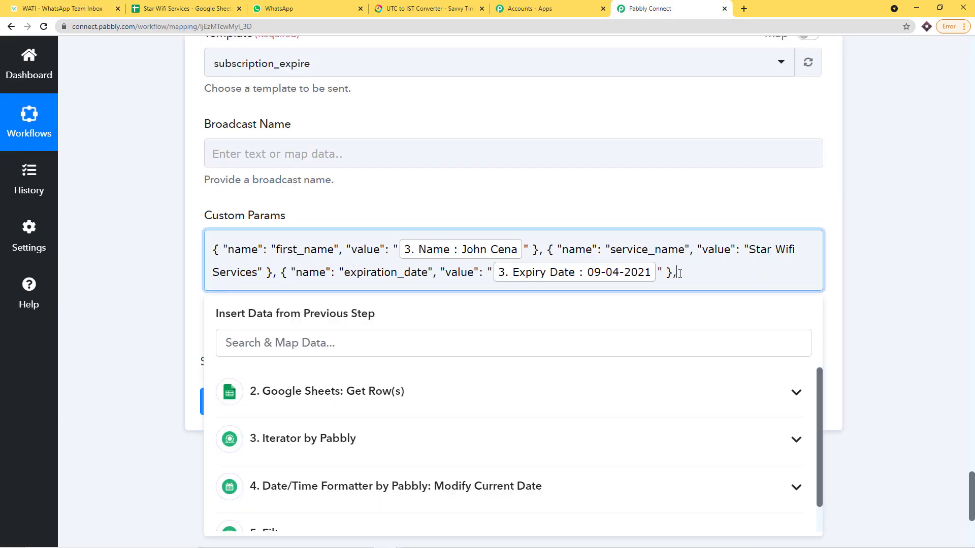
left_click(606, 205)
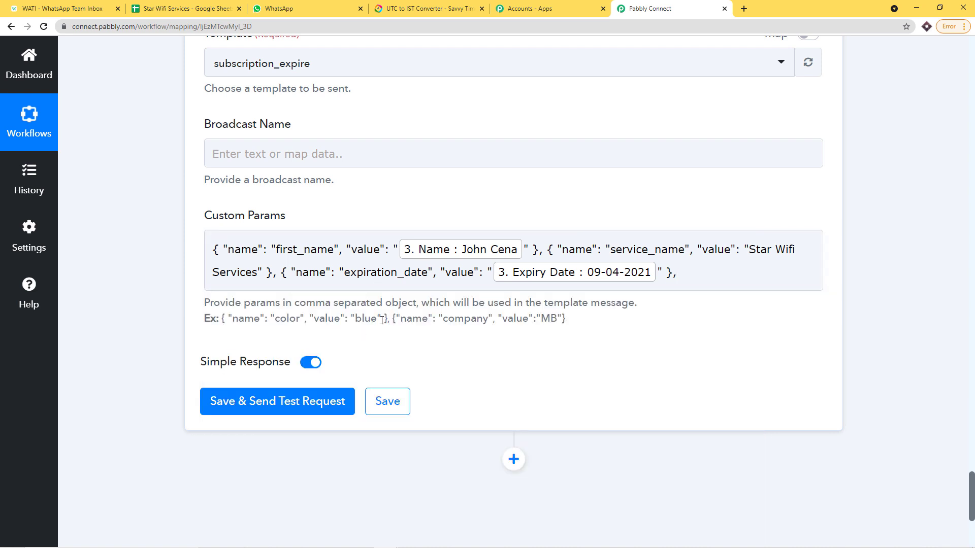
Append the hint's example object { "name": "color", "value": "blue" } as the fourth object in Custom Params.
left_click_drag(387, 318, 222, 320)
right_click(259, 319)
left_click(277, 330)
left_click(694, 272)
right_click(694, 272)
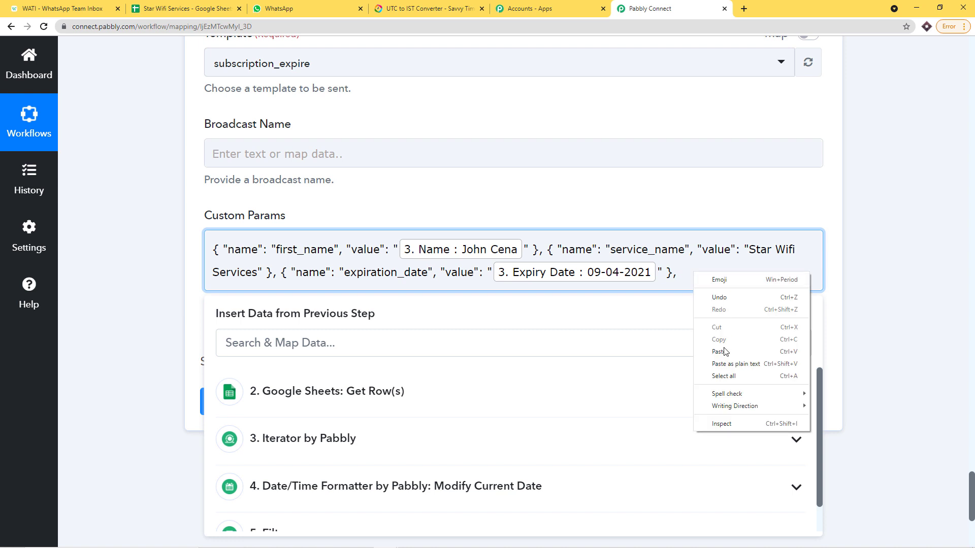
left_click(721, 363)
left_click(872, 213)
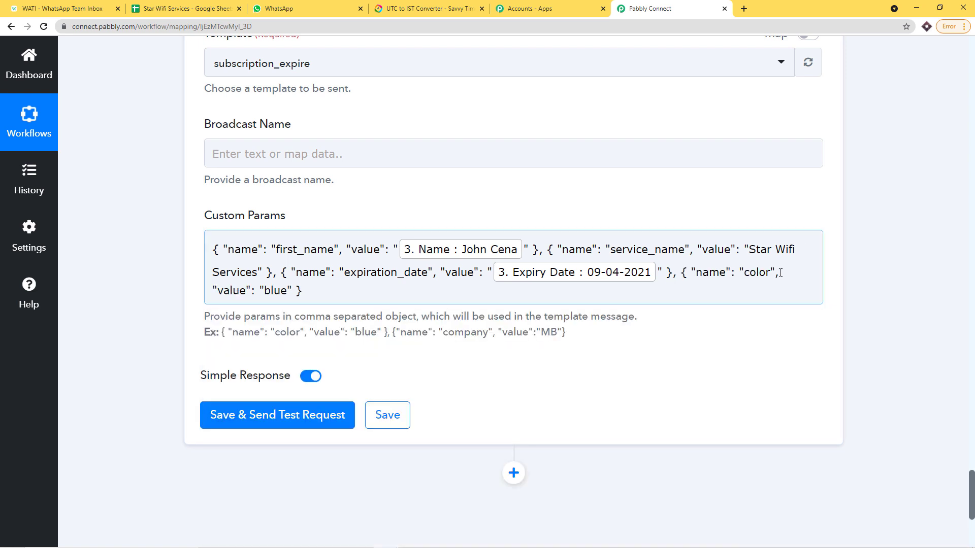
Clear the name "color" in the fourth Custom Params object and copy the variable name link from the WATI template body.
left_click_drag(770, 273, 744, 272)
key("BackSpace")
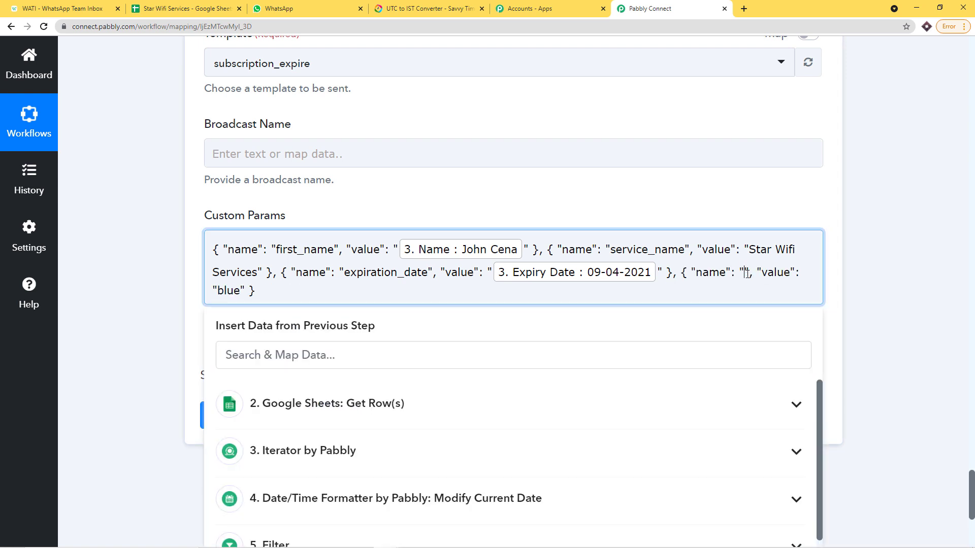
scroll(608, 197, "up", 1)
left_click(95, 8)
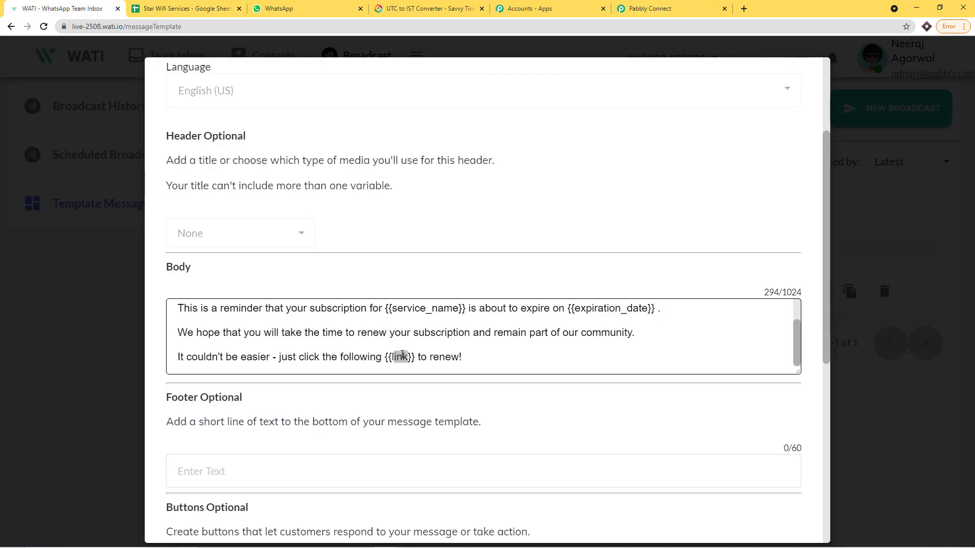
left_click_drag(409, 359, 393, 361)
right_click(395, 360)
left_click(414, 368)
Paste link as the name in the fourth object of Pabbly Connect's Custom Params and clear its "blue" value.
left_click(650, 8)
left_click(750, 323)
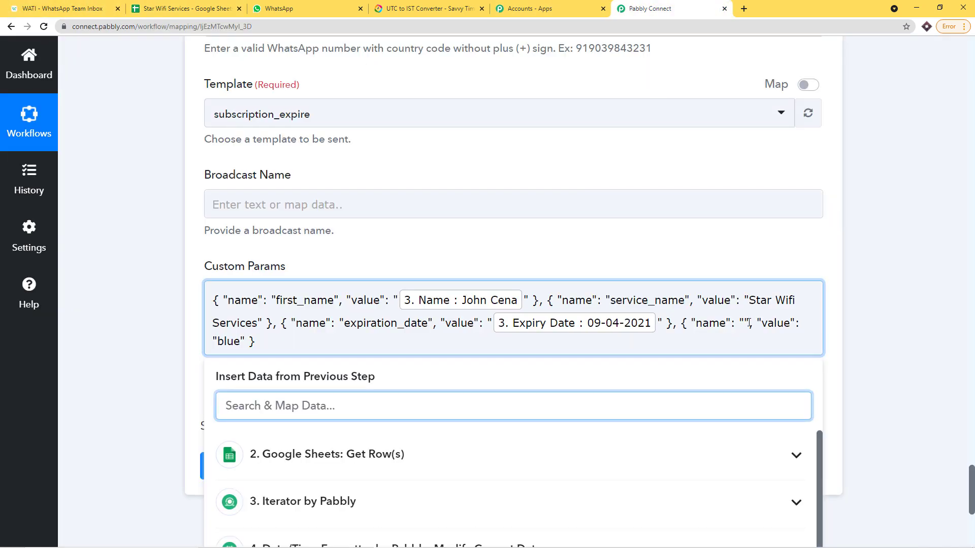
left_click(744, 323)
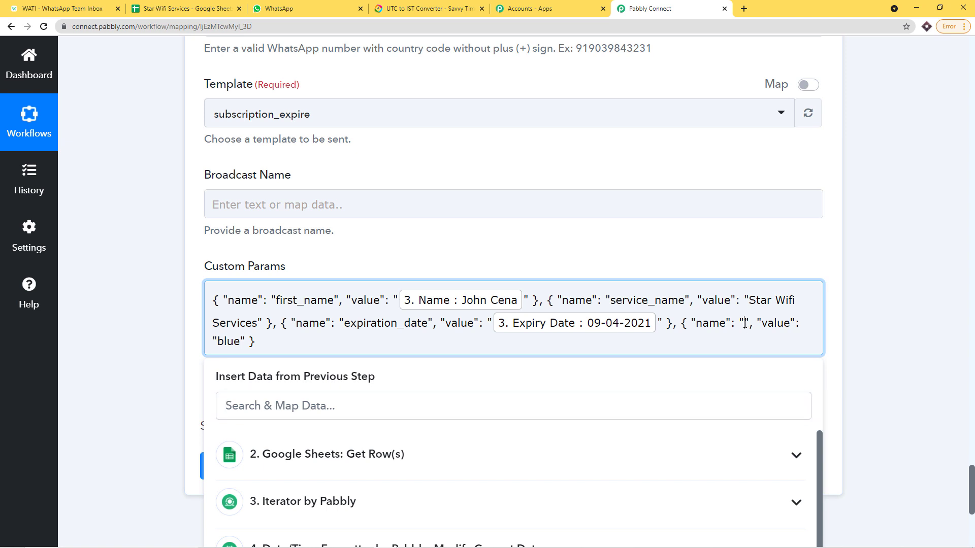
right_click(745, 324)
left_click(774, 405)
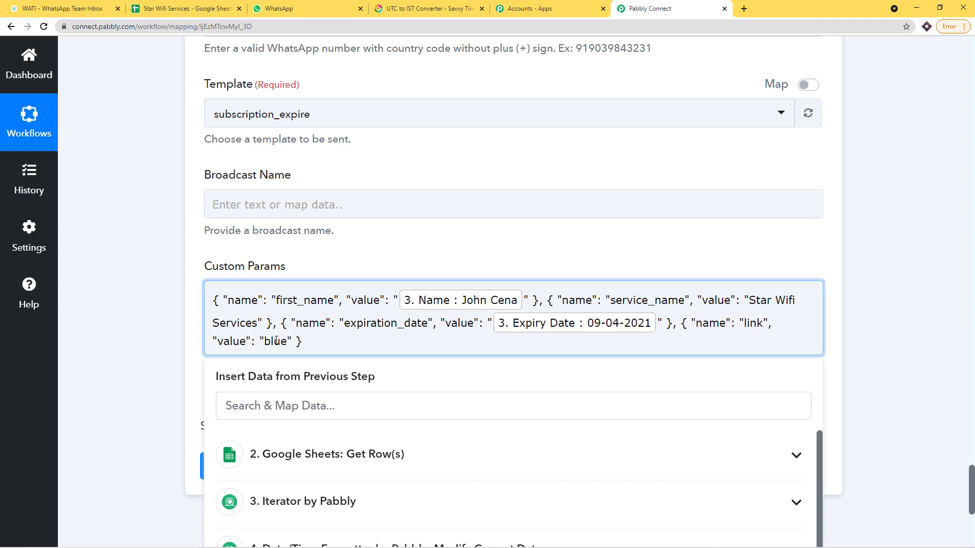
left_click_drag(291, 343, 267, 342)
key("BackSpace")
scroll(704, 336, "down", 1)
type("www")
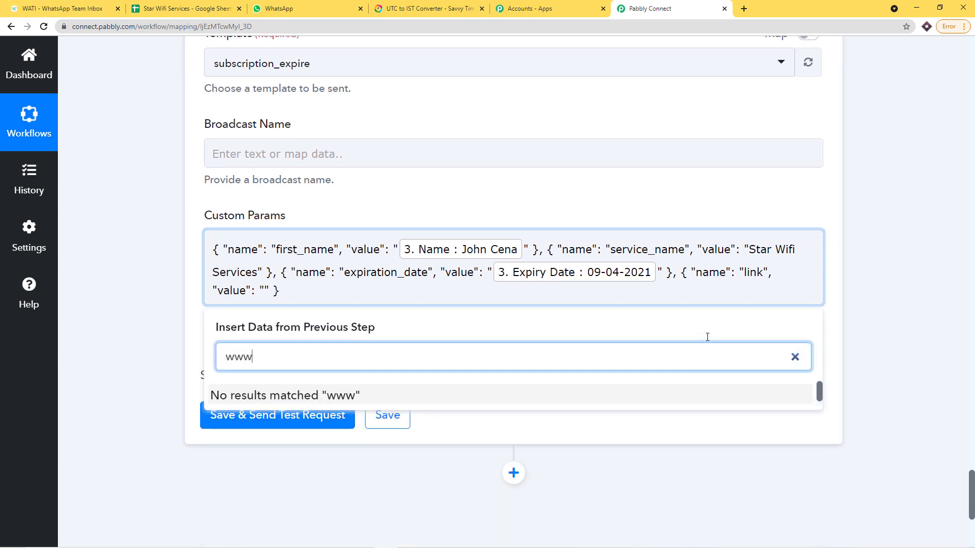
key("BackSpace")
key("BackSpace")
key("BackSpace")
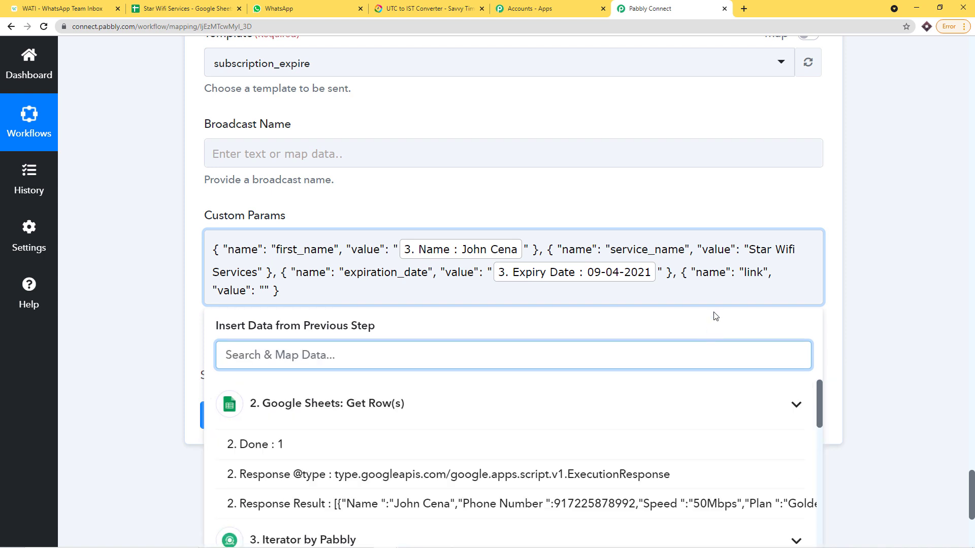
left_click(266, 288)
type("www.")
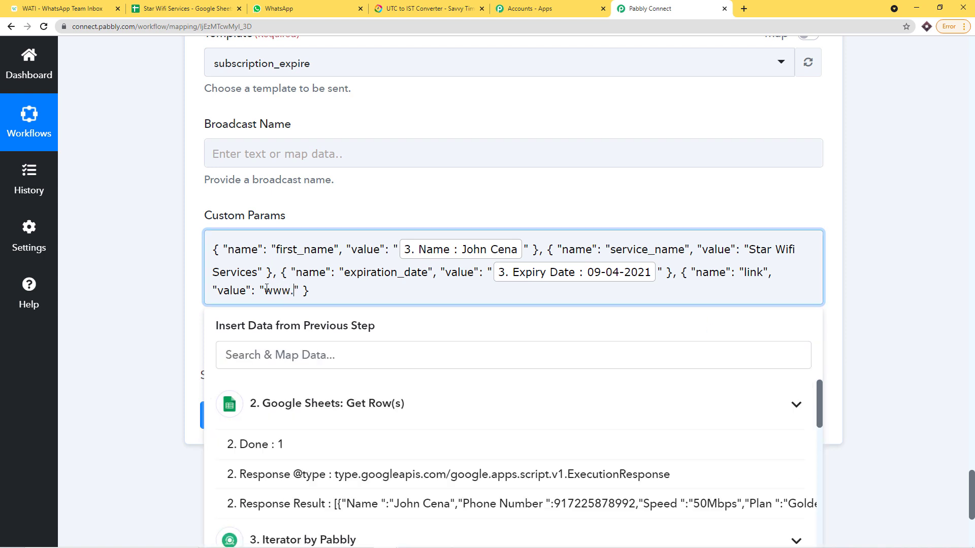
type("starwifeservice.com")
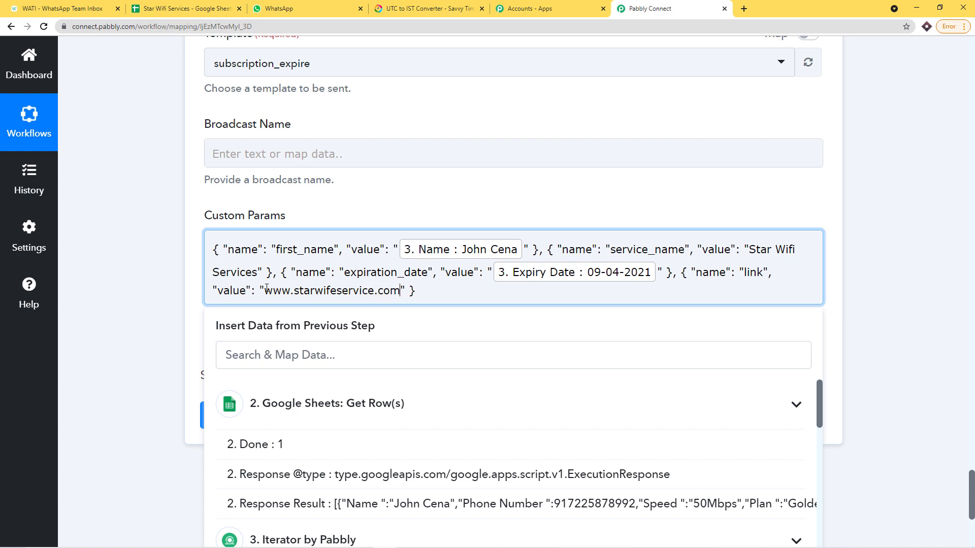
left_click(417, 205)
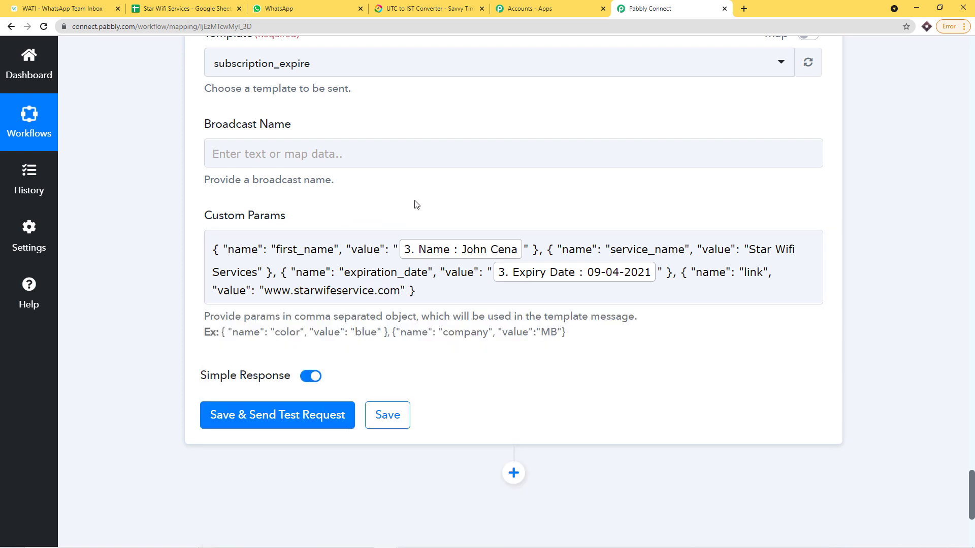
left_click(335, 290)
key("BackSpace")
type("i")
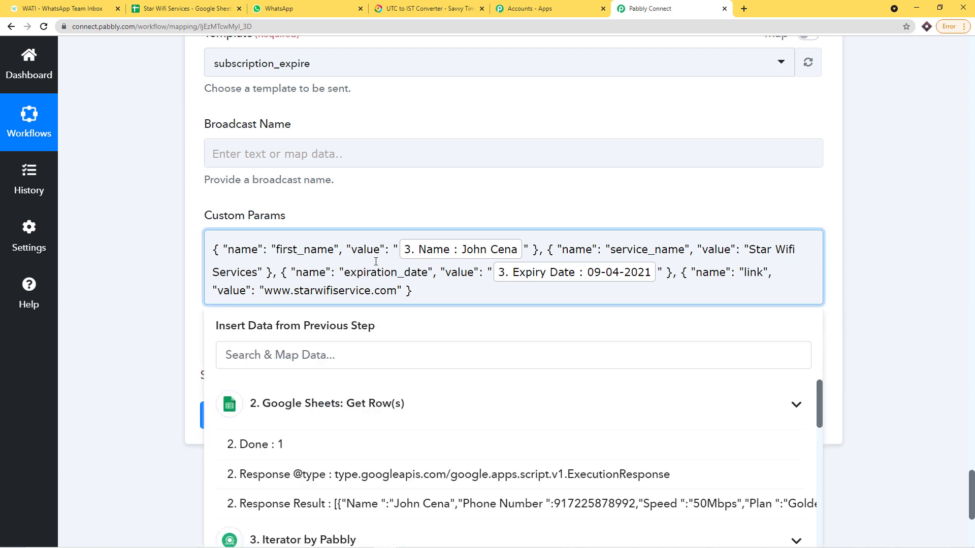
left_click(426, 199)
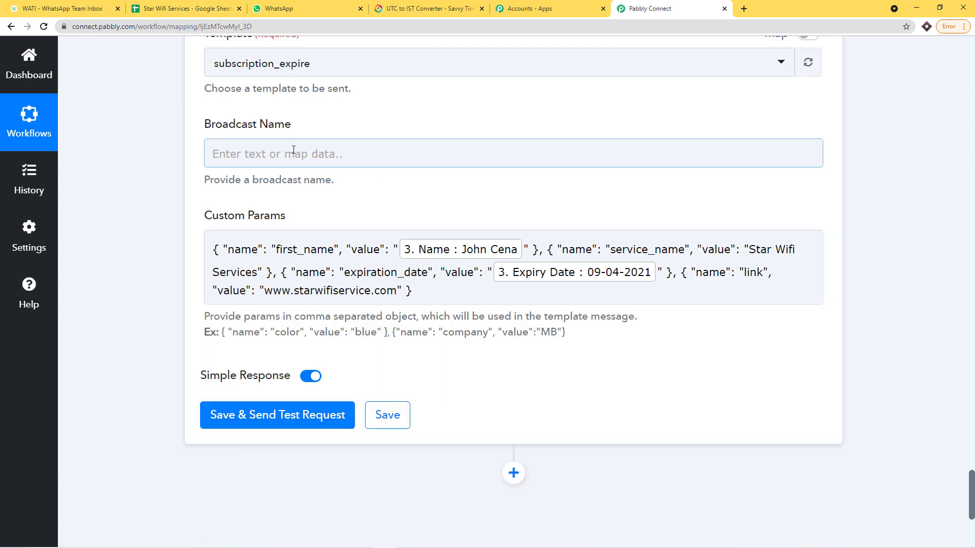
Close the template in WATI, reload the Broadcast History and examine the broadcast names on the first two pages of the Broadcast List.
scroll(279, 183, "up", 1)
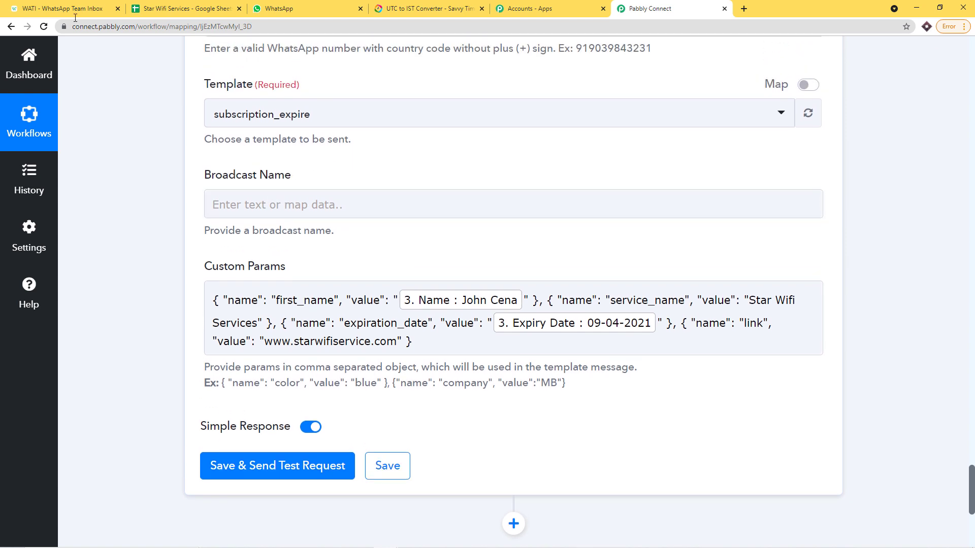
left_click(61, 8)
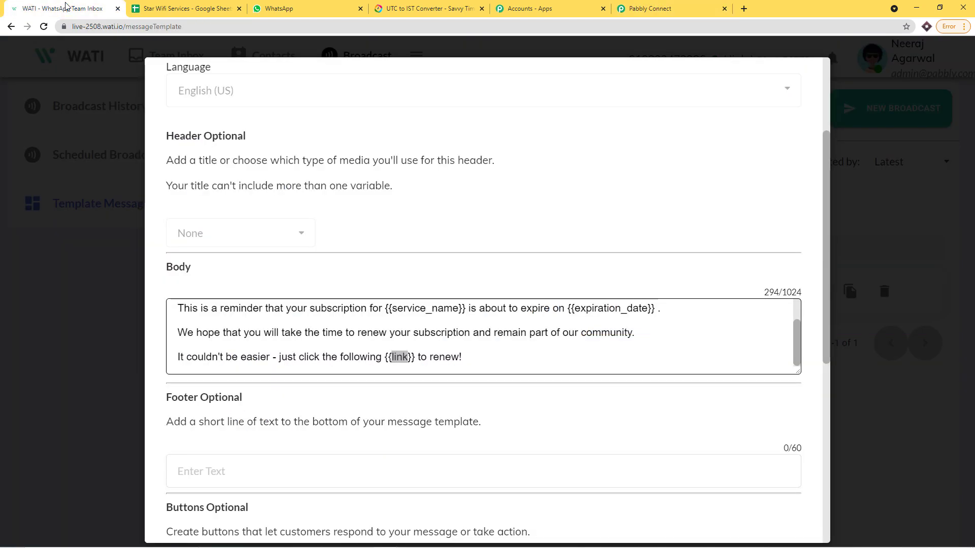
left_click(913, 144)
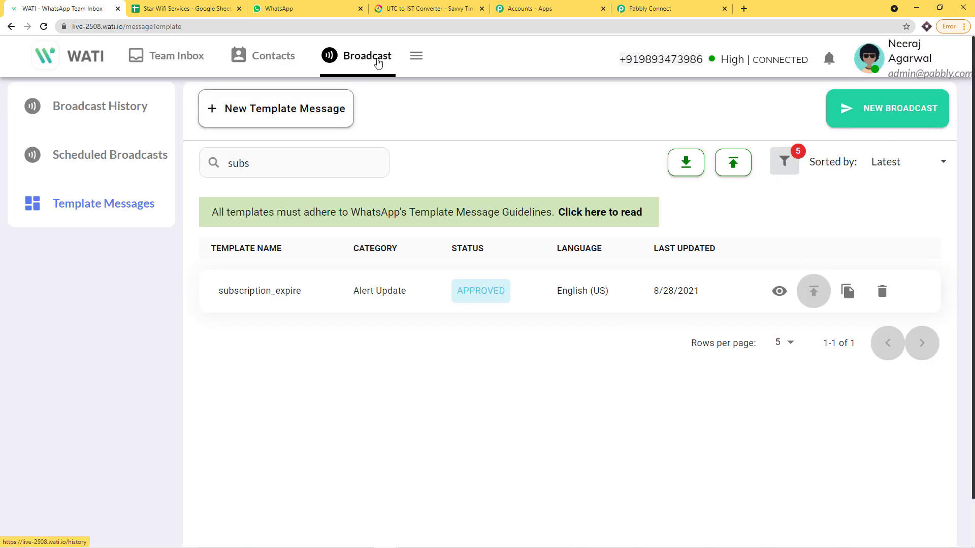
left_click(377, 59)
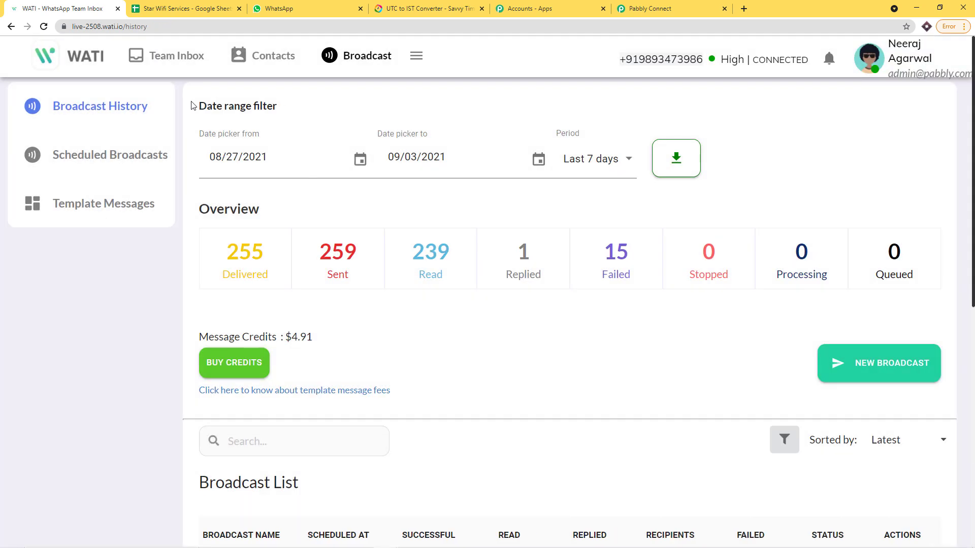
scroll(520, 233, "down", 5)
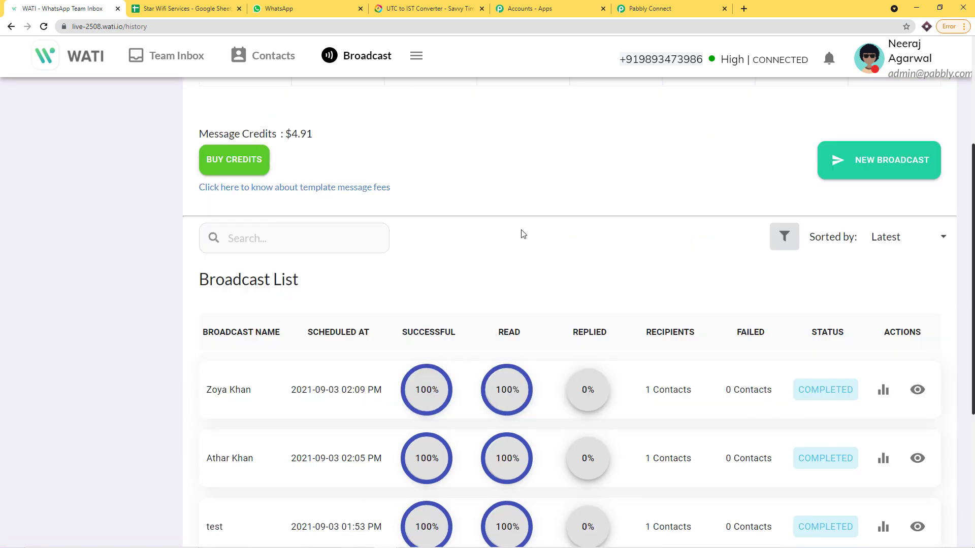
scroll(521, 234, "down", 3)
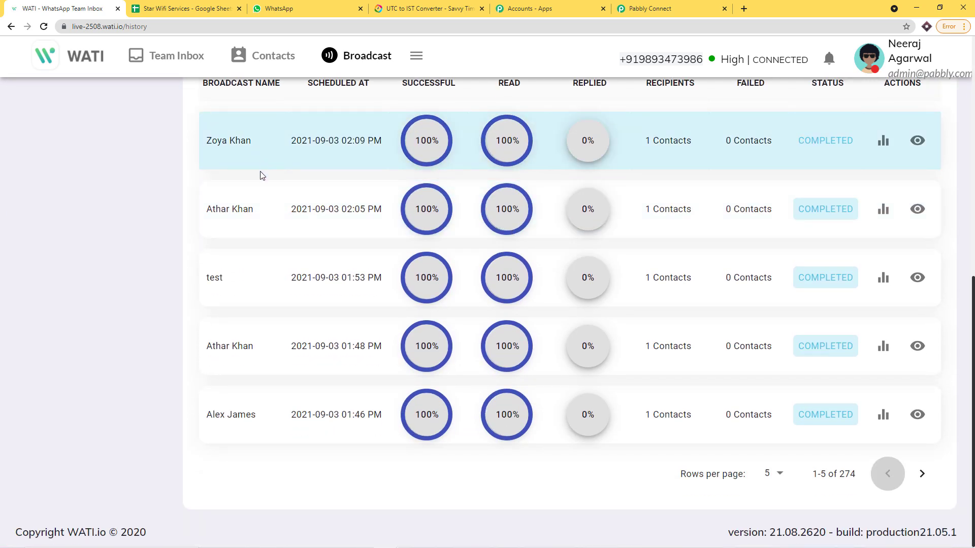
key("F5")
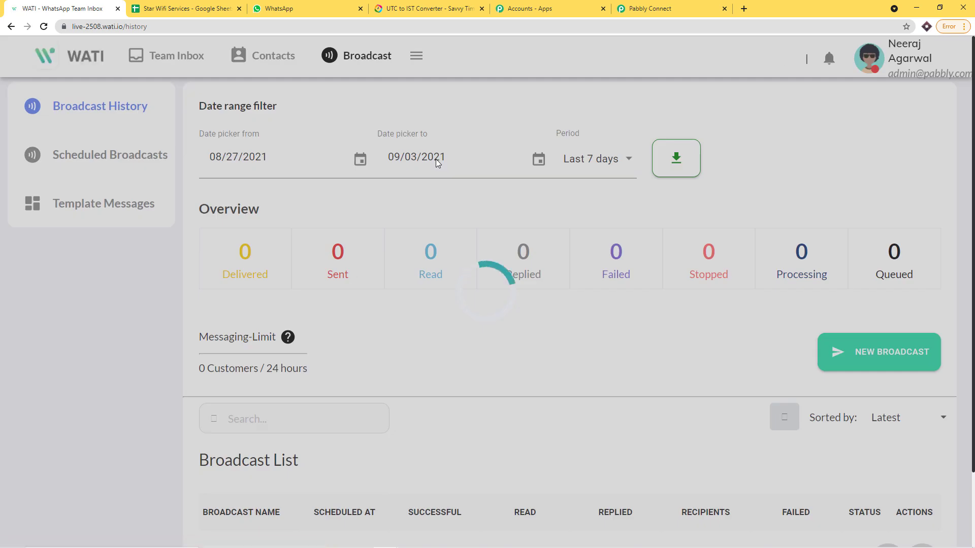
scroll(405, 220, "down", 7)
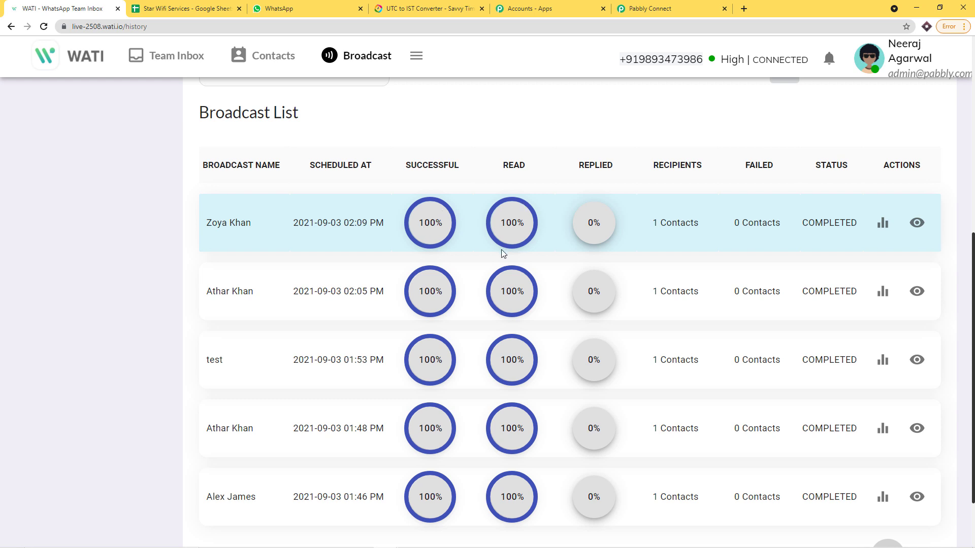
scroll(502, 247, "down", 2)
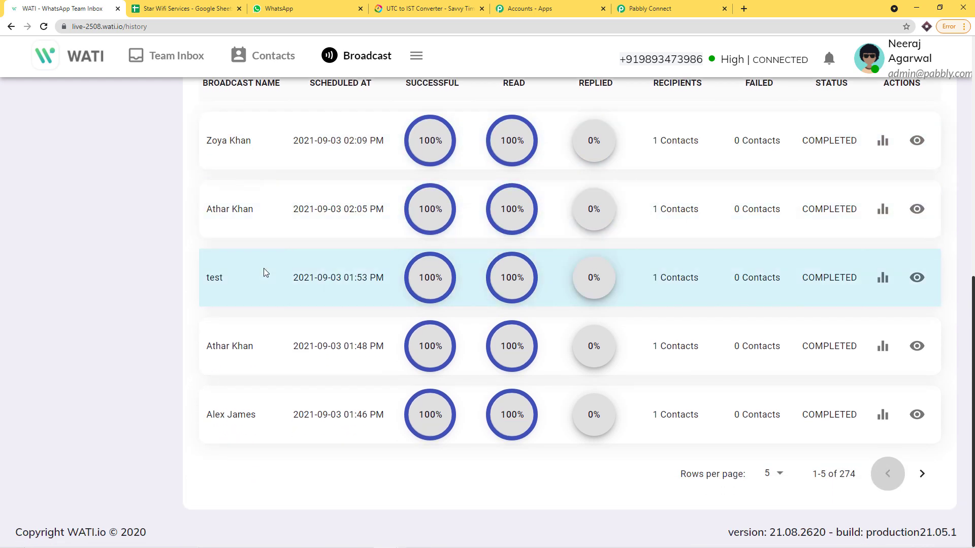
left_click(922, 473)
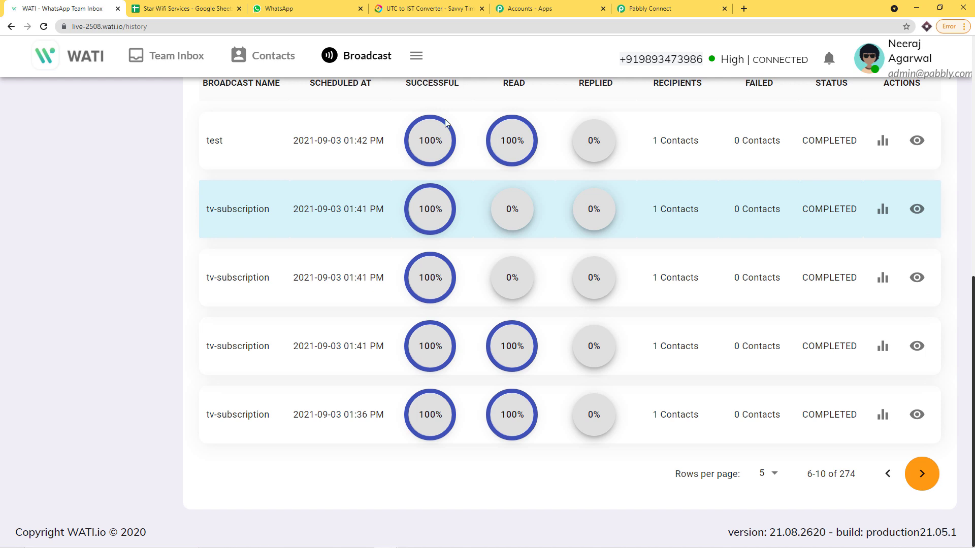
Return to Pabbly Connect and set the Broadcast Name to "Wifi -" followed by the Name value from the Iterator step.
left_click(649, 9)
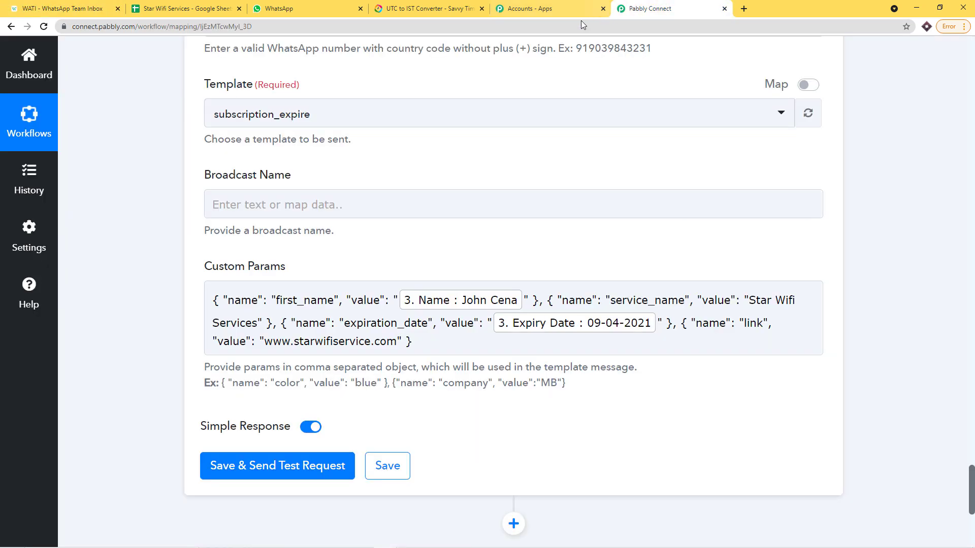
left_click(223, 202)
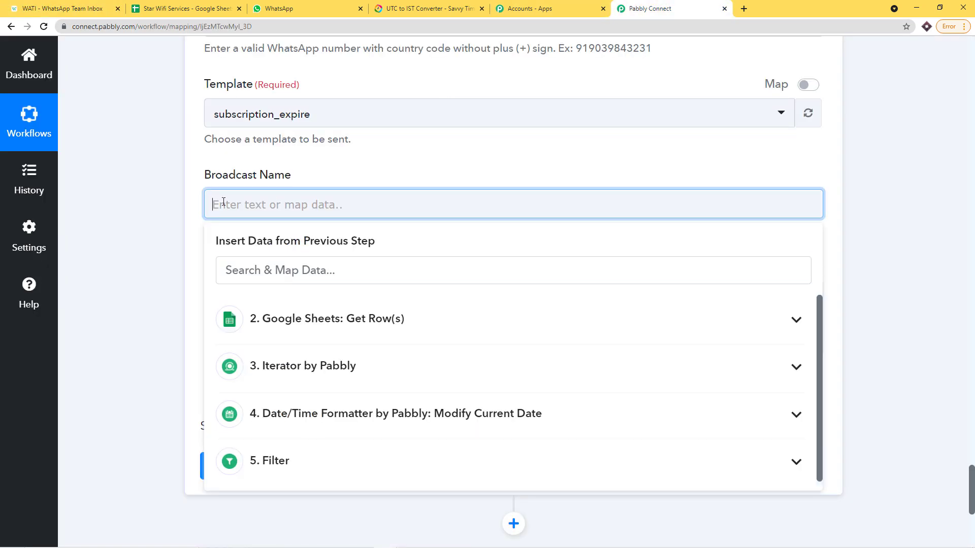
type("Wifi -")
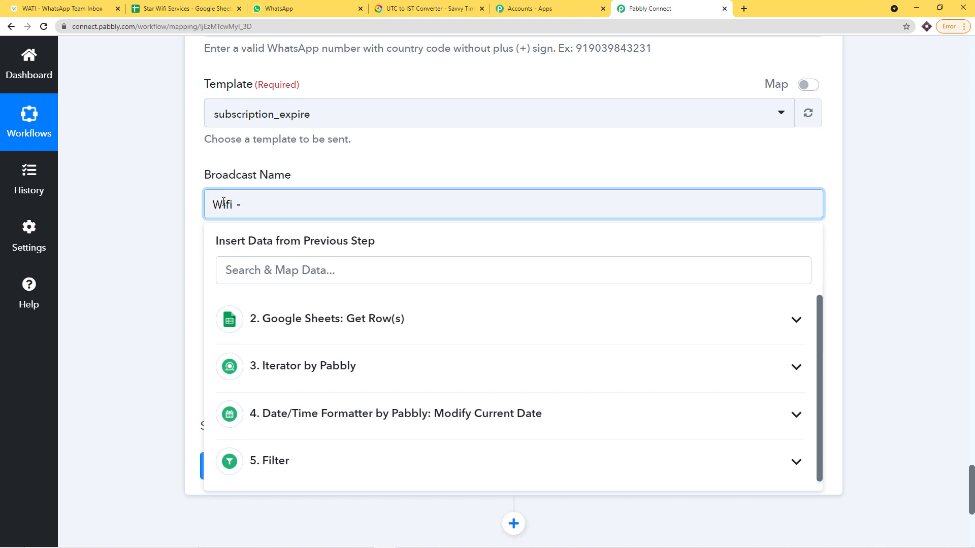
left_click(307, 364)
left_click(326, 410)
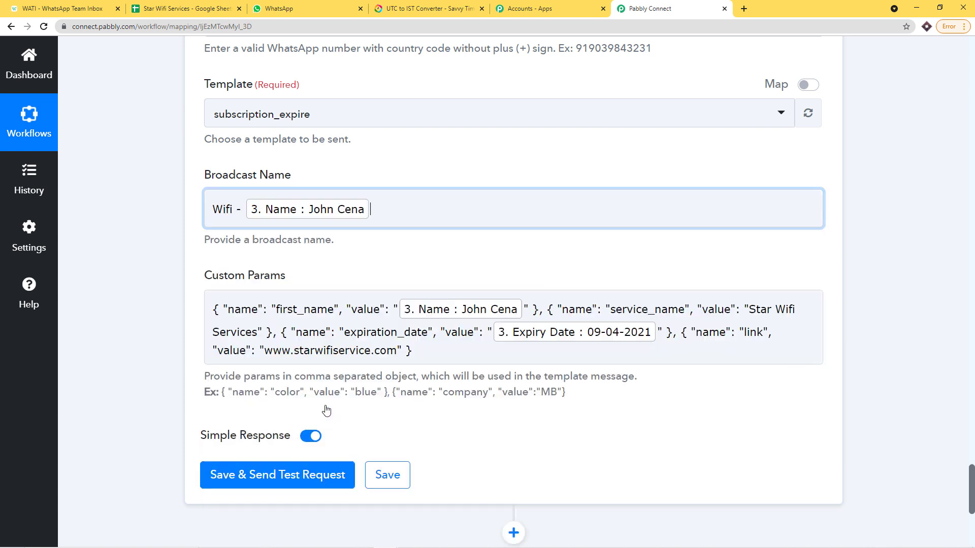
left_click(346, 178)
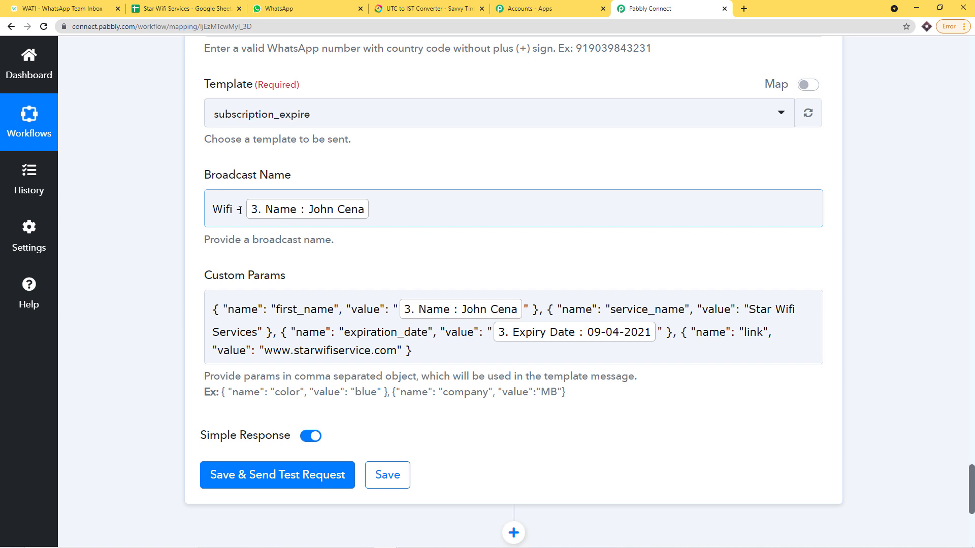
left_click(297, 174)
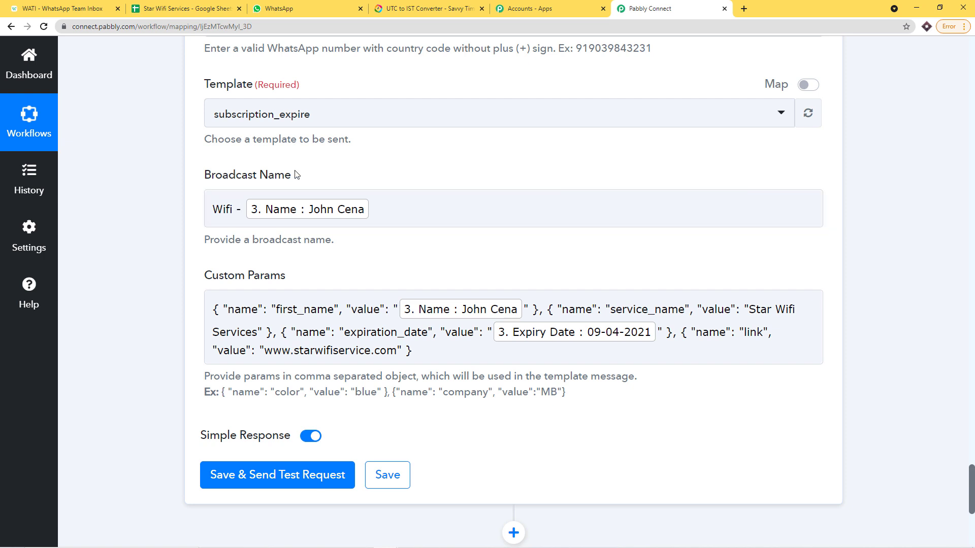
Review the WATI action's fields, save it with a test request and check the reminder message received in WhatsApp.
scroll(310, 168, "down", 2)
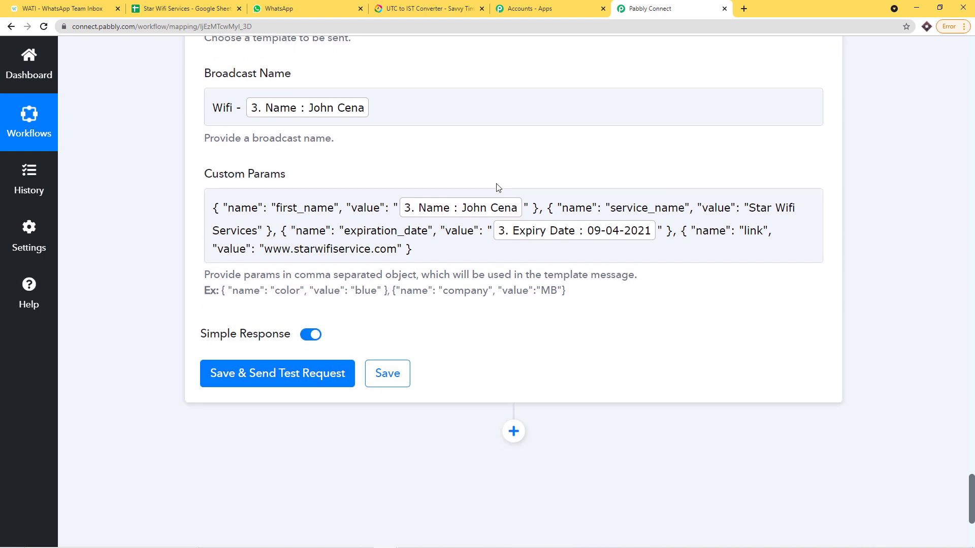
scroll(497, 188, "up", 4)
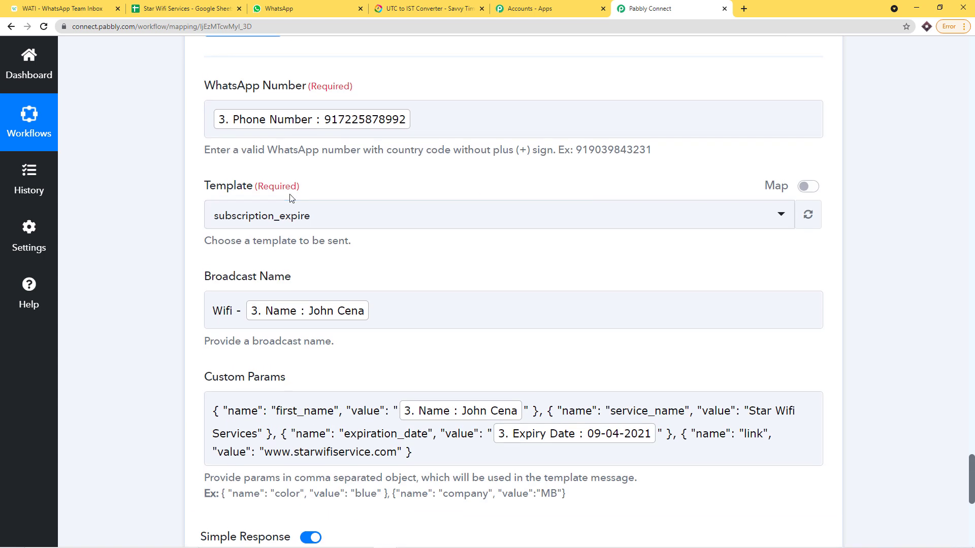
scroll(283, 192, "down", 2)
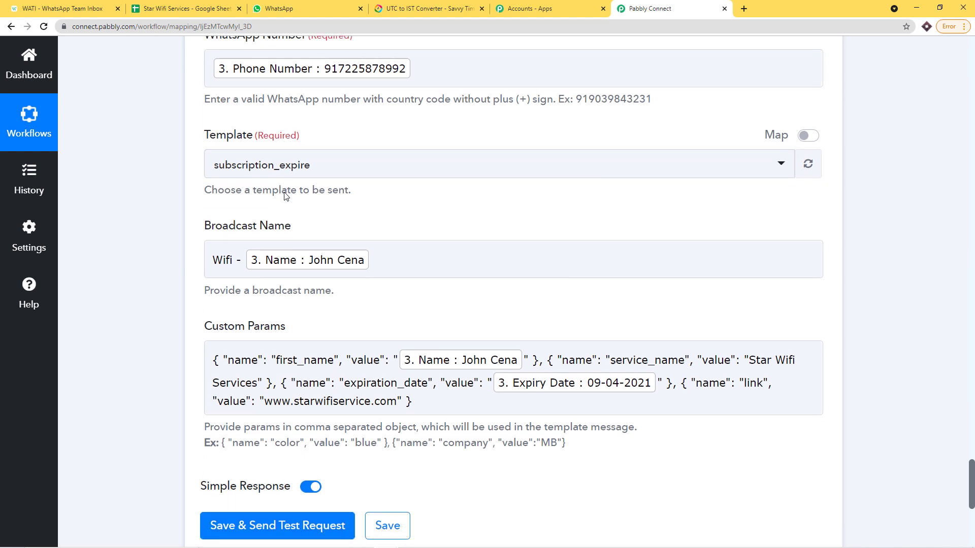
scroll(329, 162, "down", 2)
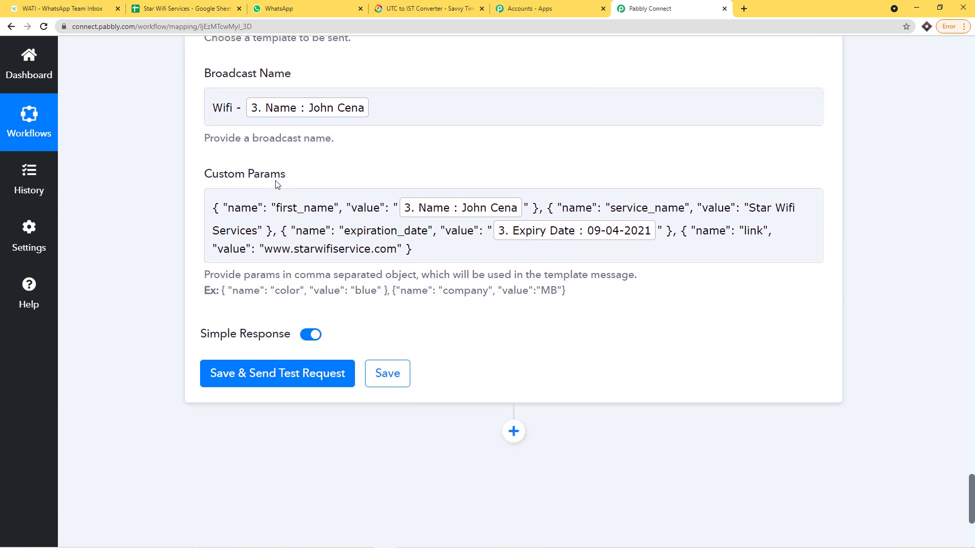
scroll(315, 168, "down", 2)
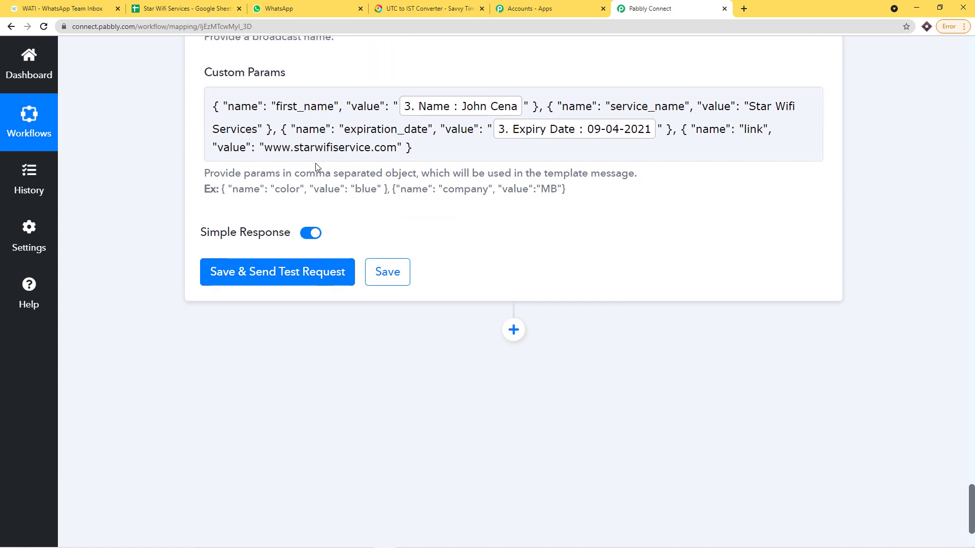
left_click(292, 272)
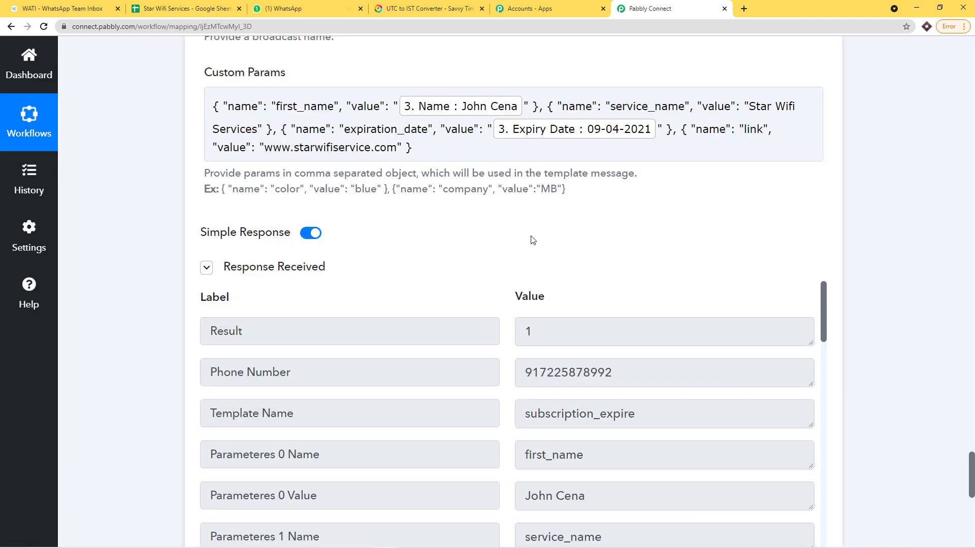
left_click(364, 4)
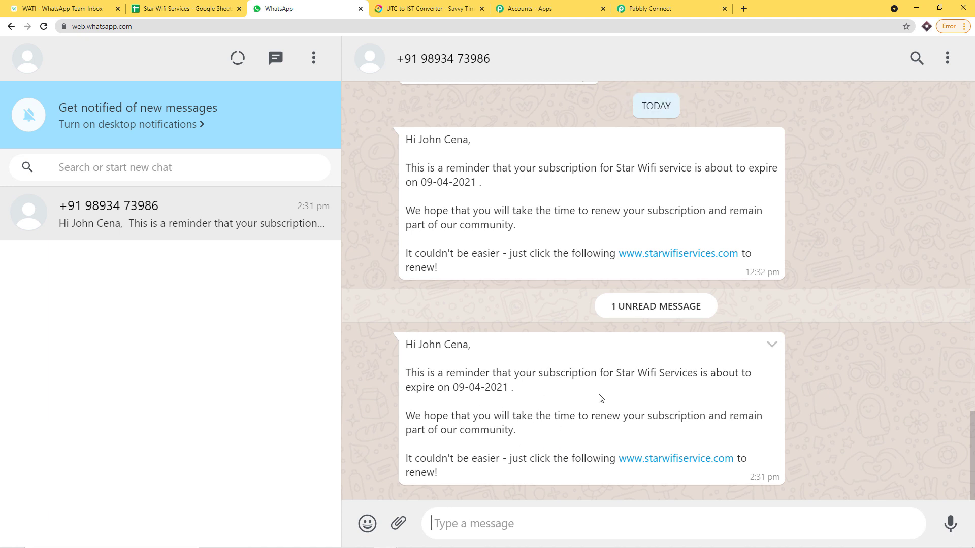
Switch to WATI, reload the Broadcast History and check the name of the newest broadcast in the Broadcast List.
left_click(61, 8)
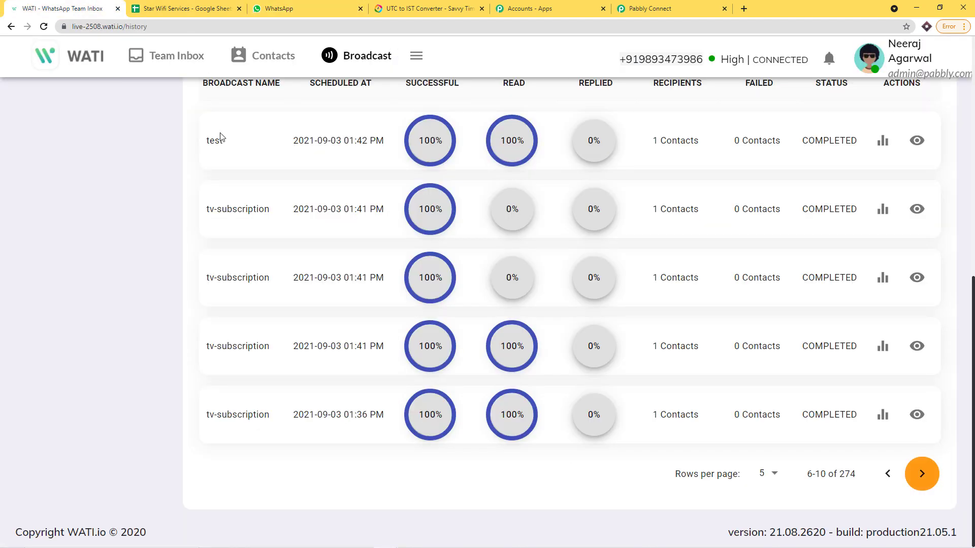
scroll(265, 183, "up", 3)
scroll(265, 184, "up", 6)
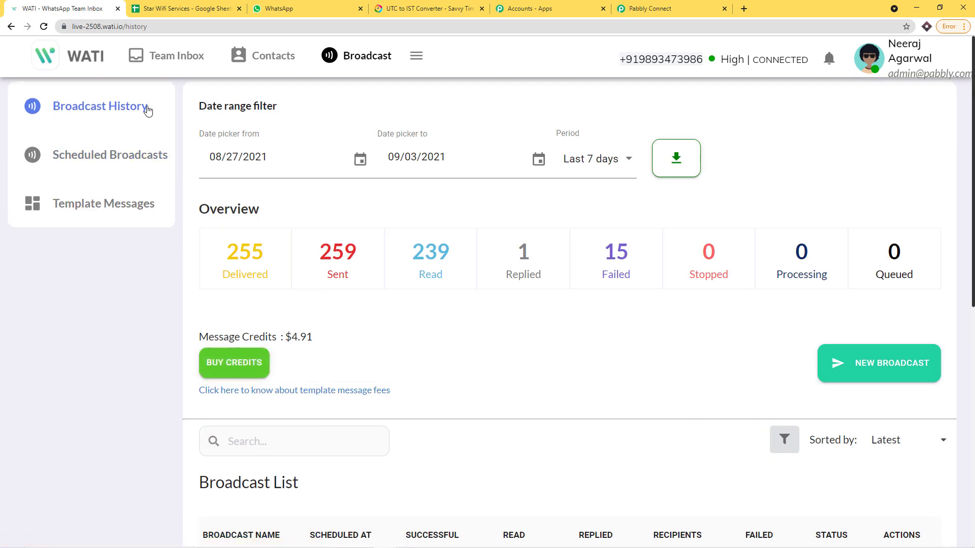
scroll(278, 174, "down", 3)
scroll(200, 146, "up", 3)
left_click(47, 31)
scroll(383, 218, "down", 5)
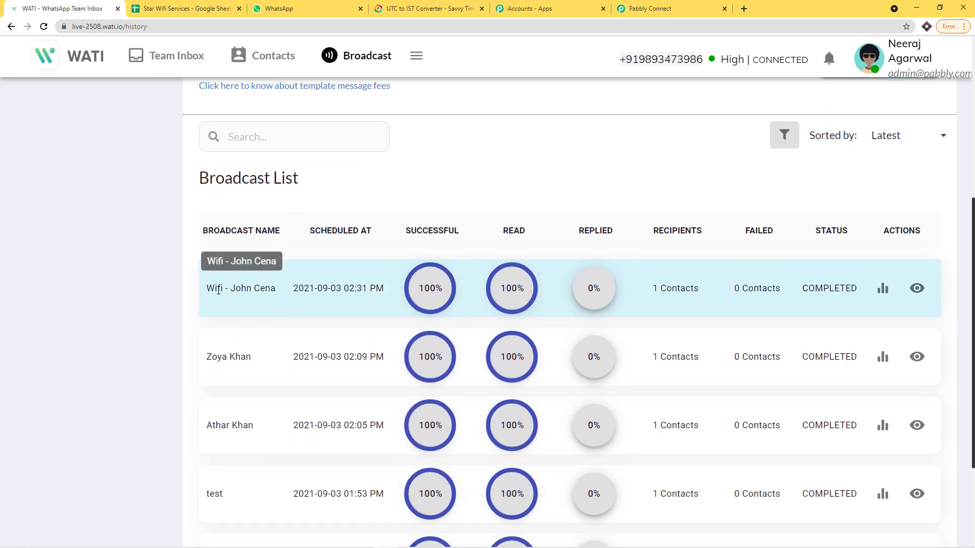
left_click_drag(208, 289, 276, 288)
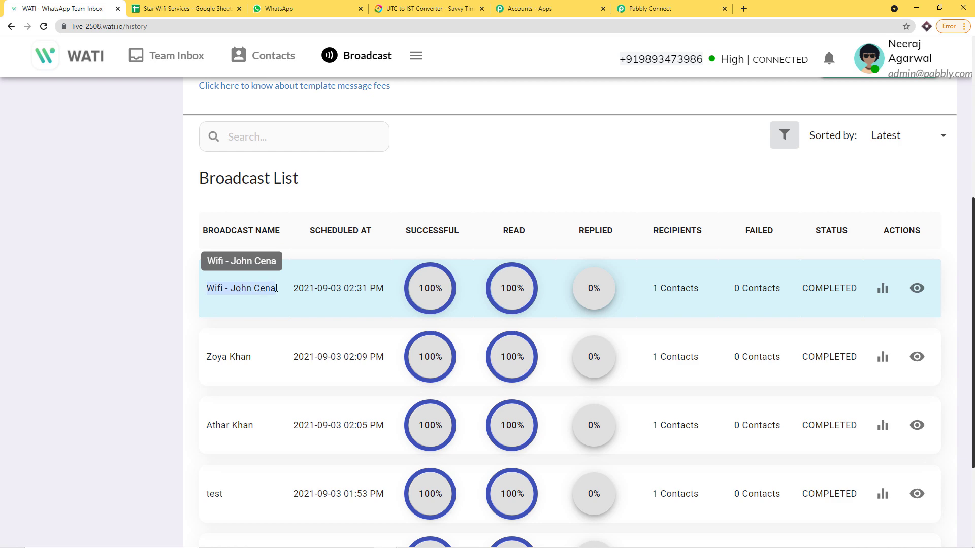
Switch to the Star Wifi Services spreadsheet and examine the expiry dates of the customers in rows 2 and 6.
left_click(183, 9)
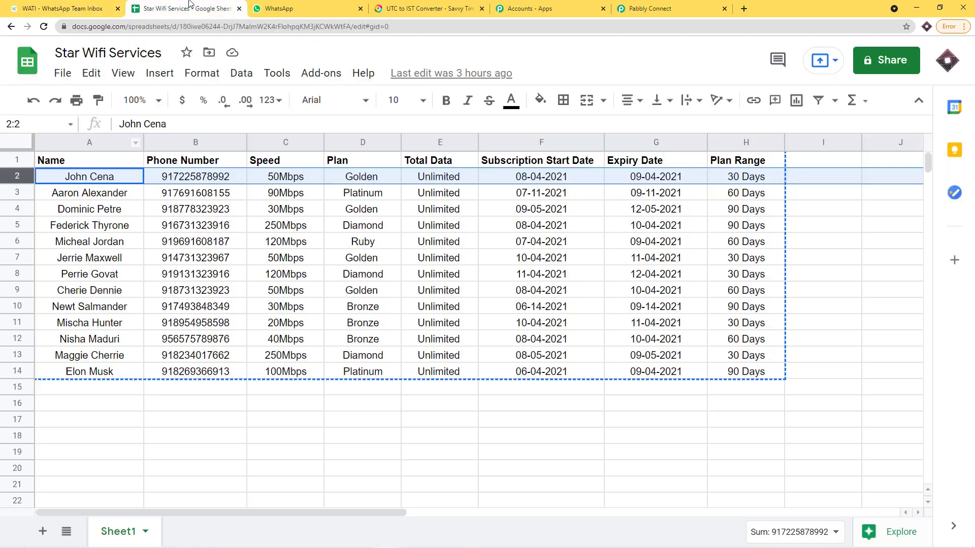
left_click(86, 245)
left_click(33, 4)
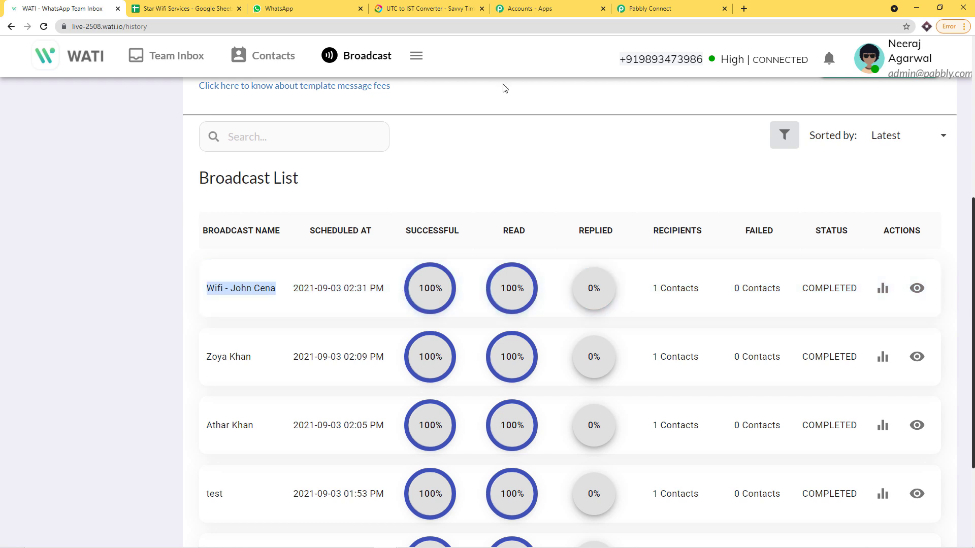
left_click(647, 7)
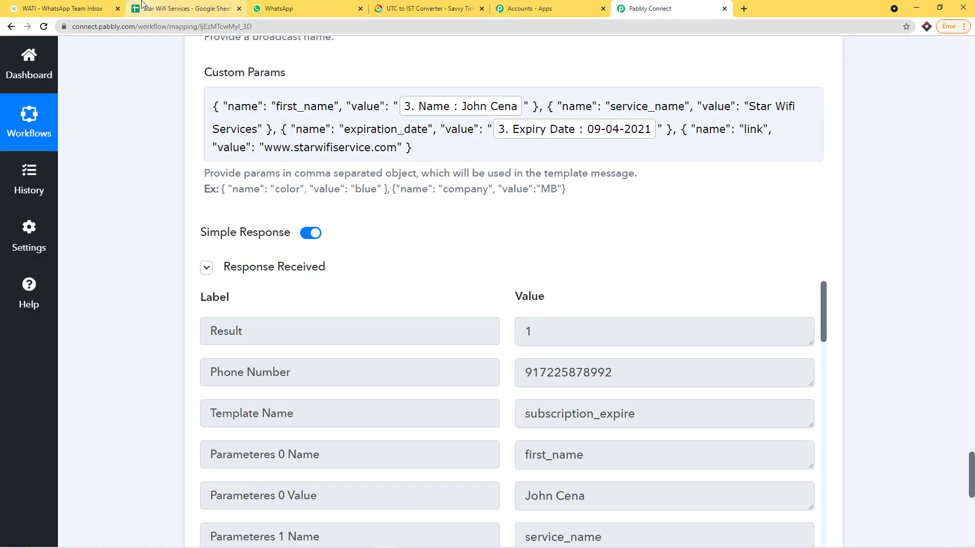
left_click(187, 8)
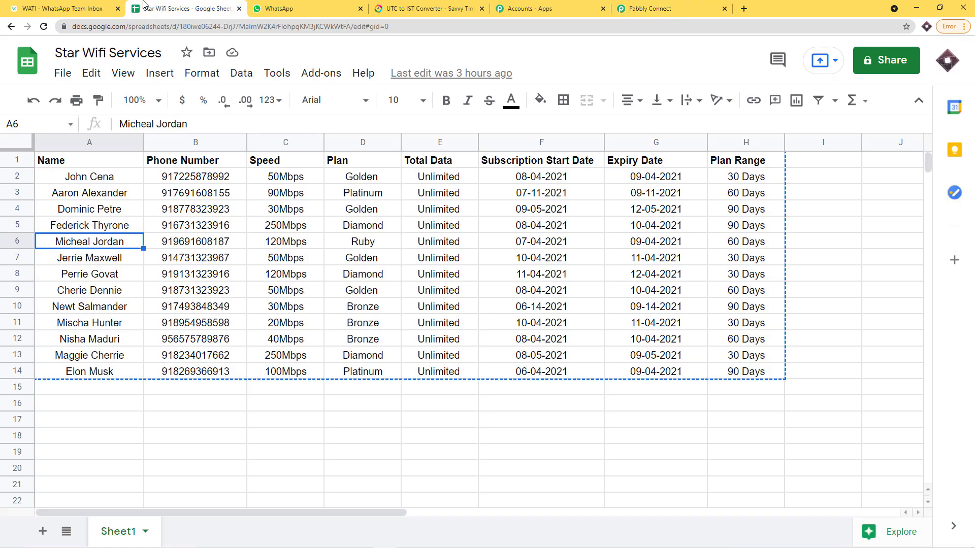
left_click(637, 182)
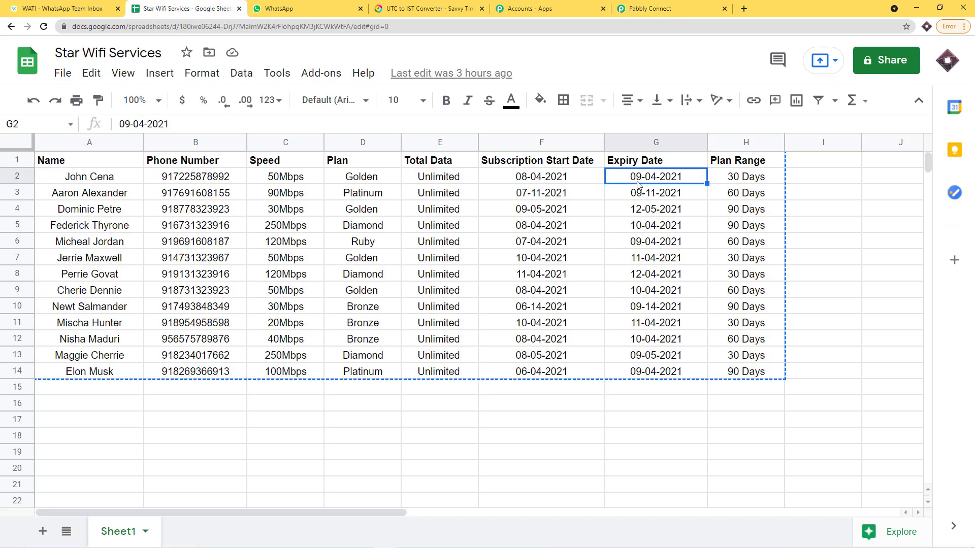
left_click(117, 245)
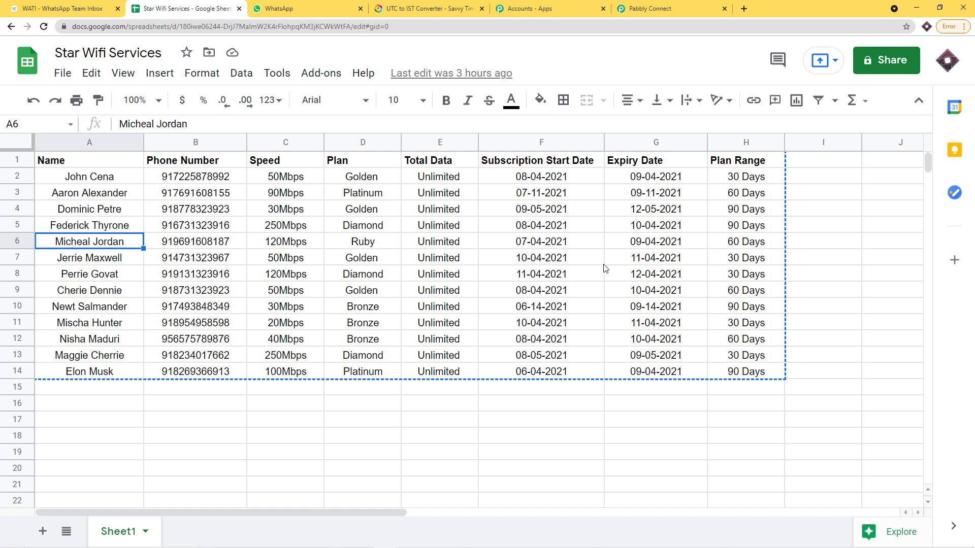
left_click(647, 246)
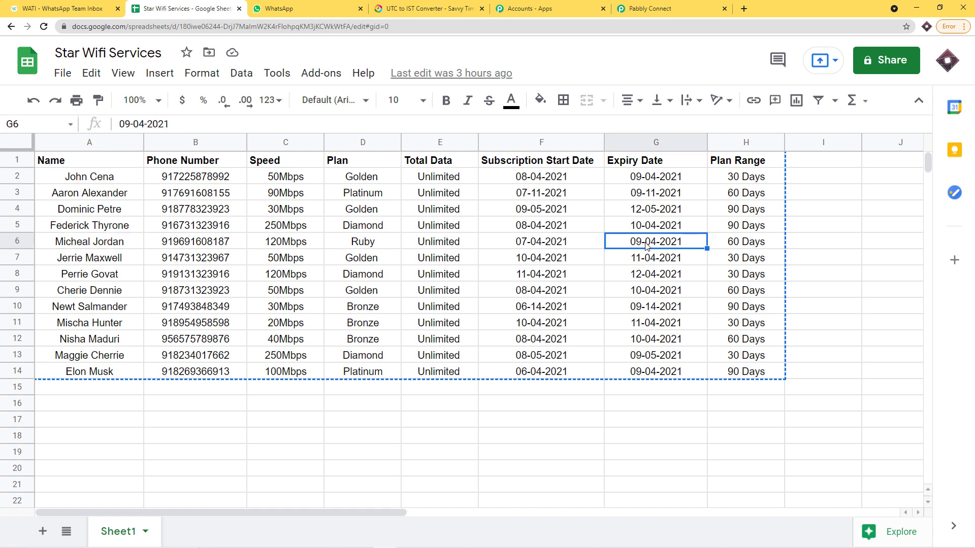
Review the daily run time in Pabbly Connect's Schedule trigger and compare it with the UTC to IST converter.
left_click(651, 7)
left_click_drag(971, 456, 961, 61)
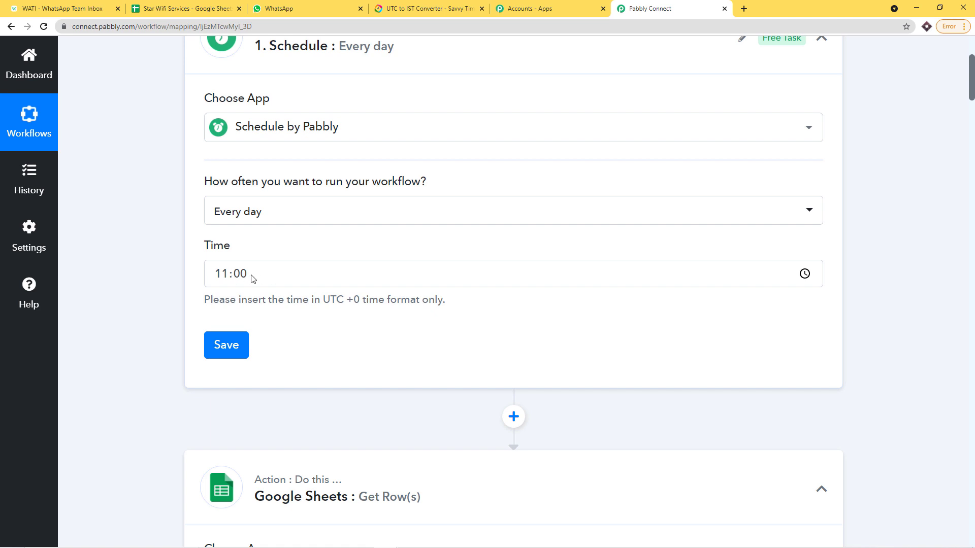
left_click(427, 9)
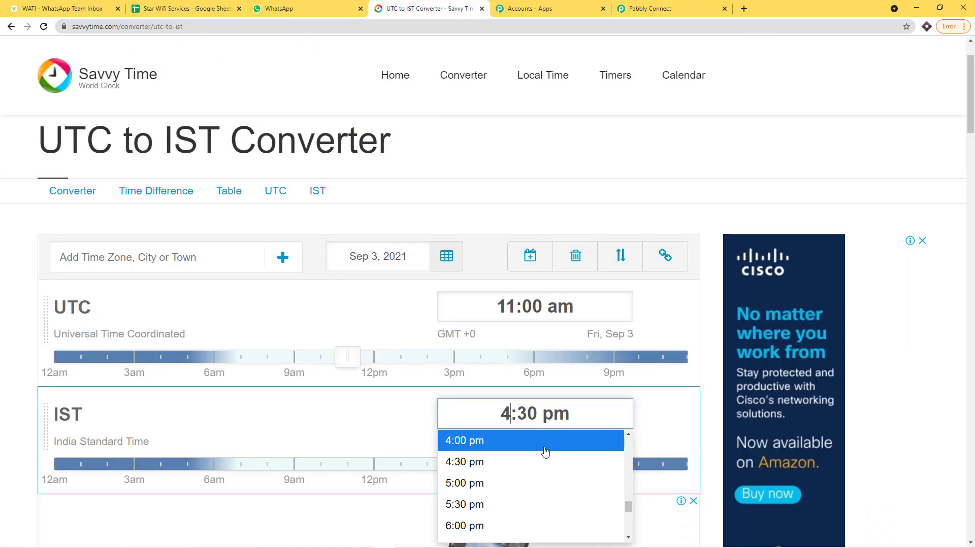
left_click(636, 9)
Return to the Star Wifi Services spreadsheet and examine the customers in rows 2, 6 and 14, including row 14's expiry date.
left_click(179, 8)
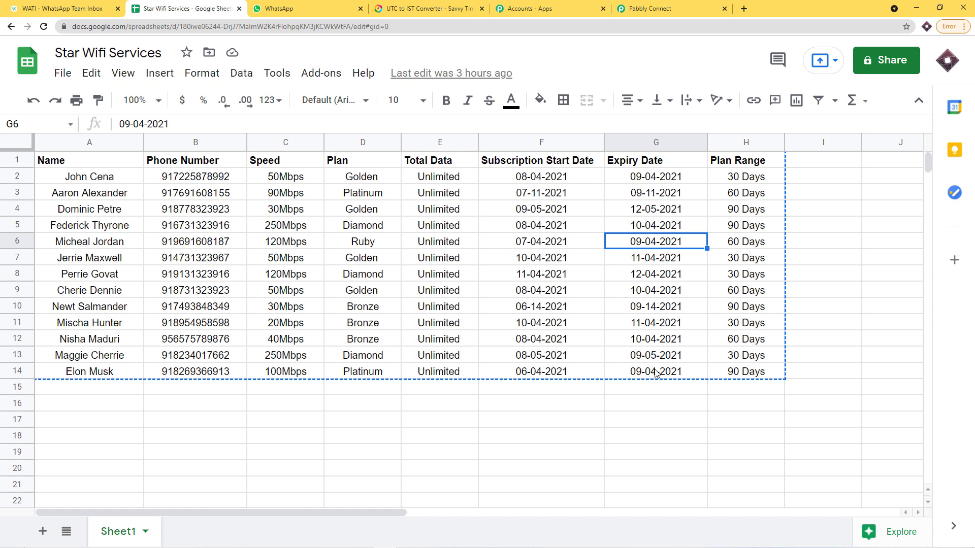
left_click(108, 374)
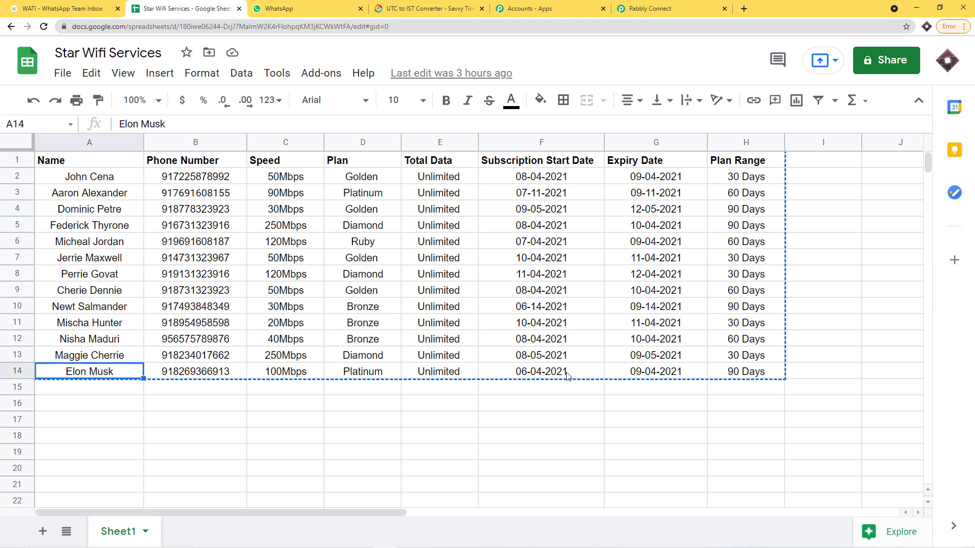
left_click(652, 376)
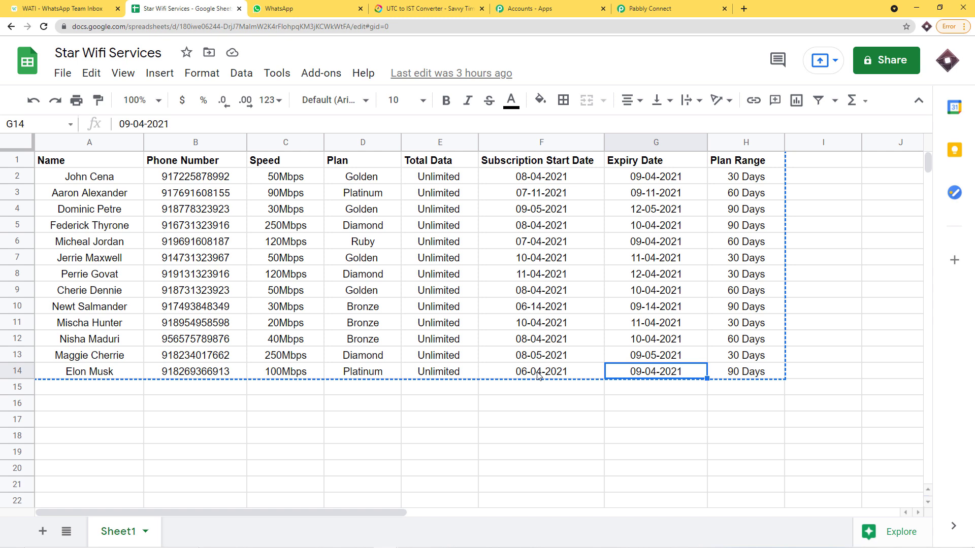
left_click(97, 178)
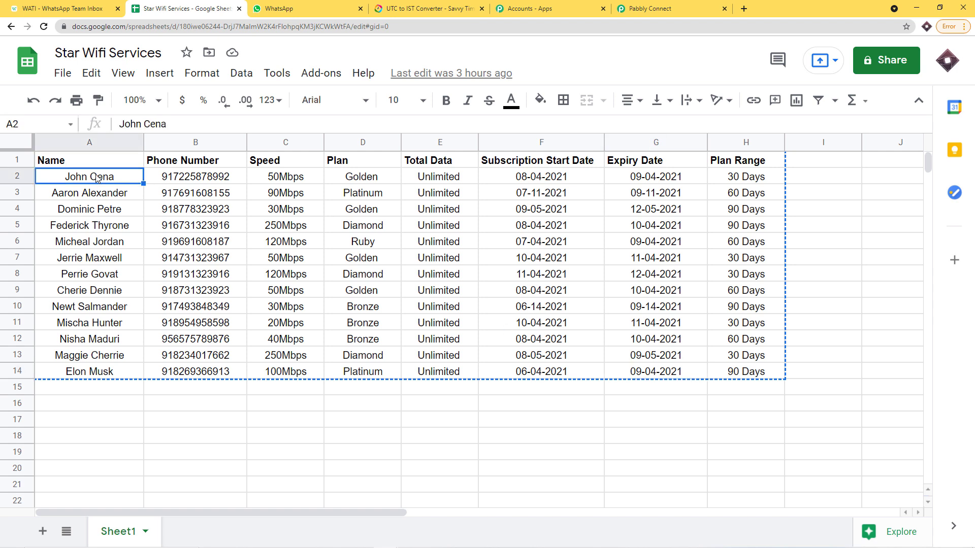
left_click(99, 243)
left_click(84, 372)
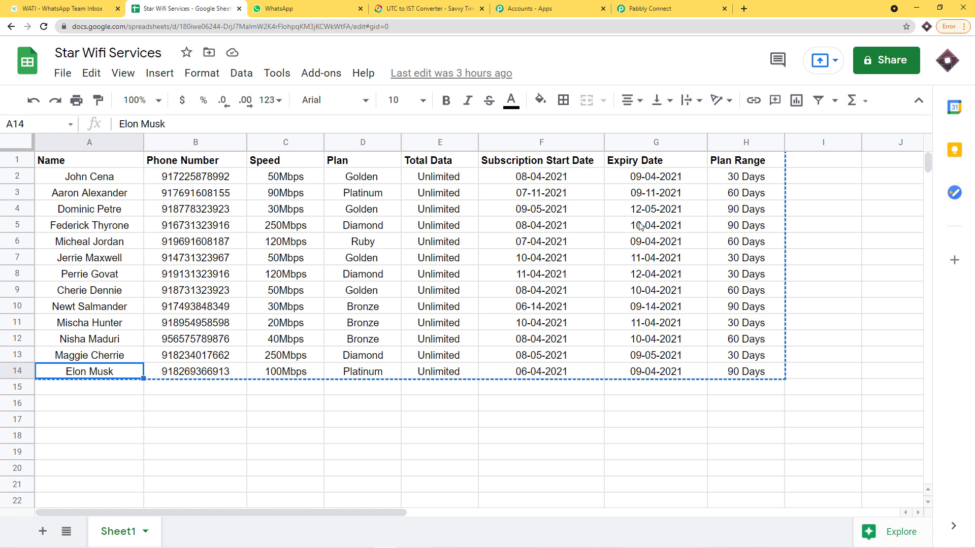
Examine the subscription start and expiry dates in row 3 and the customer name and expiry date in row 10.
left_click(554, 198)
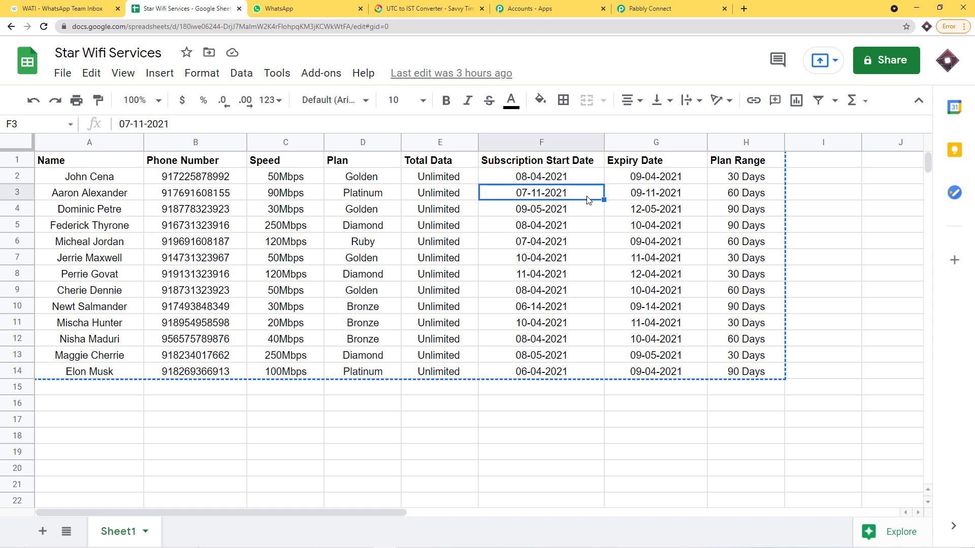
left_click(643, 198)
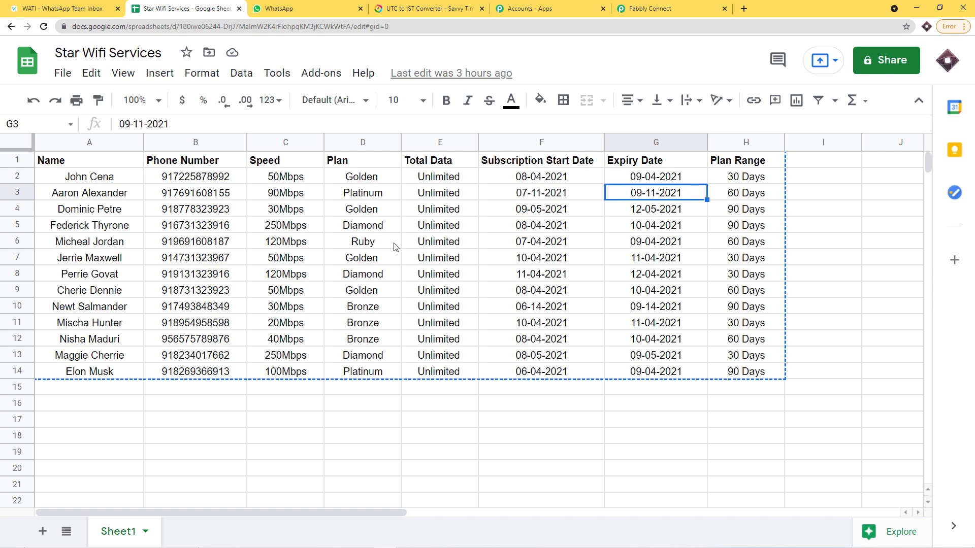
left_click(100, 310)
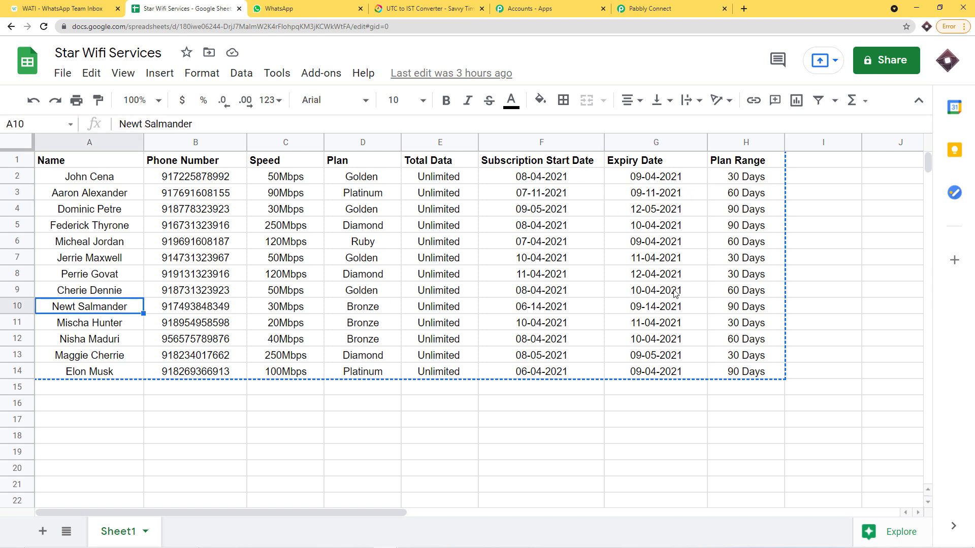
left_click(658, 310)
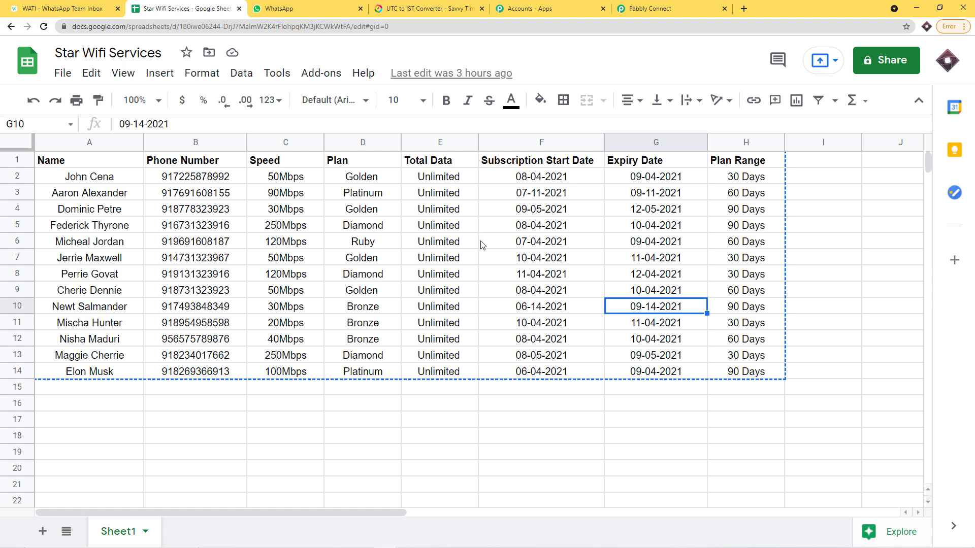
Switch to Pabbly Connect and collapse the Schedule, Google Sheets, Iterator, Date/Time Formatter, Filter and WATI steps of the Google Sheets to WhatsApp workflow.
left_click(650, 9)
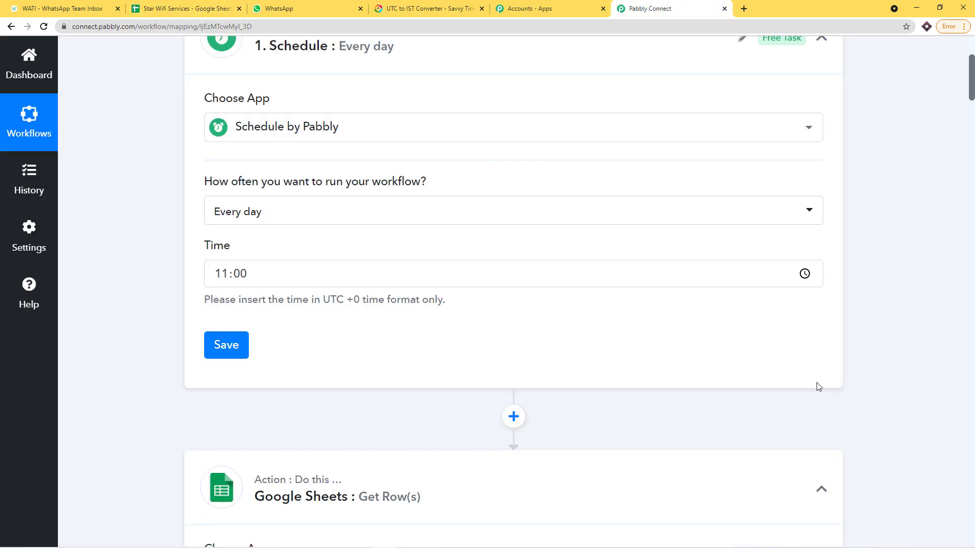
scroll(822, 386, "down", 3)
left_click(489, 329)
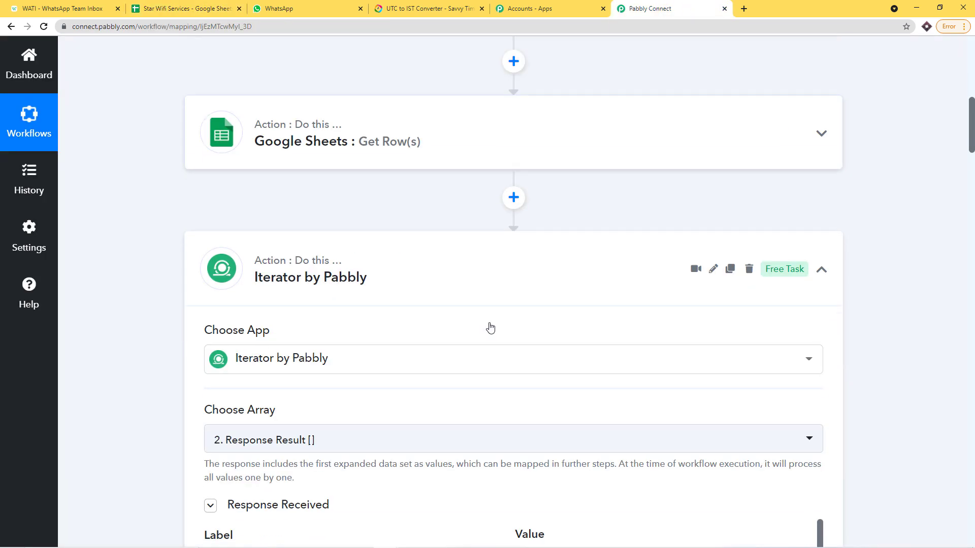
left_click(462, 274)
left_click(451, 252)
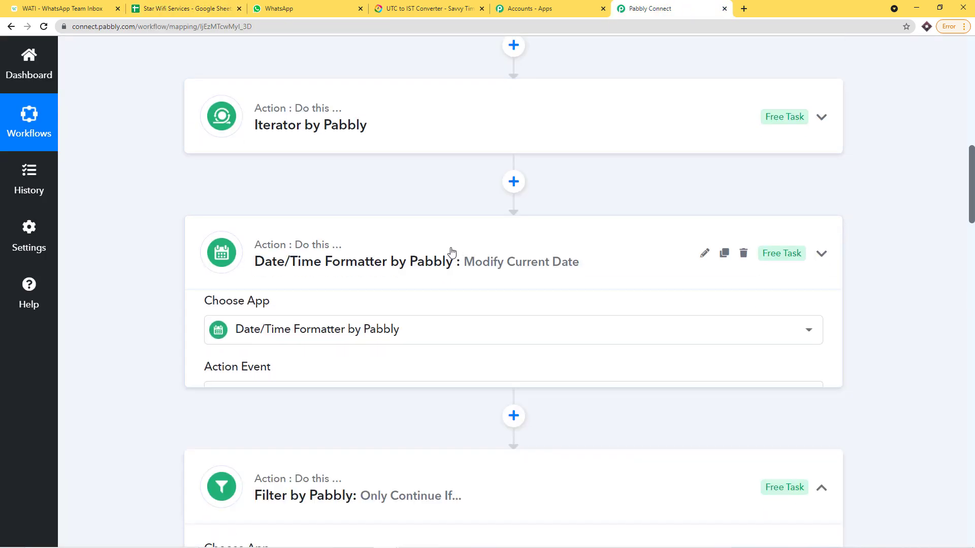
left_click(462, 193)
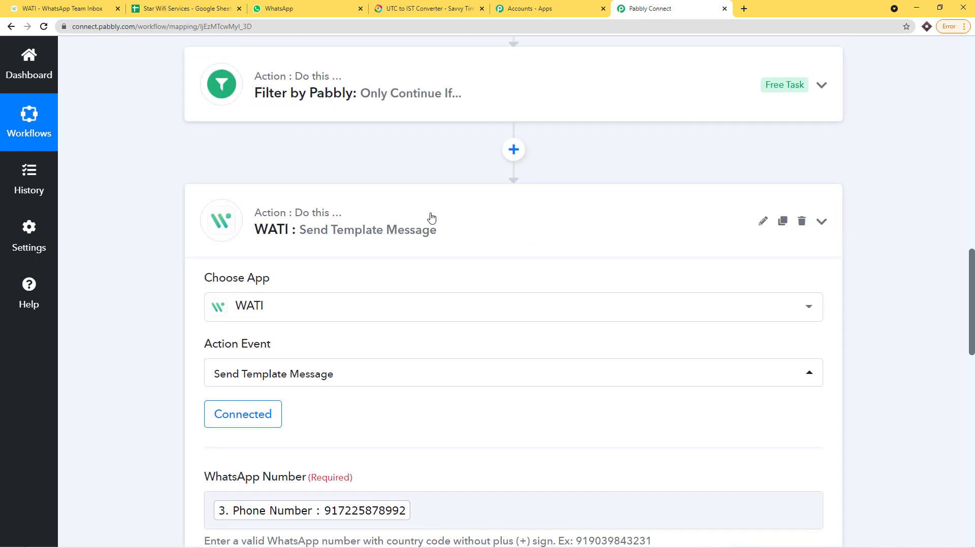
left_click(431, 218)
scroll(449, 241, "up", 15)
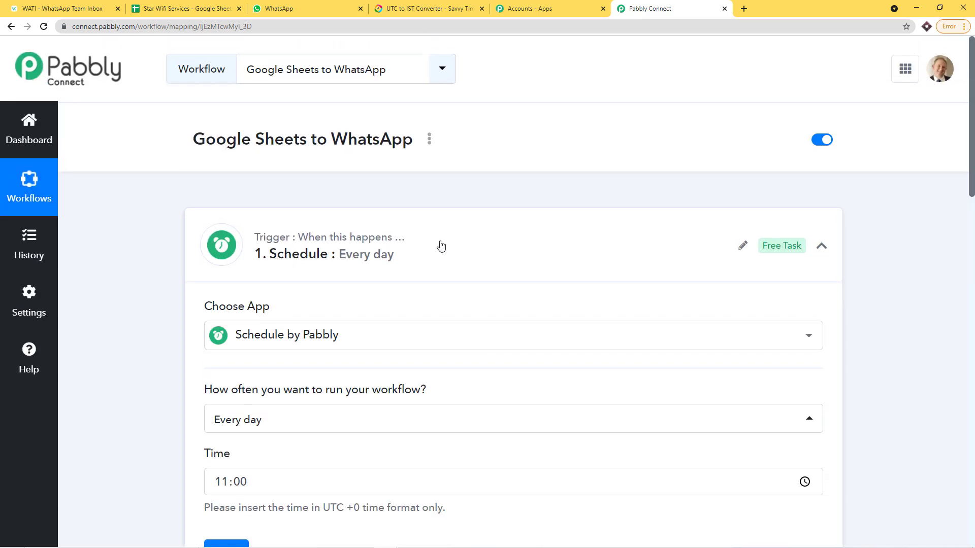
left_click(440, 246)
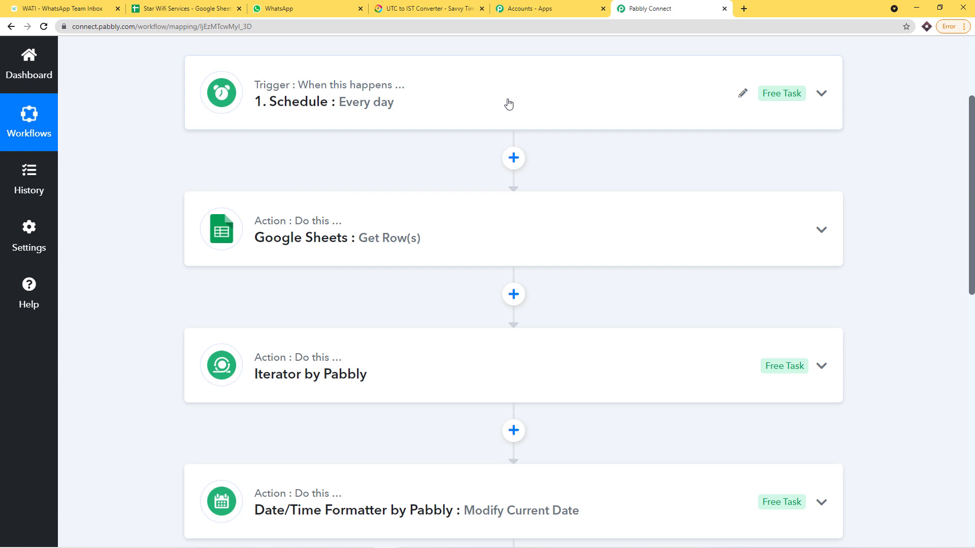
Review the Schedule, Google Sheets and Iterator steps and examine row 2 of the Star Wifi Services spreadsheet as the first customer record.
scroll(507, 103, "down", 2)
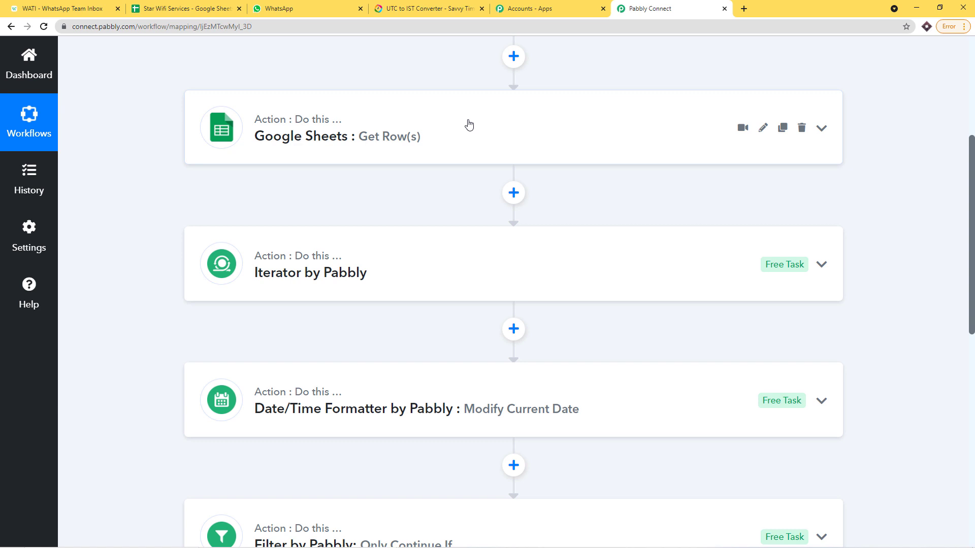
scroll(469, 125, "down", 2)
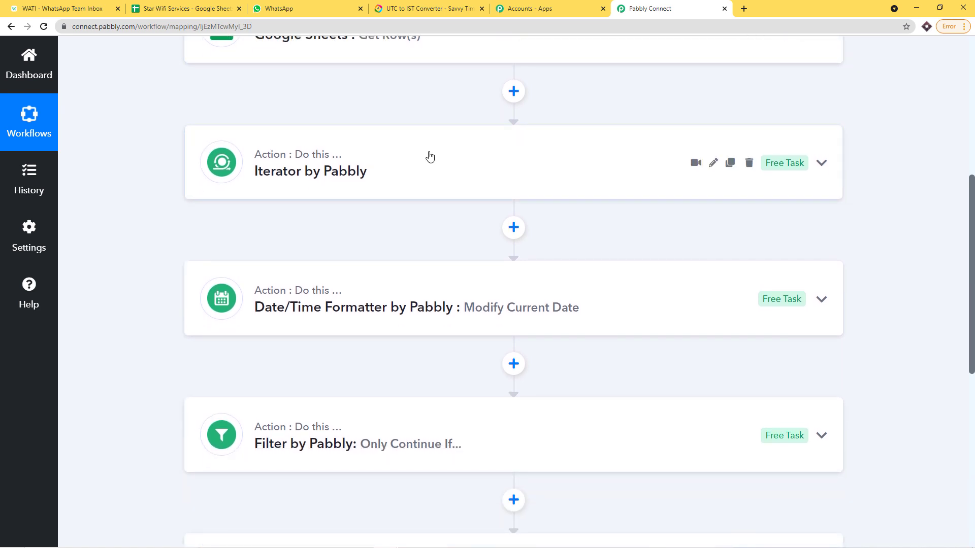
left_click(185, 9)
left_click(17, 178)
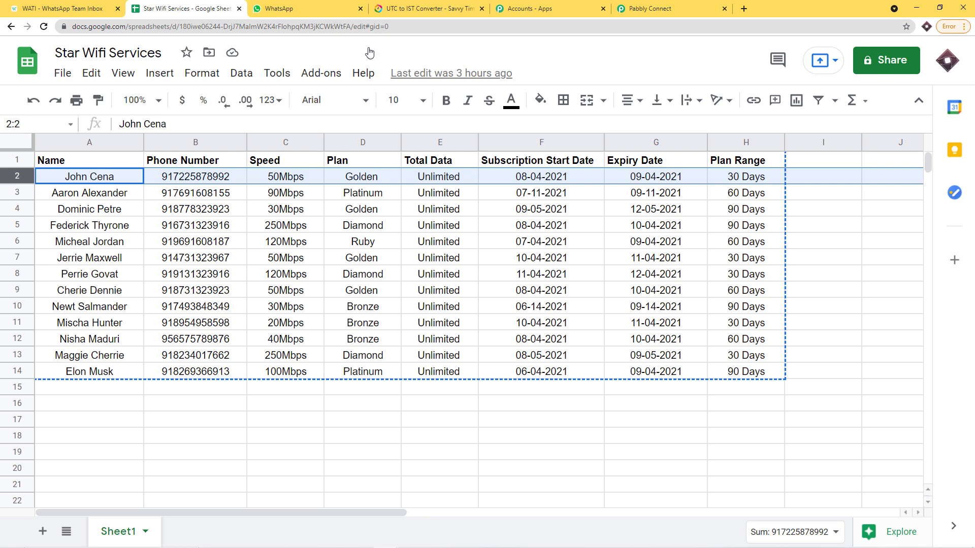
Return to Pabbly Connect and review the workflow's Iterator, Date/Time Formatter, Filter and WATI Send Template Message steps in order.
left_click(630, 9)
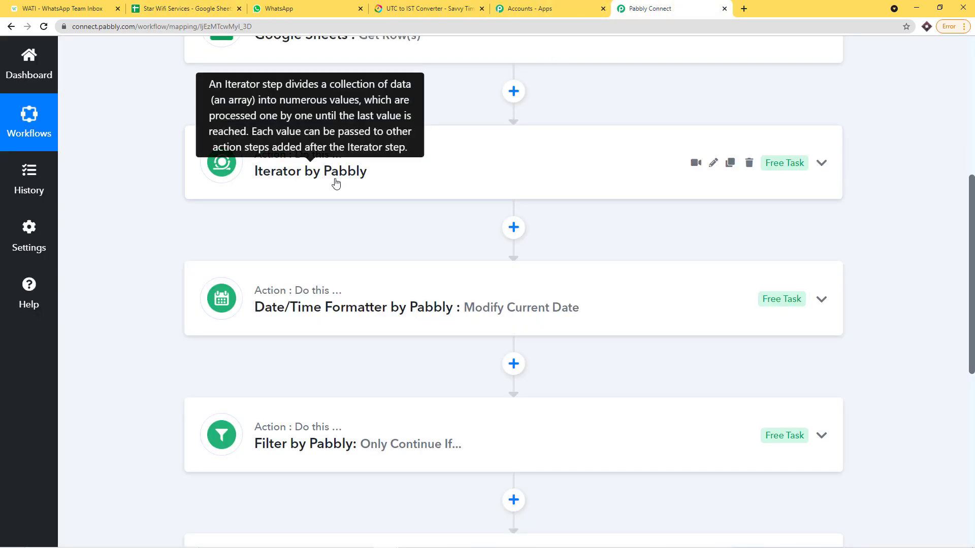
scroll(373, 175, "down", 2)
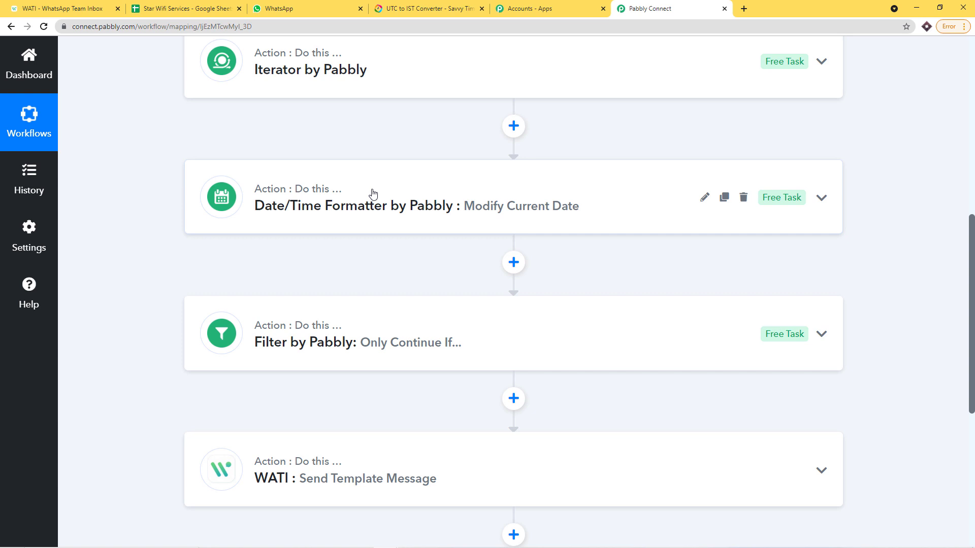
scroll(371, 193, "down", 4)
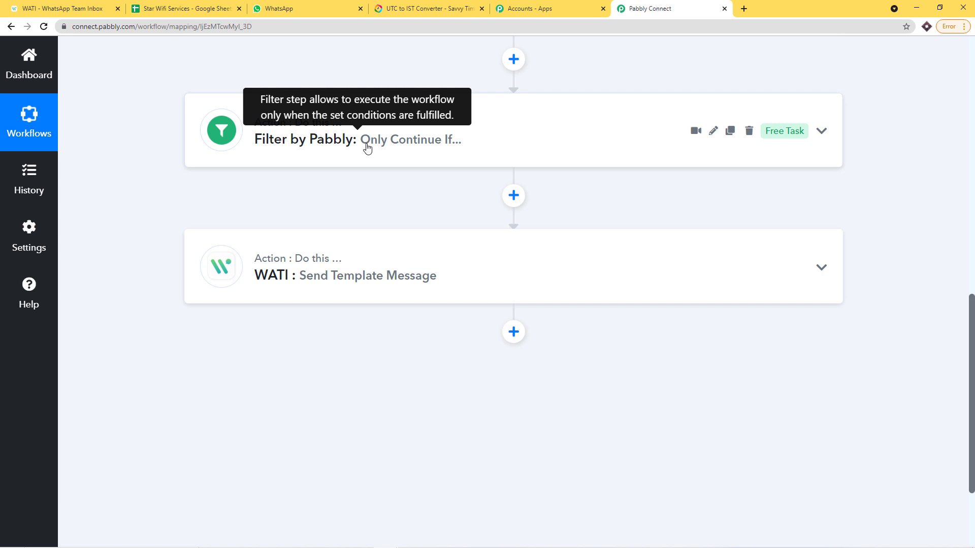
scroll(367, 163, "down", 1)
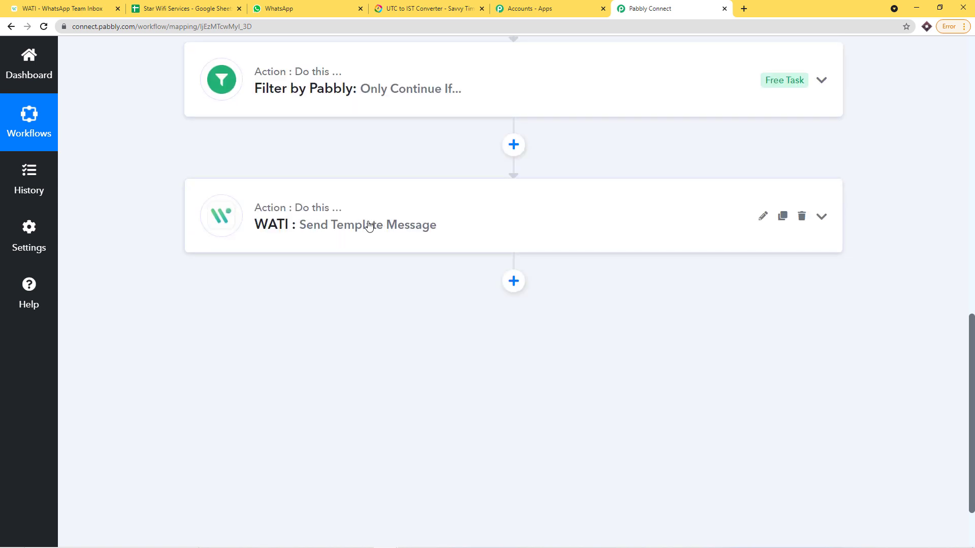